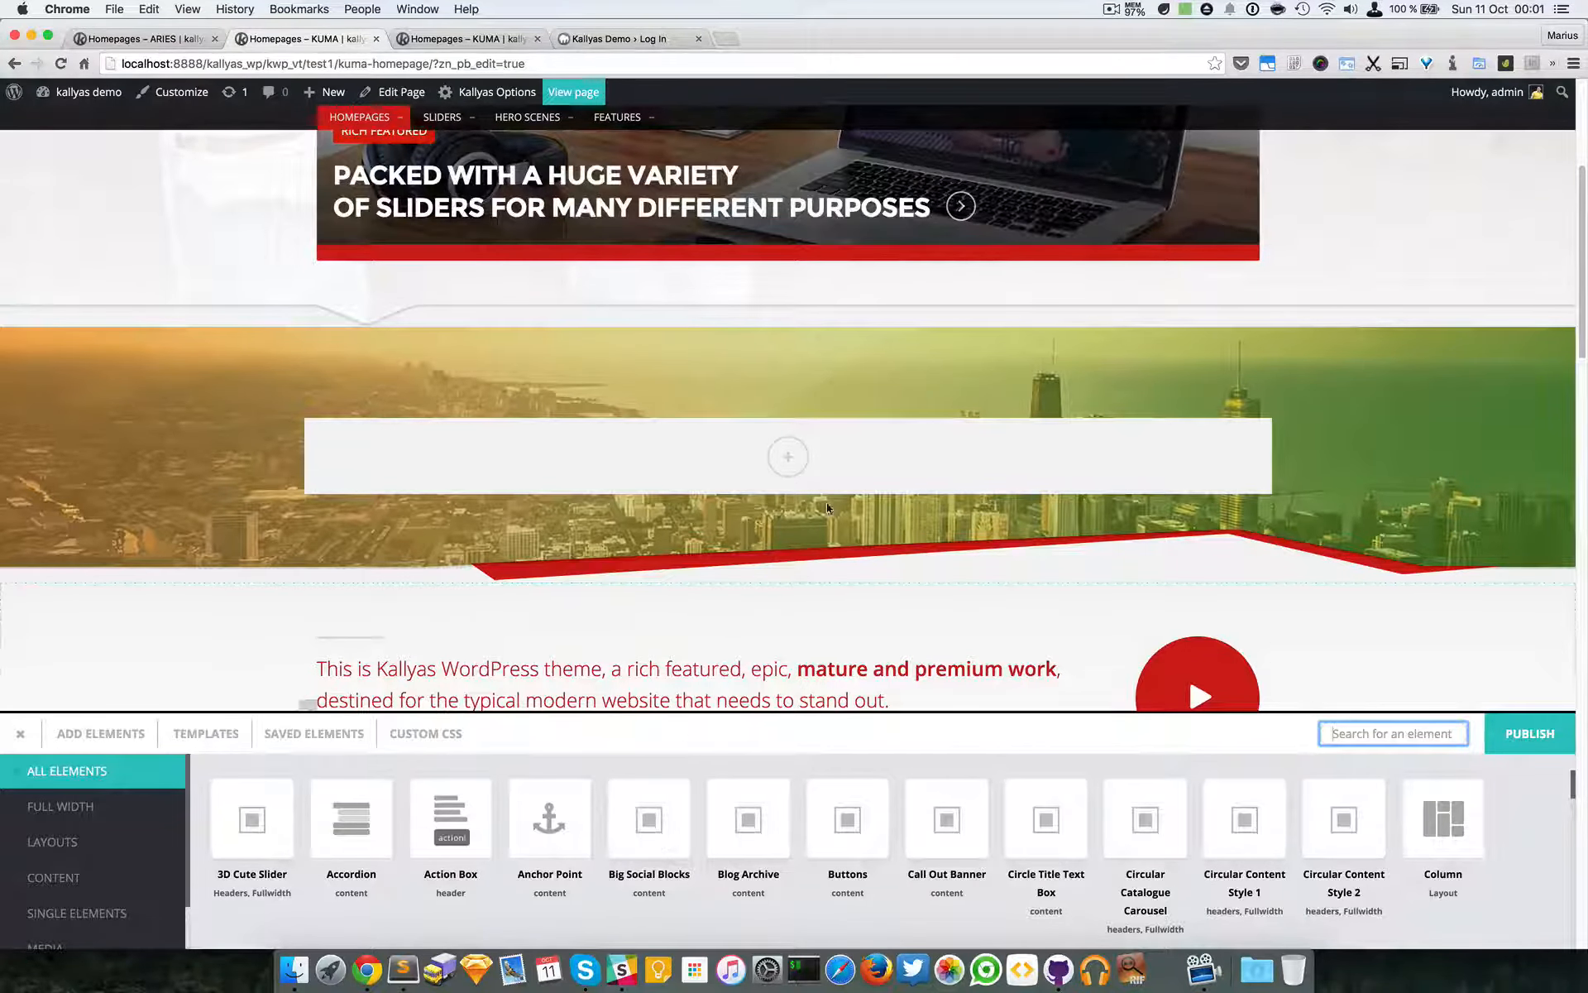
Set the width of the section's empty column to 6/12 and duplicate the column to fill the row.
{"action": "mouse_move", "coordinate": [834, 485]}
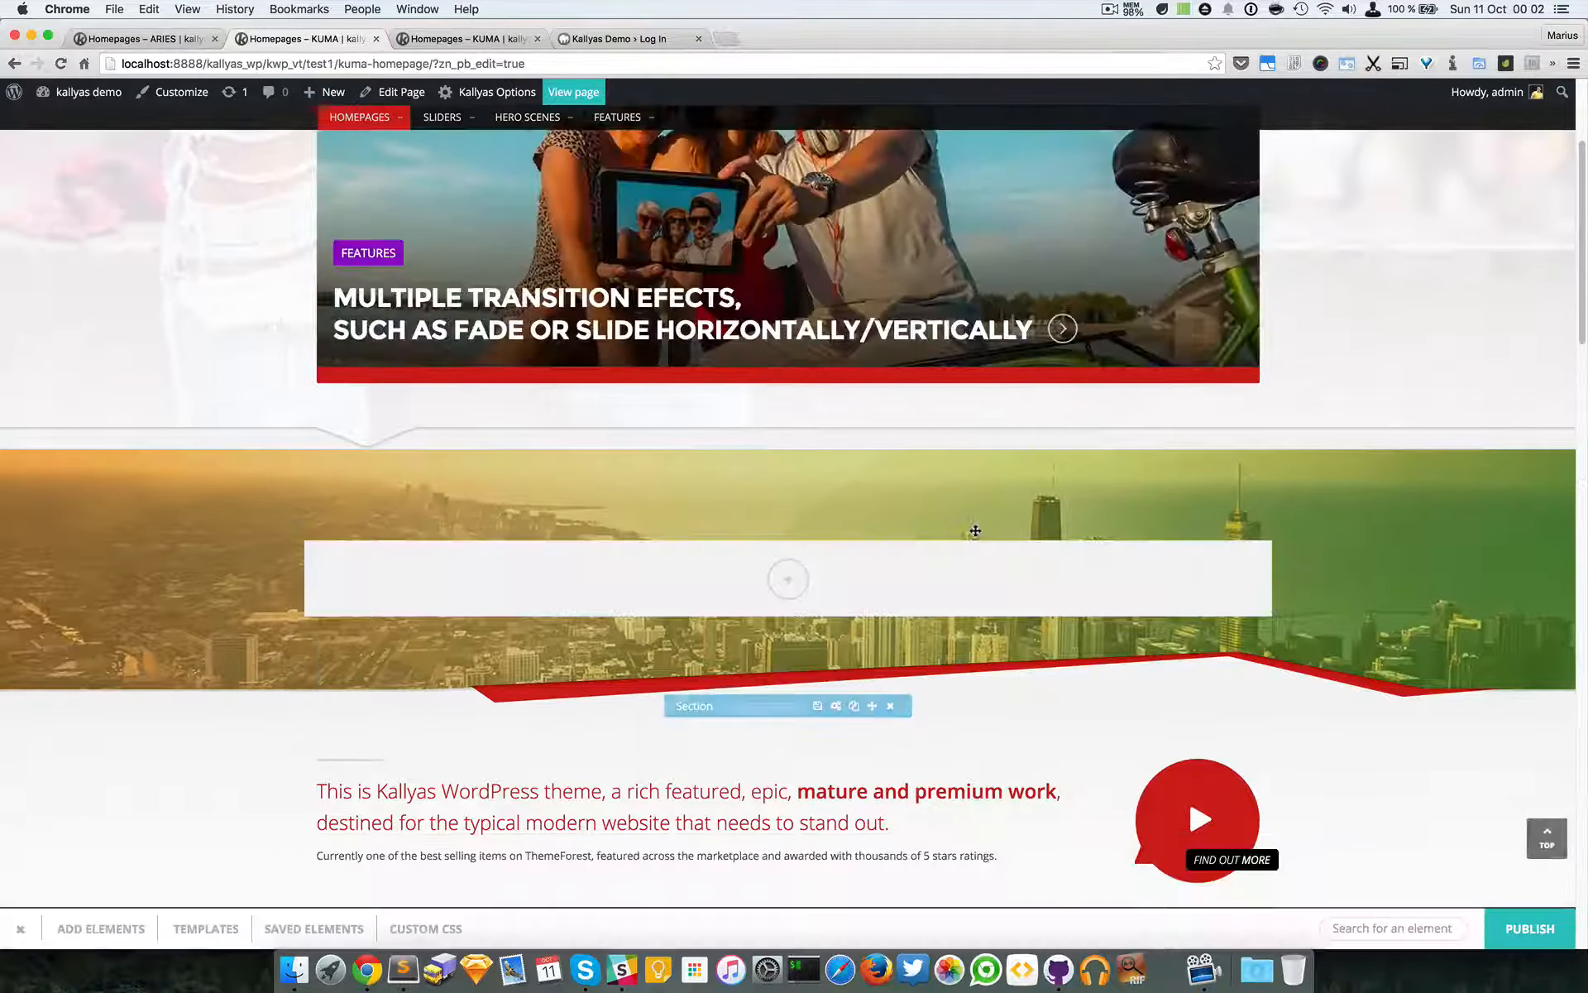
{"action": "scroll", "coordinate": [976, 530], "scroll_direction": "up", "scroll_amount": 1}
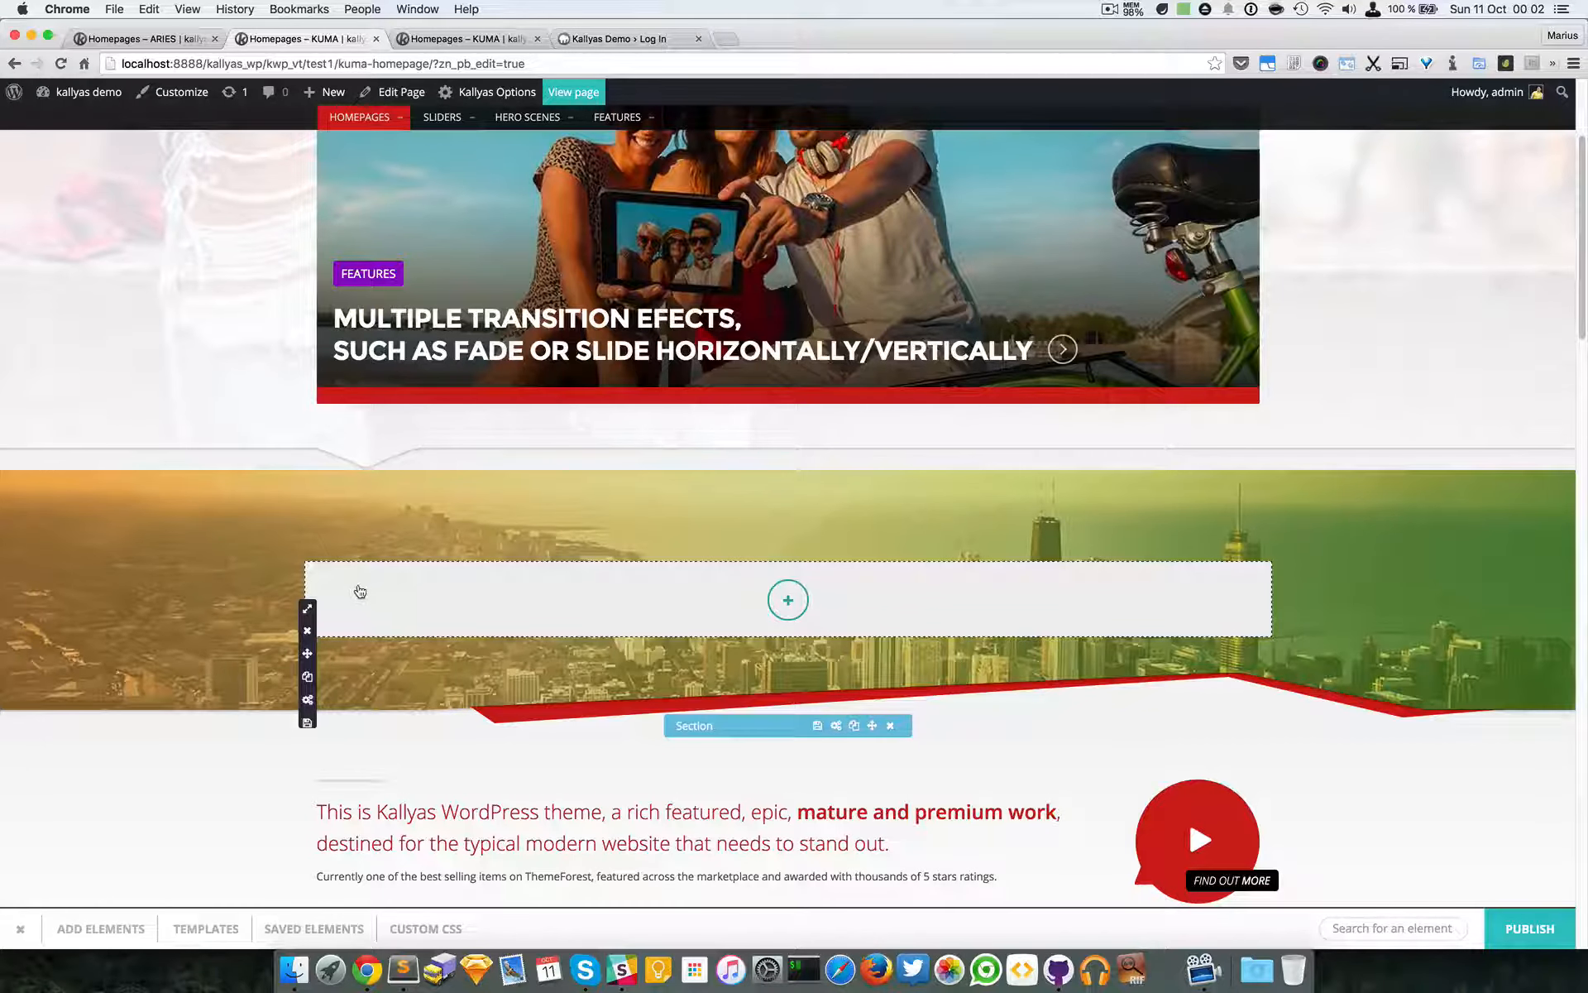
{"action": "mouse_move", "coordinate": [307, 608]}
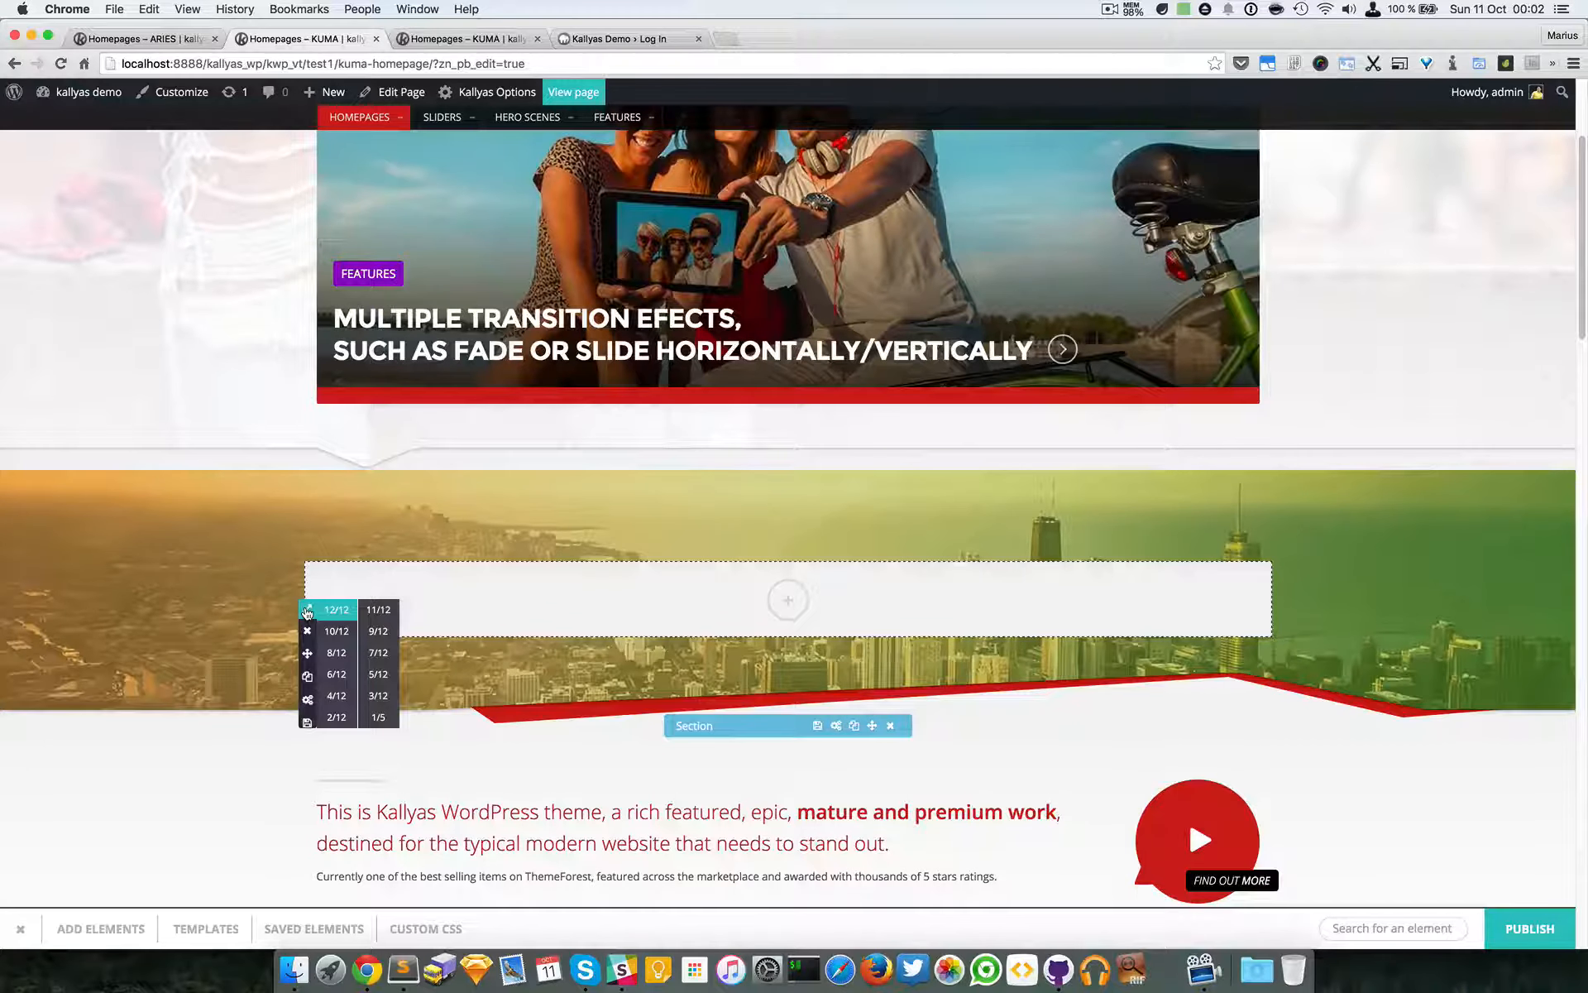
{"action": "left_click", "coordinate": [380, 722]}
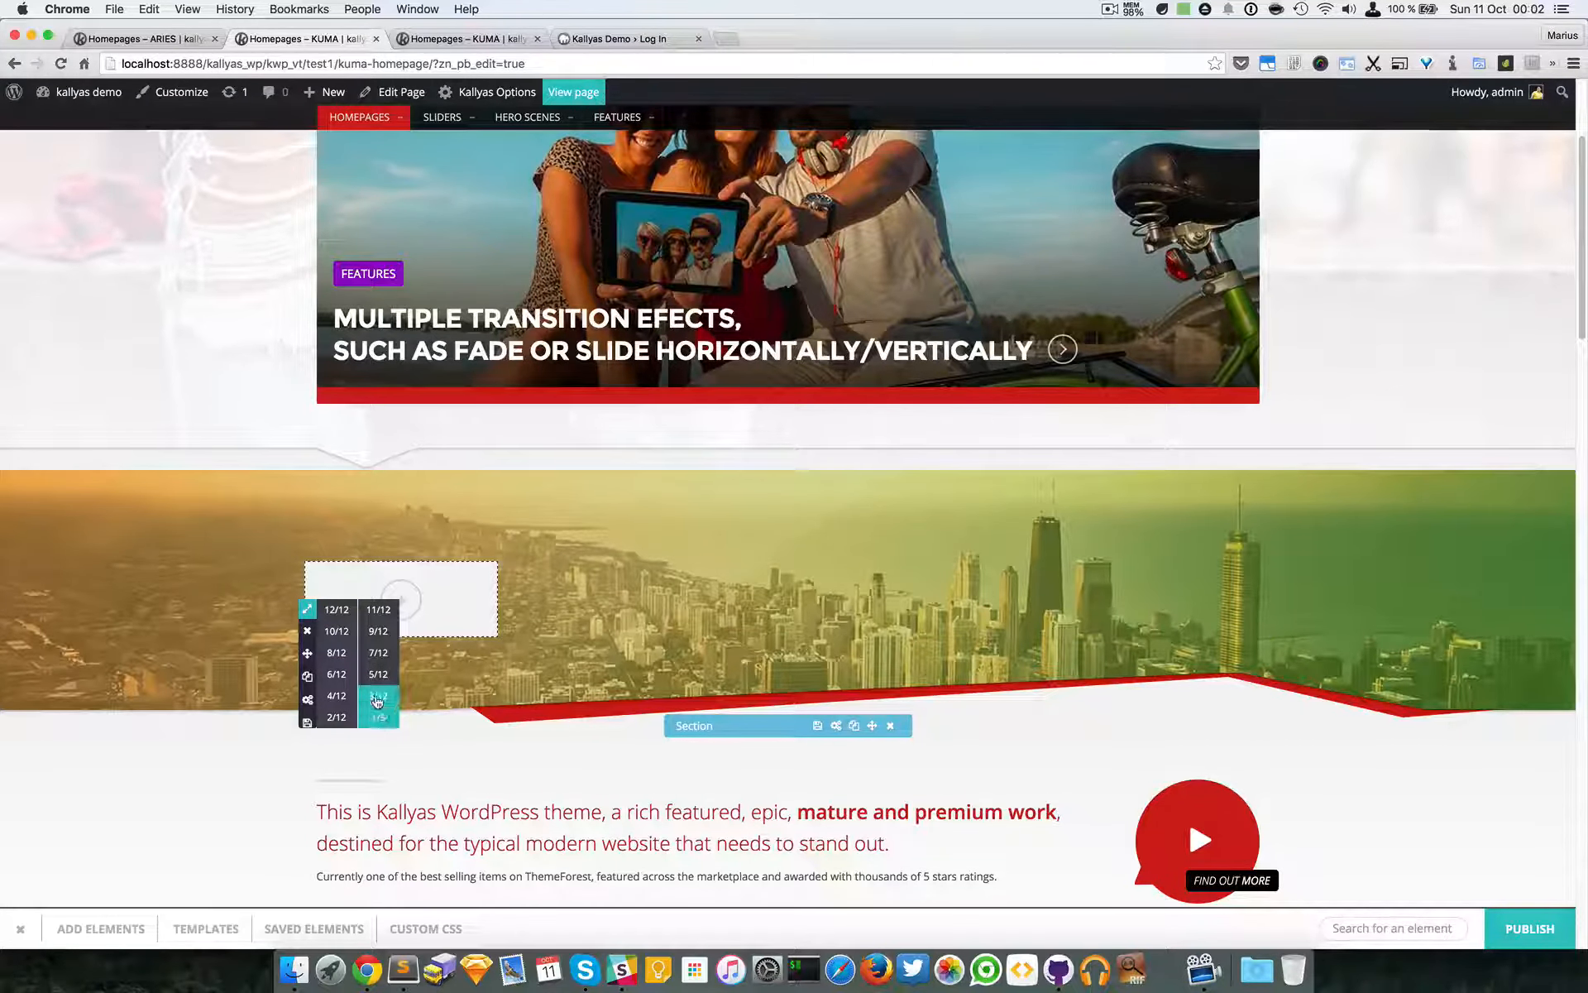
{"action": "left_click", "coordinate": [337, 716]}
{"action": "left_click", "coordinate": [378, 696]}
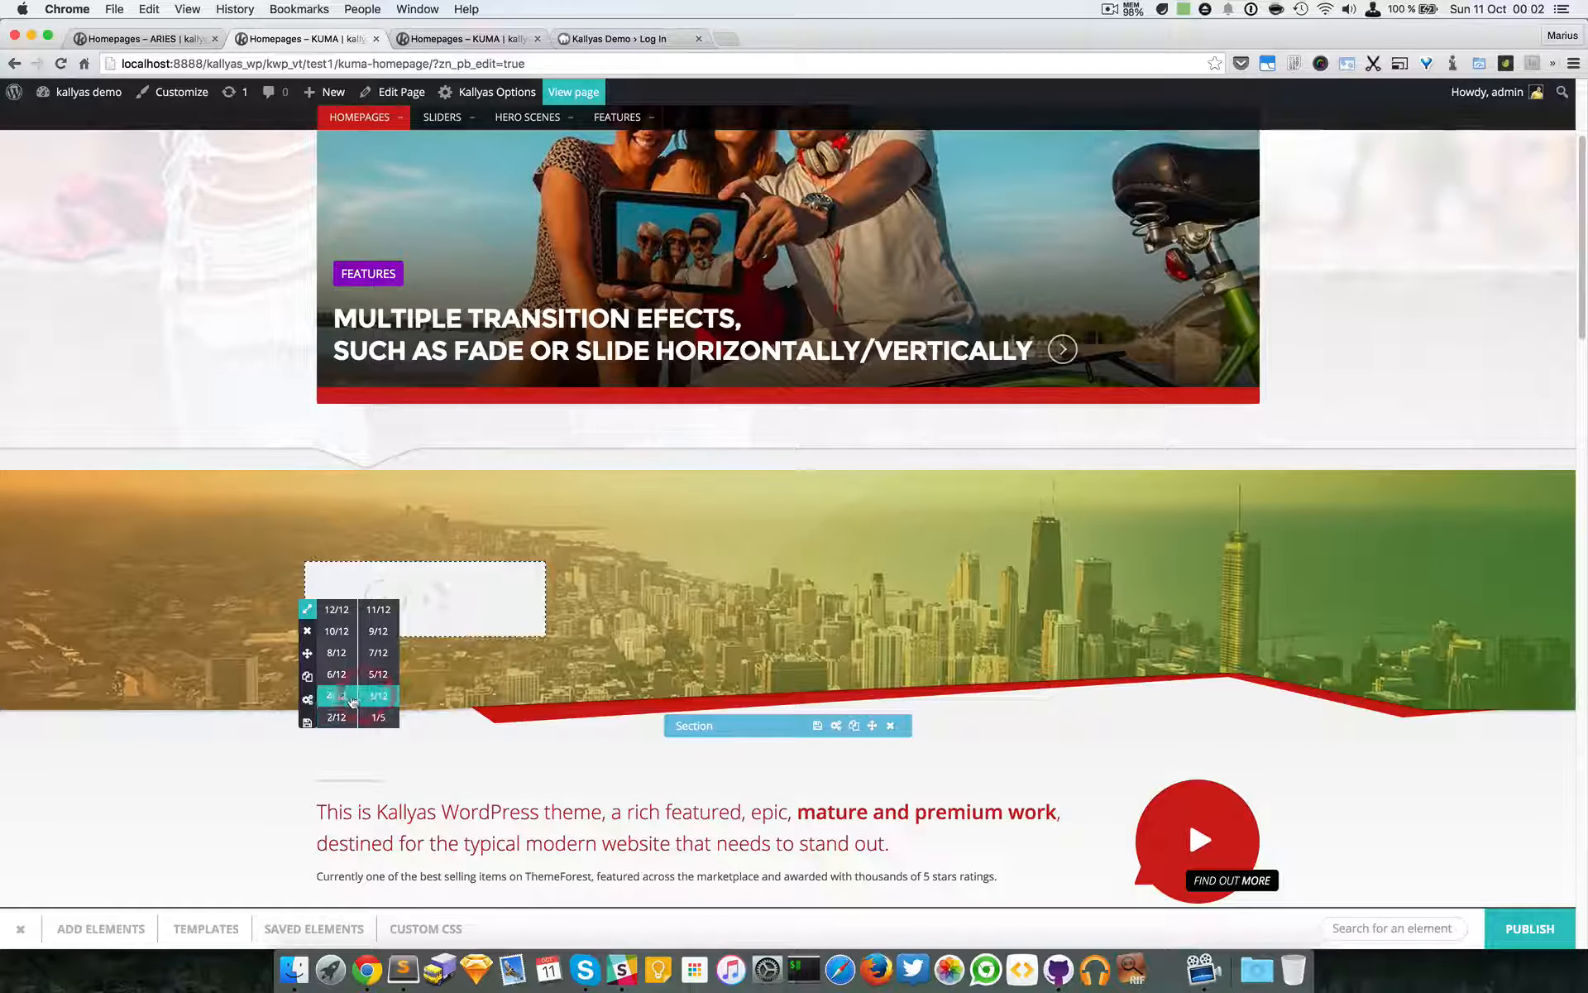
{"action": "left_click", "coordinate": [336, 696]}
{"action": "left_click", "coordinate": [378, 674]}
{"action": "left_click", "coordinate": [333, 677]}
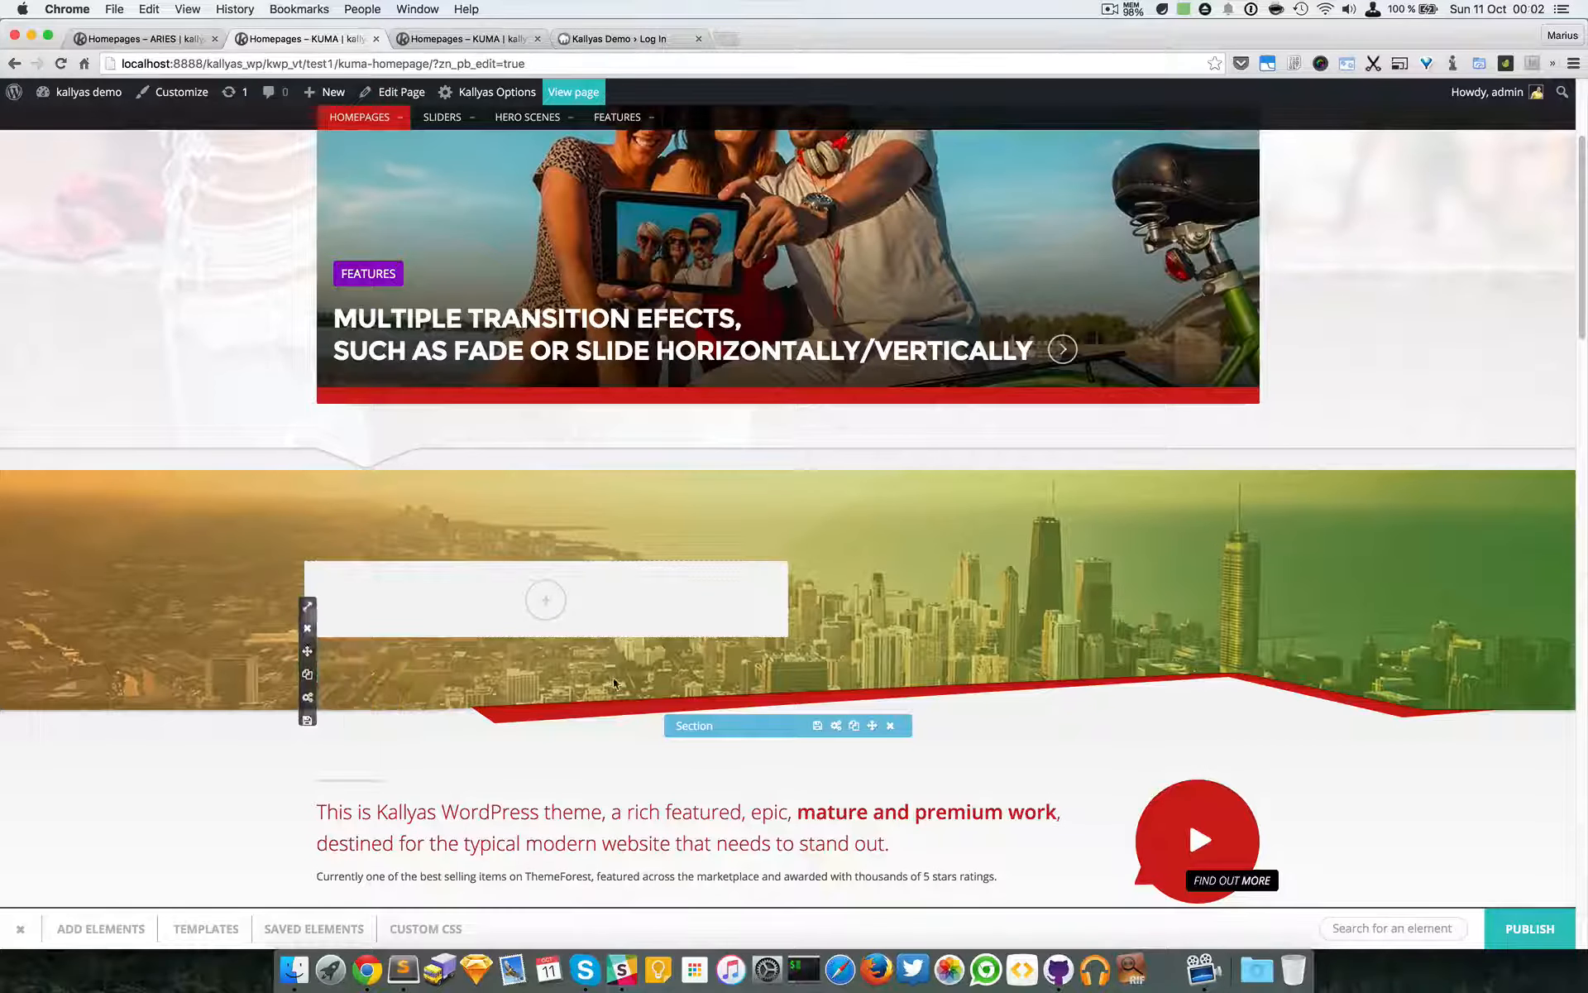
{"action": "left_click", "coordinate": [307, 678]}
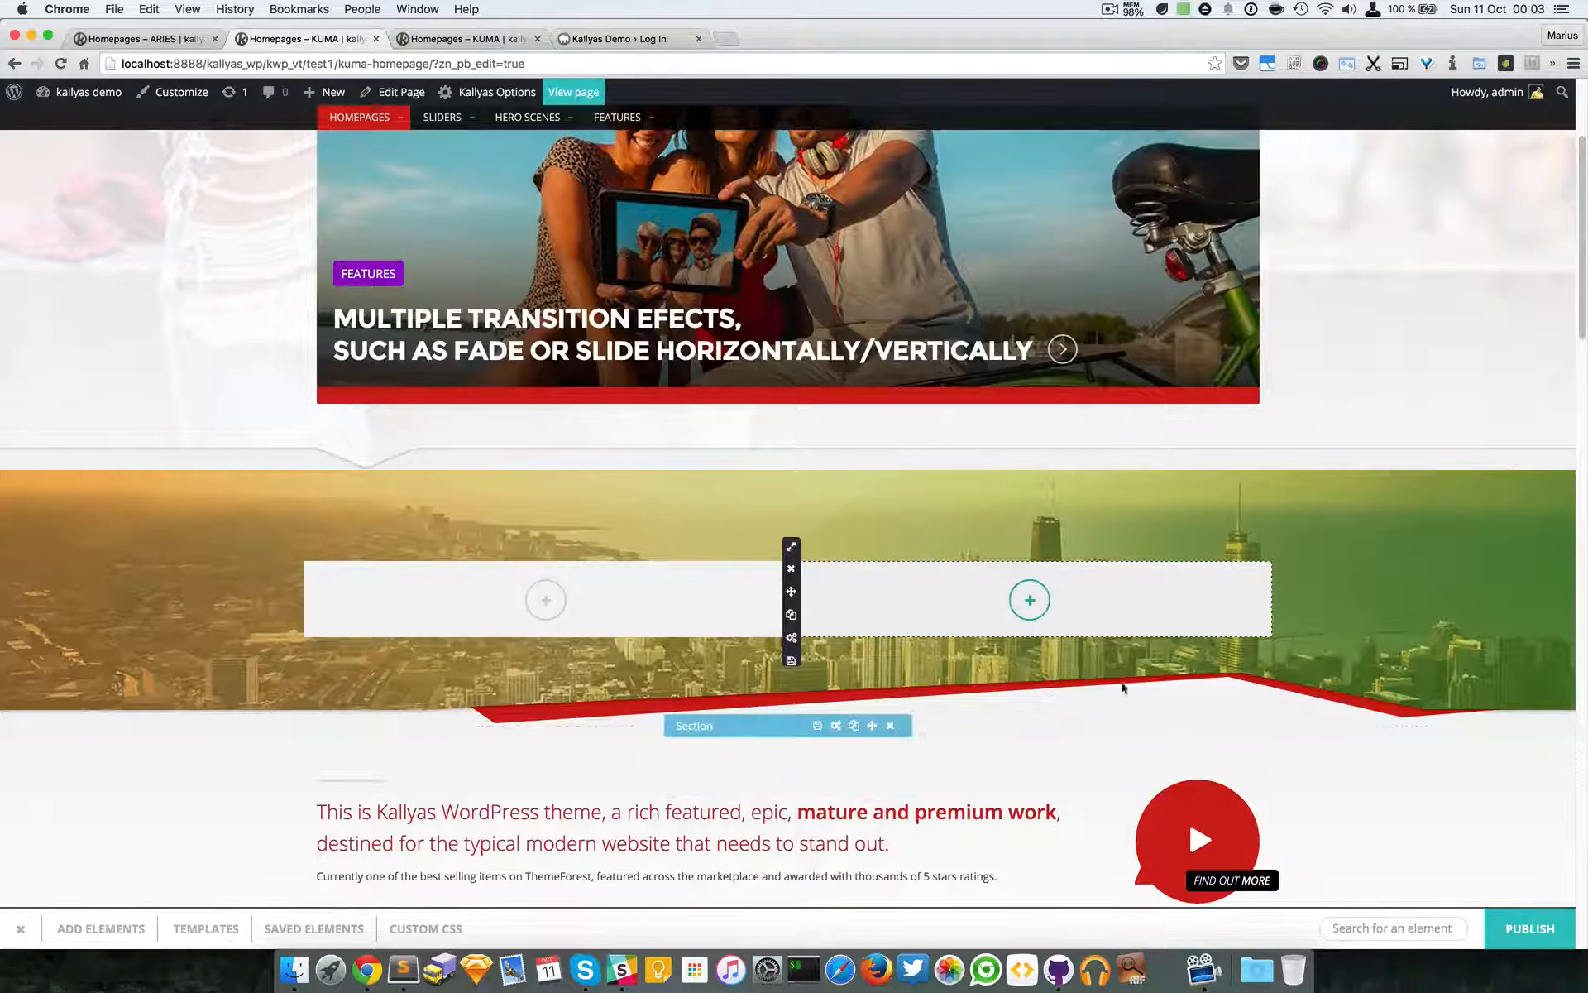
Search the elements for "column" and add a new Column below the two half-width columns.
{"action": "left_click", "coordinate": [1417, 940]}
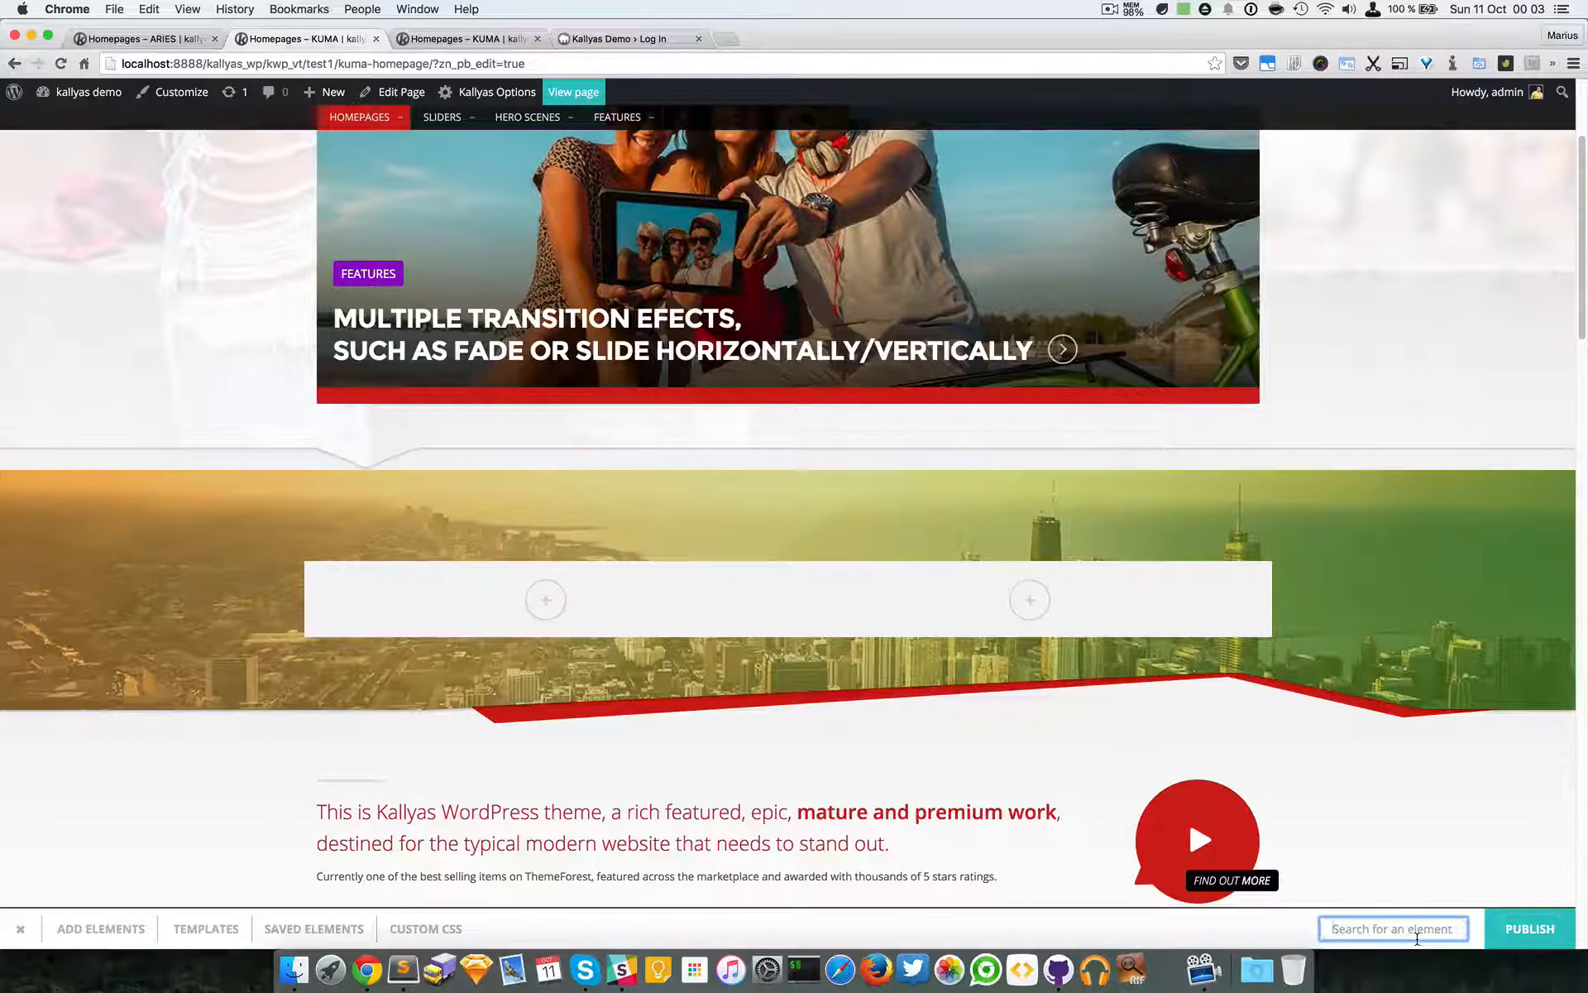
{"action": "type", "text": "co"}
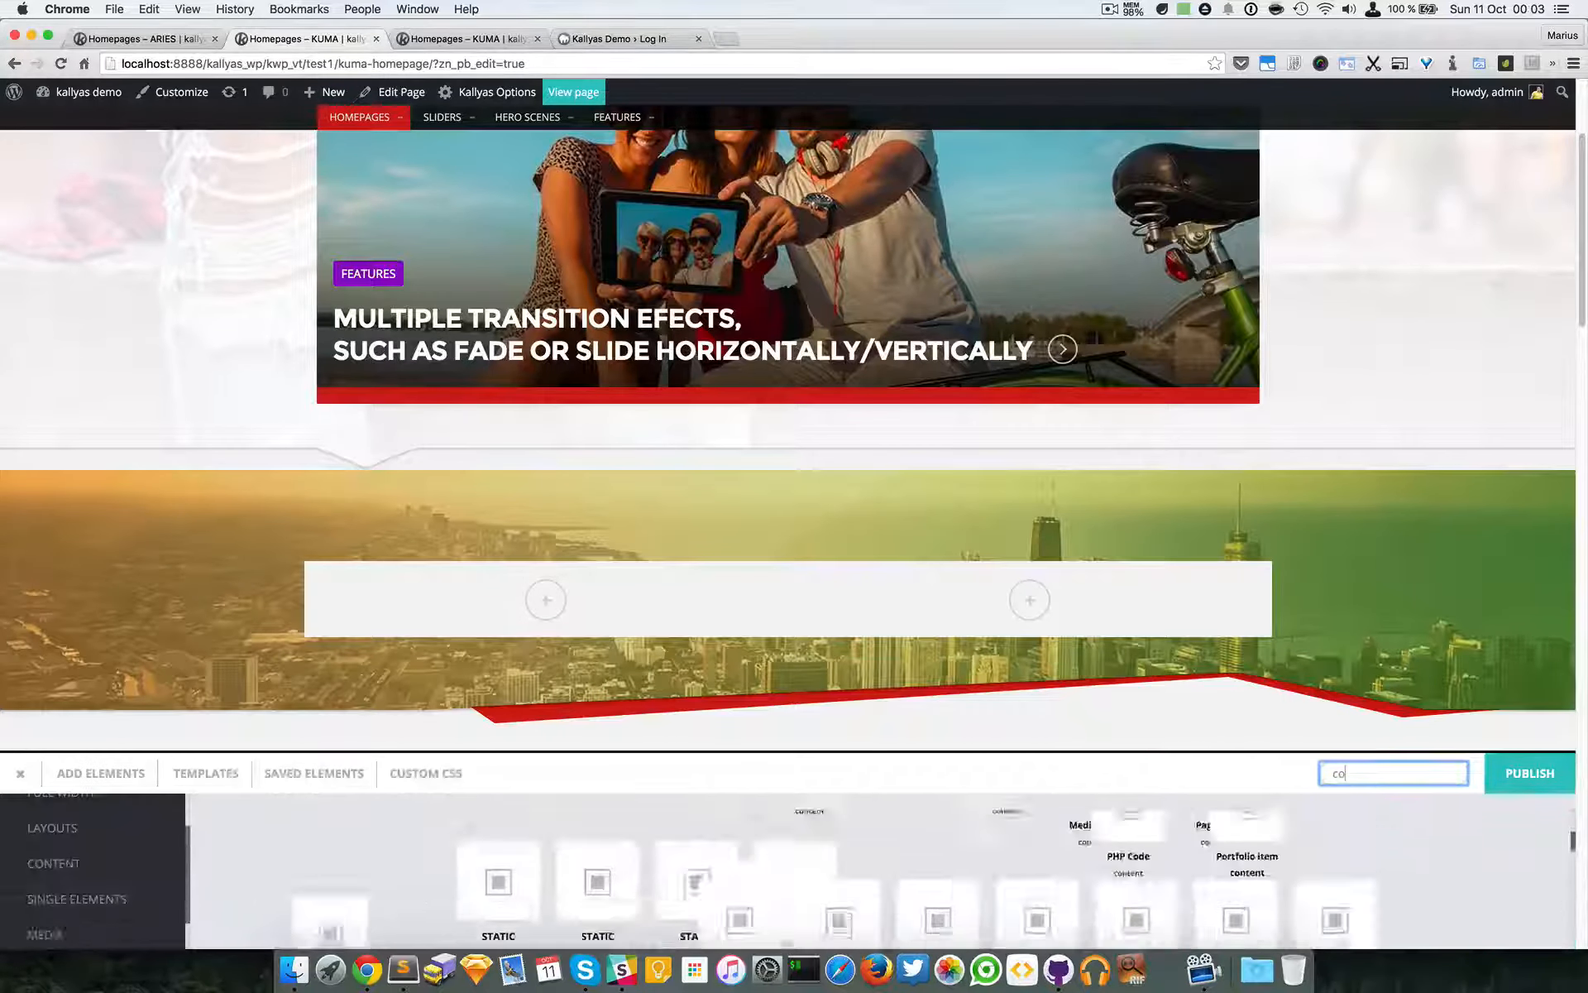
{"action": "type", "text": "lumn"}
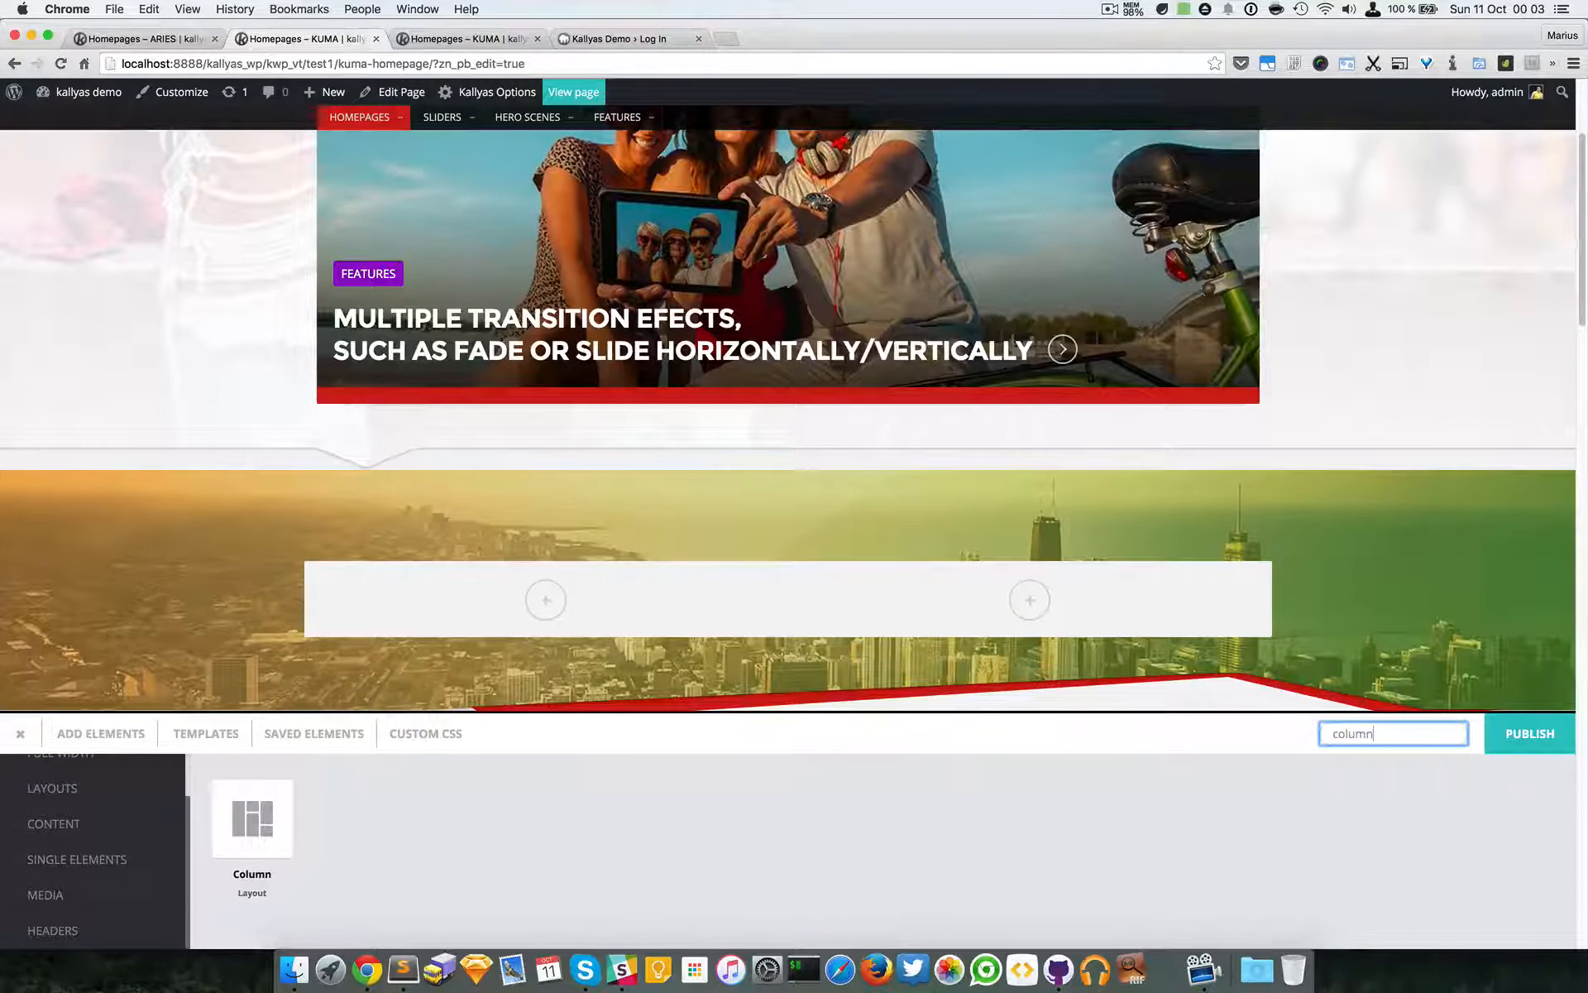
{"action": "left_click_drag", "start_coordinate": [244, 845], "coordinate": [737, 663]}
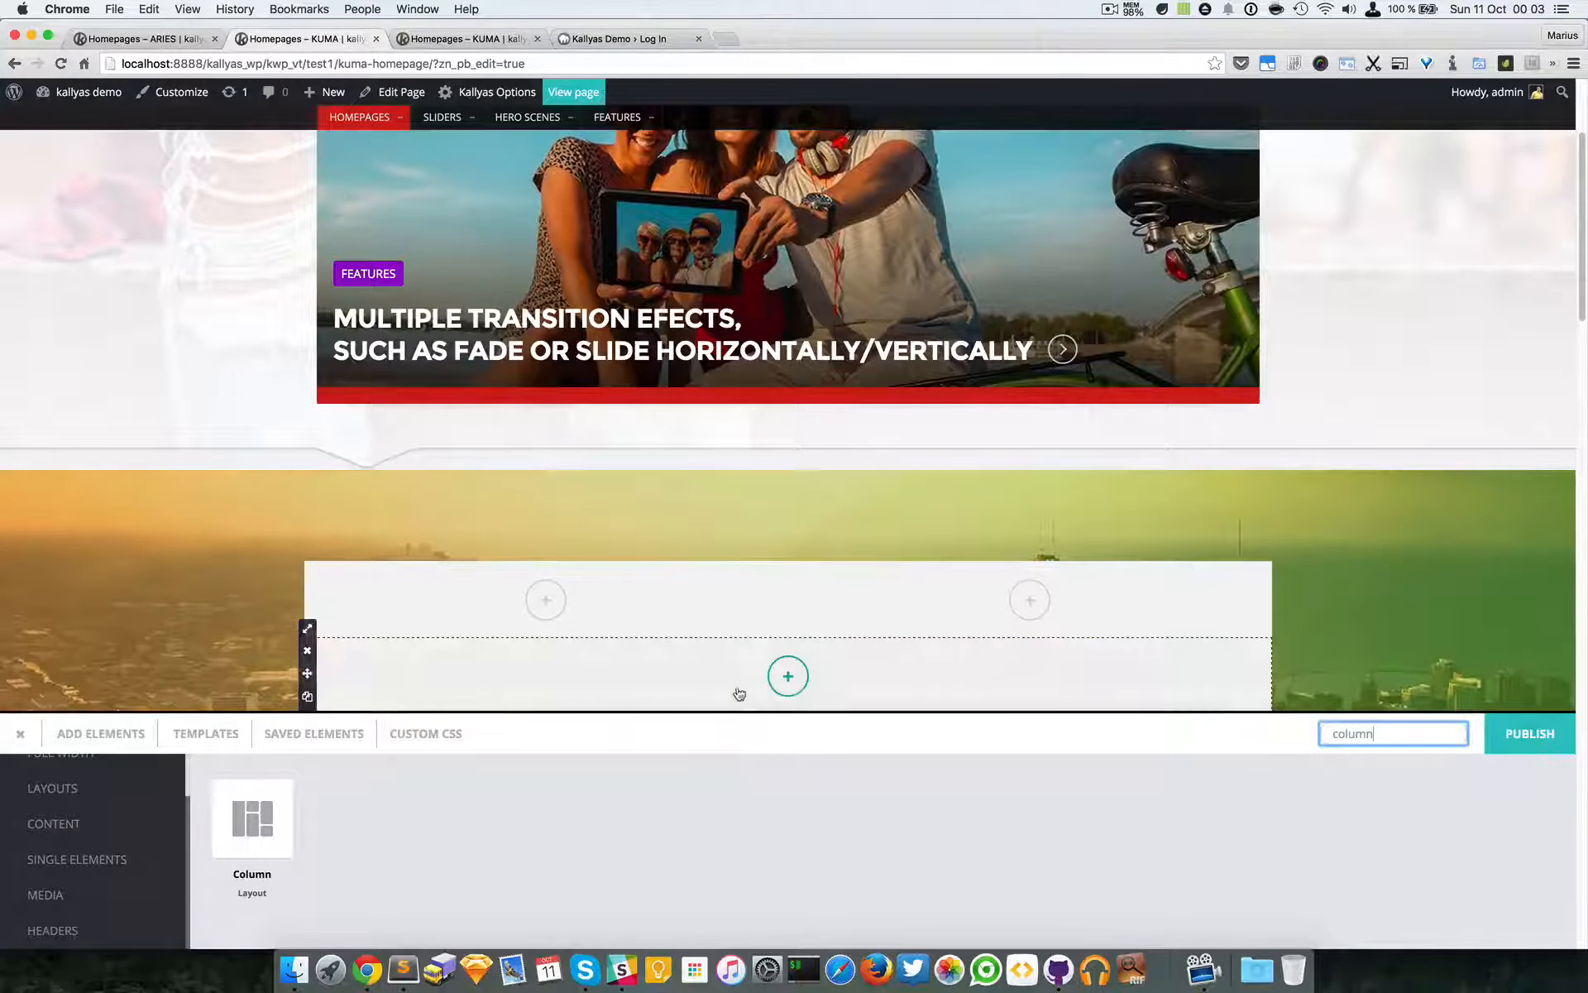
Try an 8/12 width on the lower column and return it to 12/12.
{"action": "scroll", "coordinate": [745, 662], "scroll_direction": "down", "scroll_amount": 1}
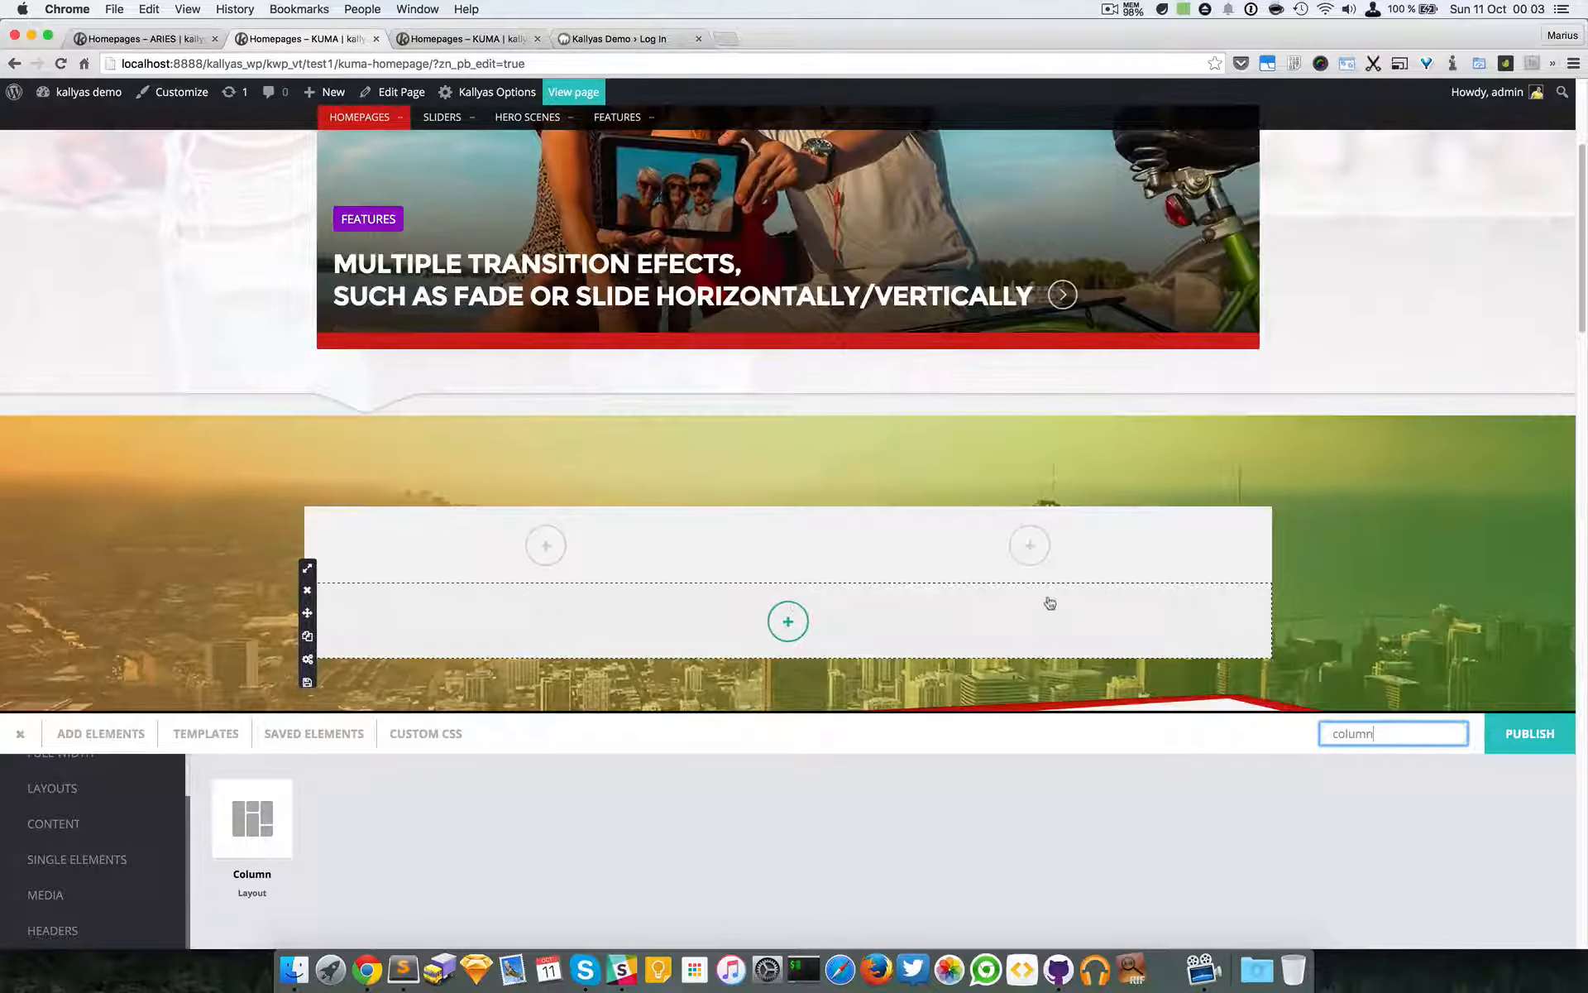
{"action": "scroll", "coordinate": [1067, 610], "scroll_direction": "down", "scroll_amount": 2}
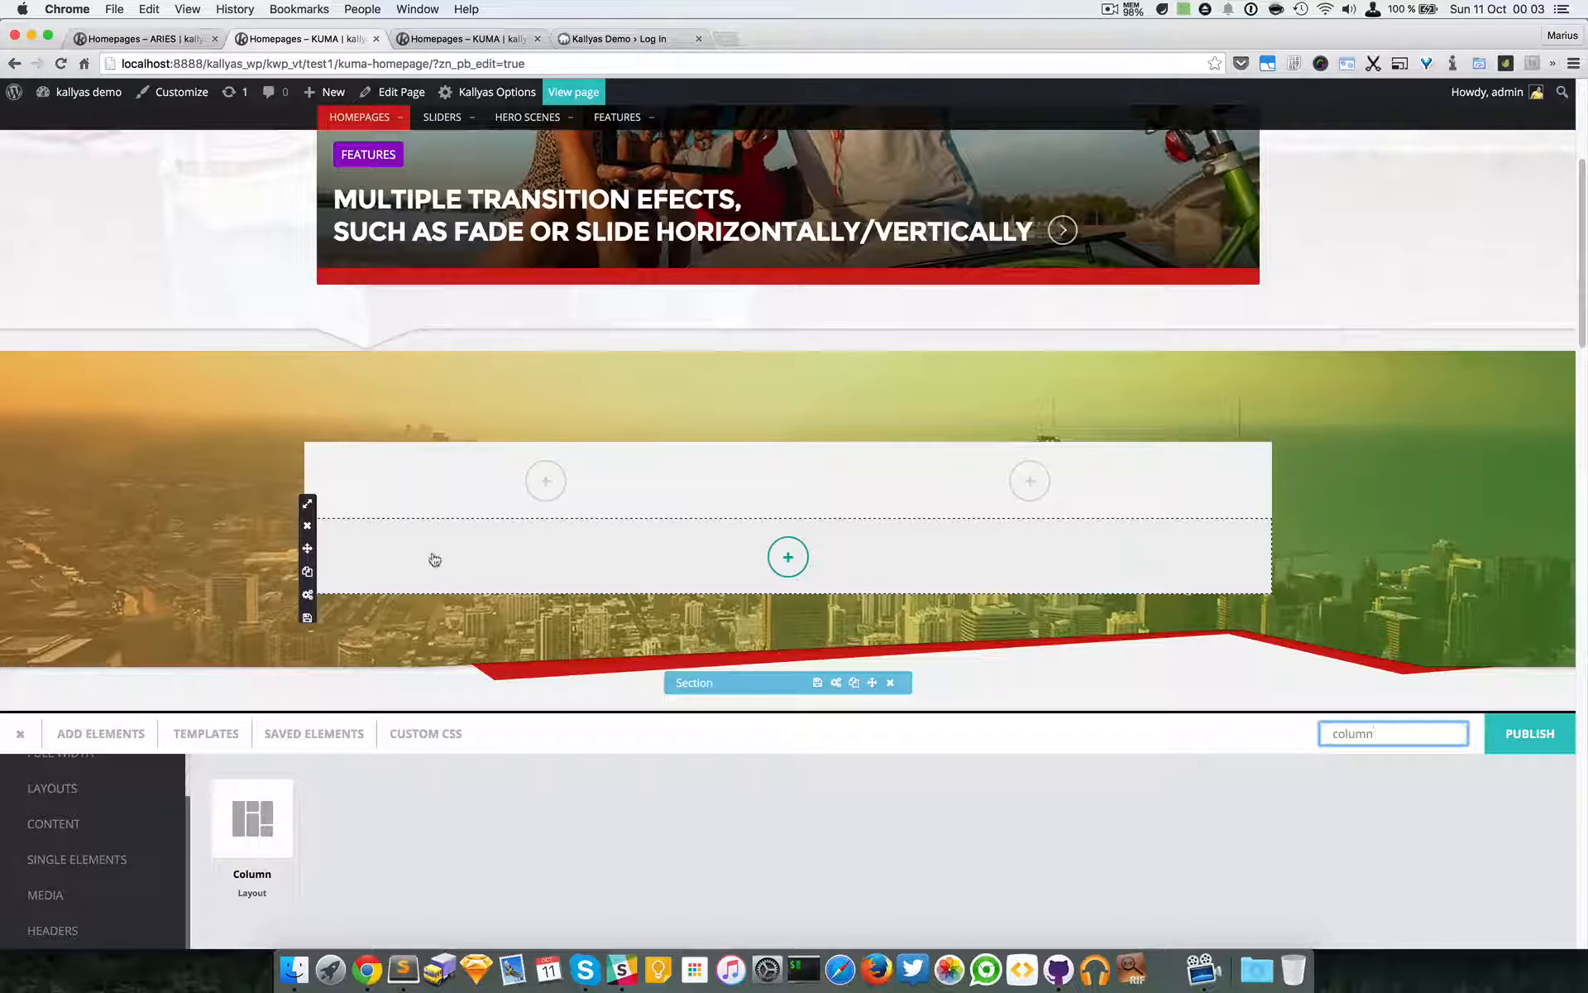
{"action": "mouse_move", "coordinate": [308, 505]}
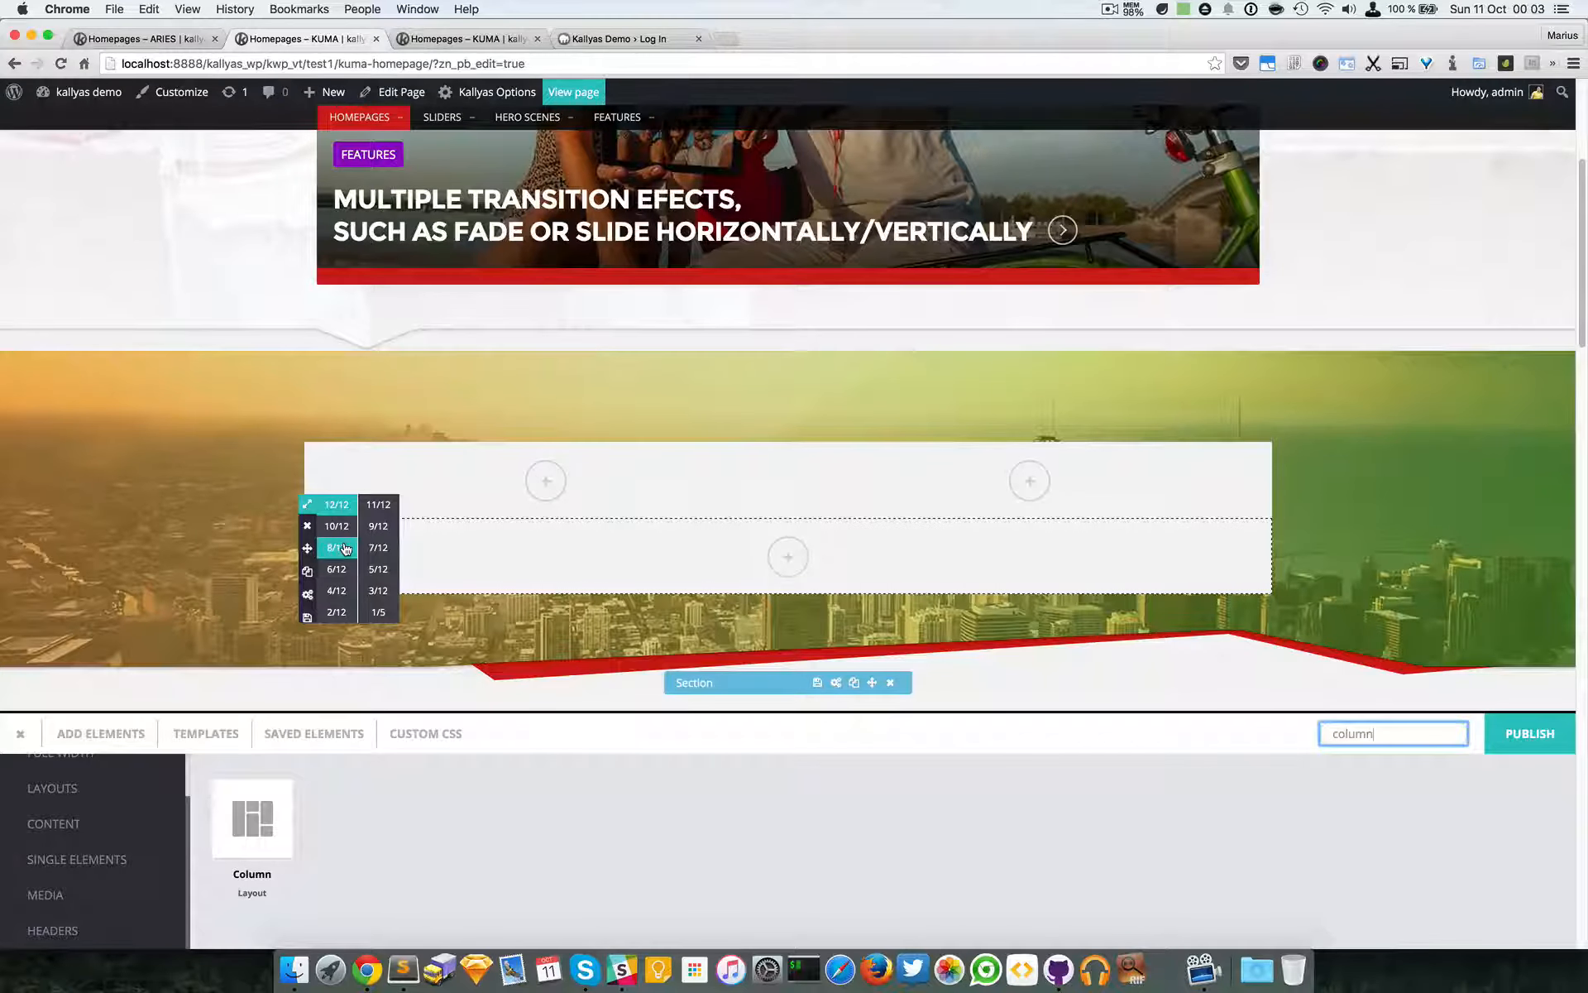
{"action": "left_click", "coordinate": [337, 547]}
{"action": "left_click", "coordinate": [328, 510]}
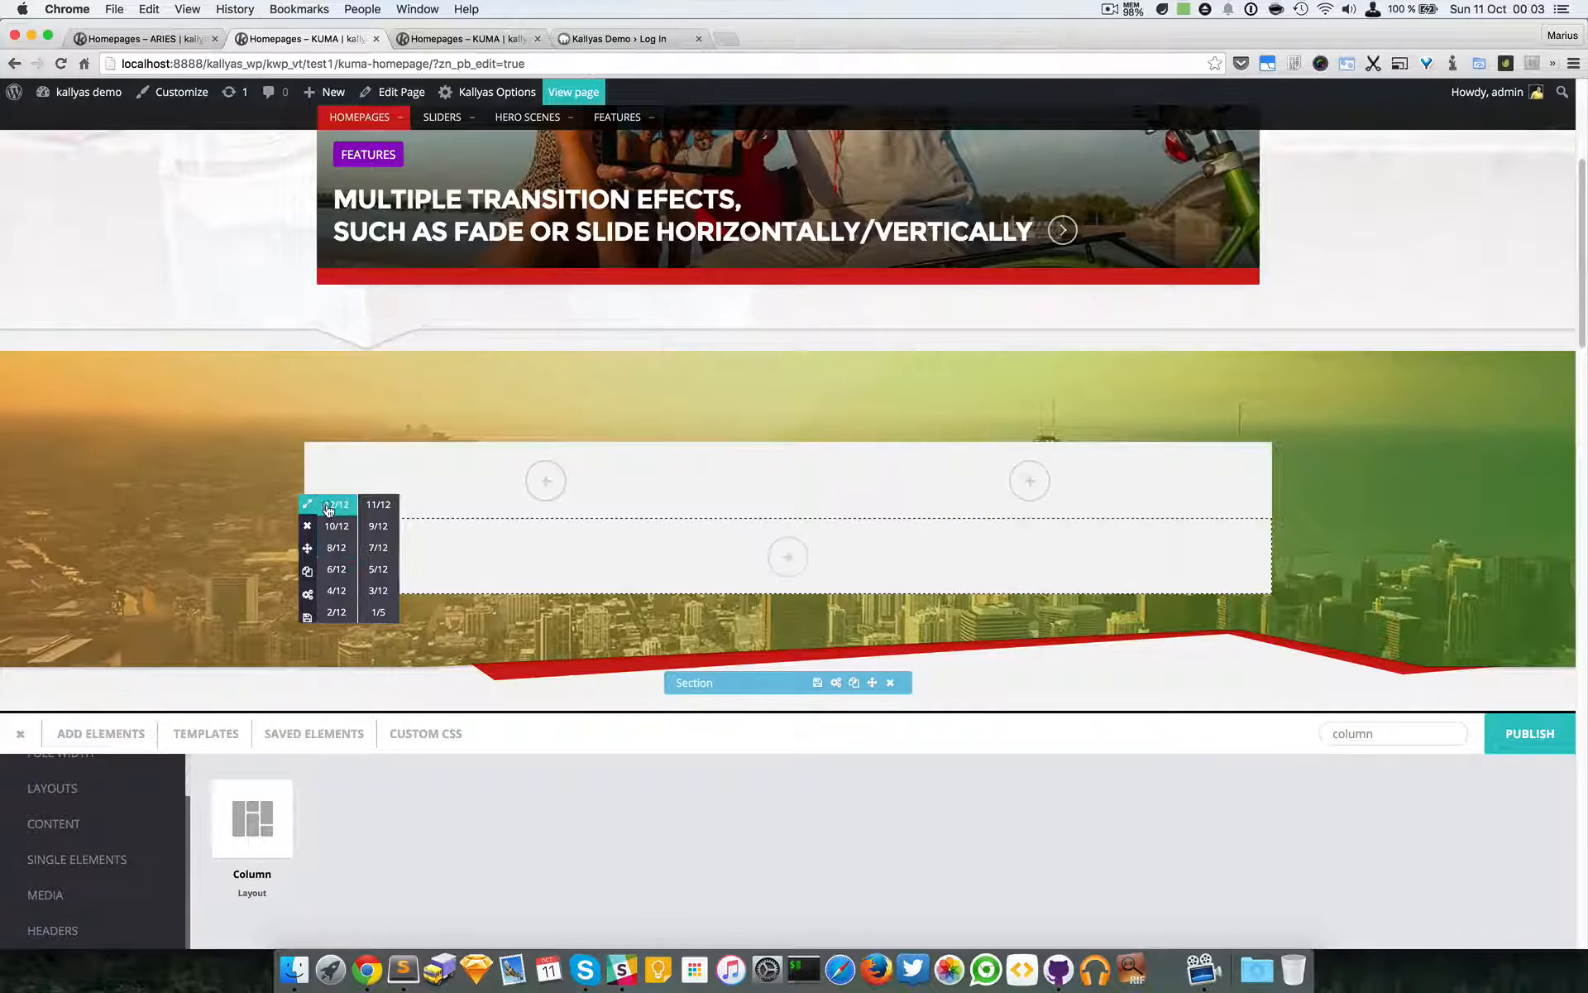
{"action": "left_click", "coordinate": [594, 480]}
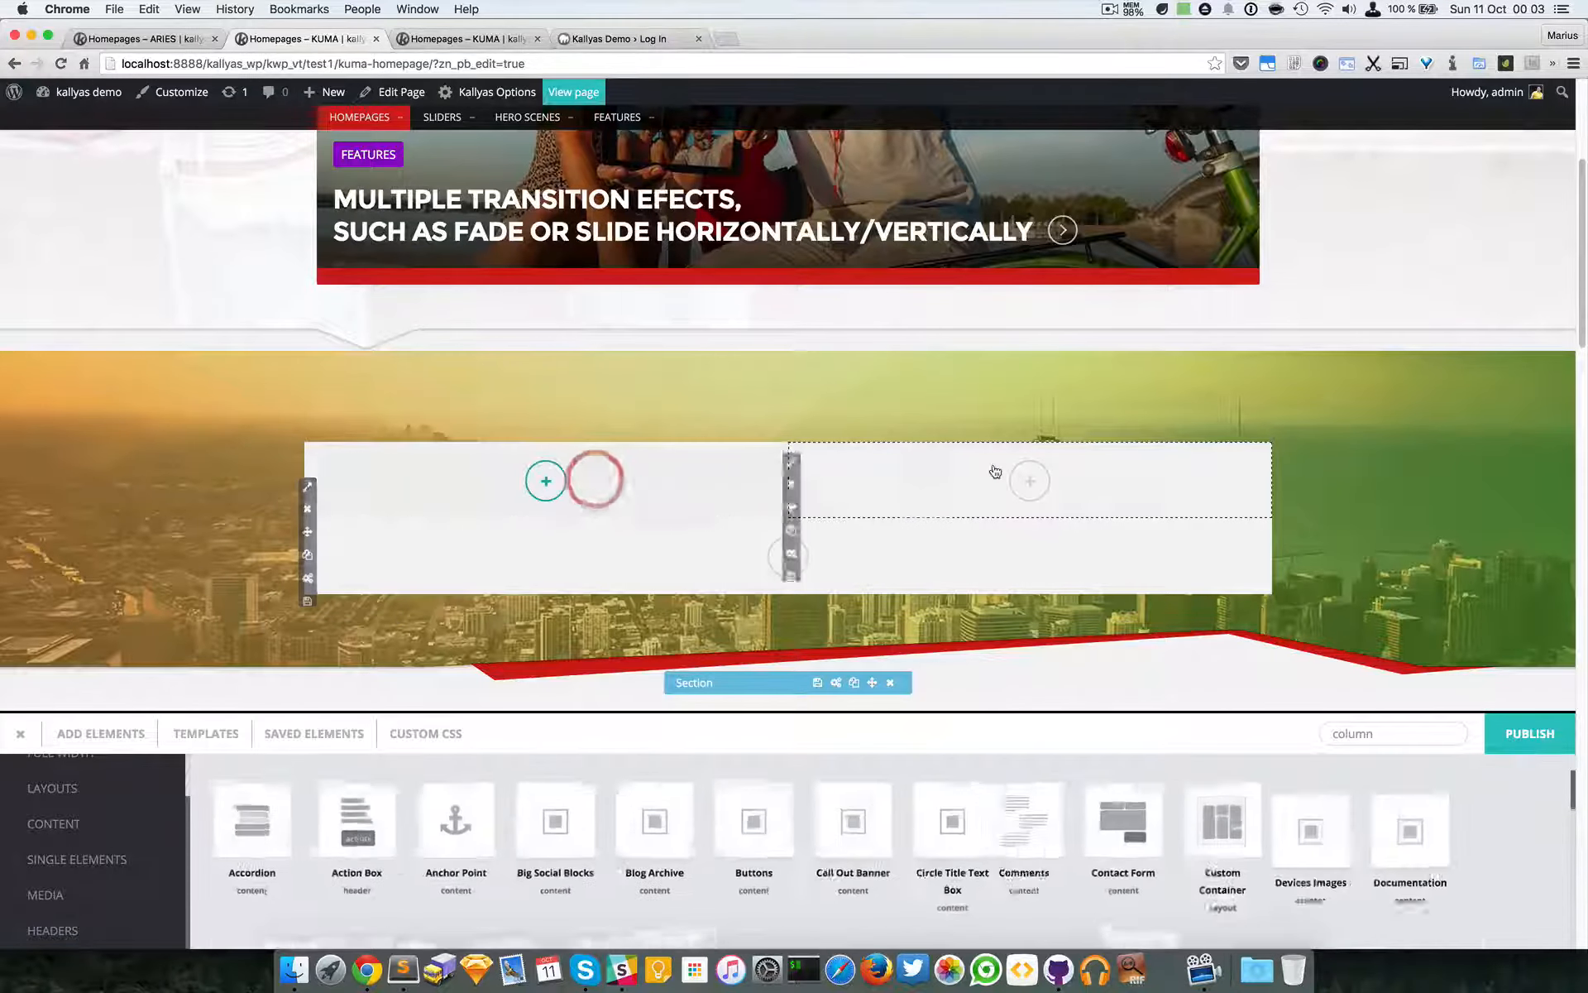
{"action": "left_click", "coordinate": [993, 466]}
{"action": "left_click", "coordinate": [655, 484]}
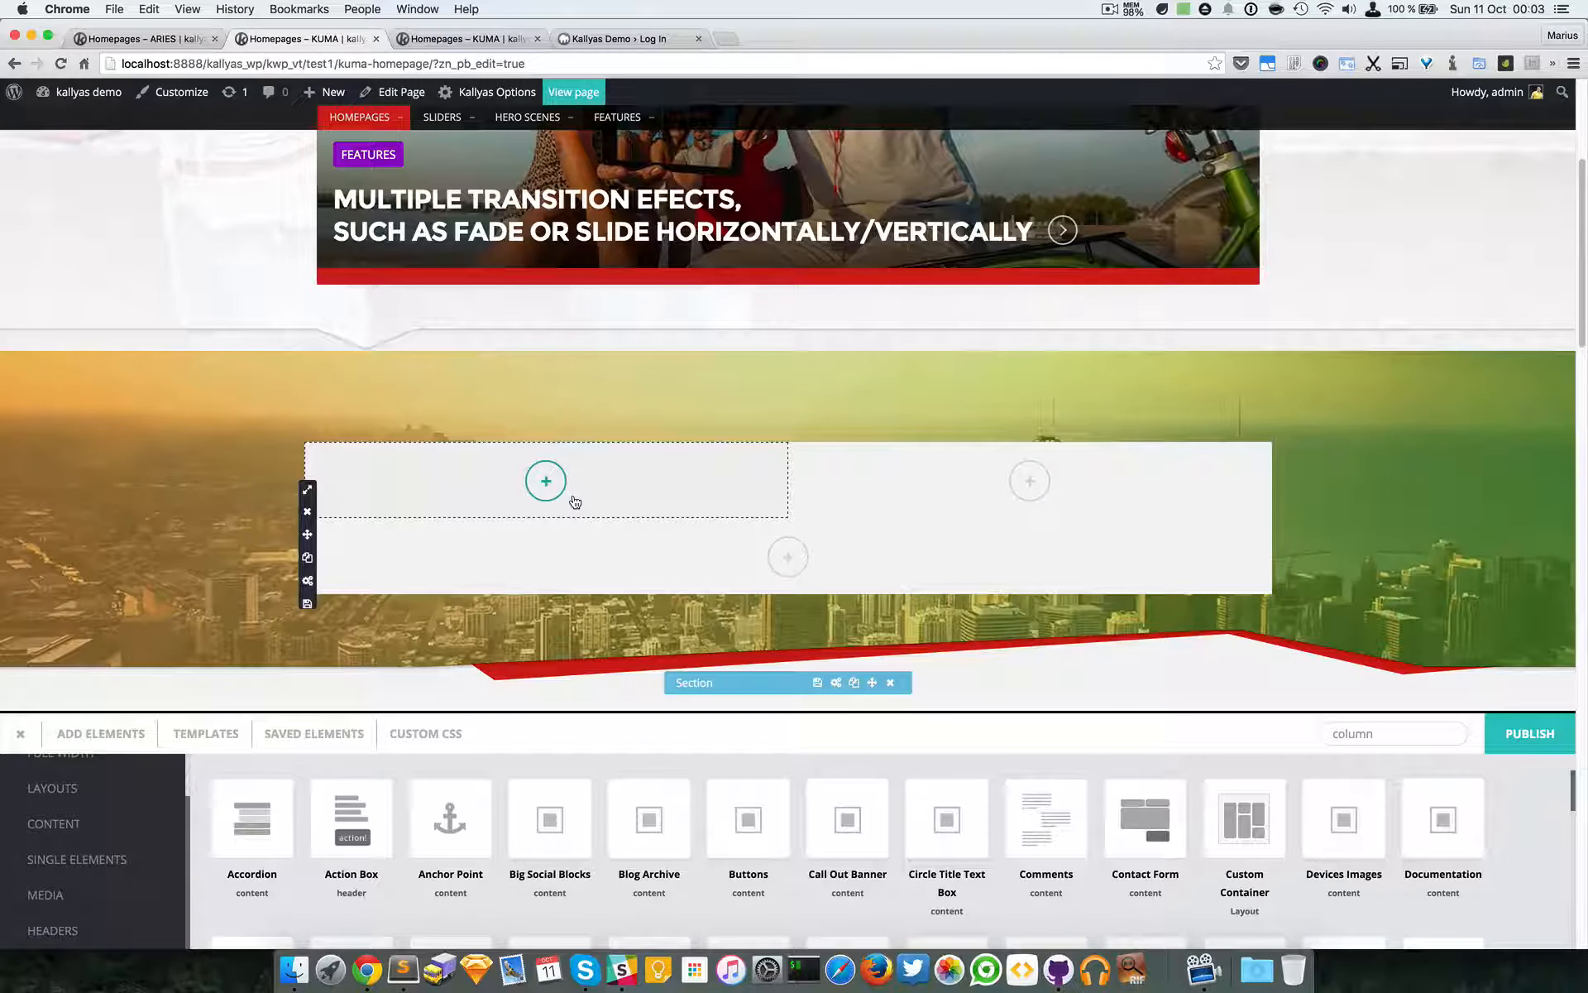
Search the elements for "title" and add a Title Element to the first half-width column.
{"action": "left_click", "coordinate": [1413, 727]}
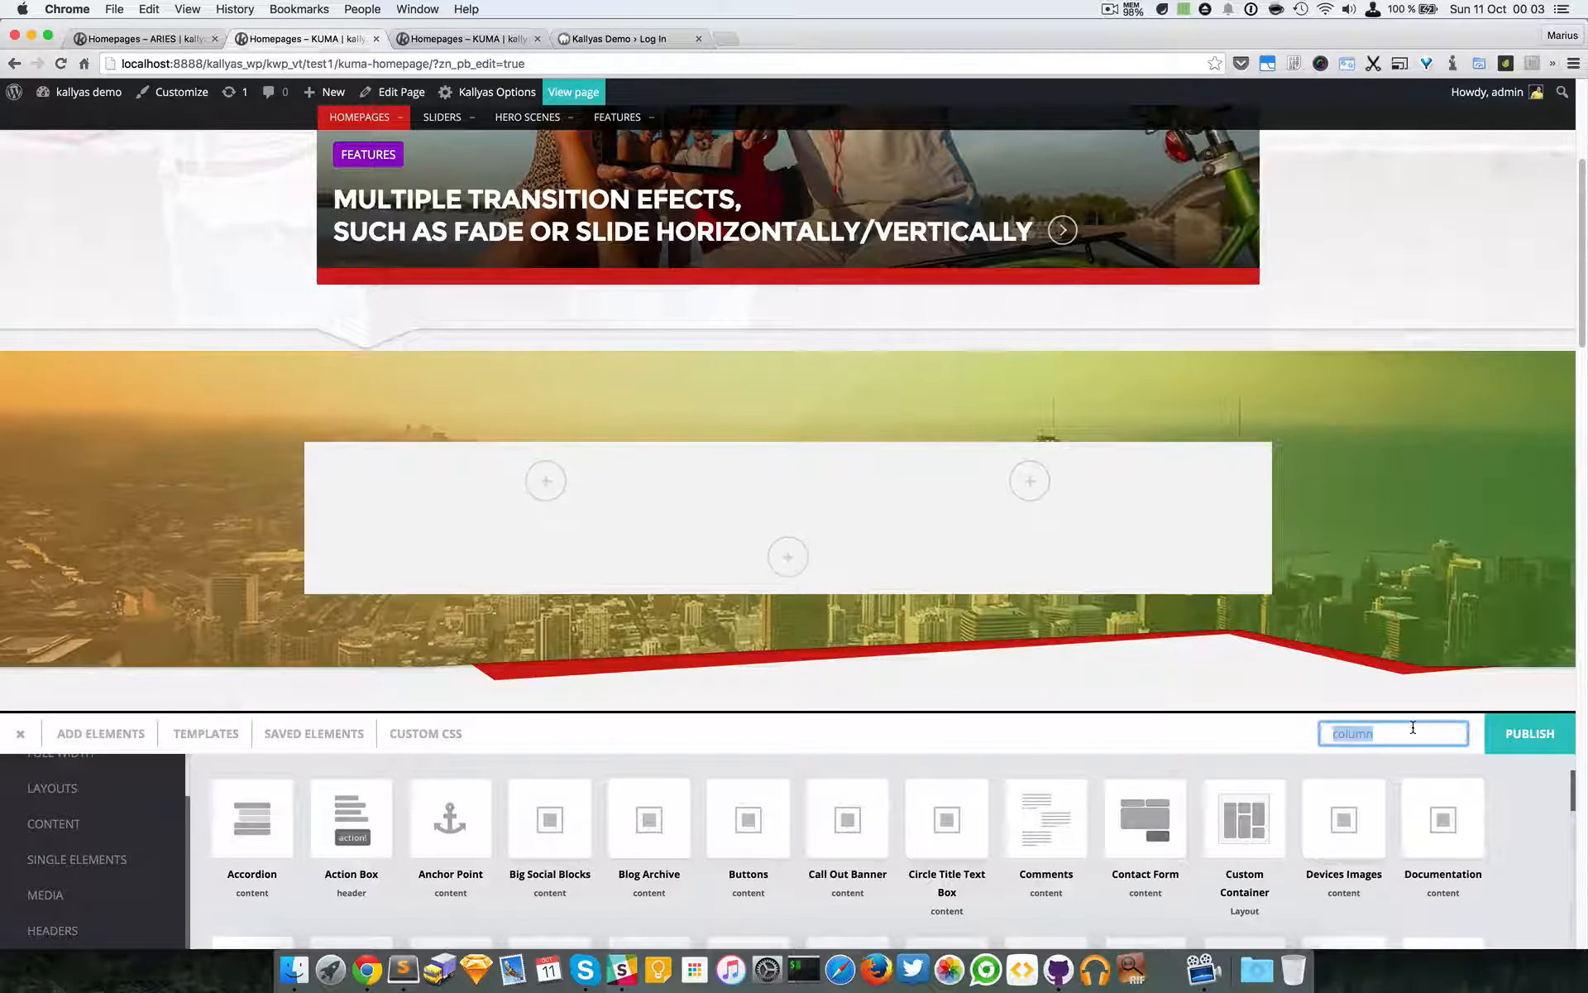
{"action": "type", "text": "title"}
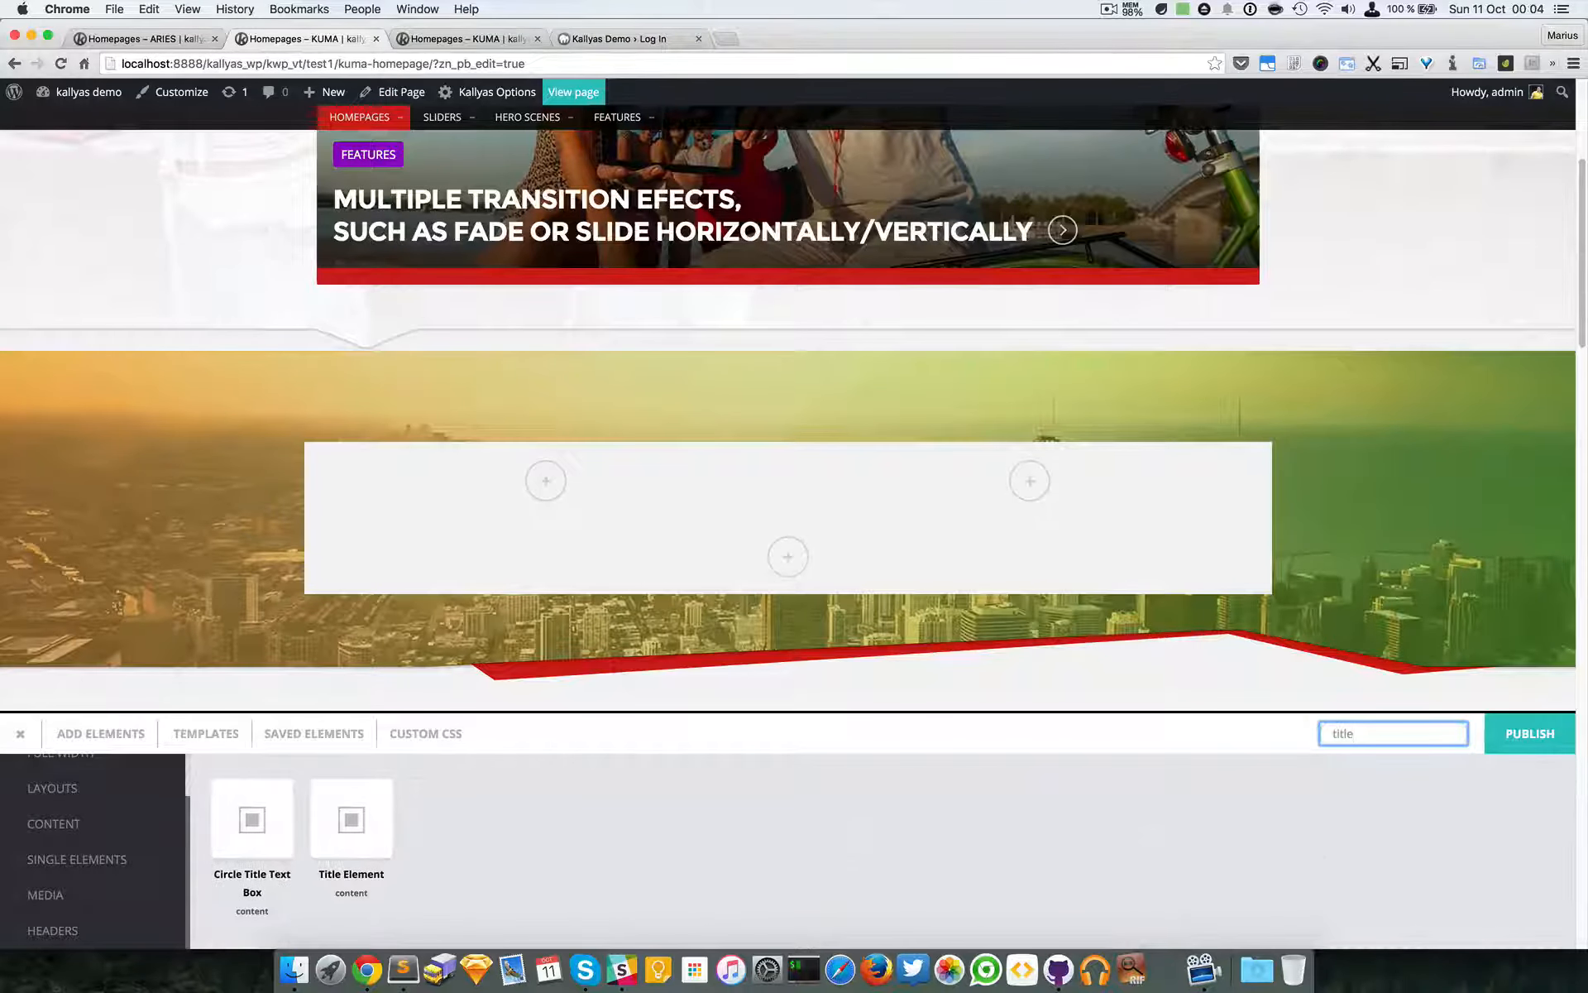
{"action": "left_click_drag", "start_coordinate": [458, 749], "coordinate": [552, 483]}
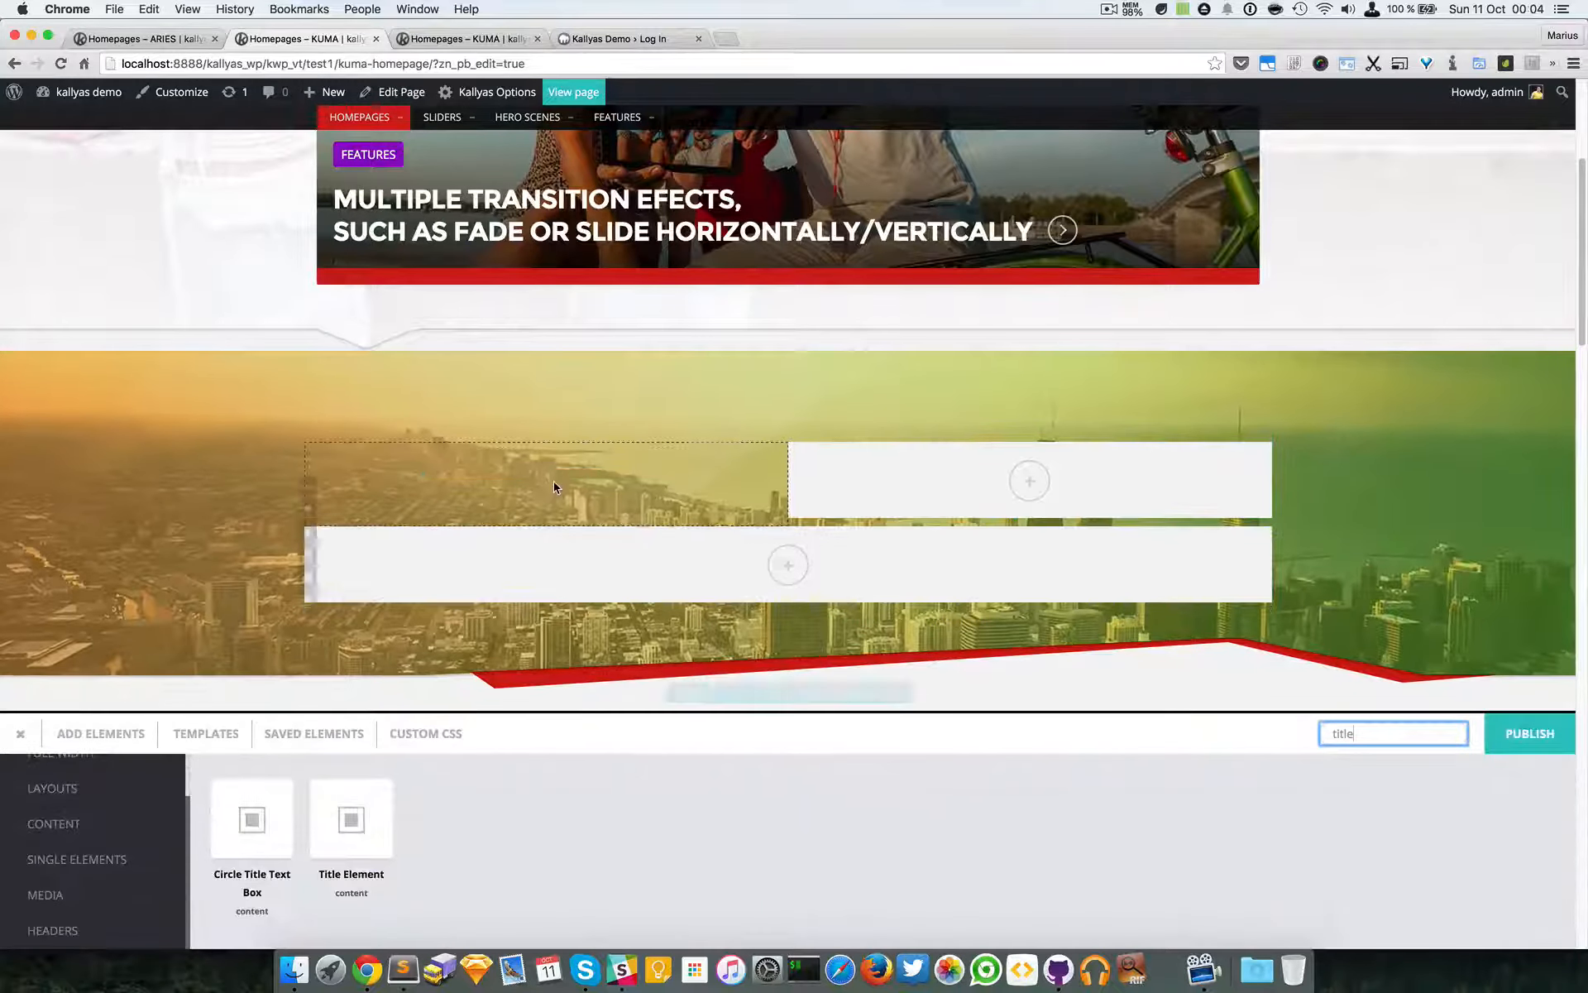
Set the Title Element's title to "Just a short title" and its subtitle to "Just a subtitle".
{"action": "left_click", "coordinate": [594, 466]}
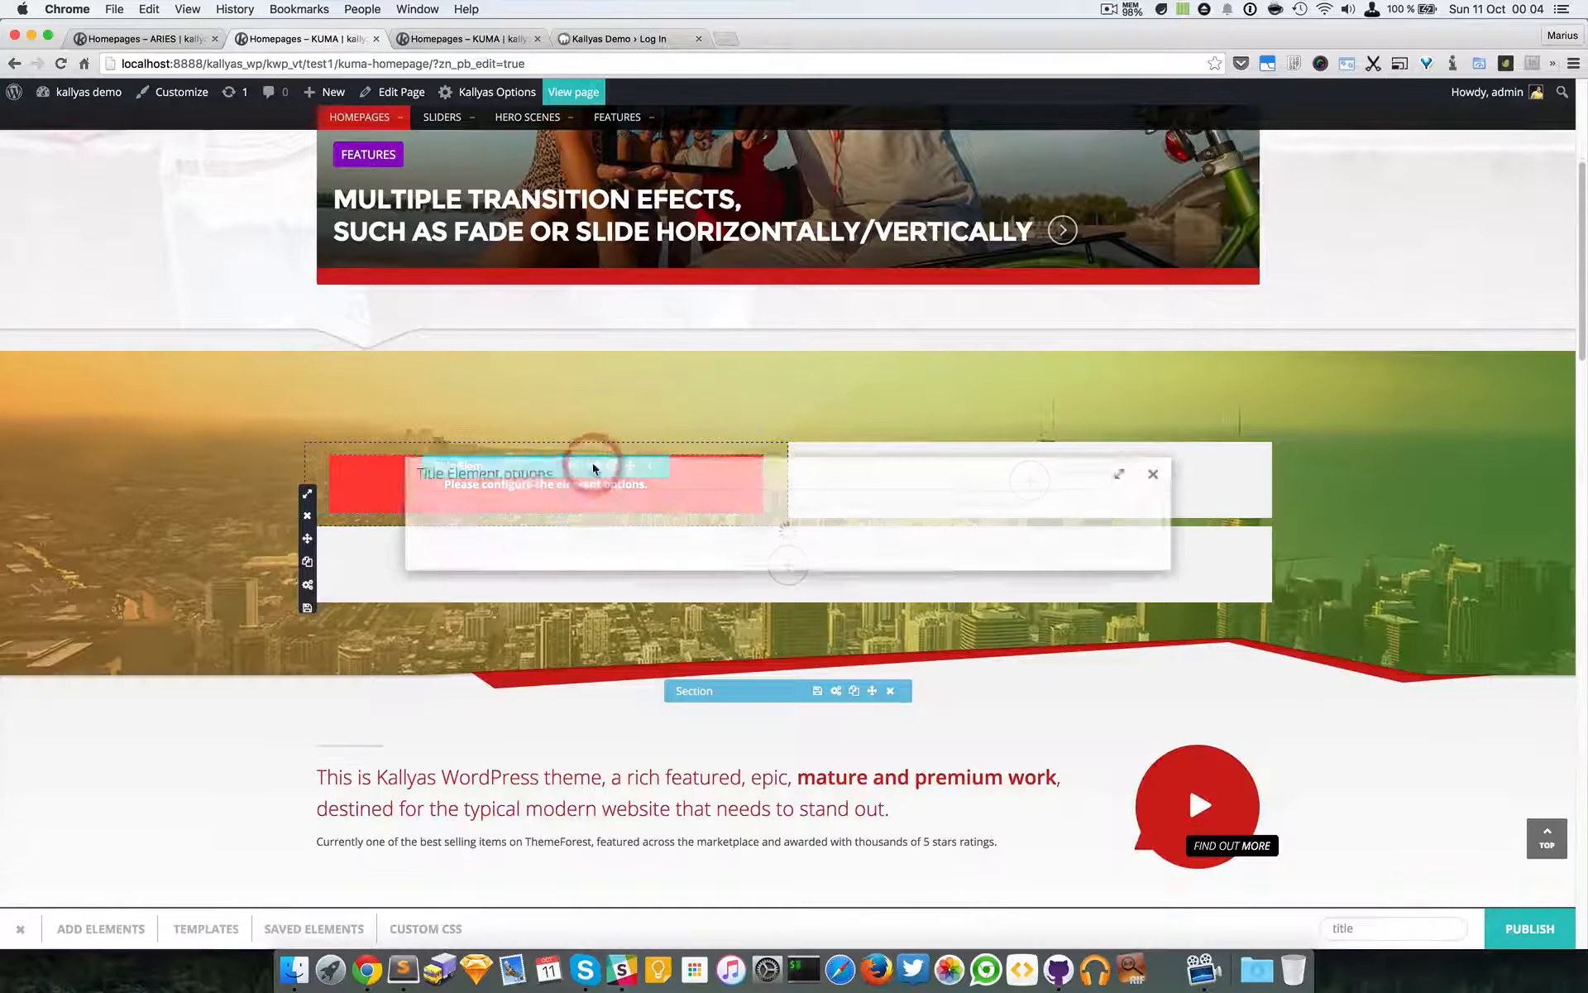
{"action": "left_click", "coordinate": [729, 494]}
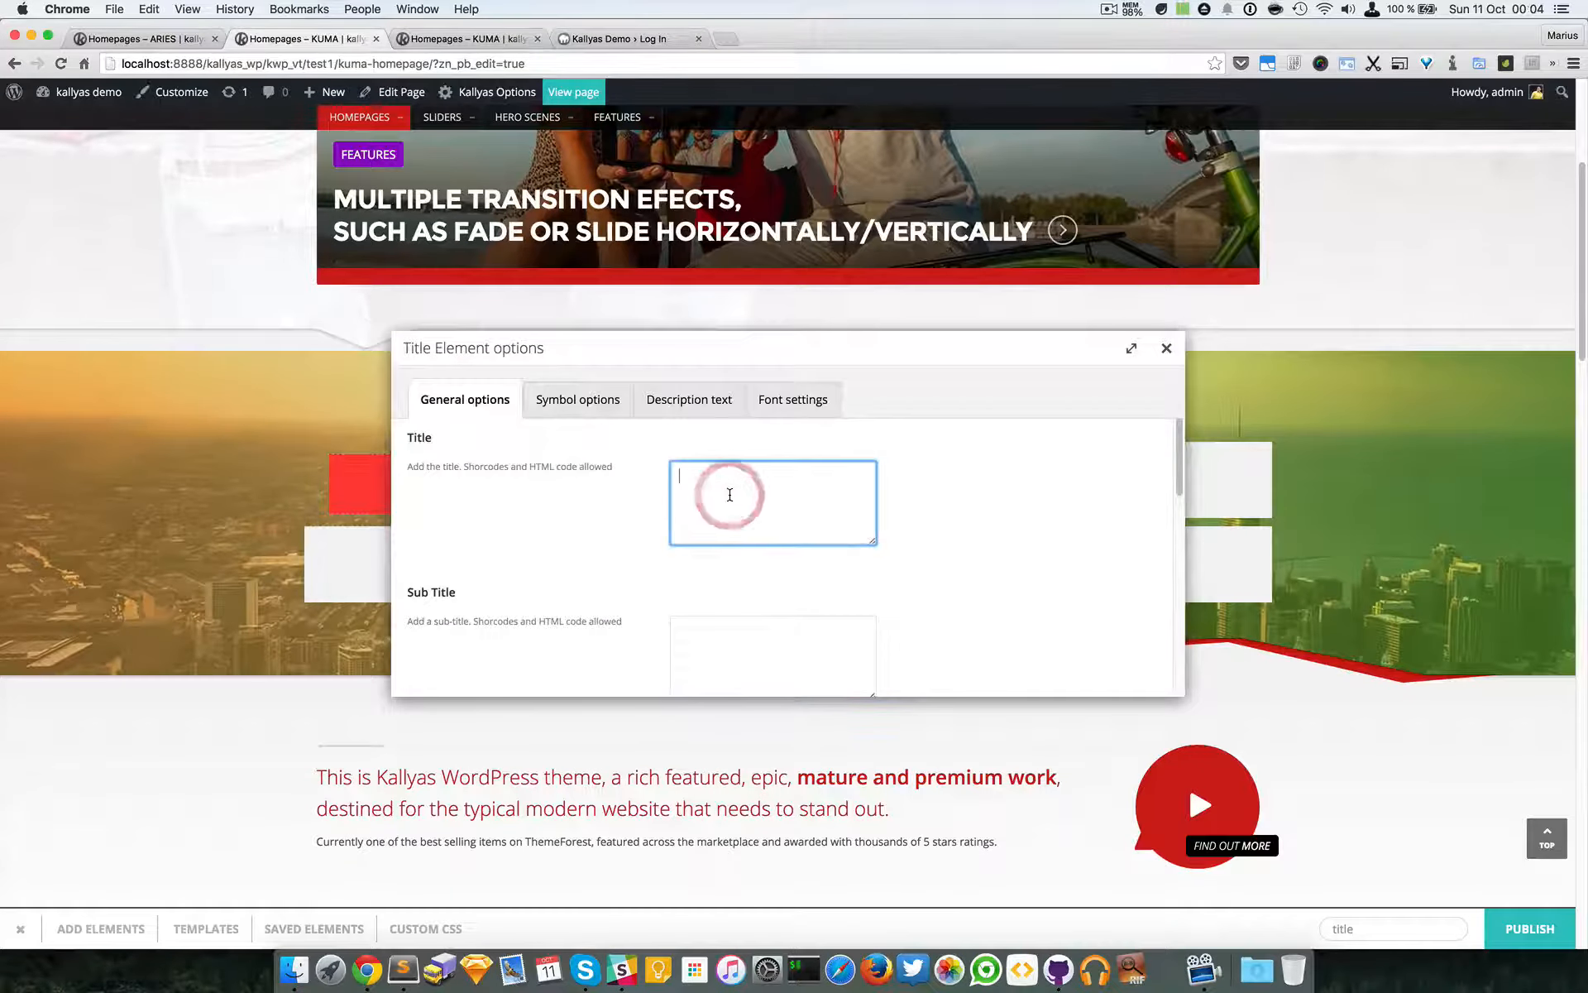
{"action": "type", "text": "Just a s"}
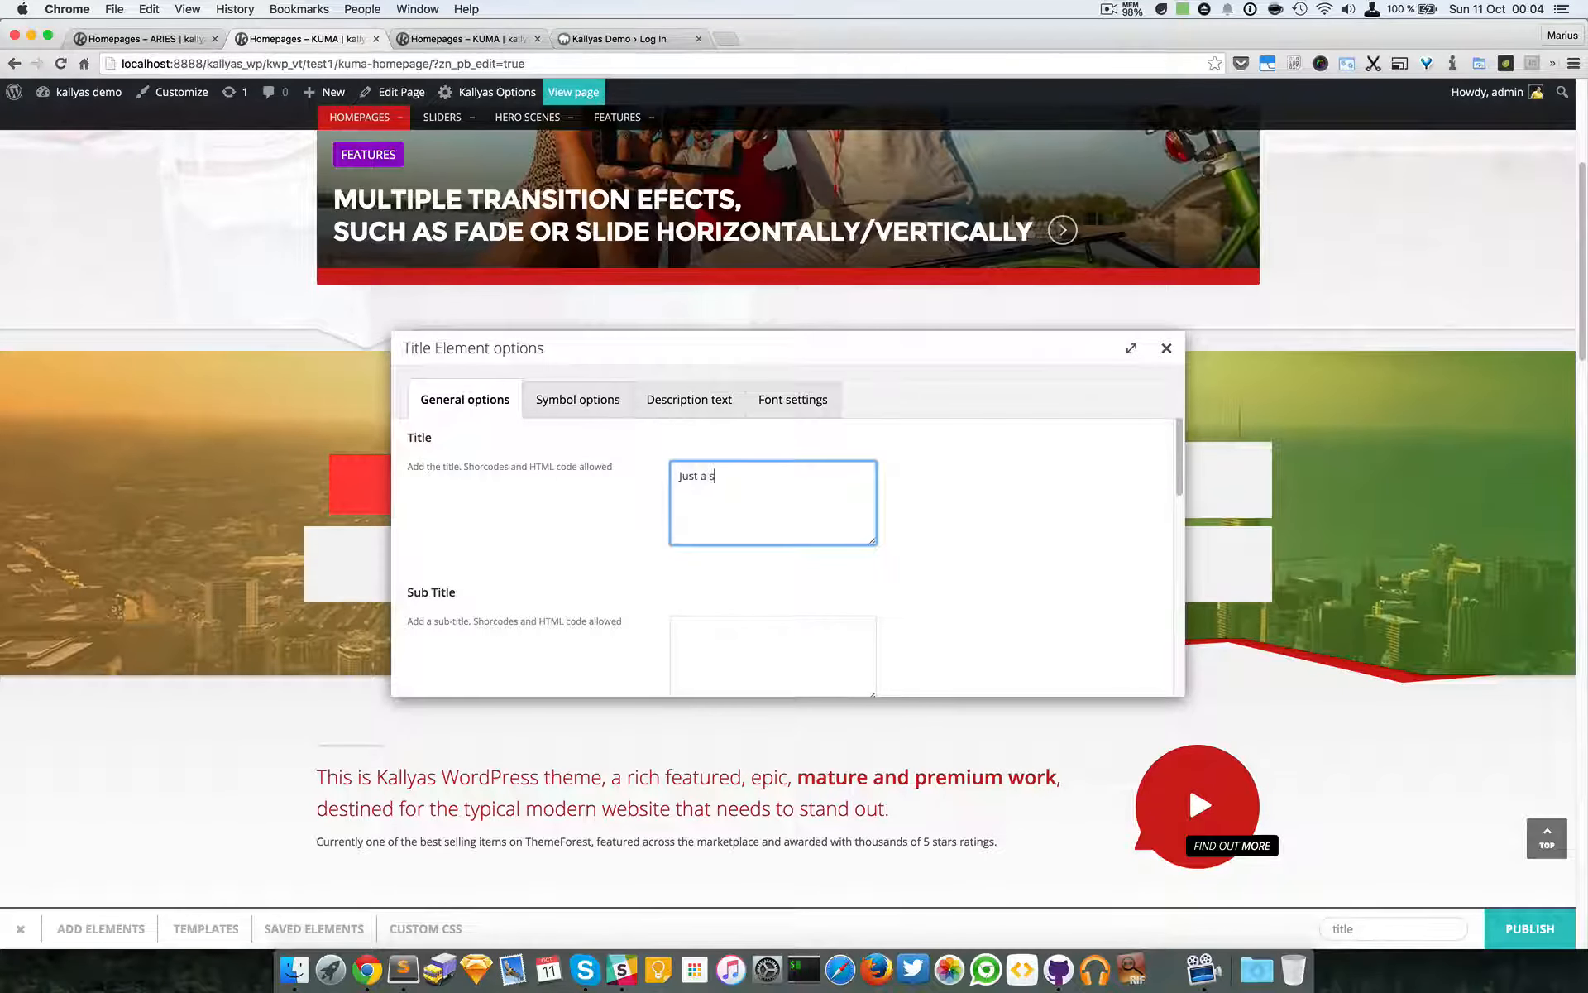
{"action": "type", "text": "hort title"}
{"action": "key", "text": "Tab"}
{"action": "scroll", "coordinate": [753, 557], "scroll_direction": "down", "scroll_amount": 2}
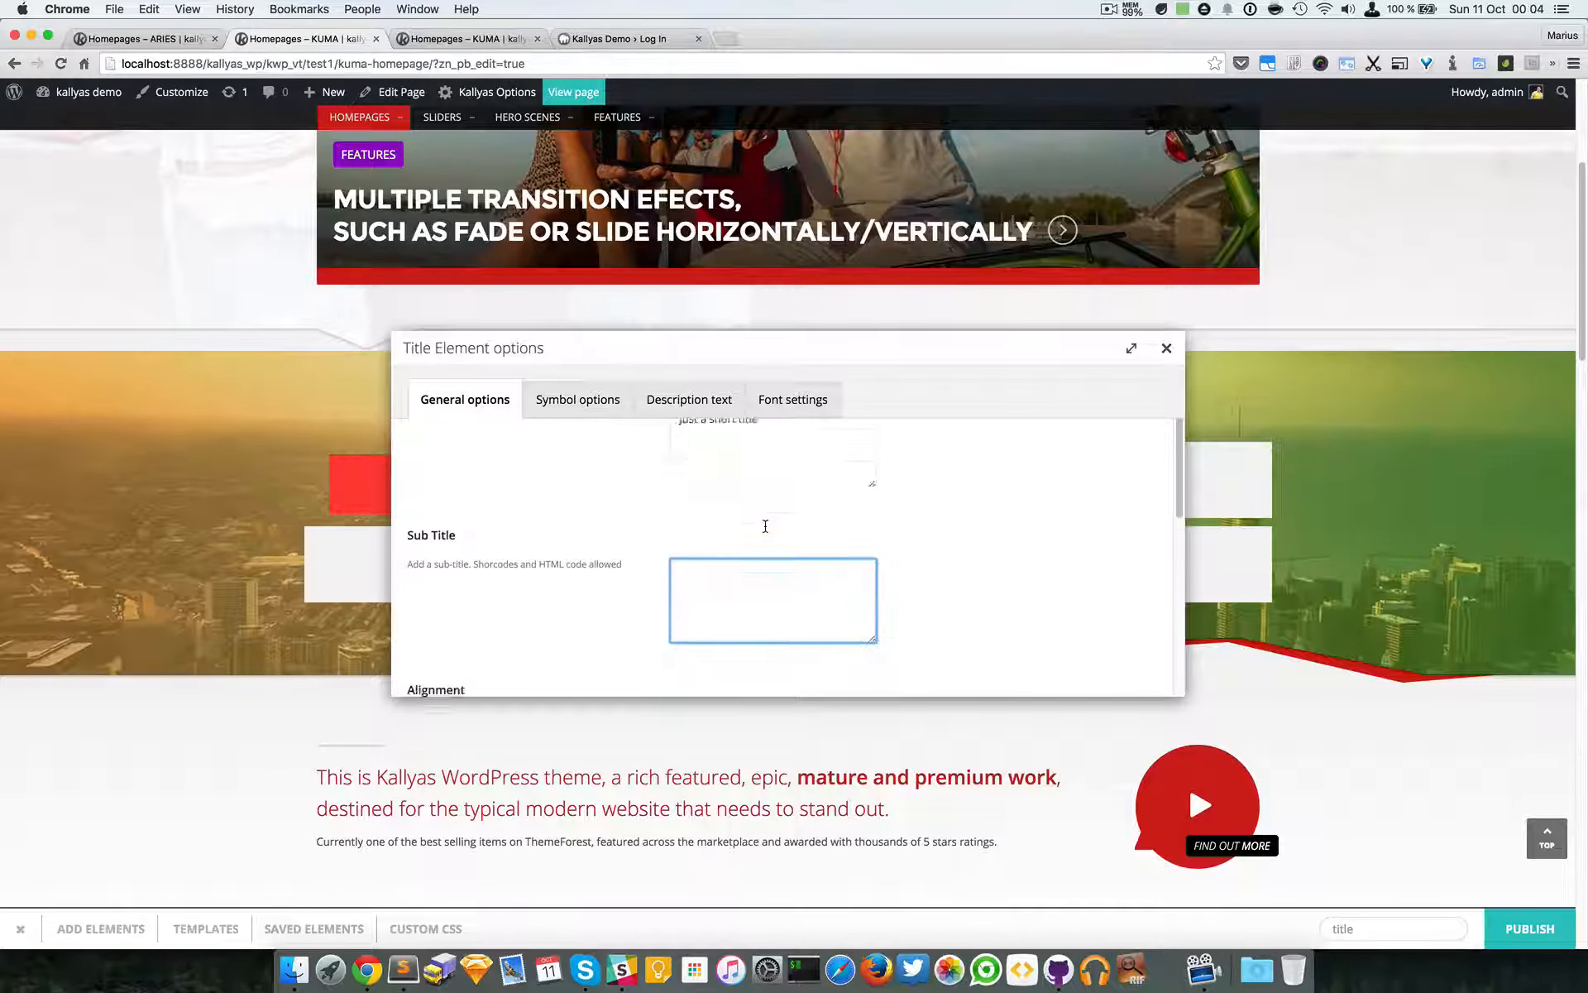
{"action": "type", "text": "Just "}
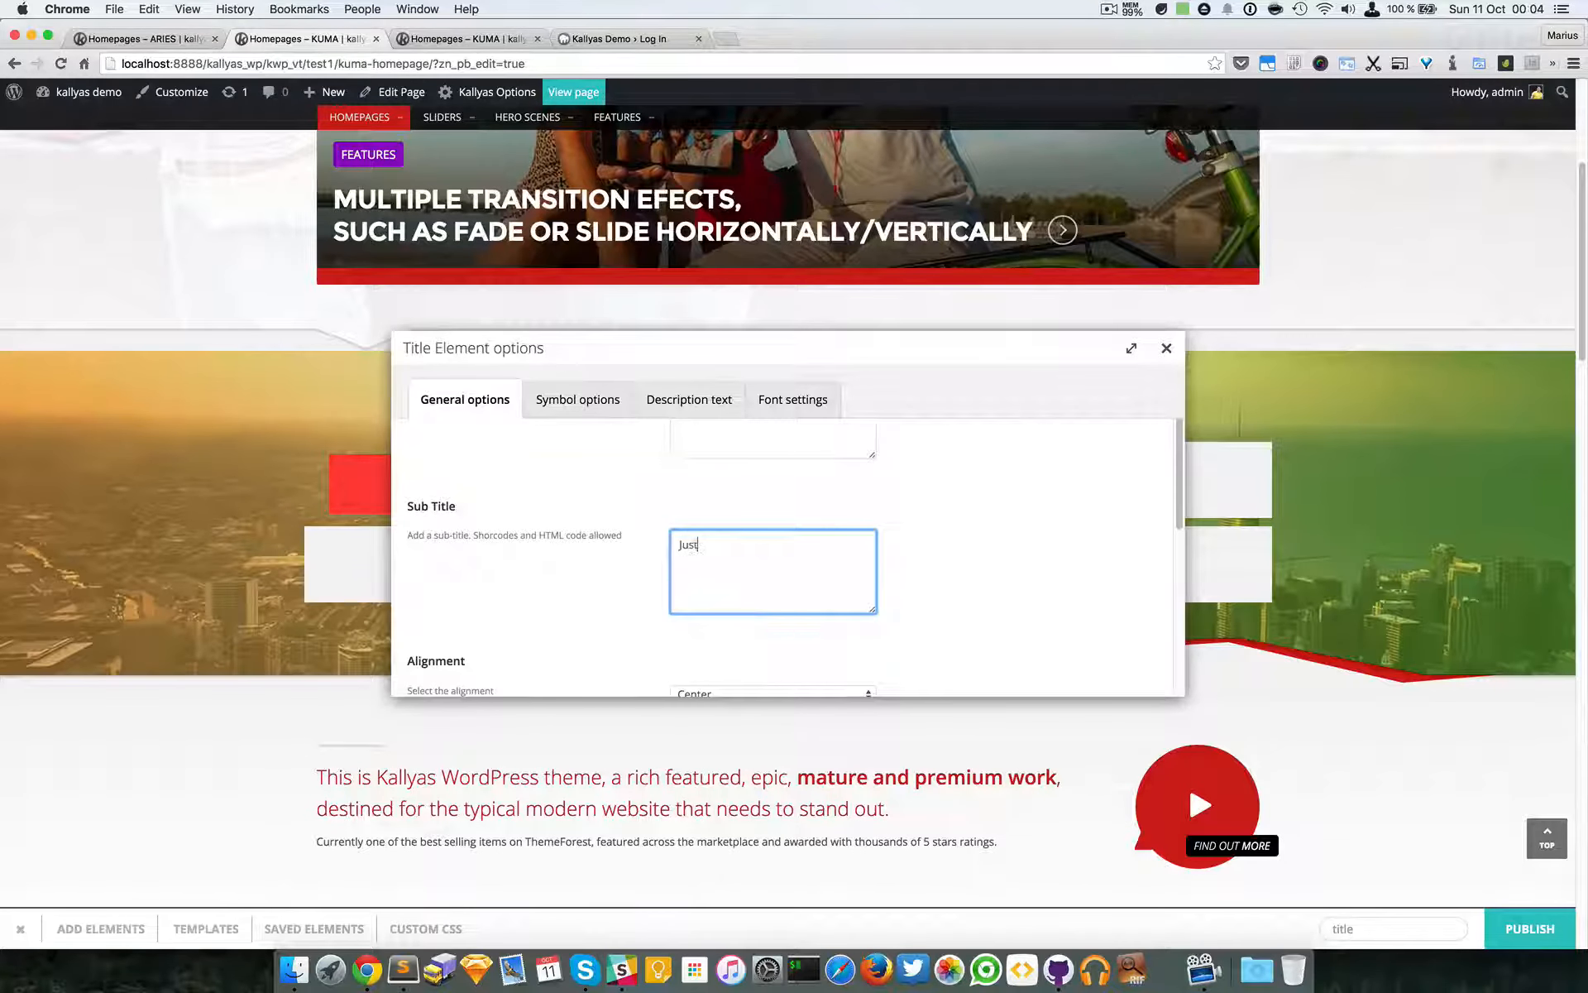
{"action": "type", "text": "a subtitle"}
Align the Title Element to Left, look through its remaining general options and close the options window.
{"action": "scroll", "coordinate": [769, 612], "scroll_direction": "down", "scroll_amount": 2}
{"action": "left_click", "coordinate": [749, 625]}
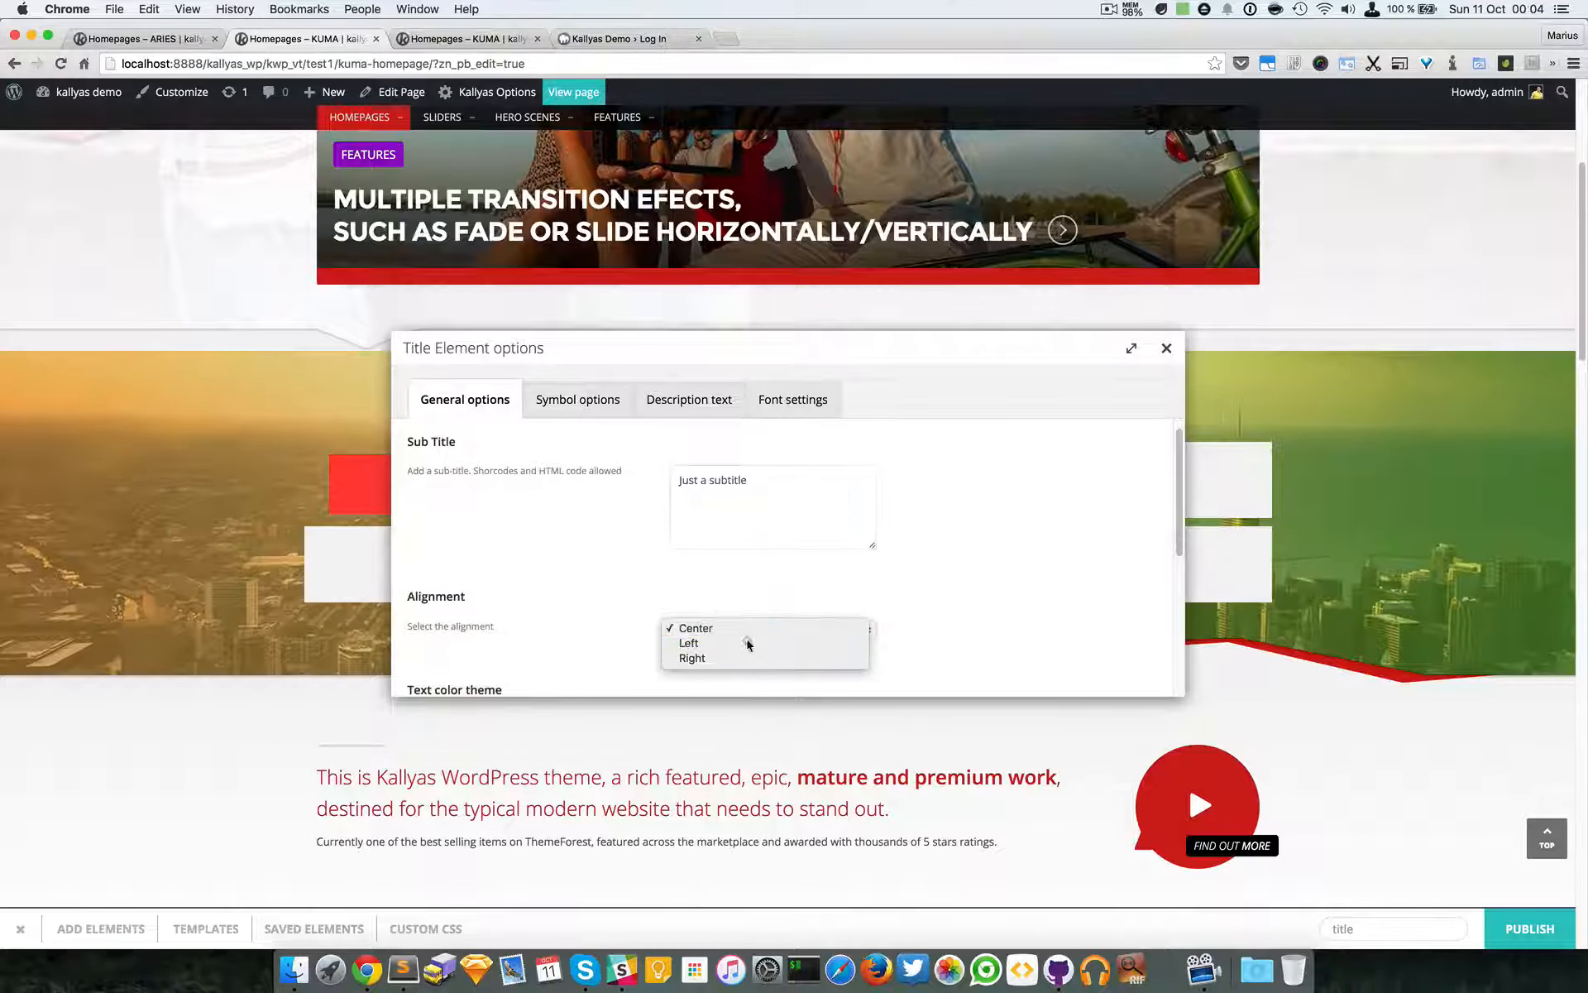
{"action": "left_click", "coordinate": [749, 634]}
{"action": "scroll", "coordinate": [910, 643], "scroll_direction": "down", "scroll_amount": 1}
{"action": "scroll", "coordinate": [910, 643], "scroll_direction": "down", "scroll_amount": 5}
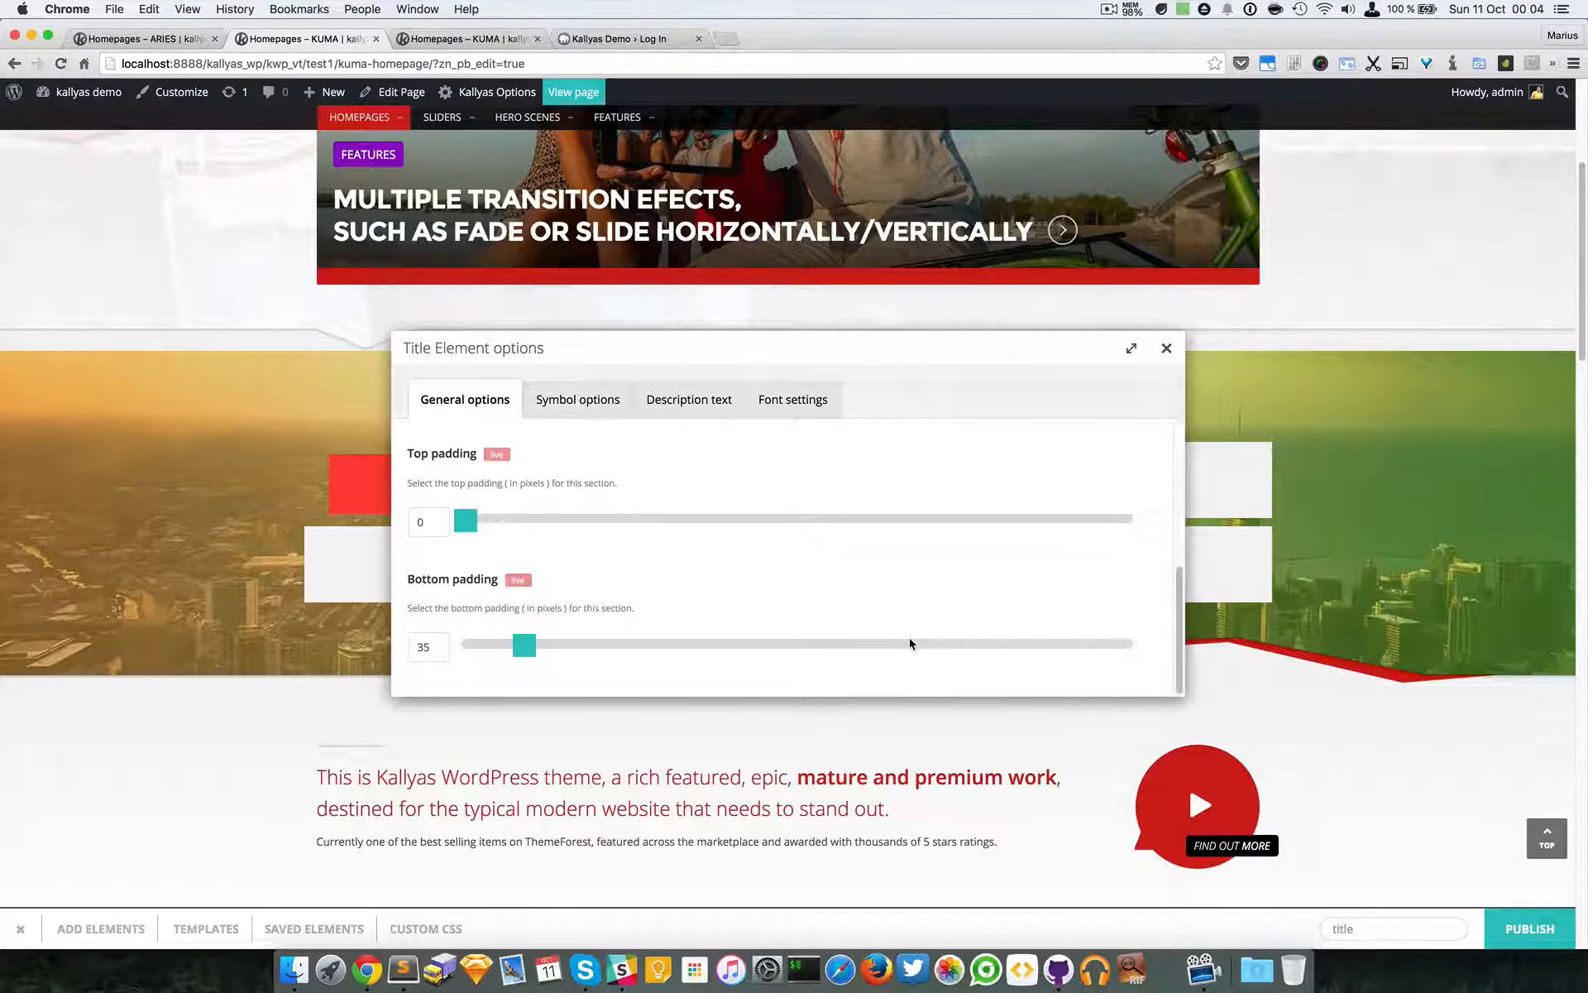
{"action": "scroll", "coordinate": [910, 644], "scroll_direction": "up", "scroll_amount": 1}
{"action": "scroll", "coordinate": [603, 461], "scroll_direction": "up", "scroll_amount": 6}
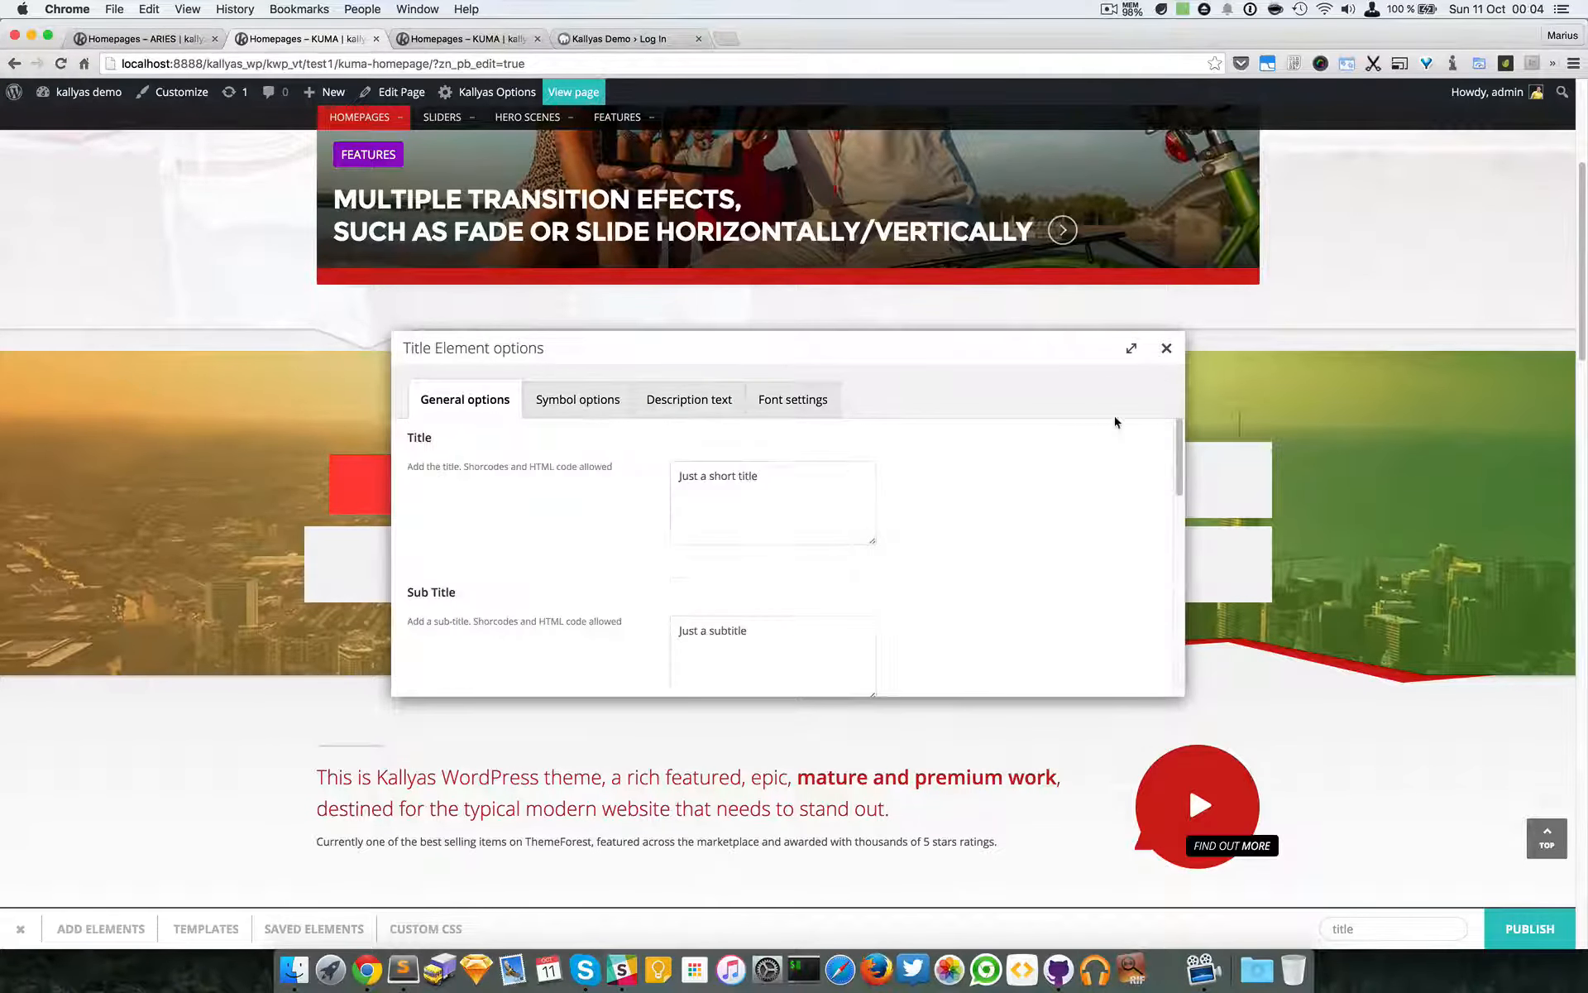
{"action": "left_click", "coordinate": [1167, 349]}
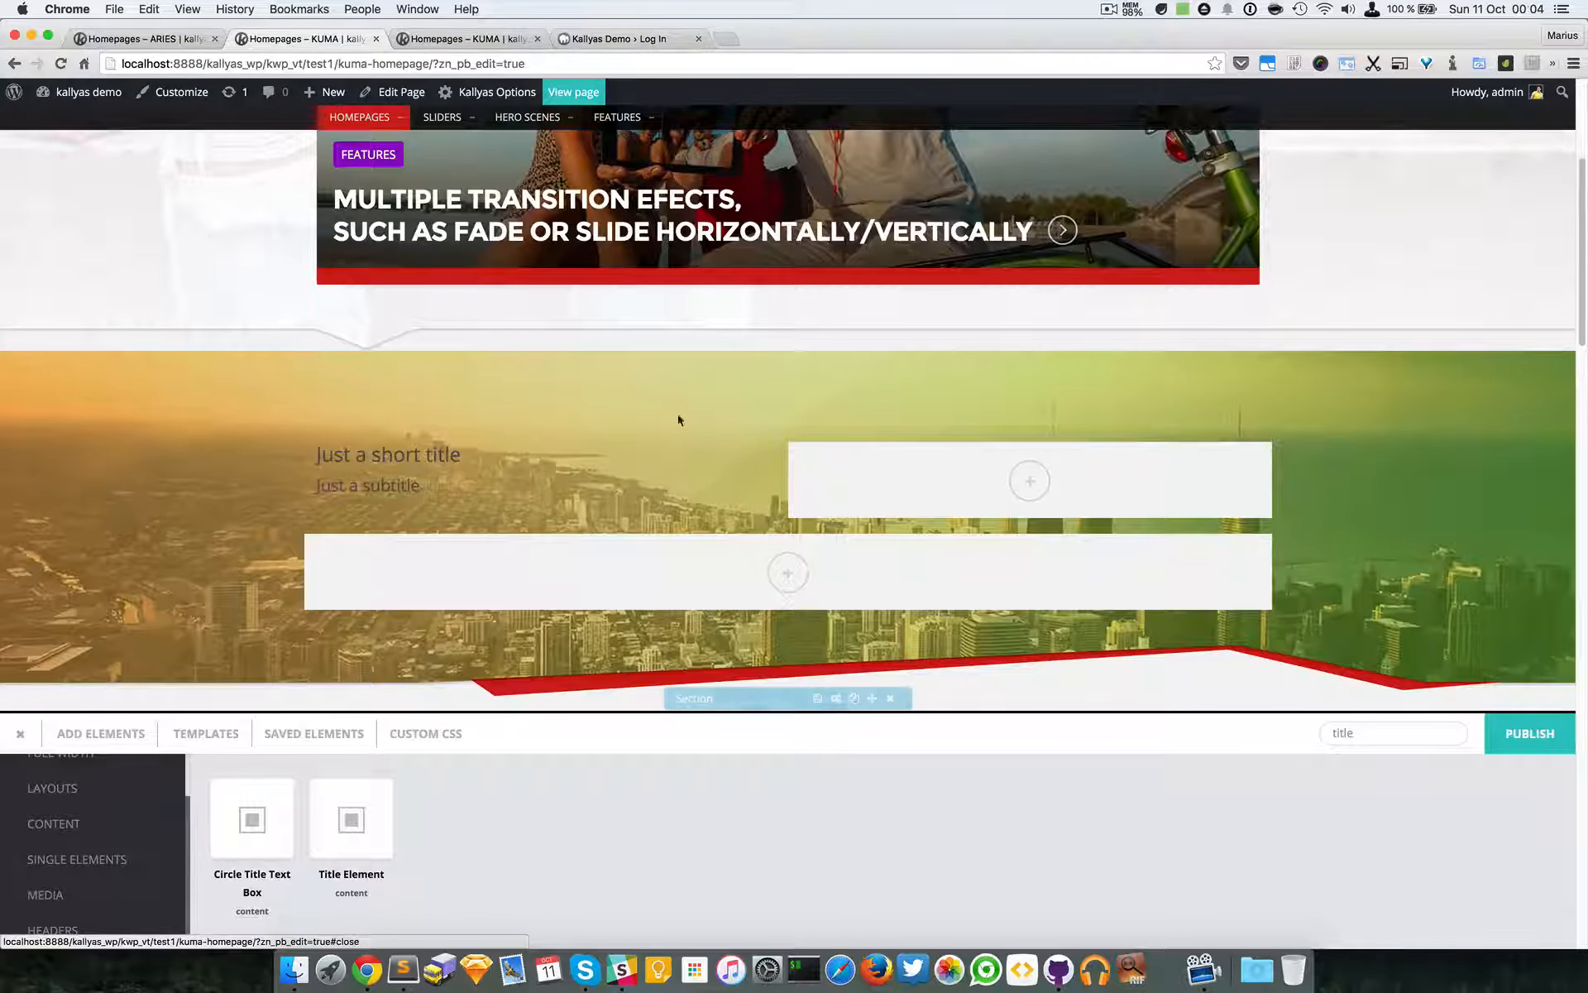
Duplicate the Title Element and move the copy into the empty half-width column beside it.
{"action": "mouse_move", "coordinate": [605, 480]}
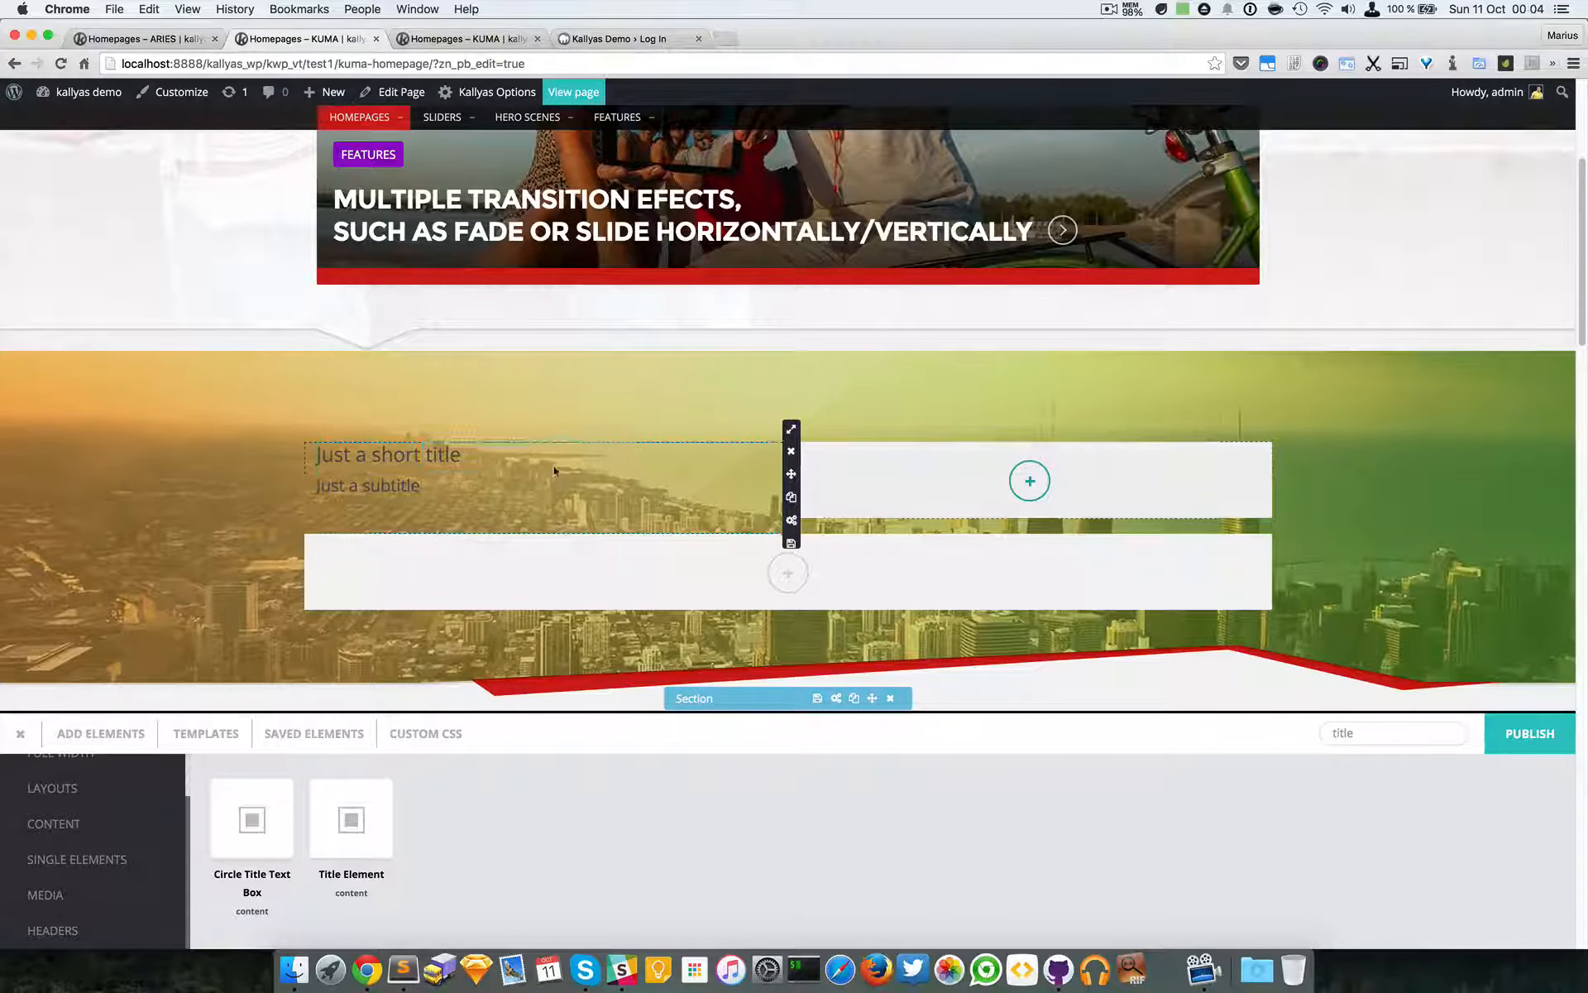
{"action": "mouse_move", "coordinate": [552, 464]}
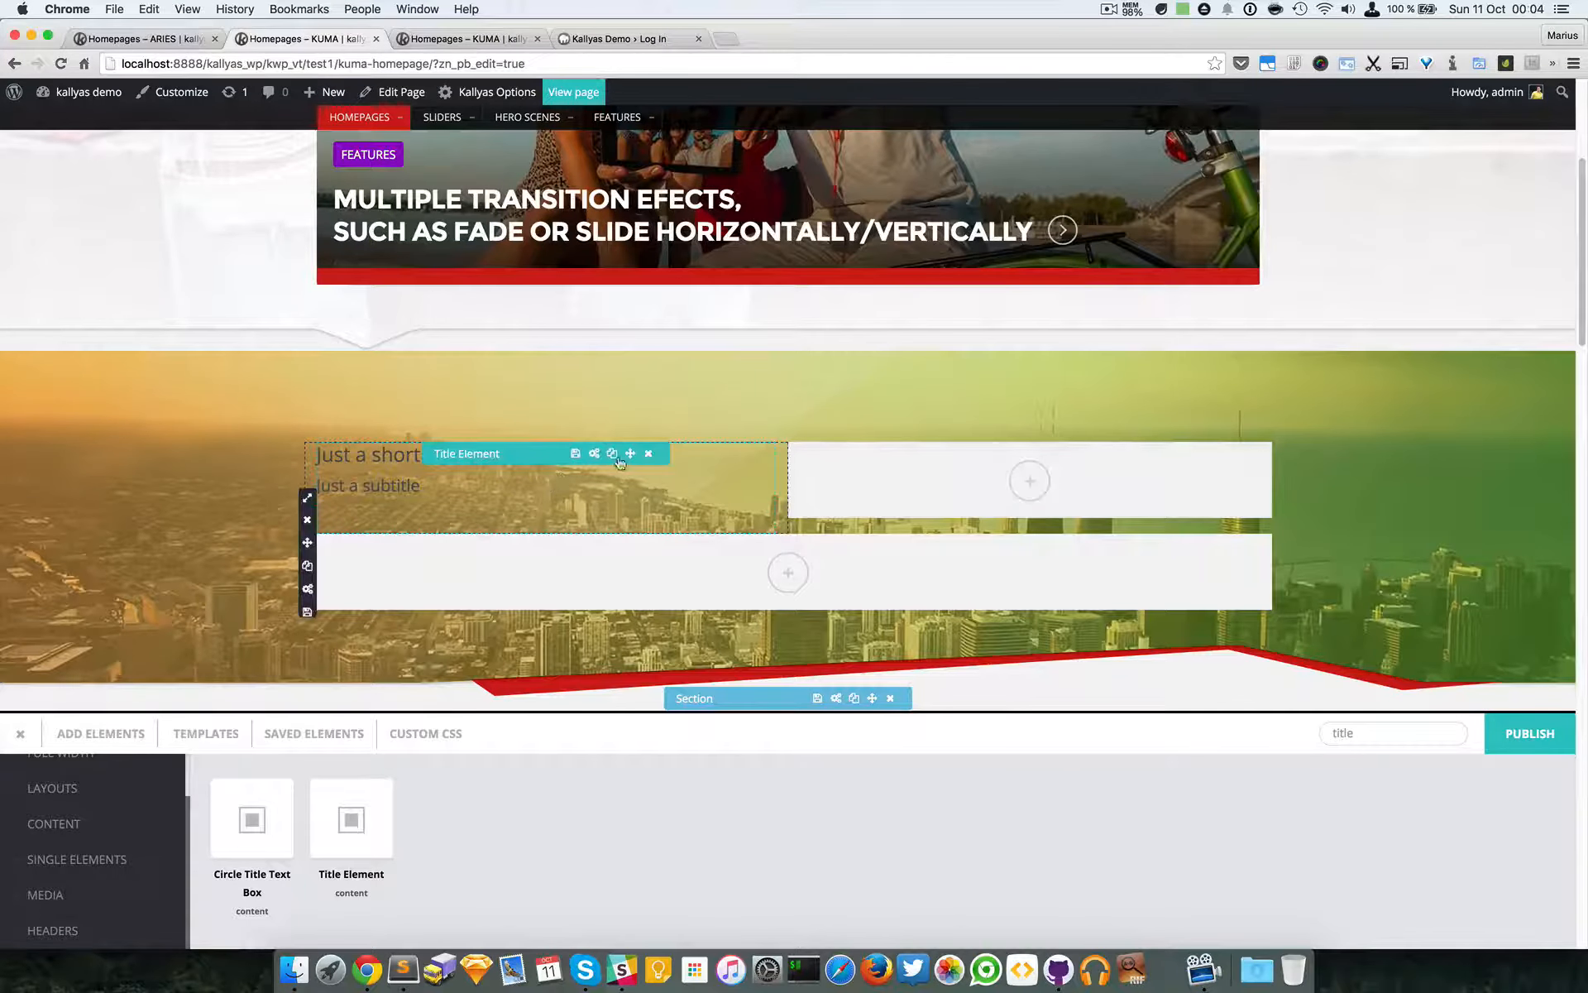
{"action": "left_click", "coordinate": [612, 454]}
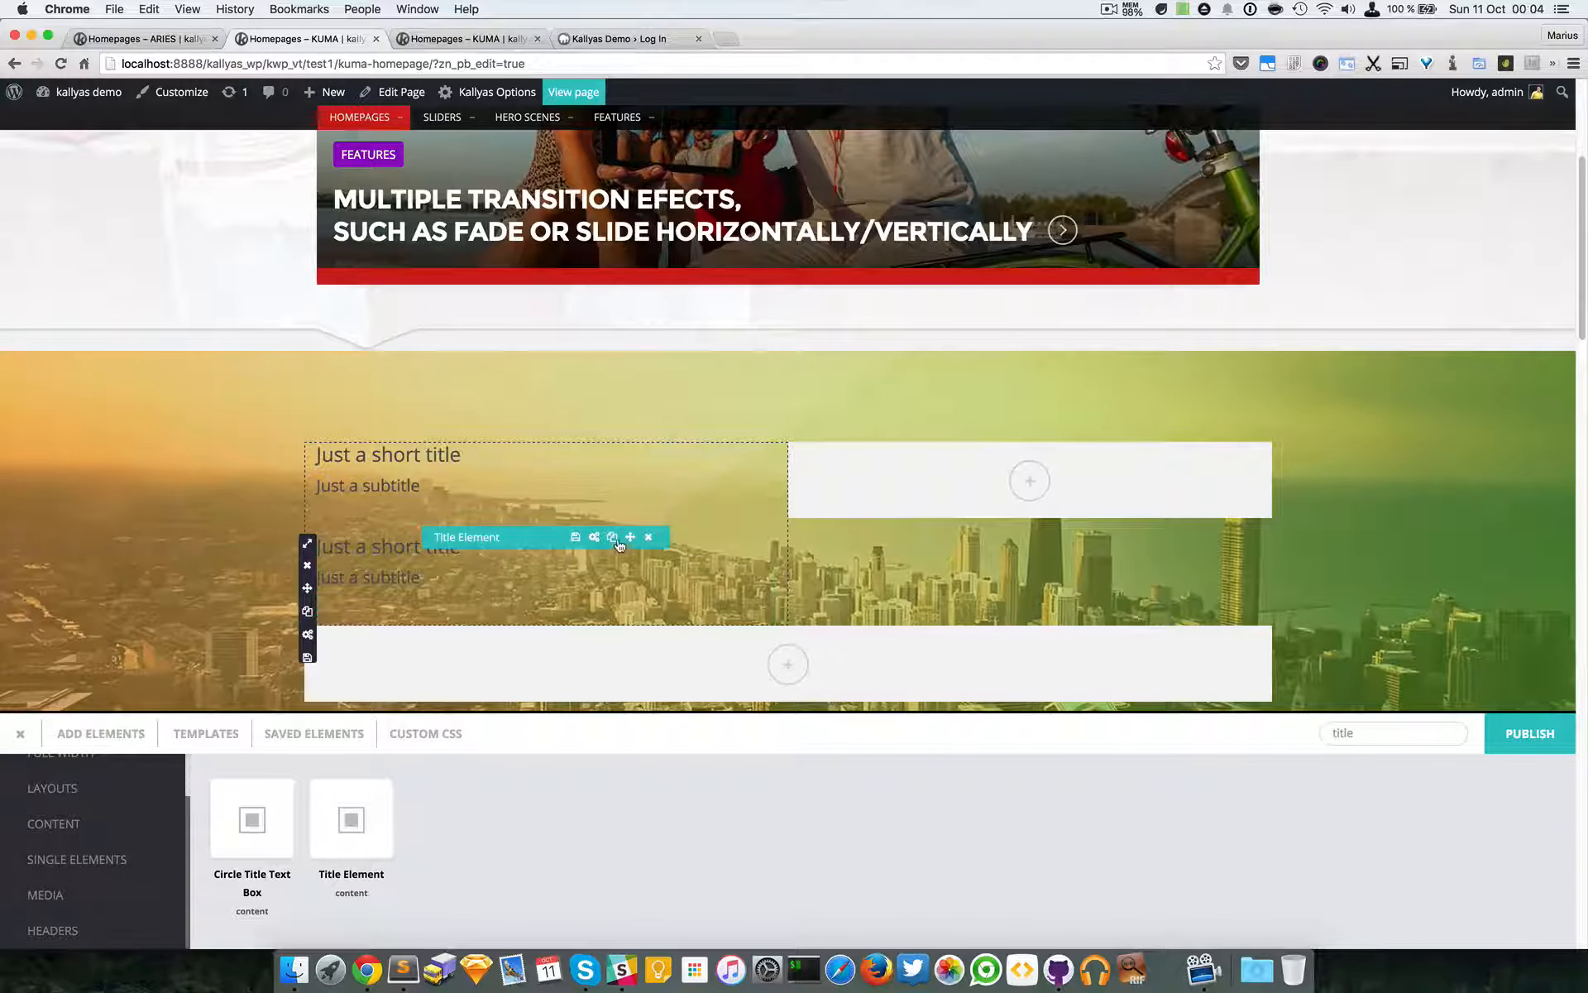
{"action": "left_click_drag", "start_coordinate": [1114, 529], "coordinate": [1115, 483]}
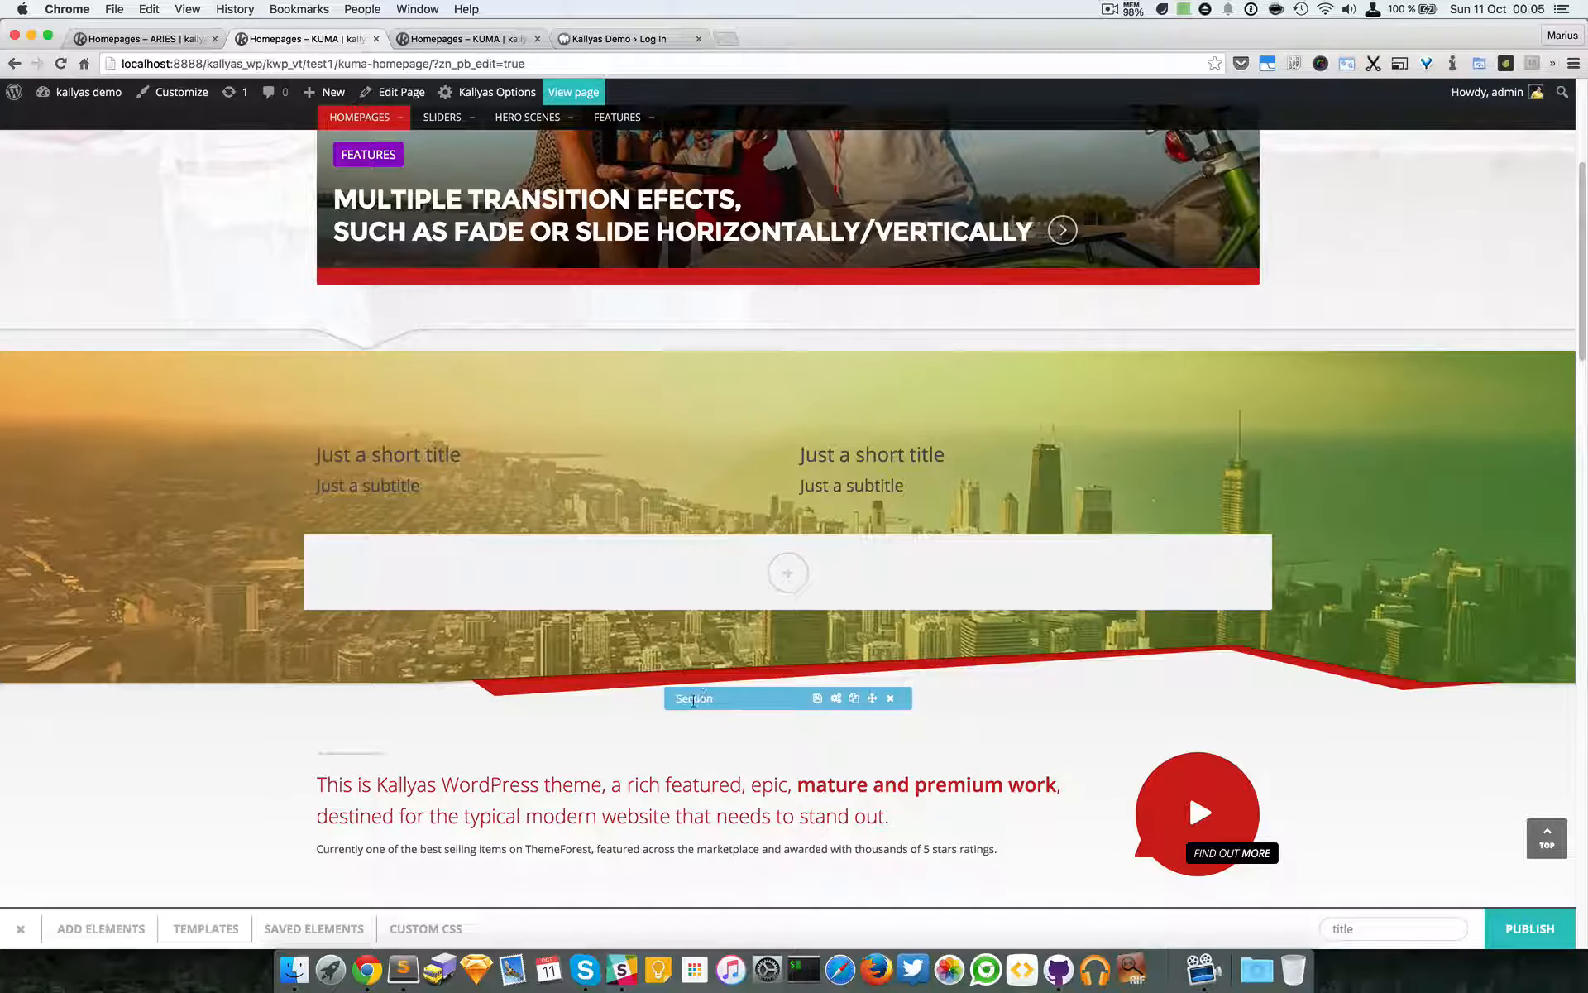
Open the options of the skyline section, look through the general options down to Gutter Size and close them.
{"action": "left_click", "coordinate": [833, 699]}
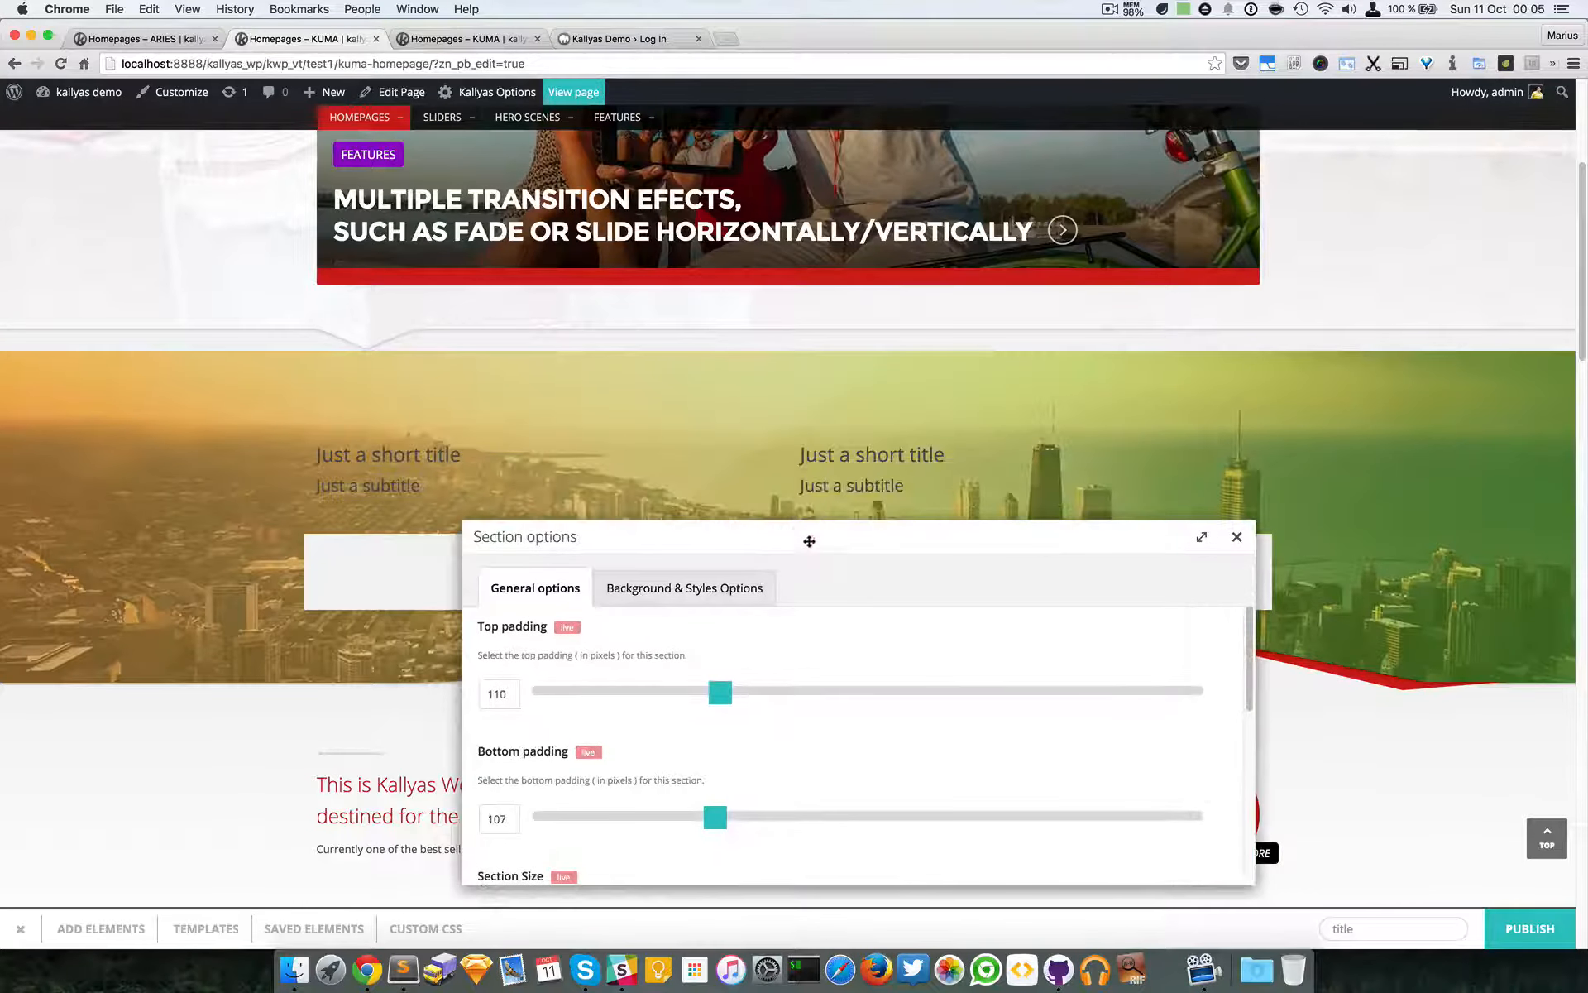
{"action": "scroll", "coordinate": [787, 709], "scroll_direction": "down", "scroll_amount": 5}
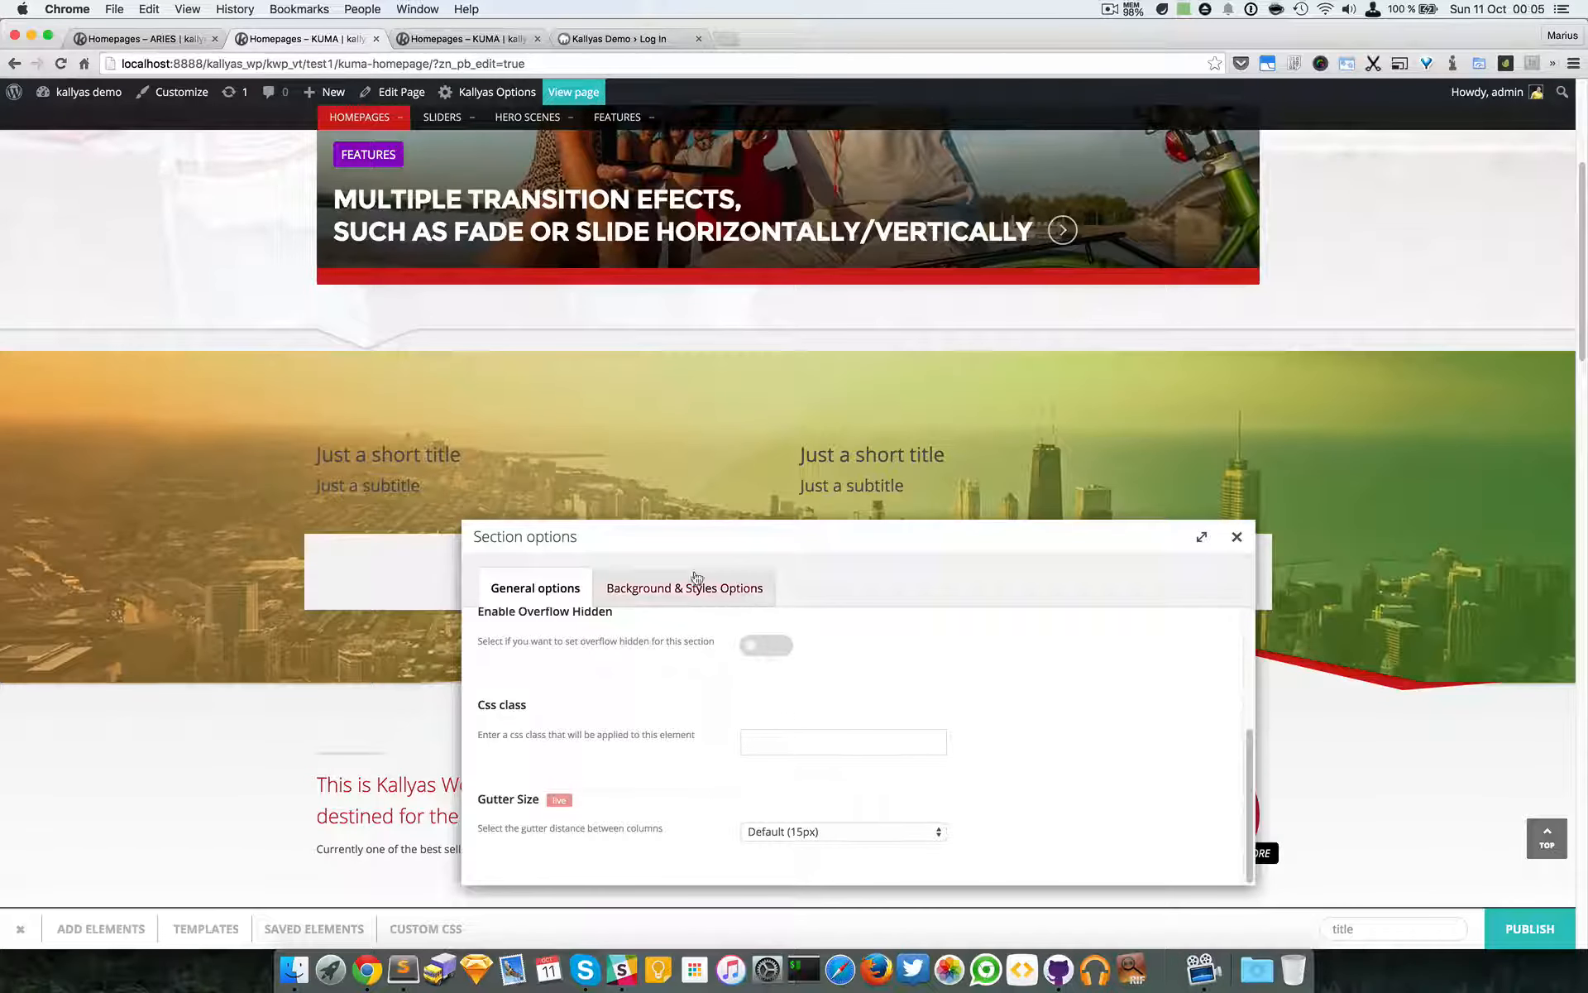
{"action": "left_click", "coordinate": [1237, 536]}
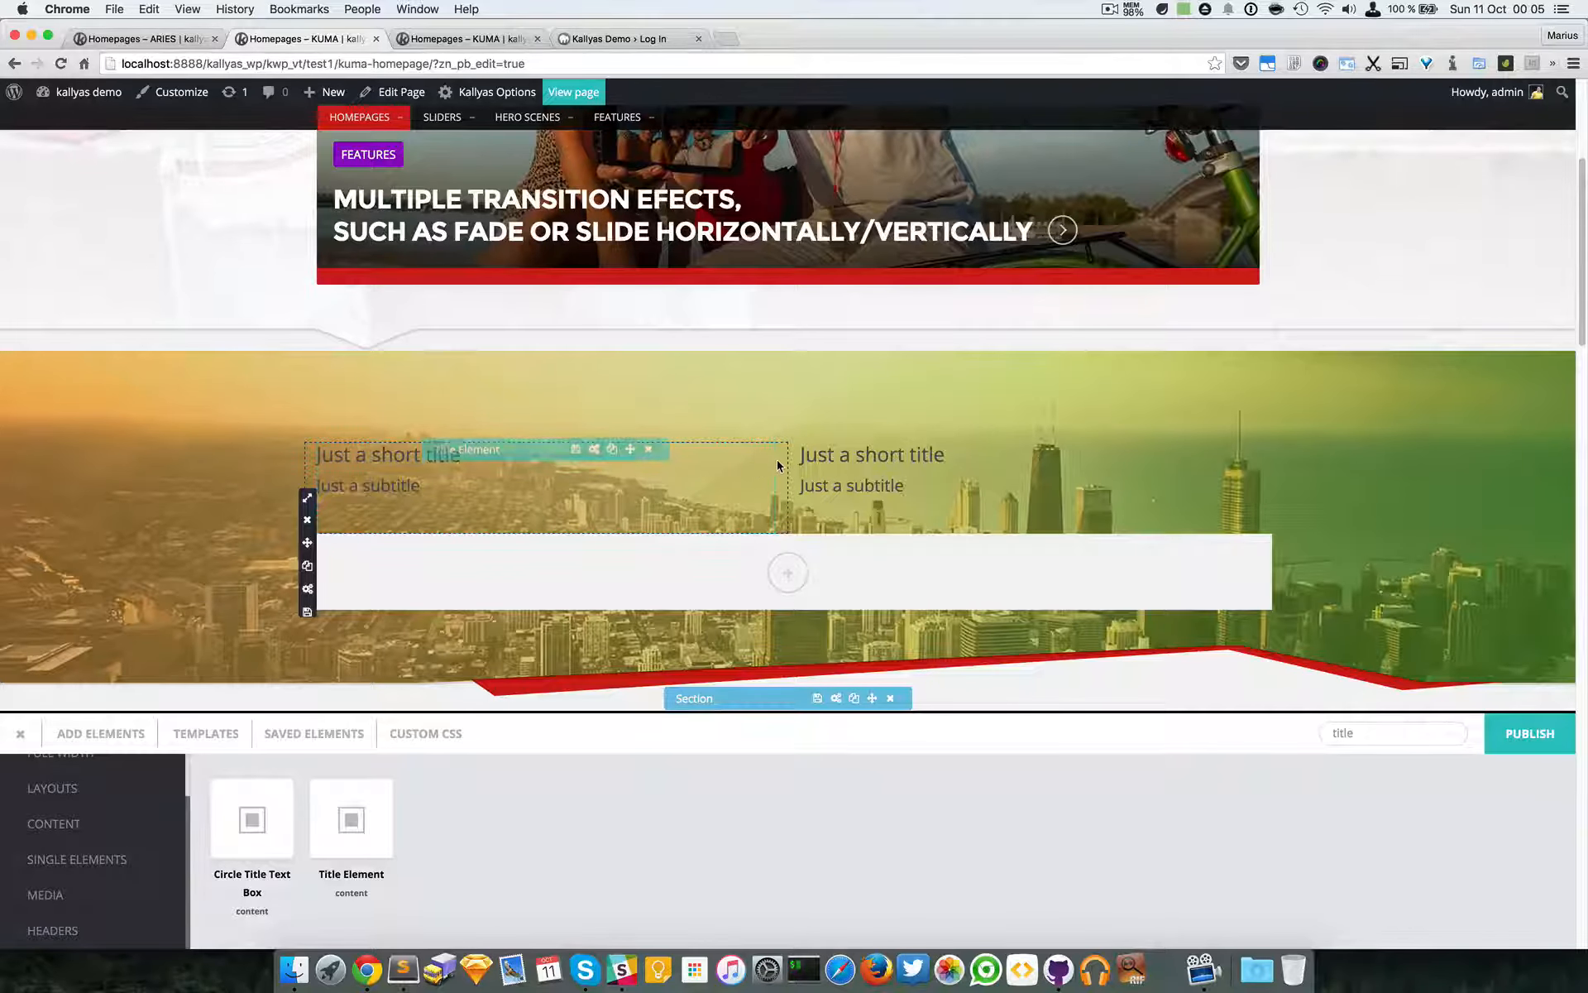
Set the skyline section's Gutter Size to Large (40px) and move the options window off the title columns.
{"action": "left_click", "coordinate": [835, 697]}
{"action": "scroll", "coordinate": [662, 579], "scroll_direction": "down", "scroll_amount": 5}
{"action": "left_click", "coordinate": [729, 652]}
{"action": "left_click", "coordinate": [696, 649]}
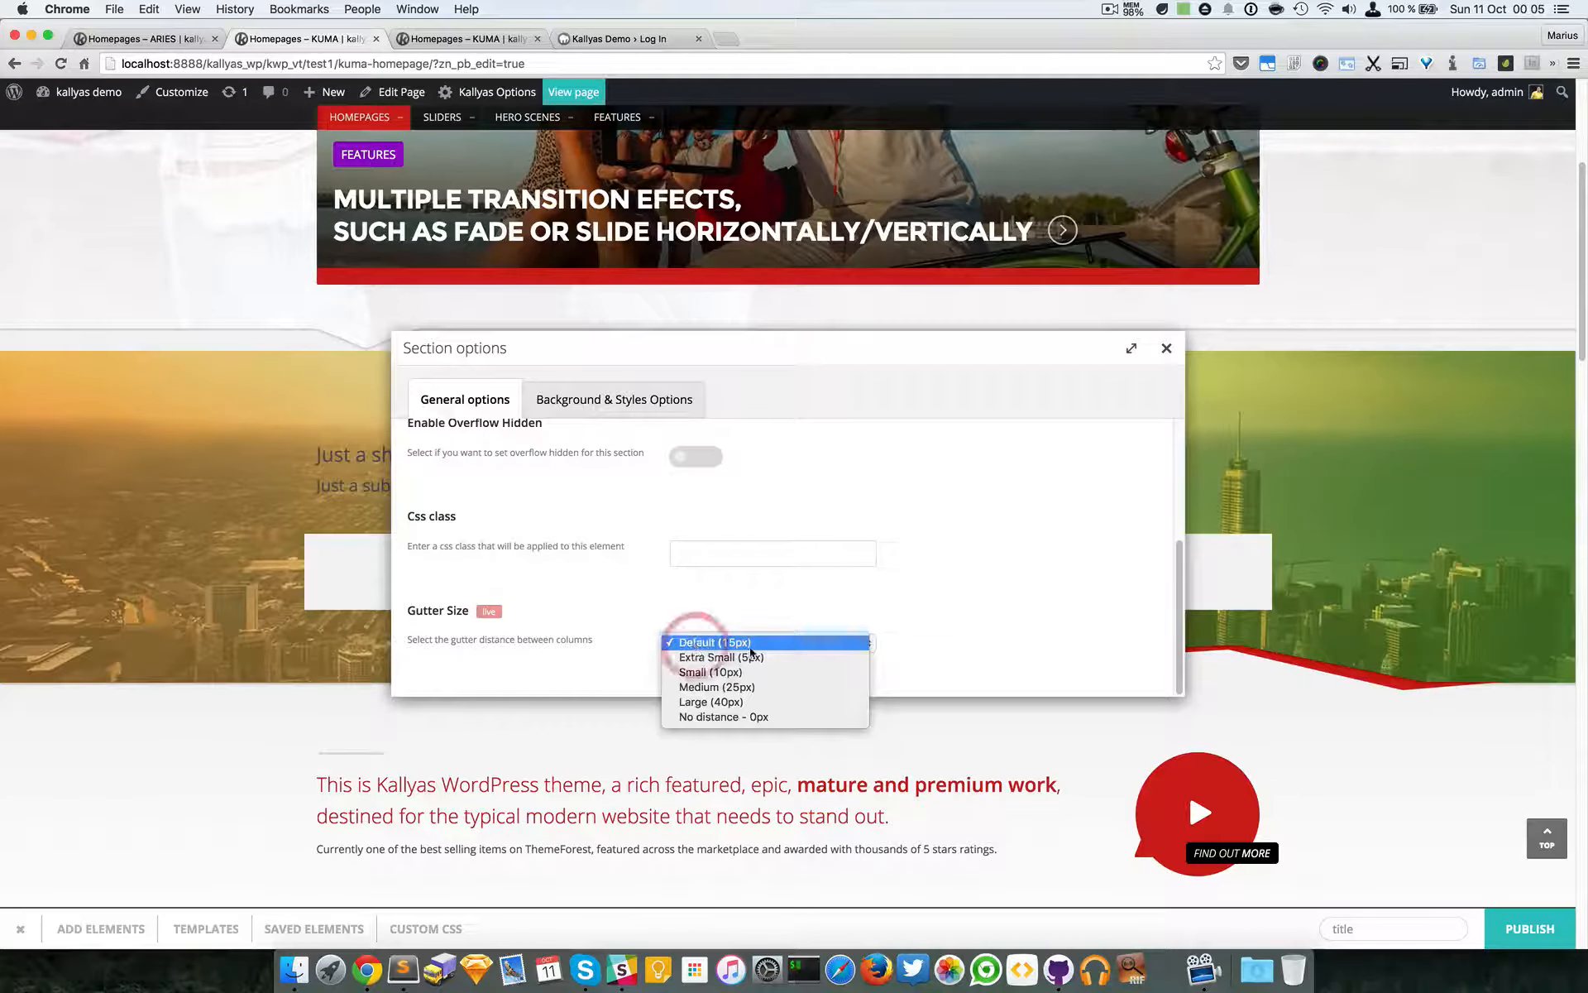
{"action": "left_click", "coordinate": [747, 702]}
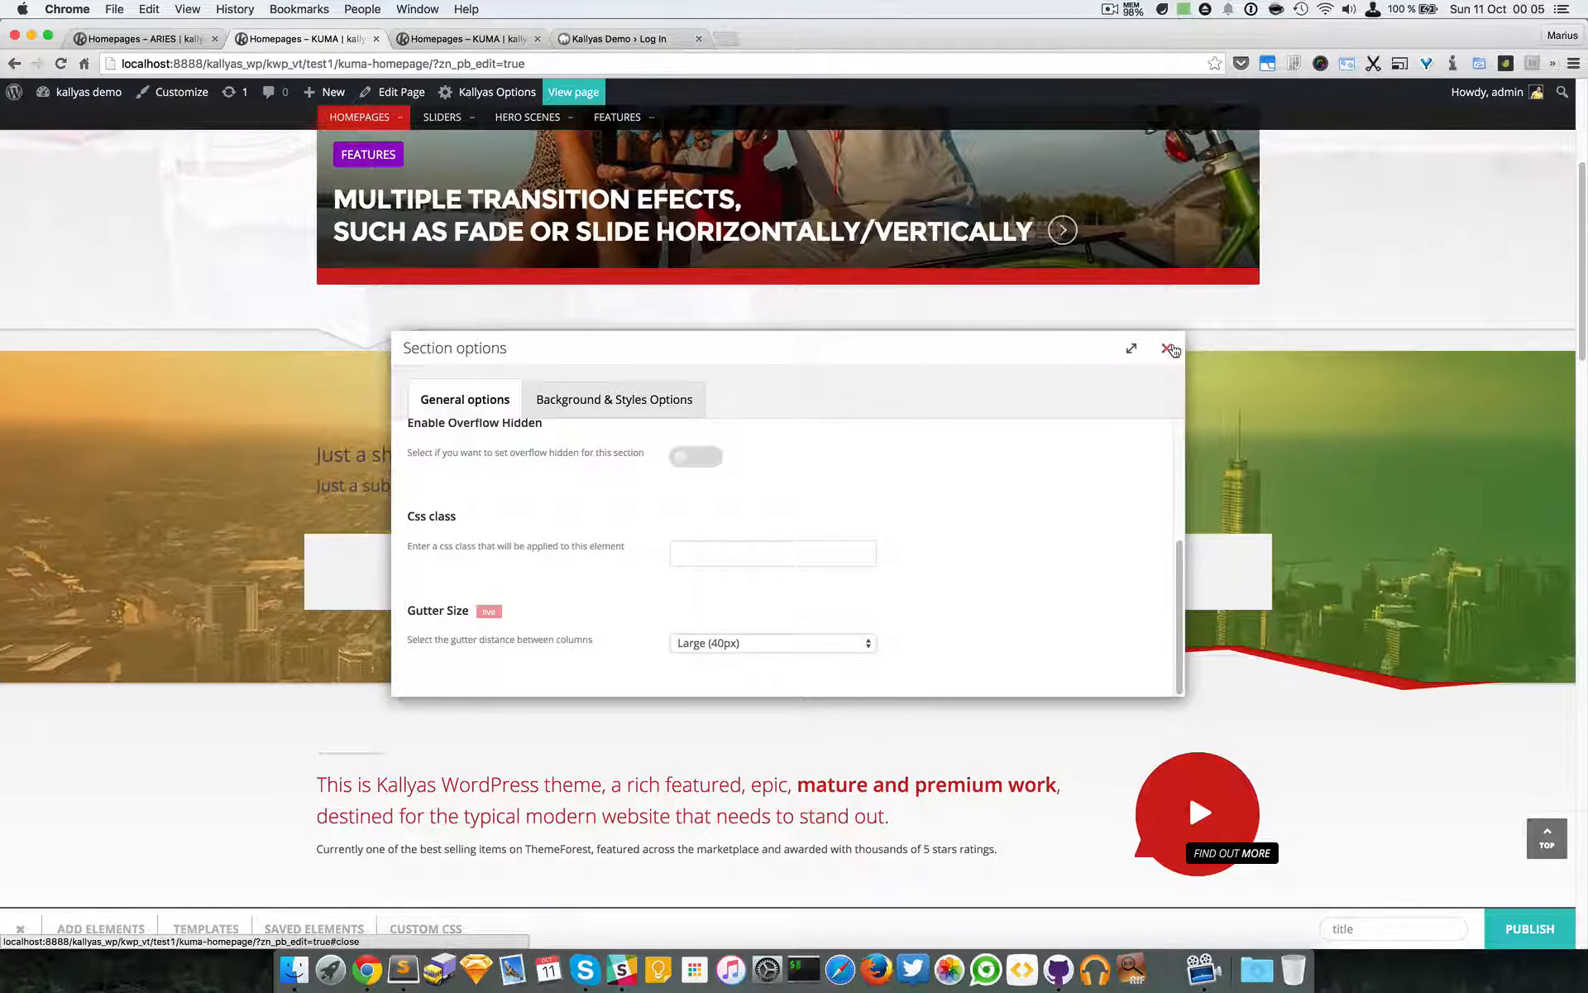
{"action": "left_click_drag", "start_coordinate": [1046, 351], "coordinate": [1129, 569]}
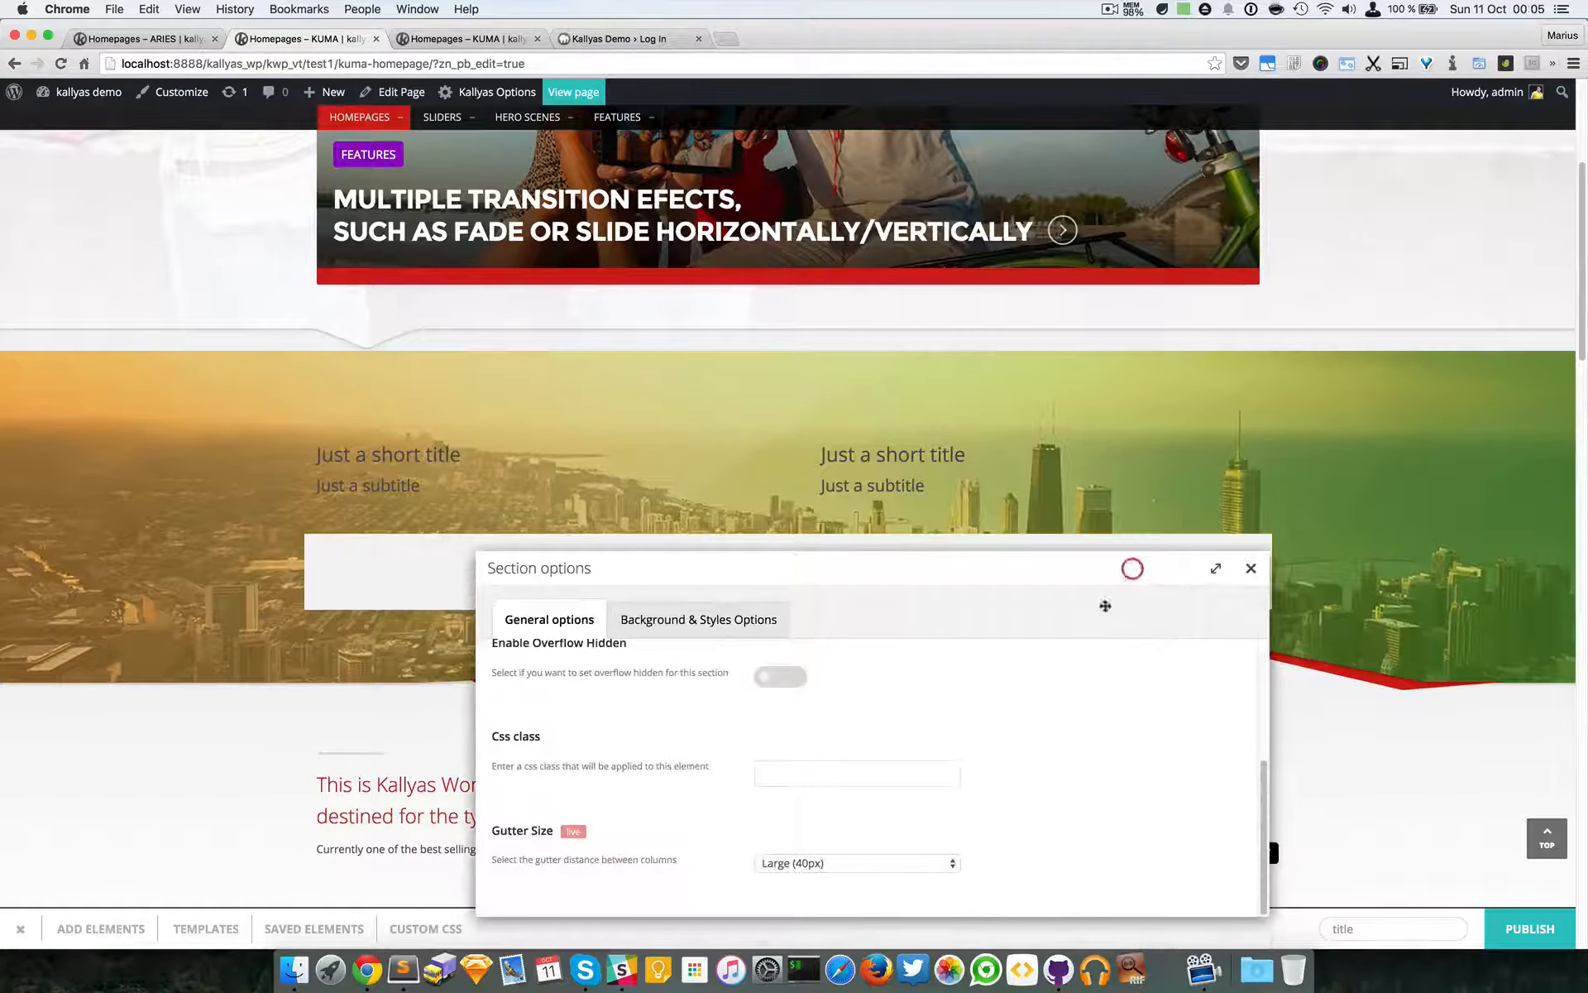
Switch the section's Gutter Size to Small (10px), return it to Large (40px) and close the options.
{"action": "left_click", "coordinate": [881, 860]}
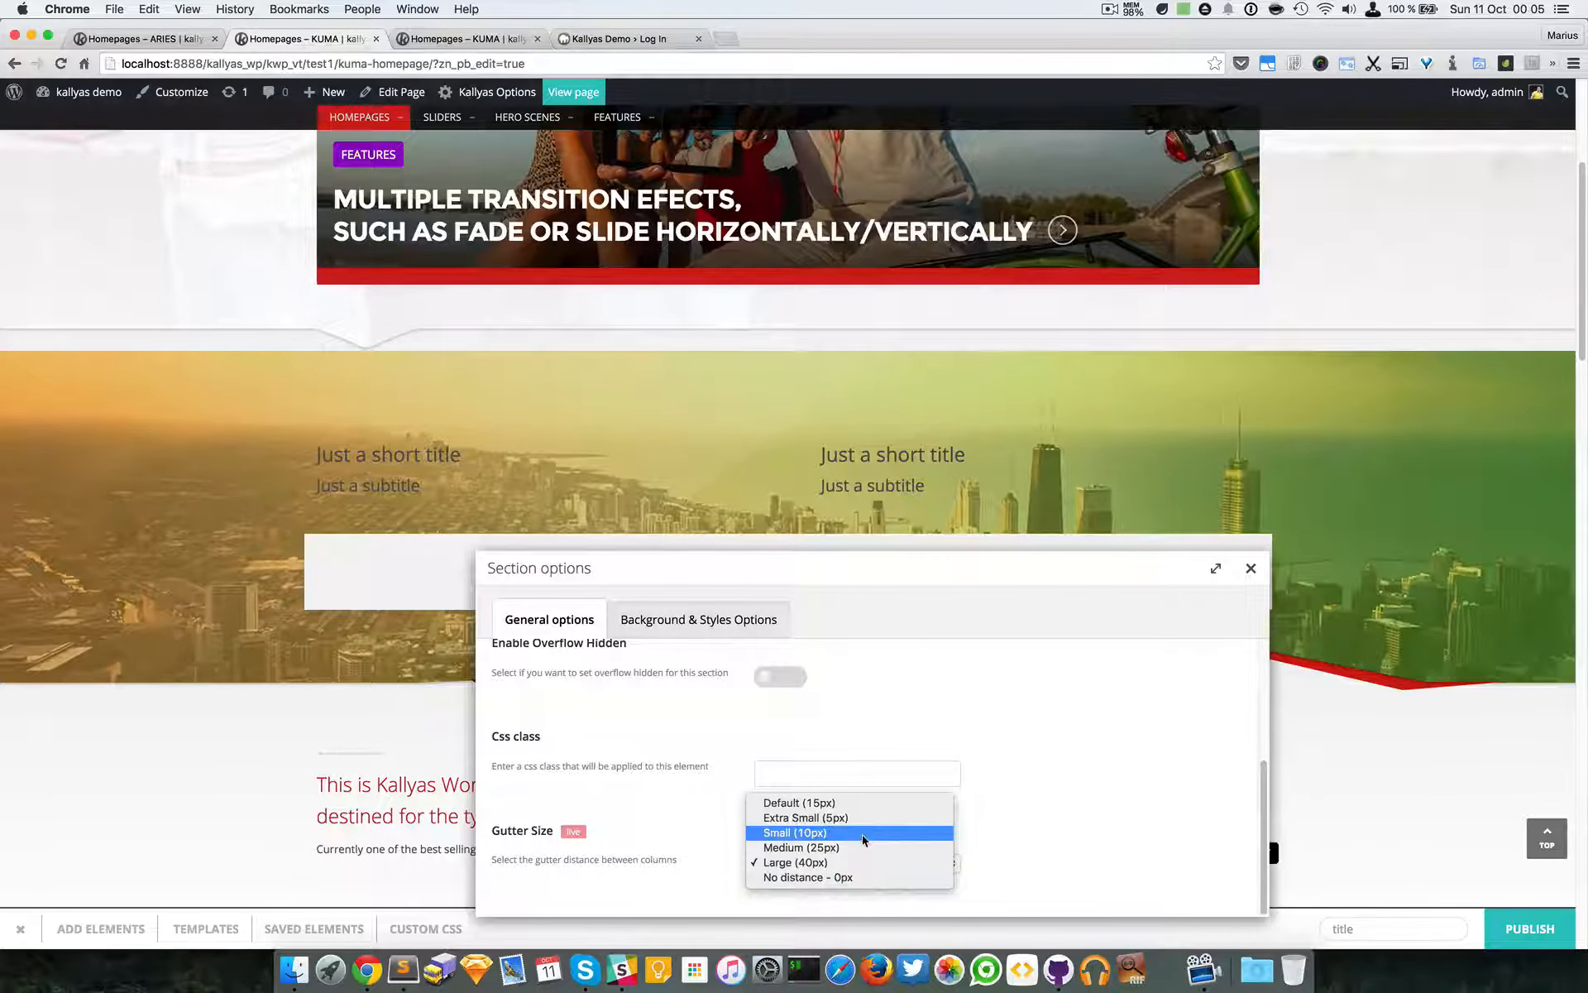
{"action": "left_click", "coordinate": [862, 836]}
{"action": "left_click", "coordinate": [846, 855]}
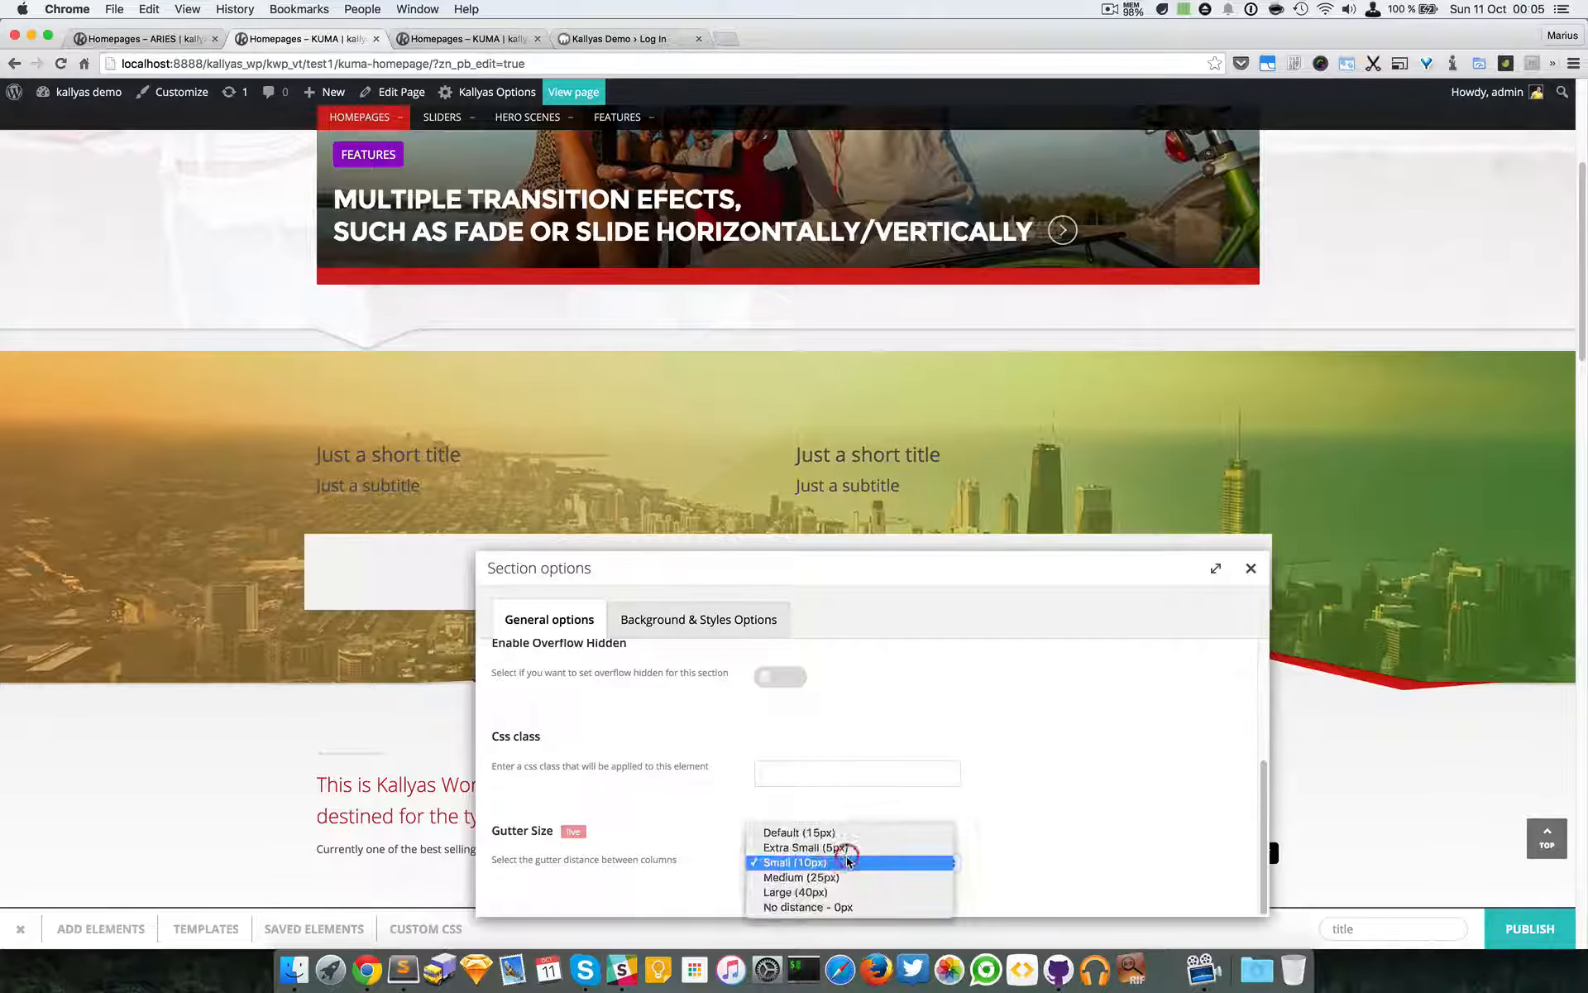
{"action": "left_click", "coordinate": [844, 887]}
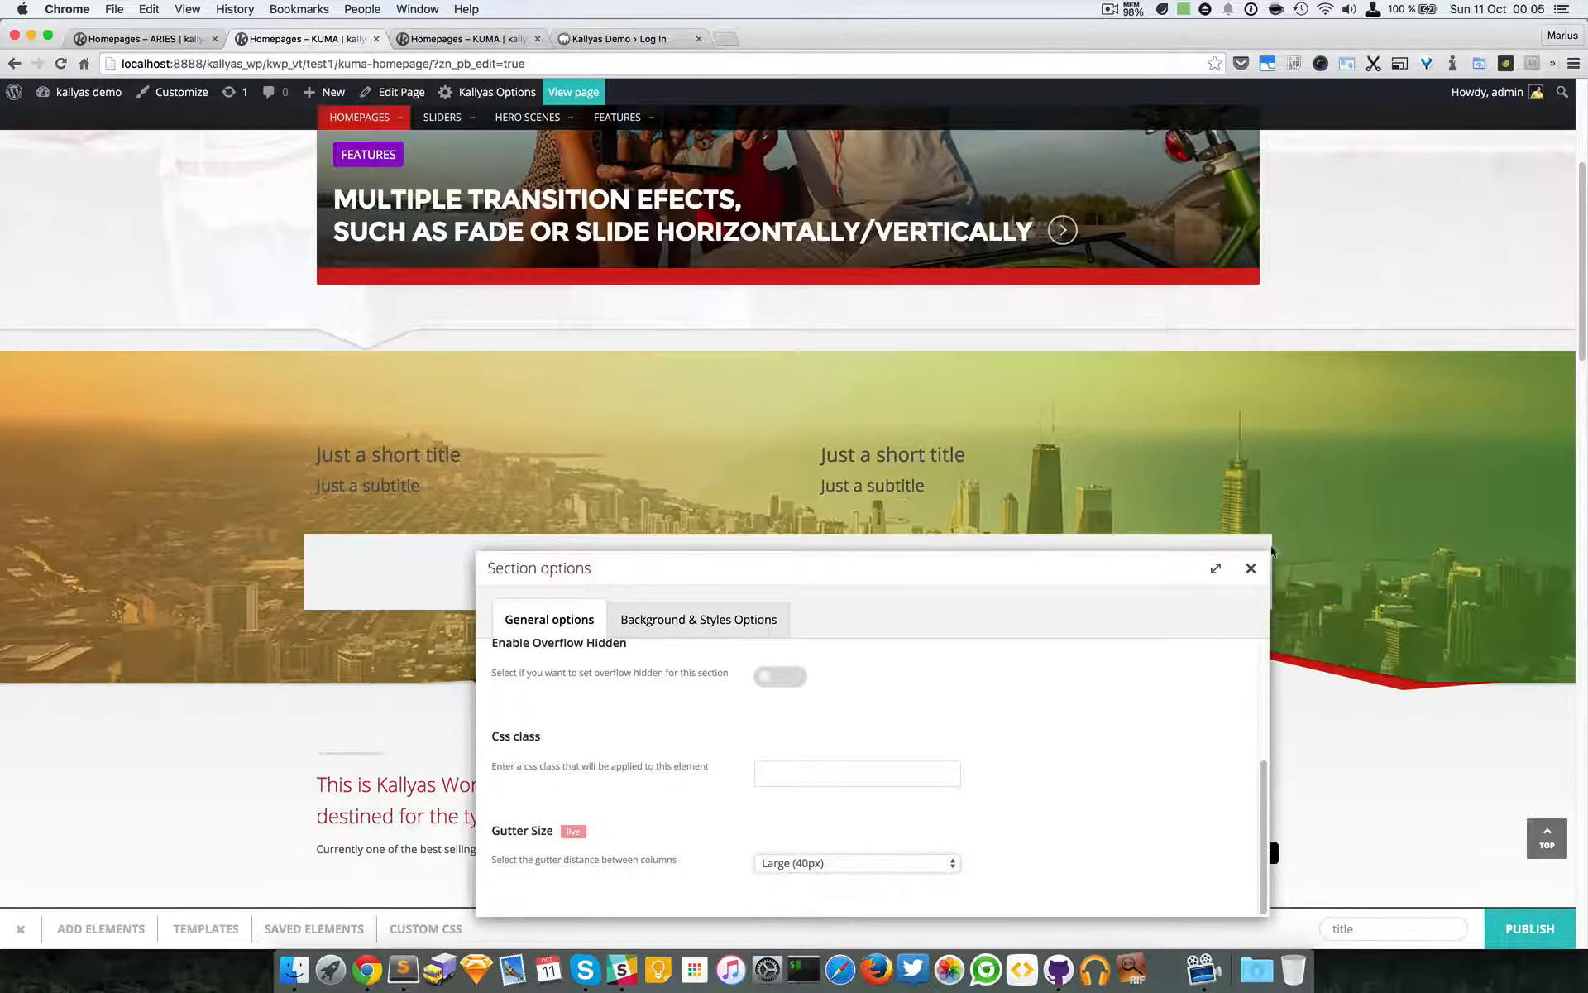
{"action": "left_click", "coordinate": [1251, 568]}
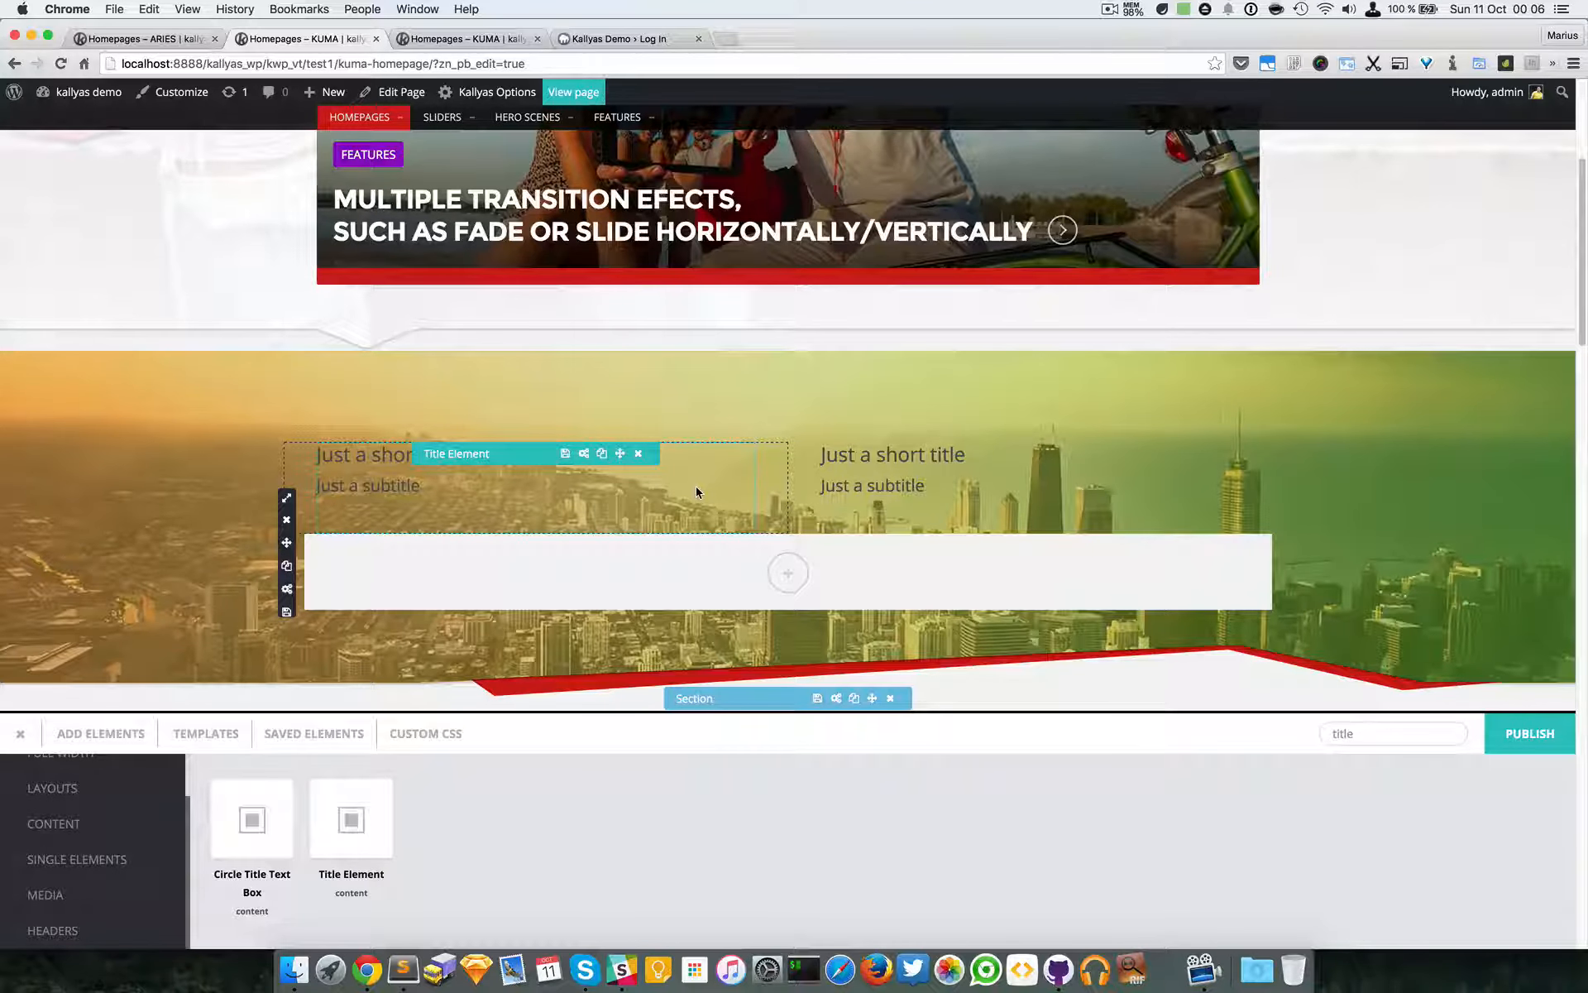
Change the section's Gutter Size to No distance - 0px and close the options.
{"action": "left_click", "coordinate": [837, 698]}
{"action": "scroll", "coordinate": [808, 544], "scroll_direction": "down", "scroll_amount": 5}
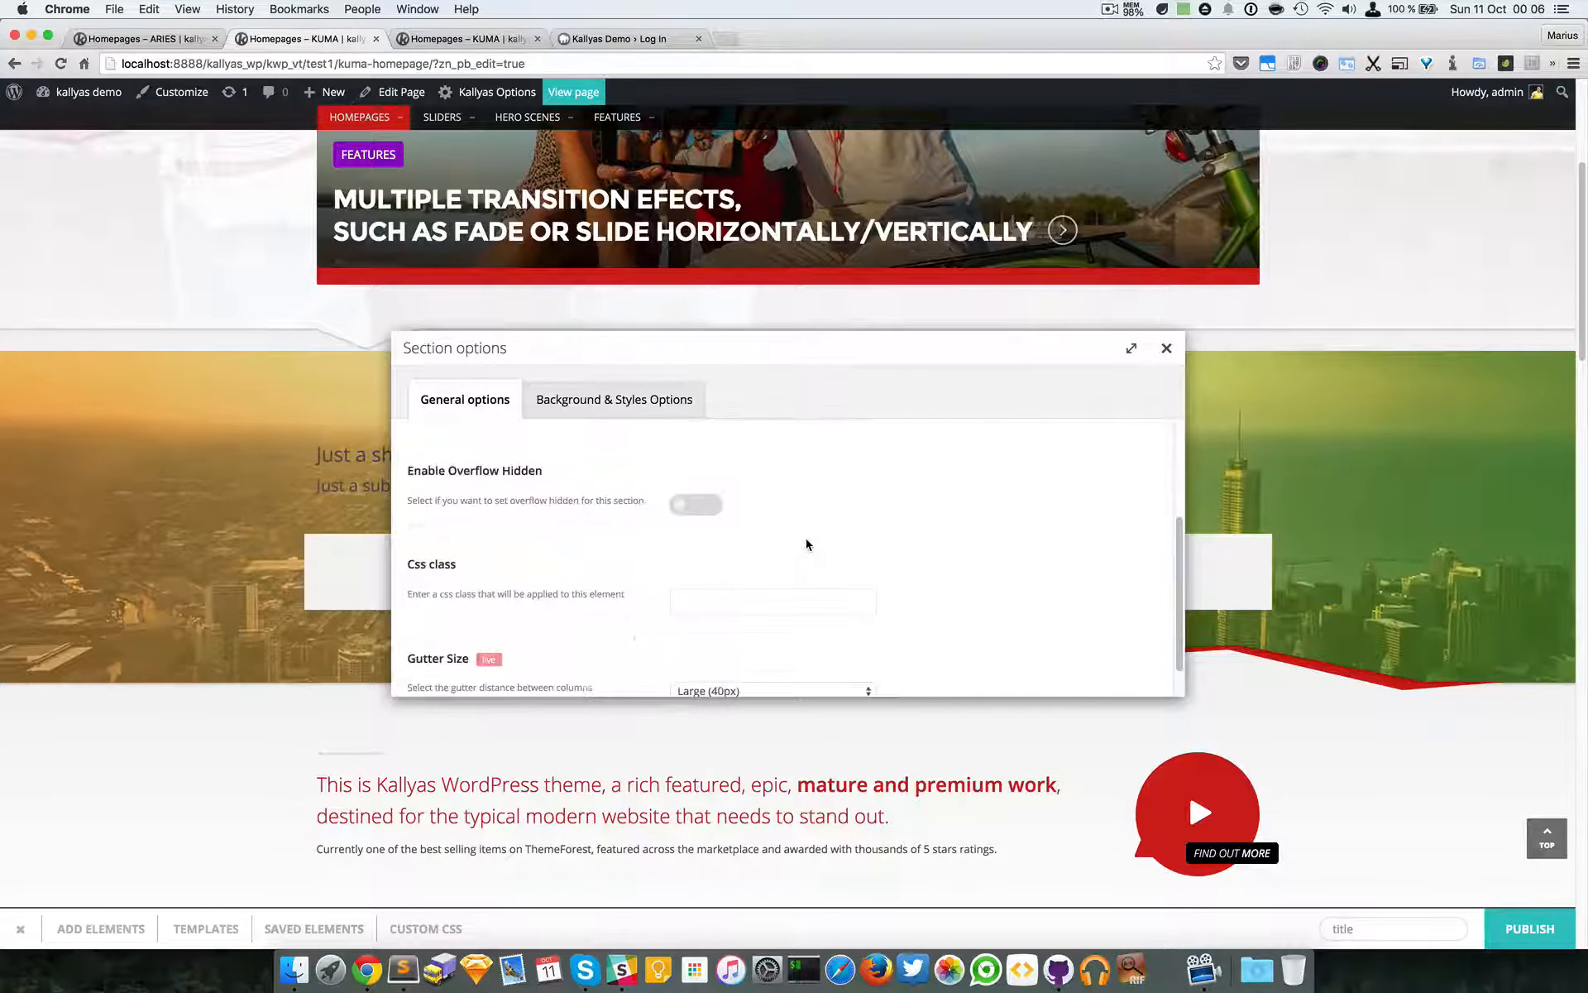
{"action": "left_click", "coordinate": [771, 646]}
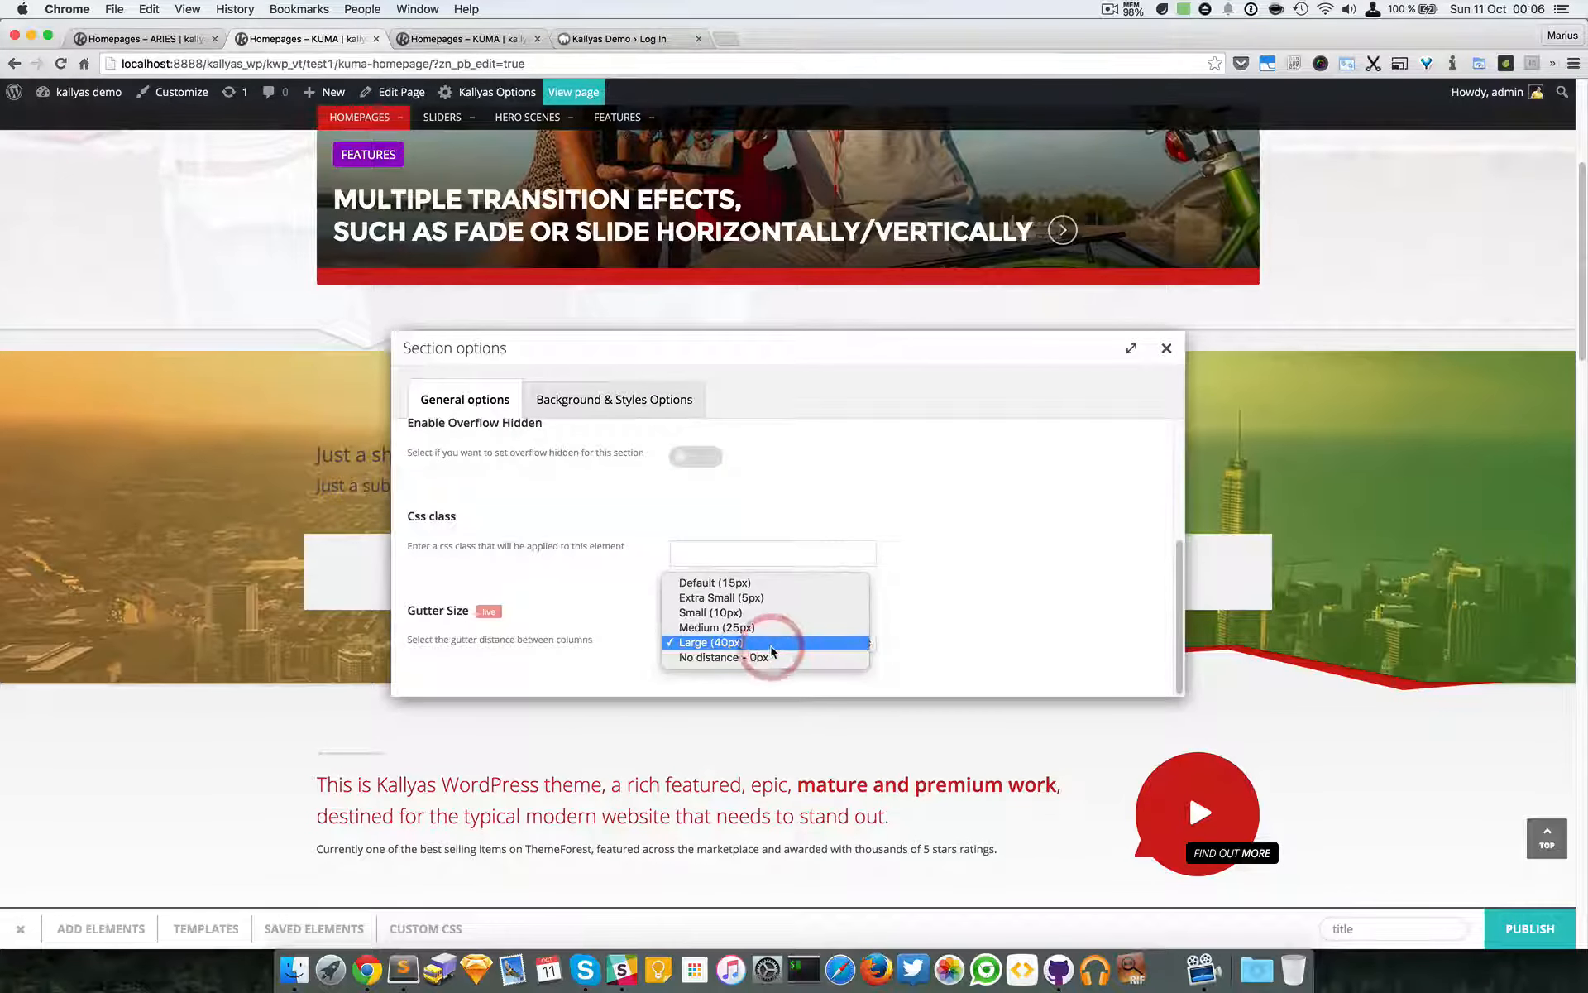
{"action": "left_click", "coordinate": [719, 658]}
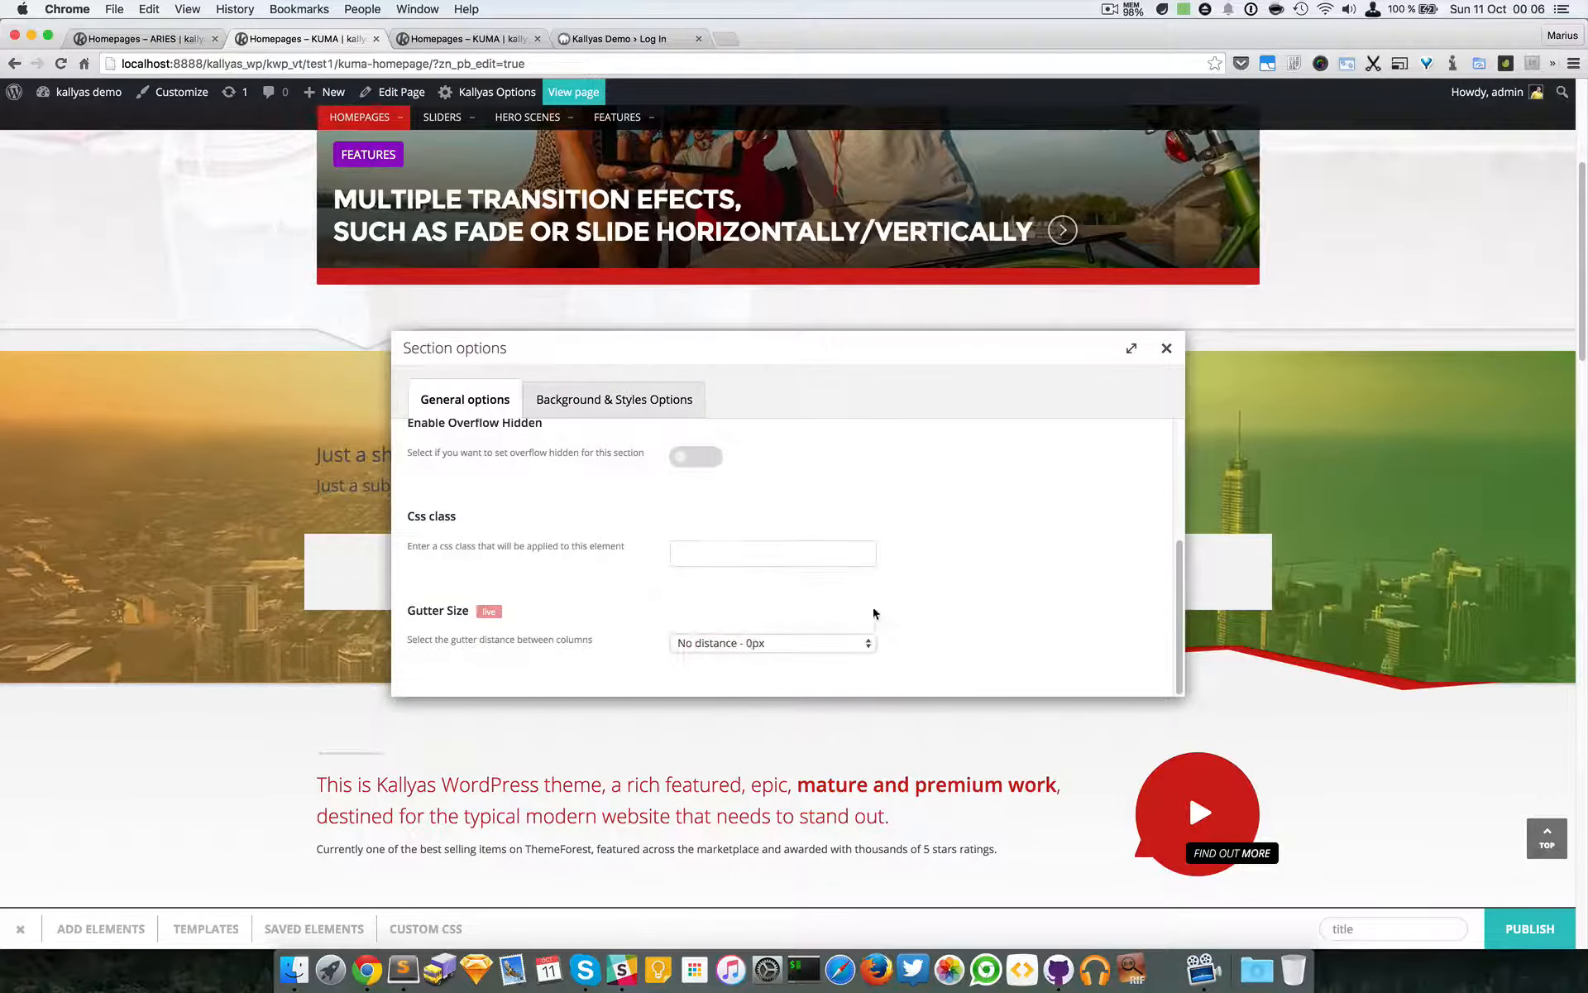
{"action": "left_click", "coordinate": [1166, 348]}
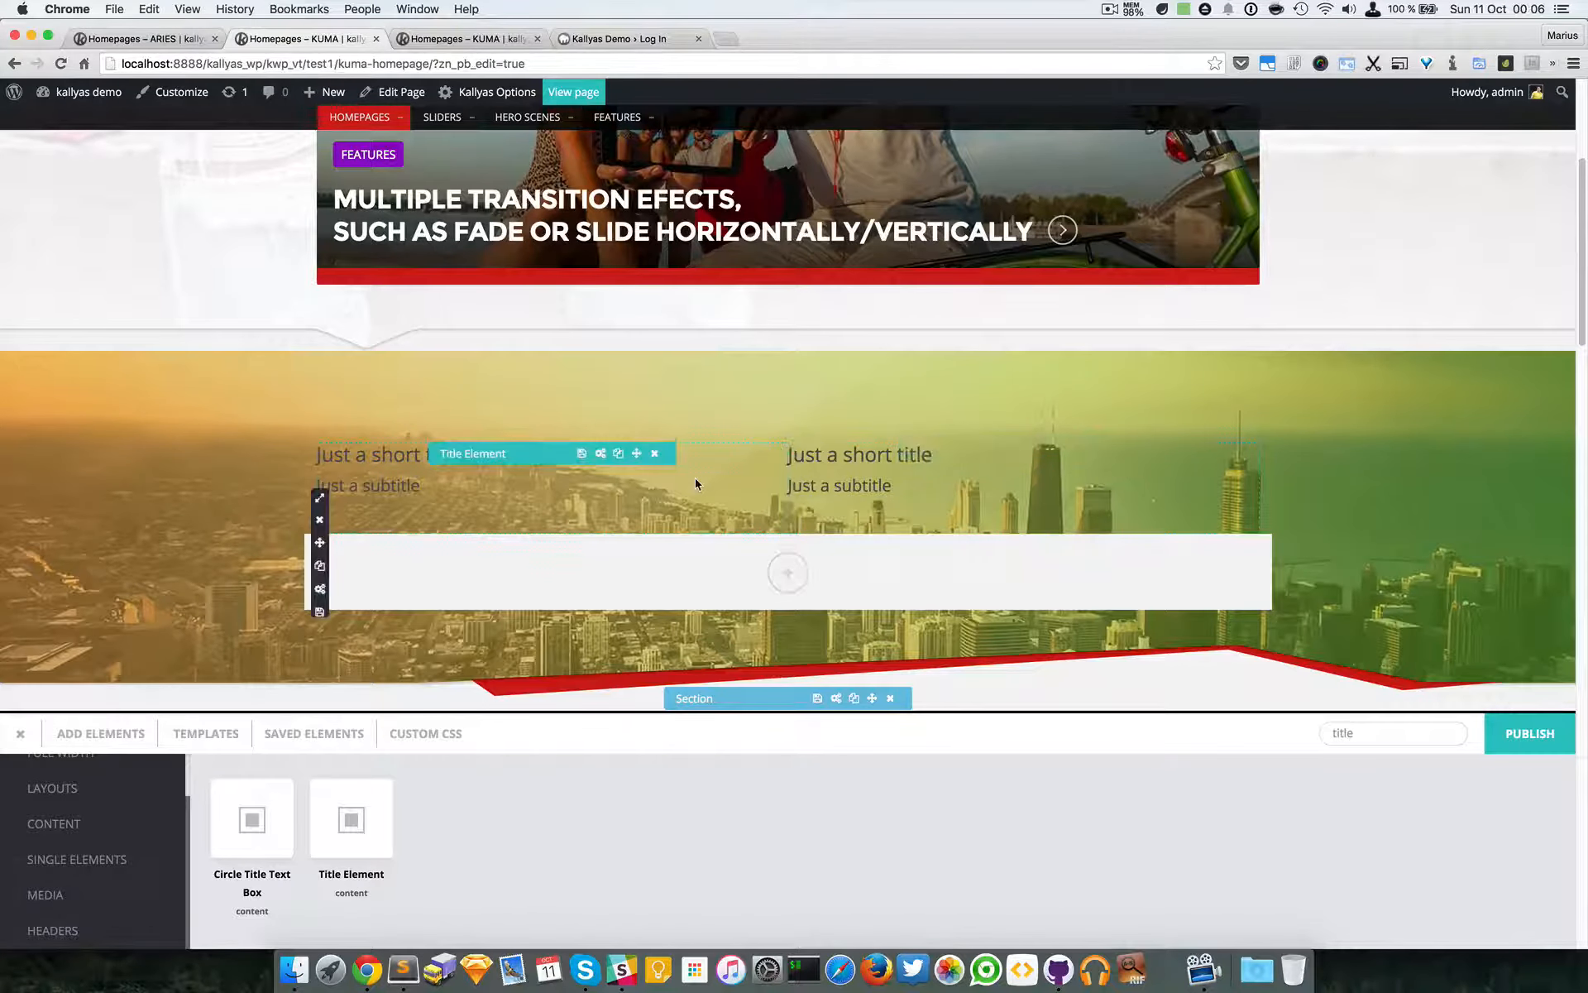
{"action": "left_click_drag", "start_coordinate": [673, 469], "coordinate": [818, 475]}
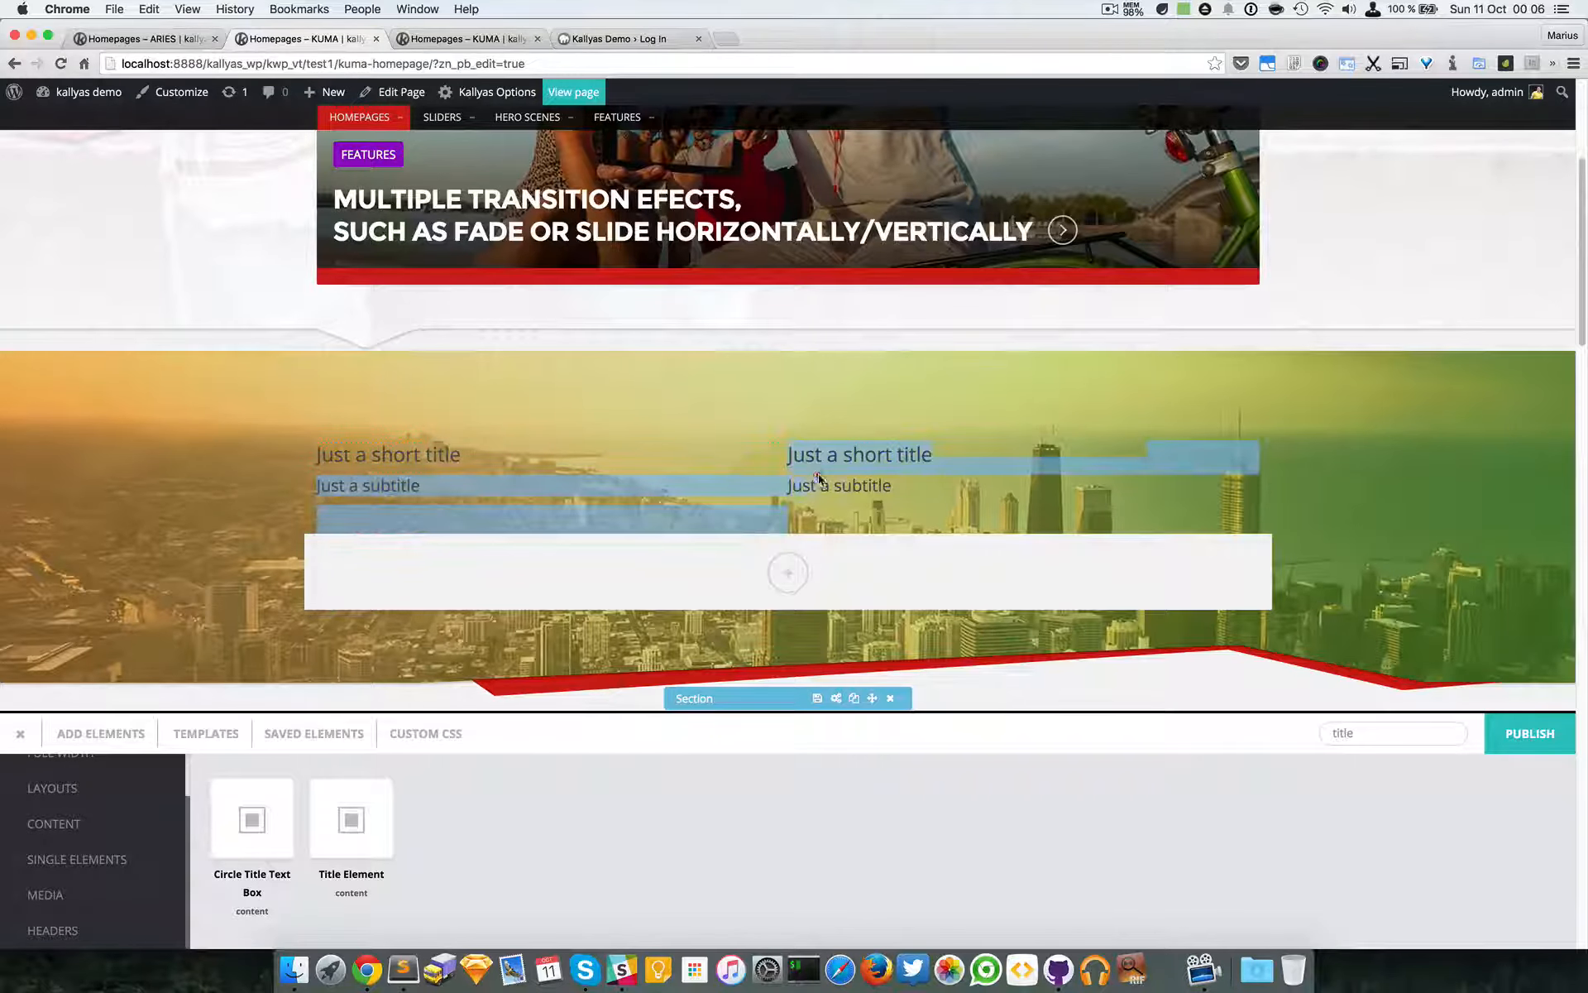
{"action": "right_click", "coordinate": [763, 452]}
{"action": "left_click", "coordinate": [761, 460]}
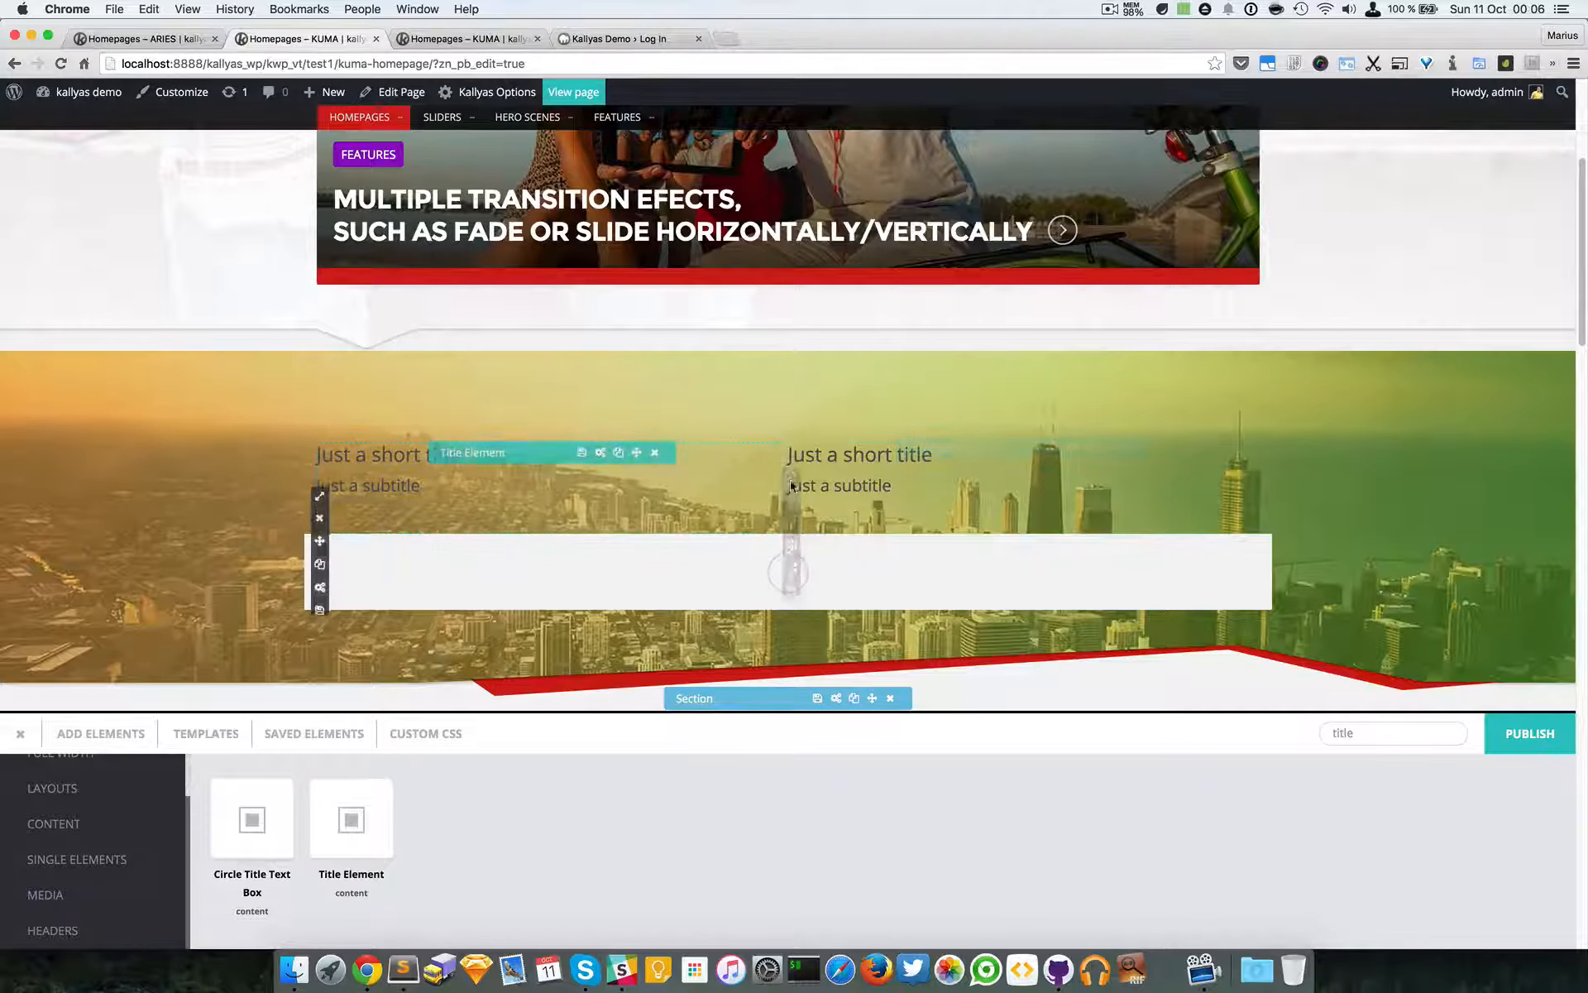
Reset the section's Gutter Size to Default (15px) and close the options.
{"action": "left_click", "coordinate": [834, 700]}
{"action": "scroll", "coordinate": [827, 574], "scroll_direction": "down", "scroll_amount": 5}
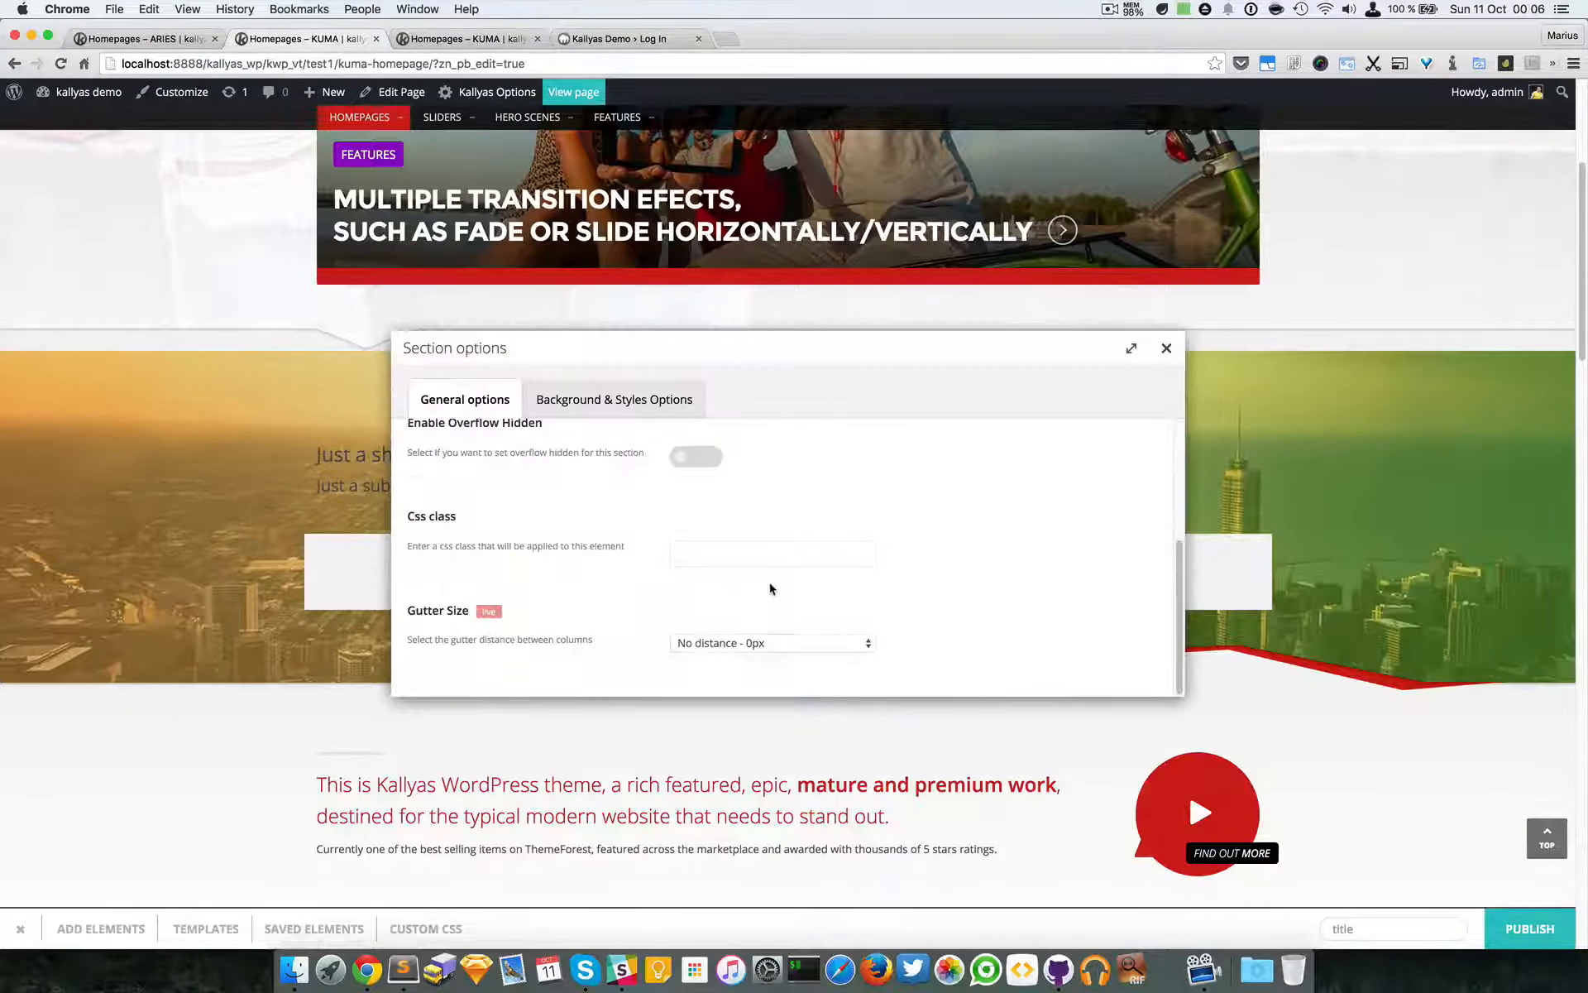
{"action": "left_click", "coordinate": [761, 642]}
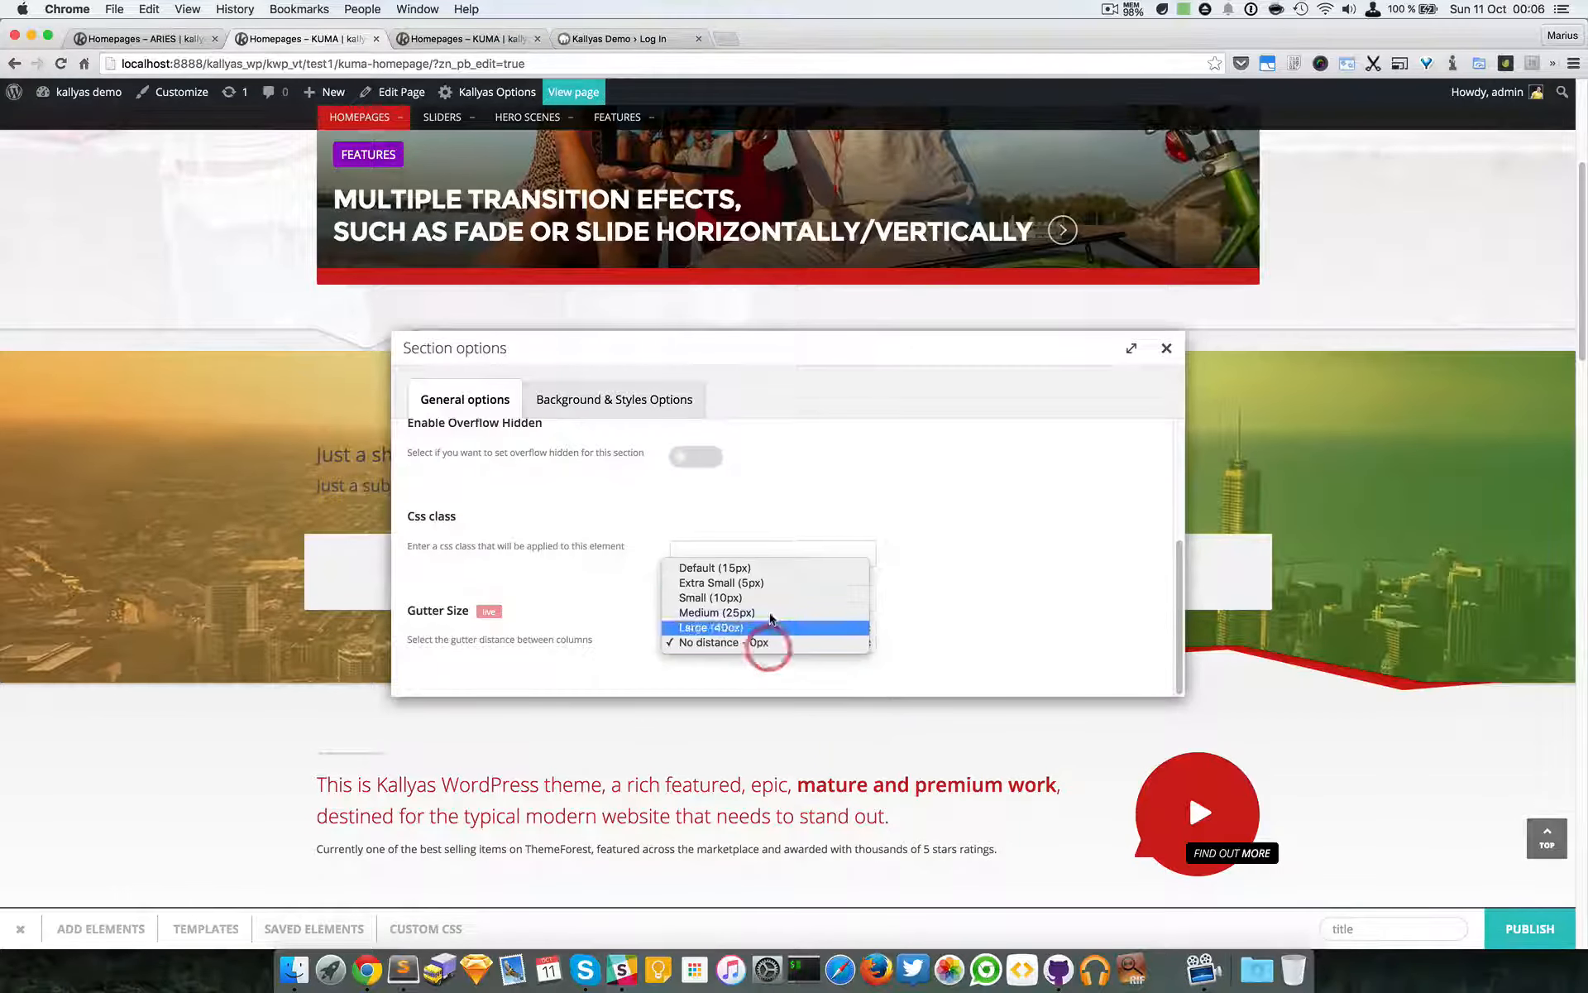
{"action": "left_click", "coordinate": [769, 568]}
{"action": "left_click", "coordinate": [1166, 348]}
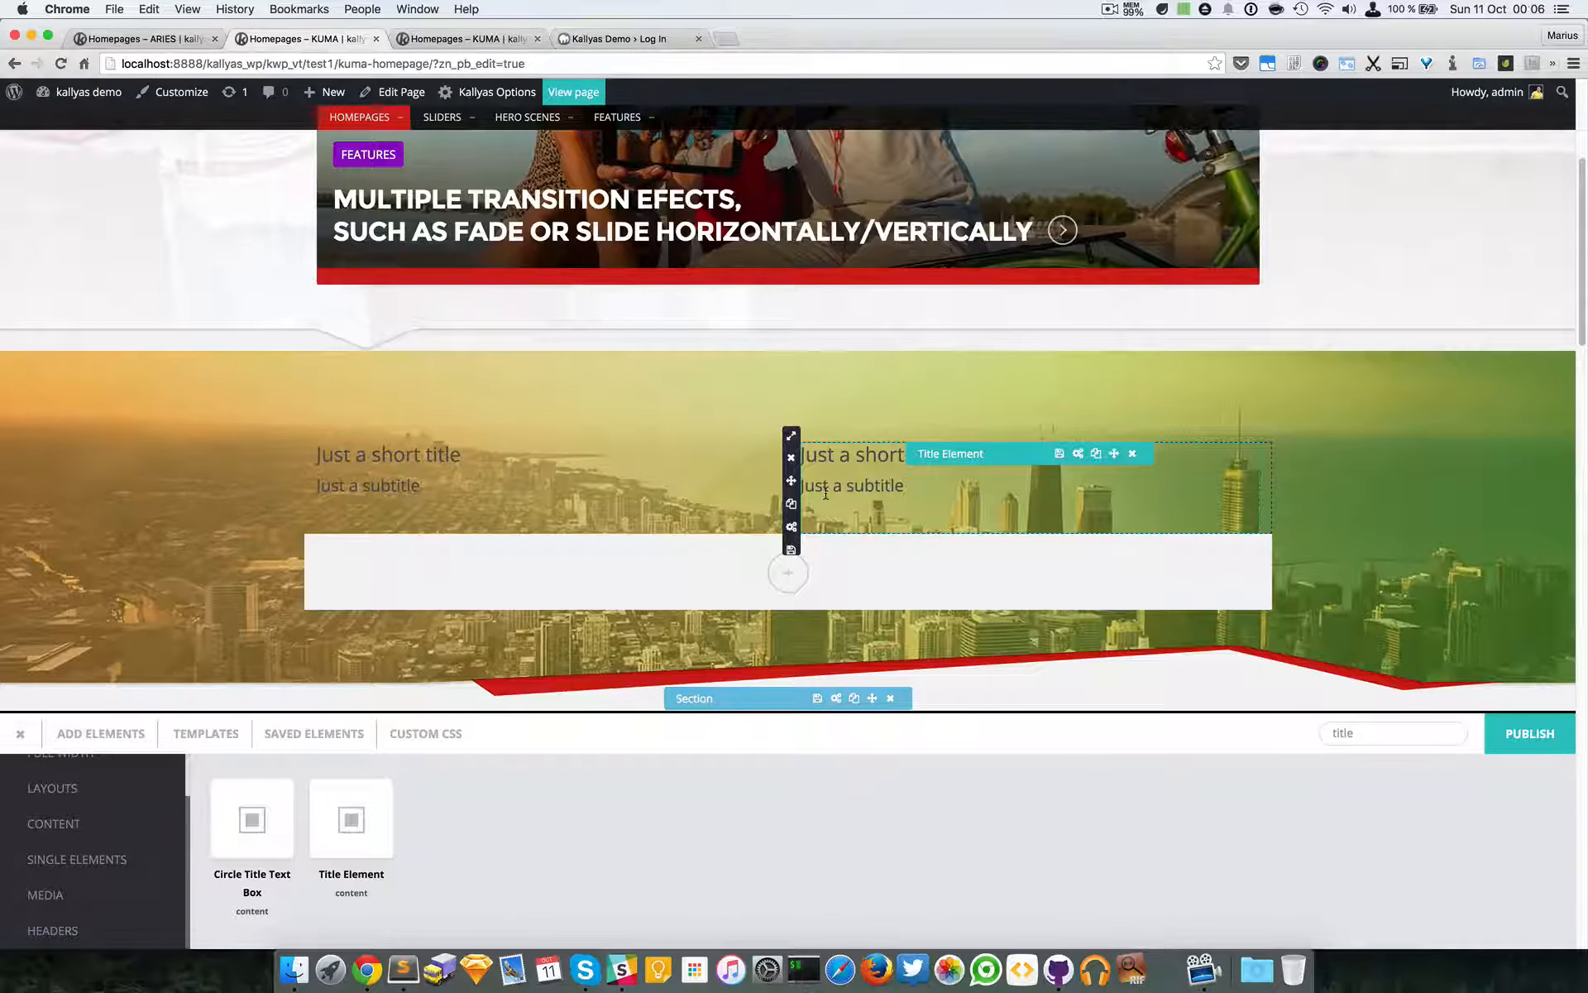
Move the Call Out Banner from the section below into the empty full-width column under the two titles.
{"action": "left_click", "coordinate": [855, 566]}
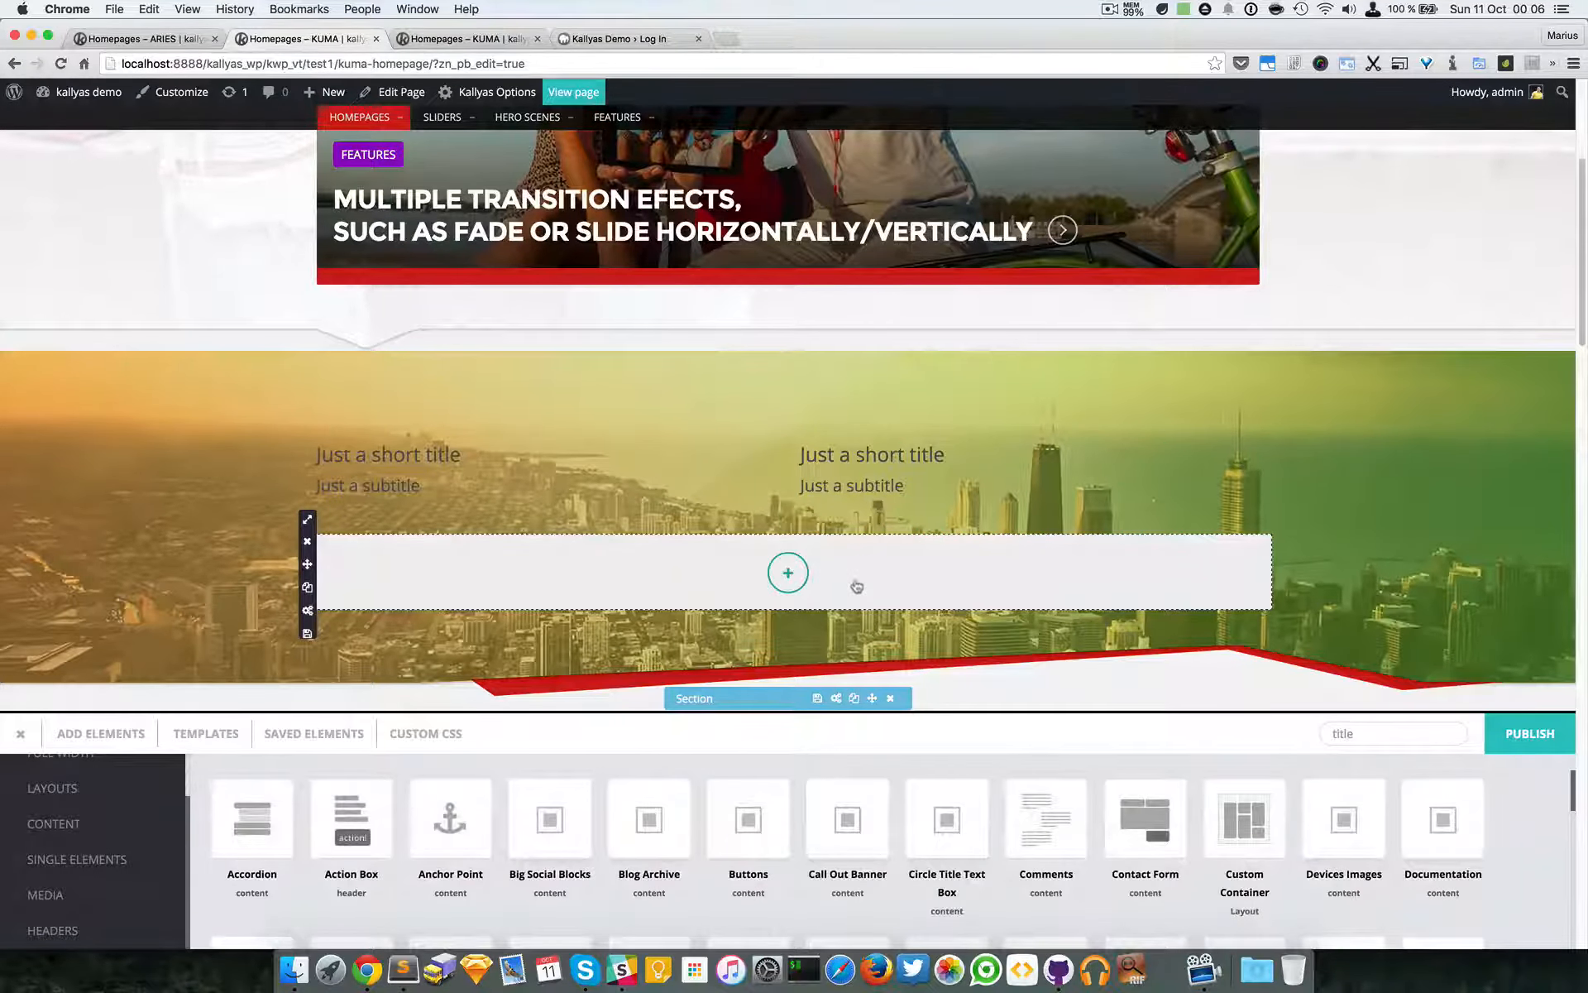
{"action": "scroll", "coordinate": [857, 586], "scroll_direction": "down", "scroll_amount": 4}
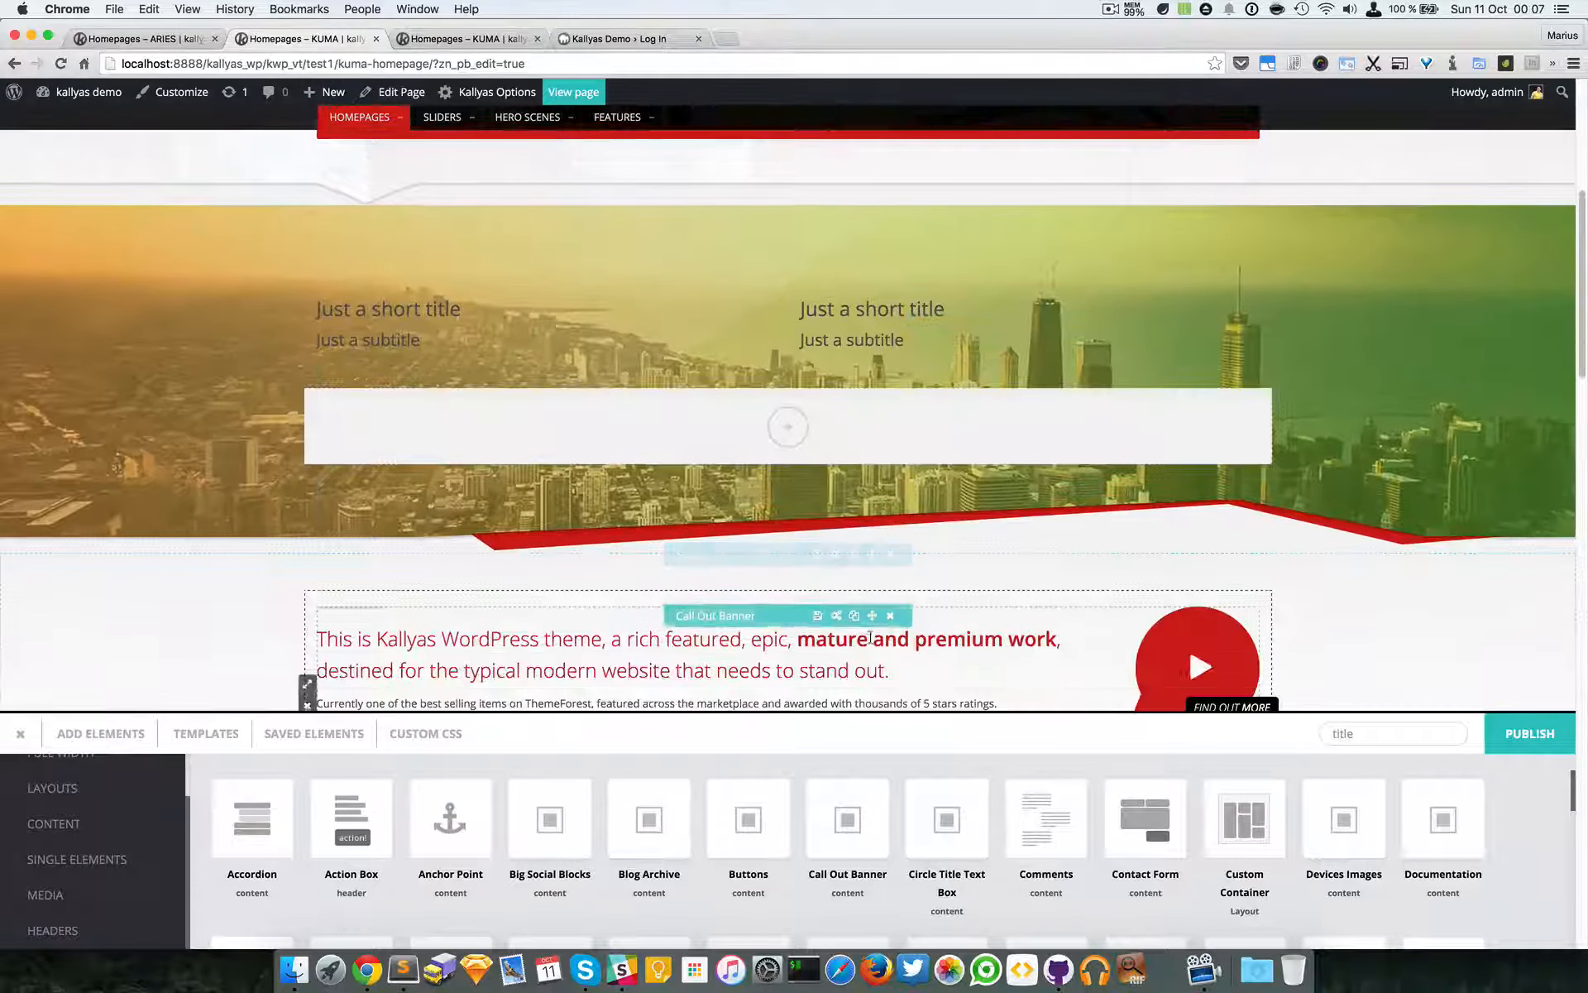
{"action": "scroll", "coordinate": [828, 641], "scroll_direction": "down", "scroll_amount": 1}
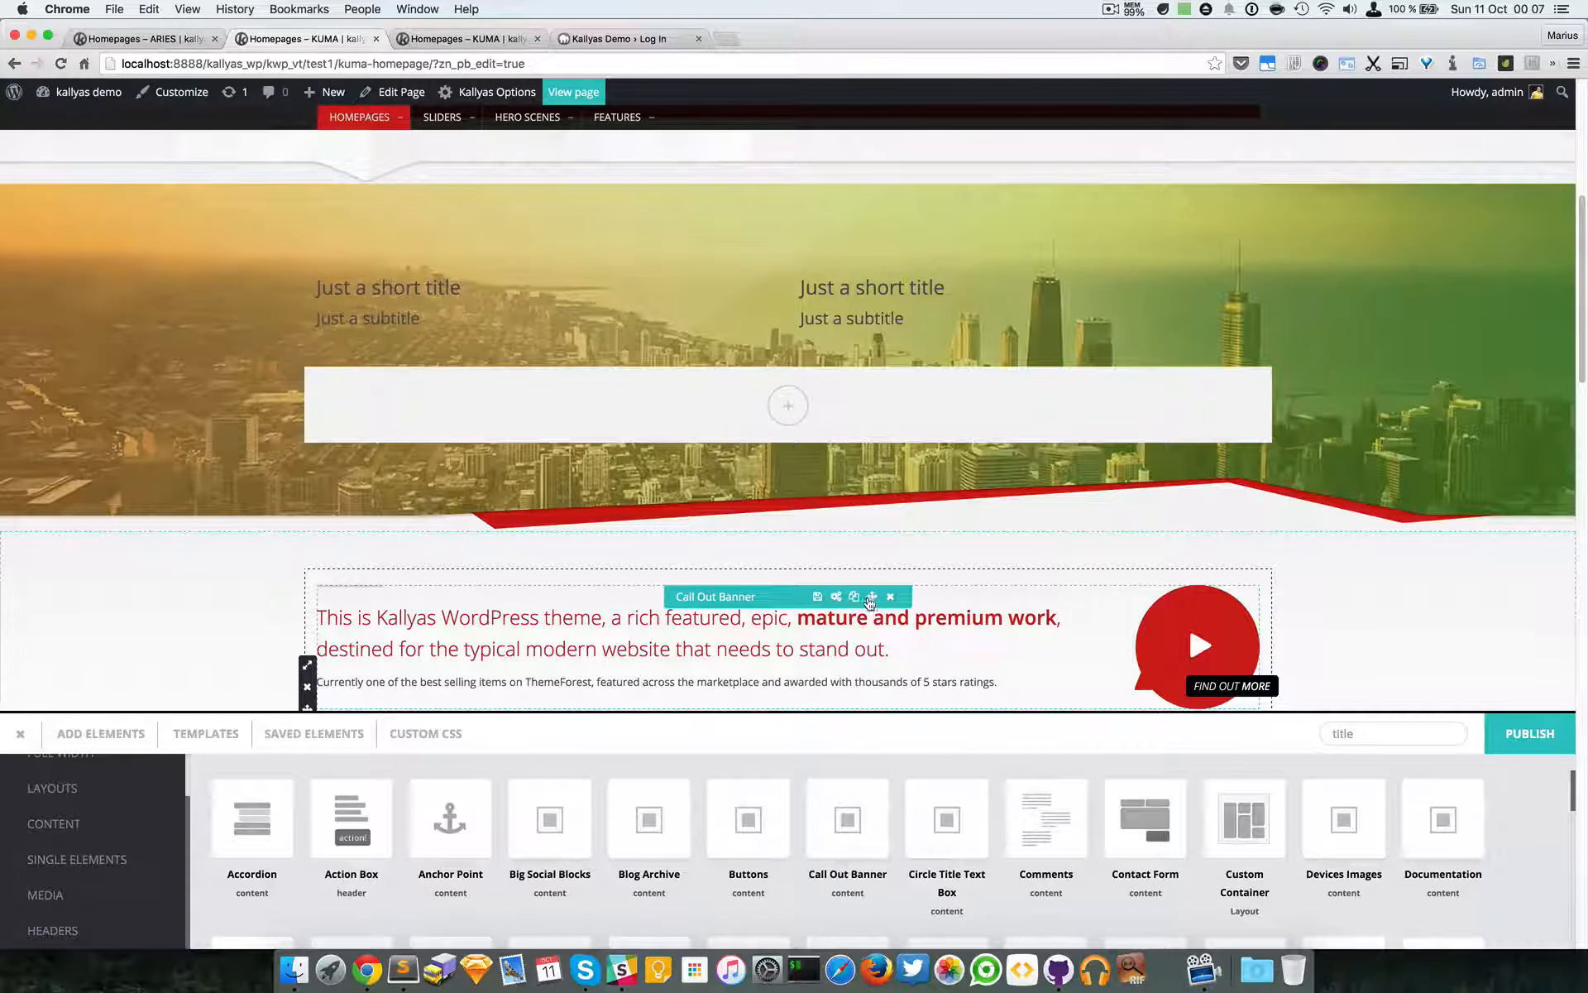
{"action": "left_click_drag", "start_coordinate": [842, 529], "coordinate": [806, 415]}
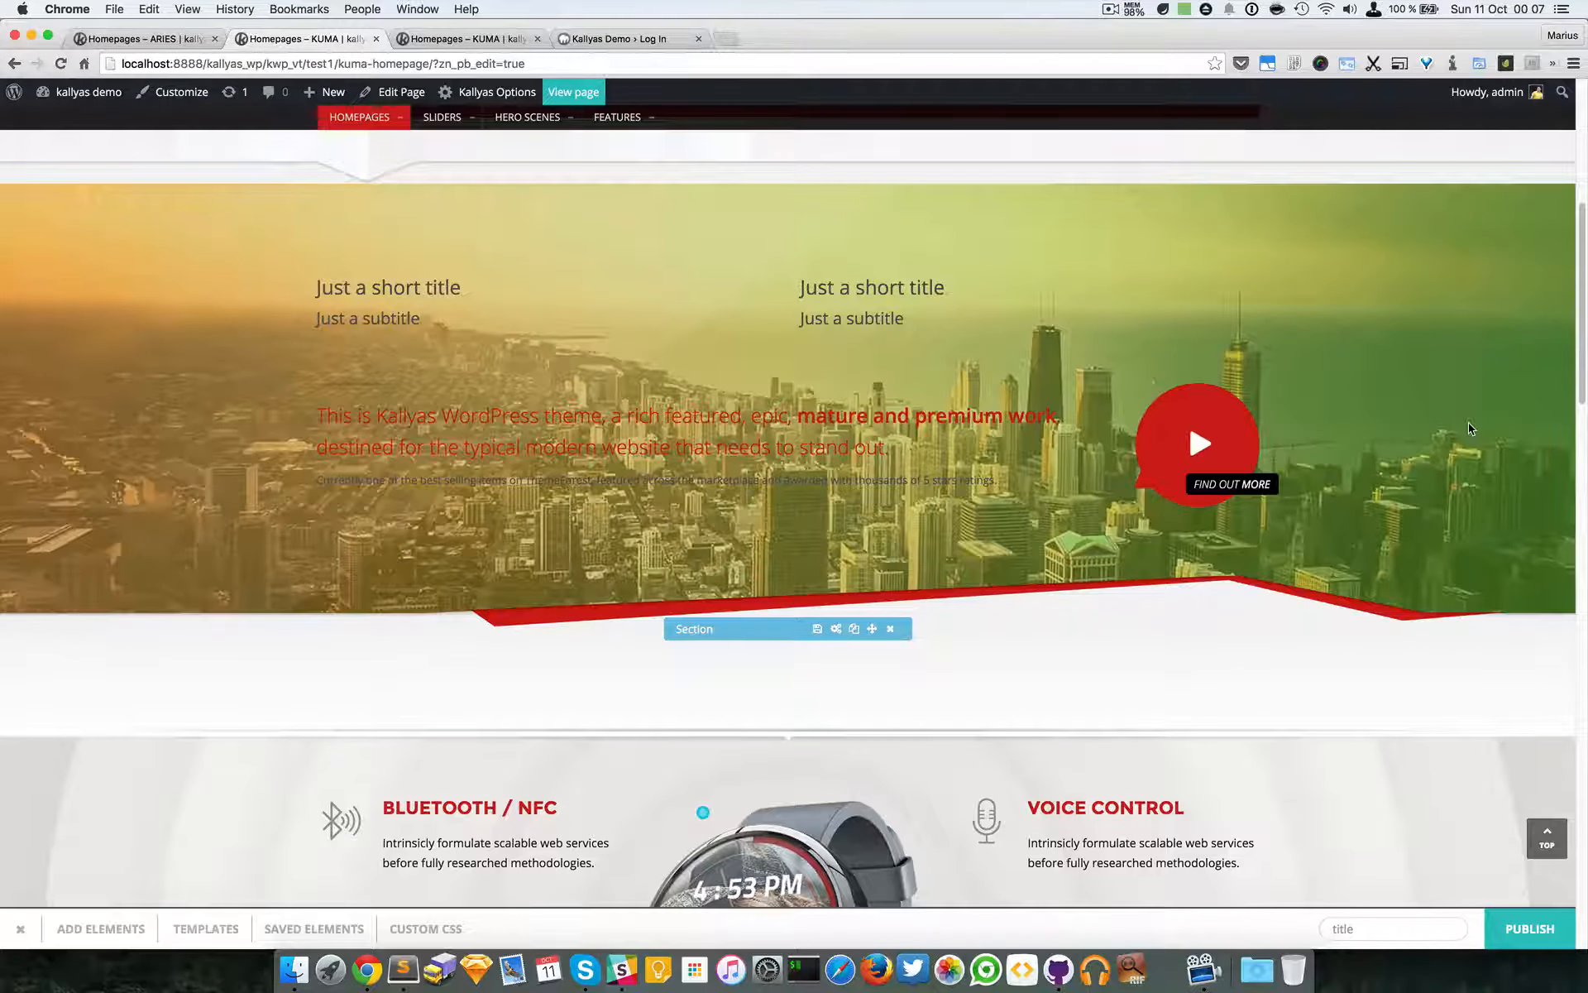
Open the skyline section's Background & Styles options and examine the background image, parallax and colored overlay settings.
{"action": "scroll", "coordinate": [1468, 424], "scroll_direction": "up", "scroll_amount": 2}
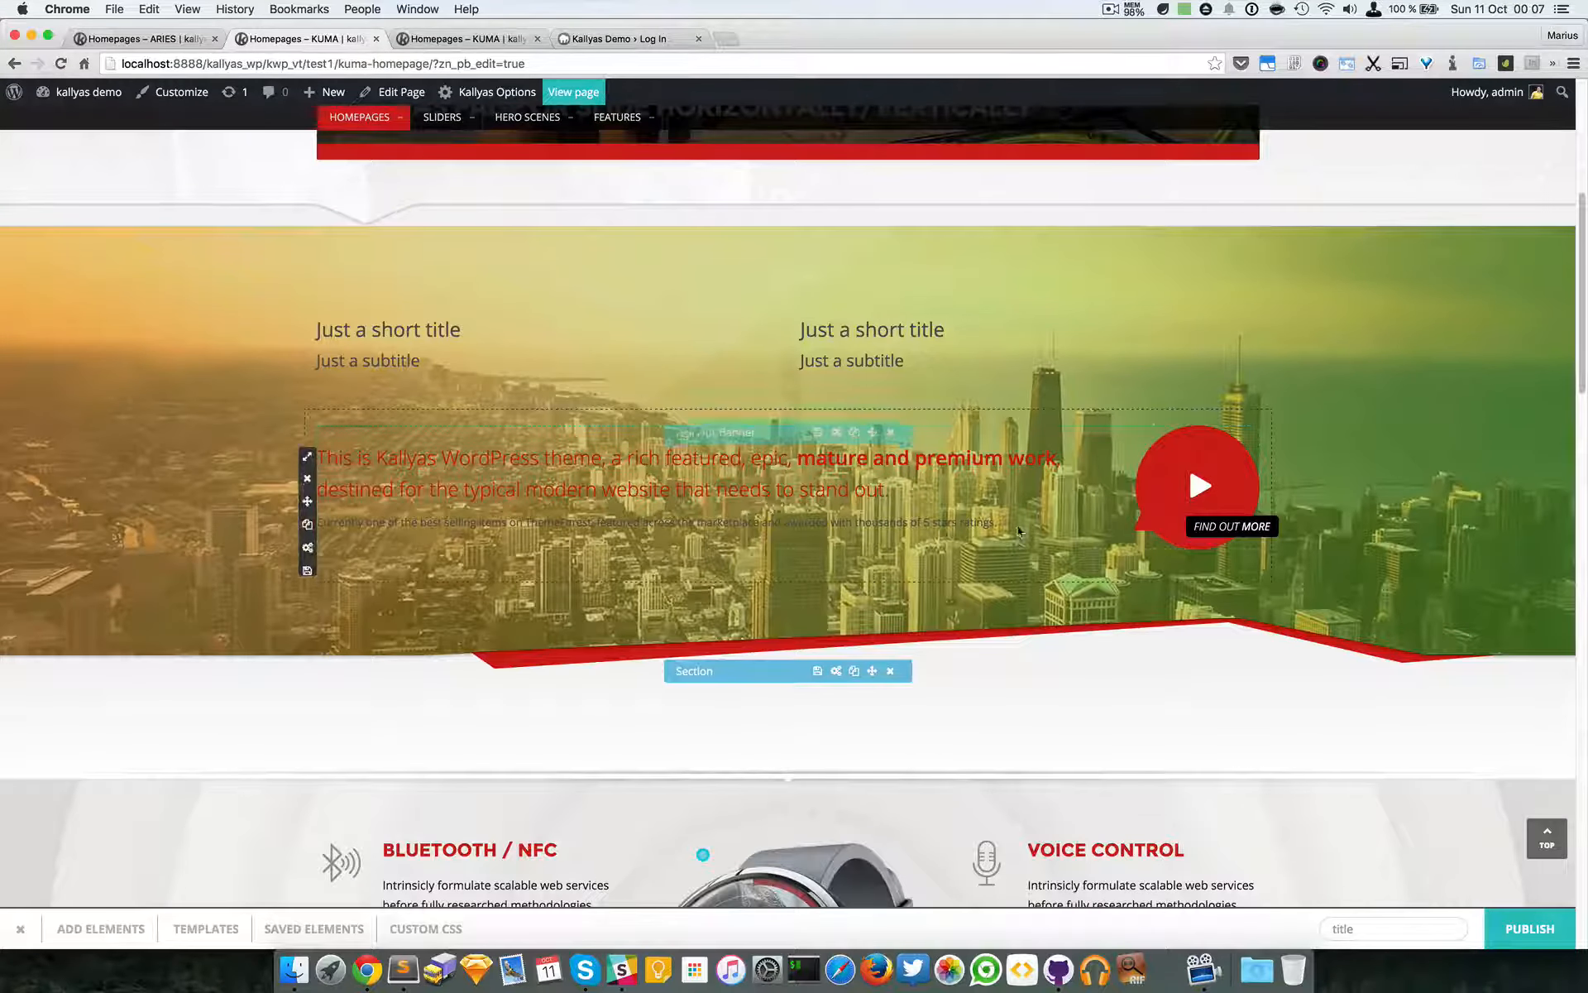
{"action": "left_click", "coordinate": [836, 671]}
{"action": "left_click_drag", "start_coordinate": [716, 367], "coordinate": [946, 544]}
{"action": "left_click", "coordinate": [813, 612]}
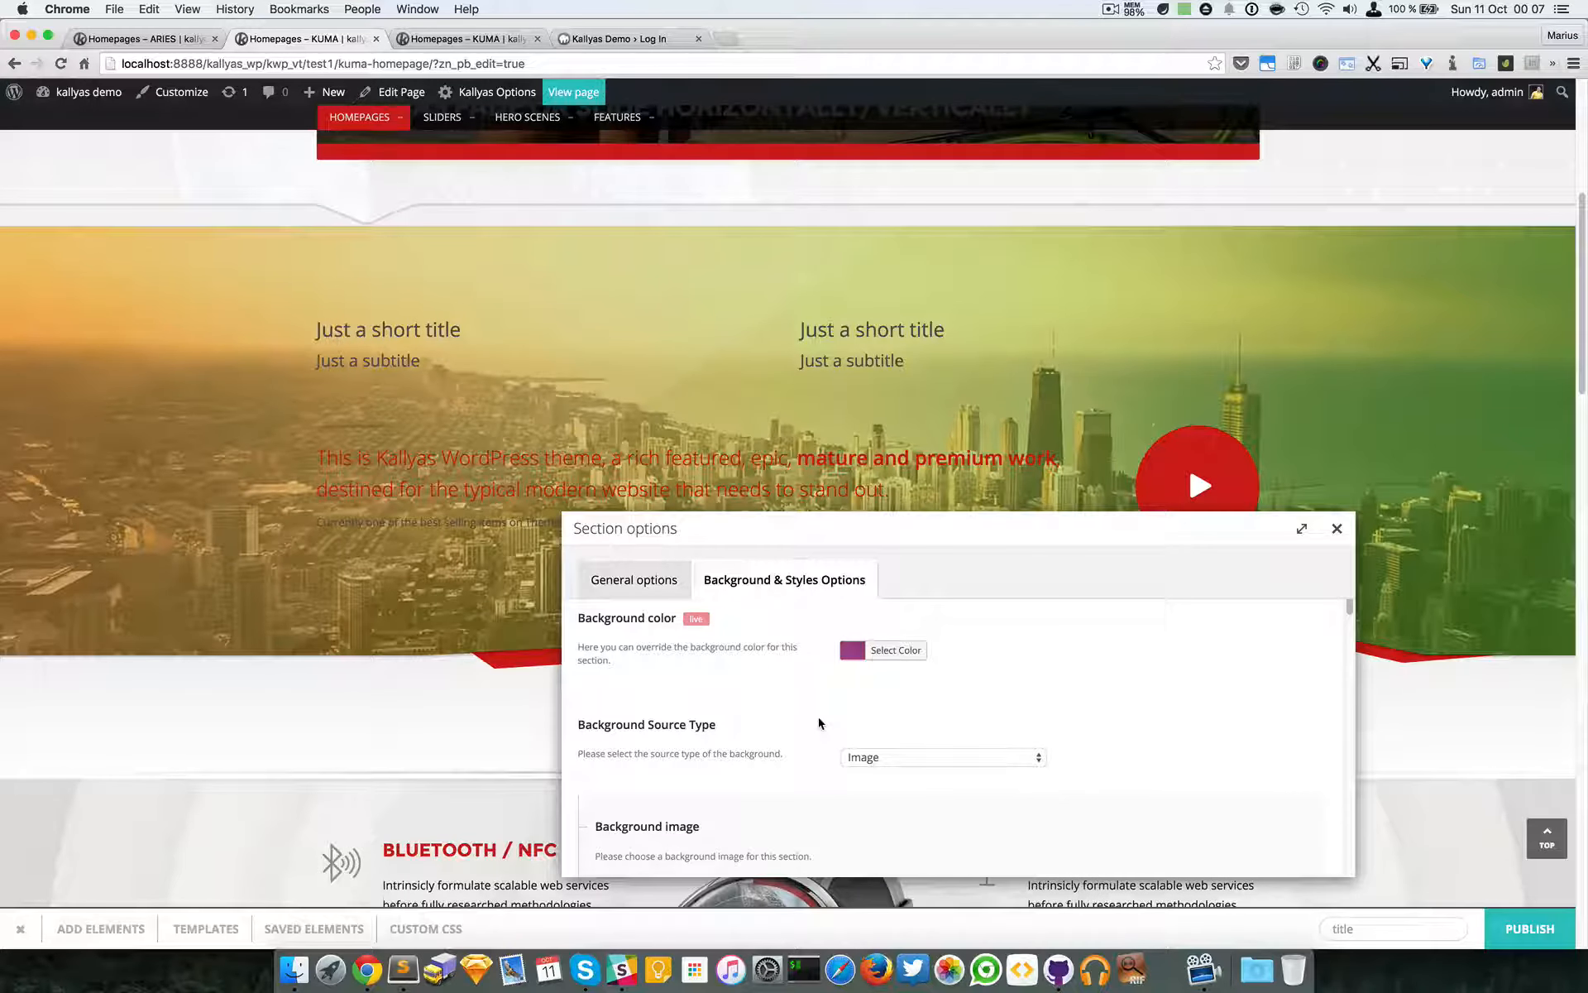
{"action": "scroll", "coordinate": [921, 711], "scroll_direction": "down", "scroll_amount": 5}
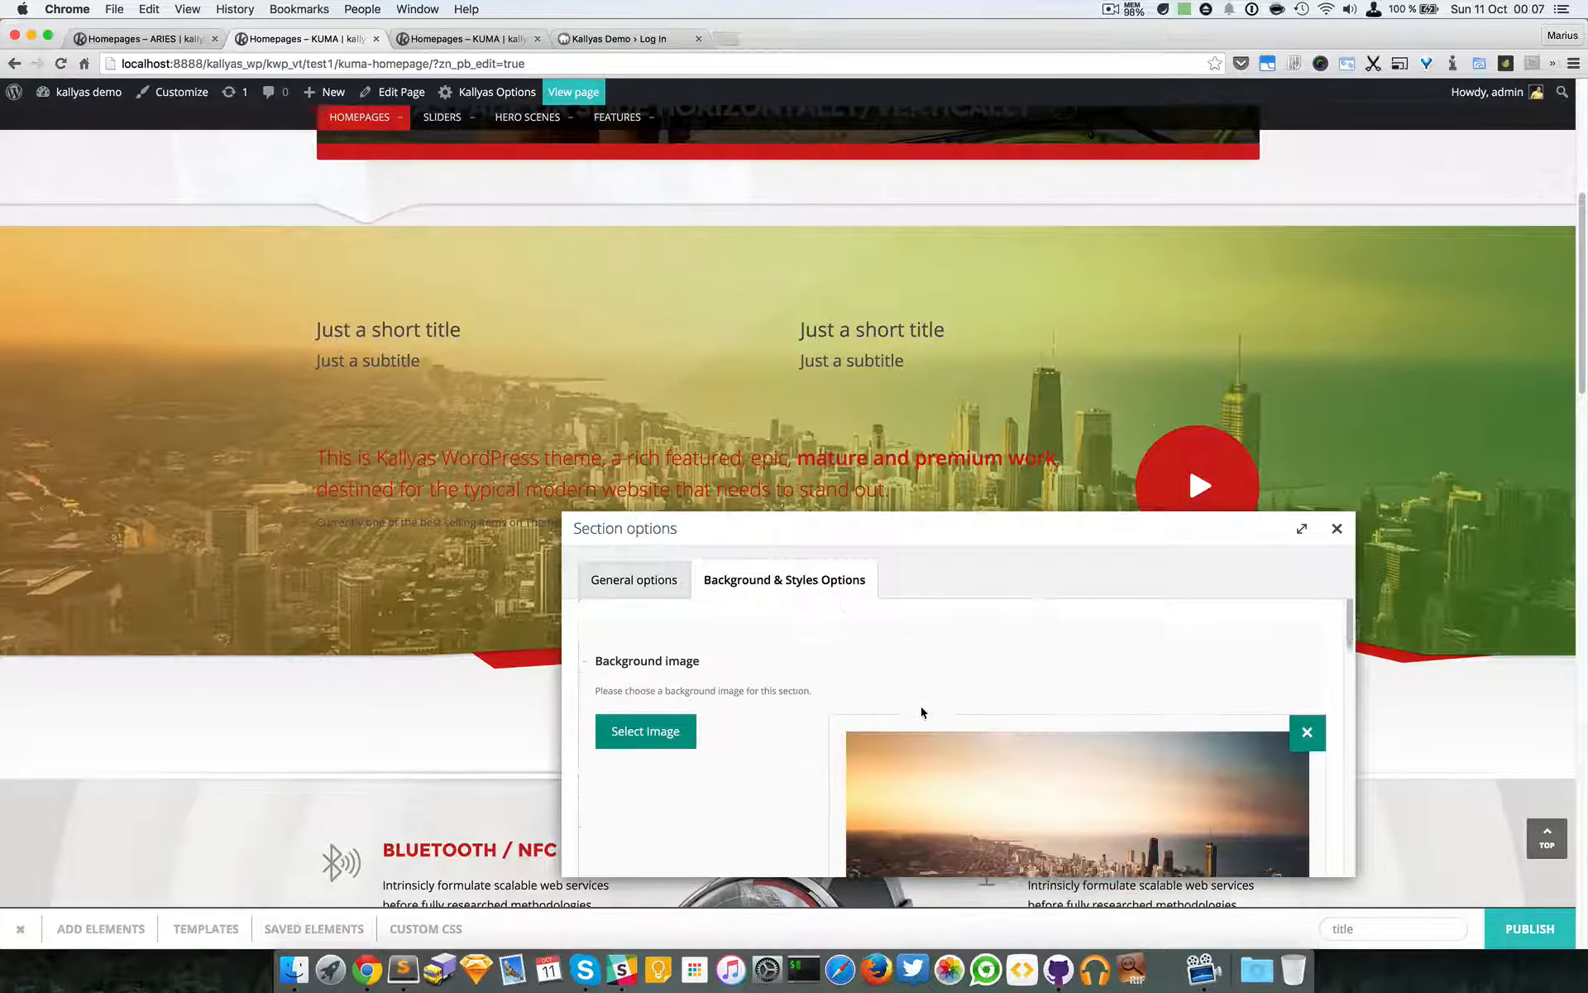
{"action": "scroll", "coordinate": [921, 712], "scroll_direction": "down", "scroll_amount": 10}
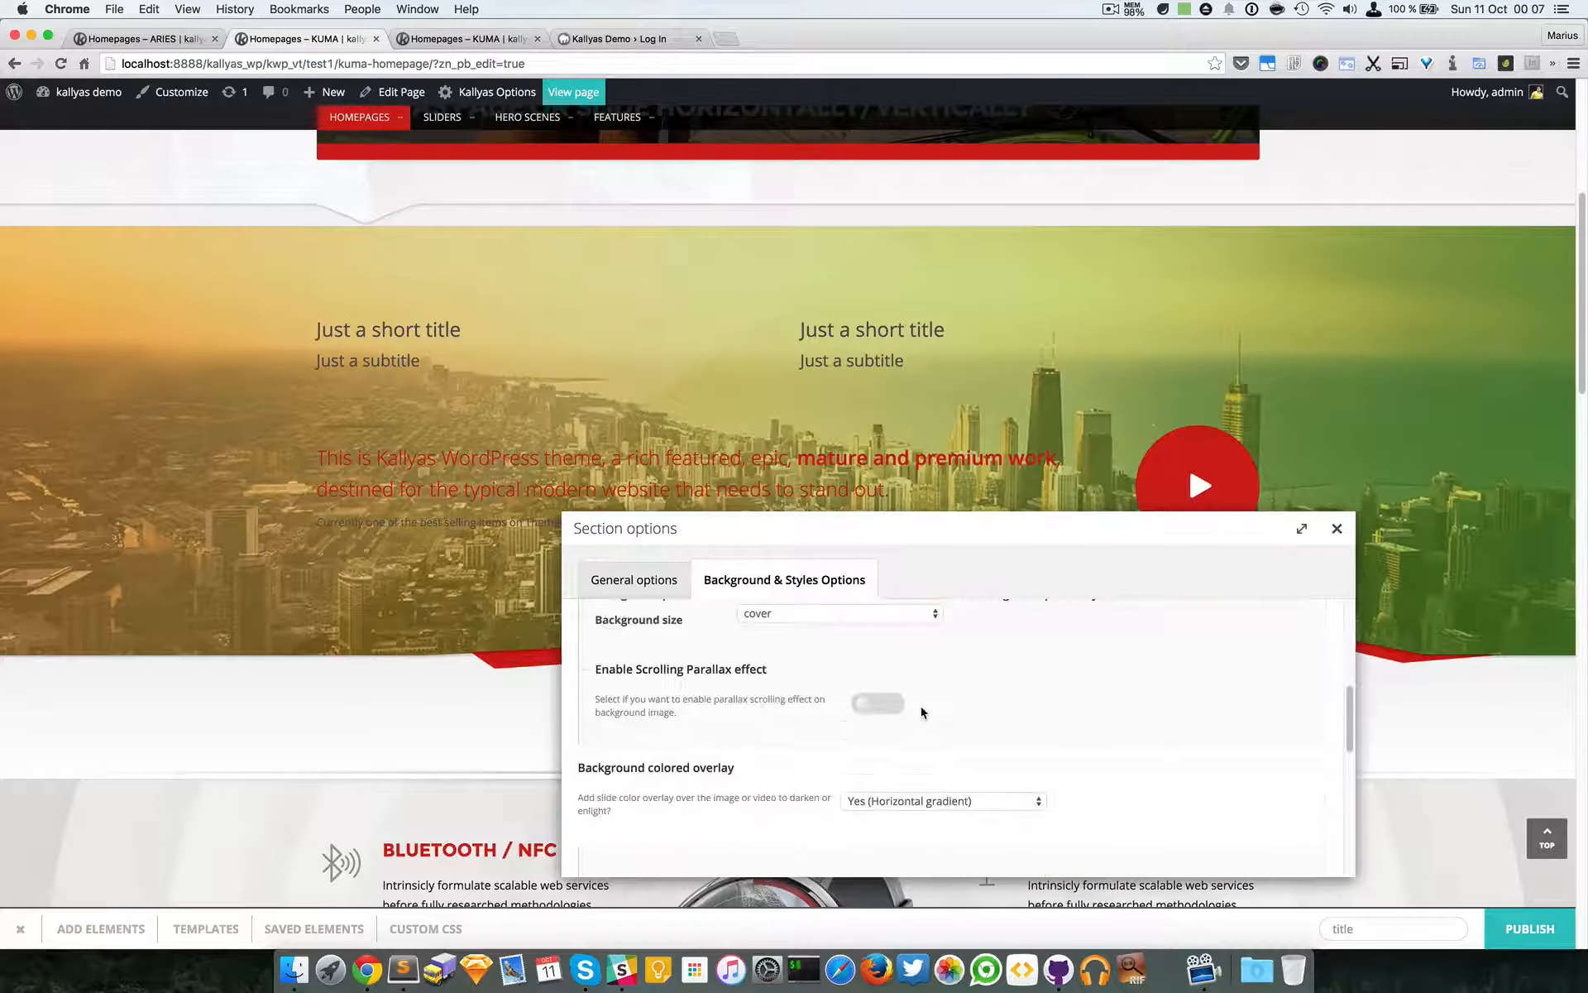
{"action": "scroll", "coordinate": [952, 695], "scroll_direction": "down", "scroll_amount": 3}
{"action": "scroll", "coordinate": [918, 670], "scroll_direction": "up", "scroll_amount": 6}
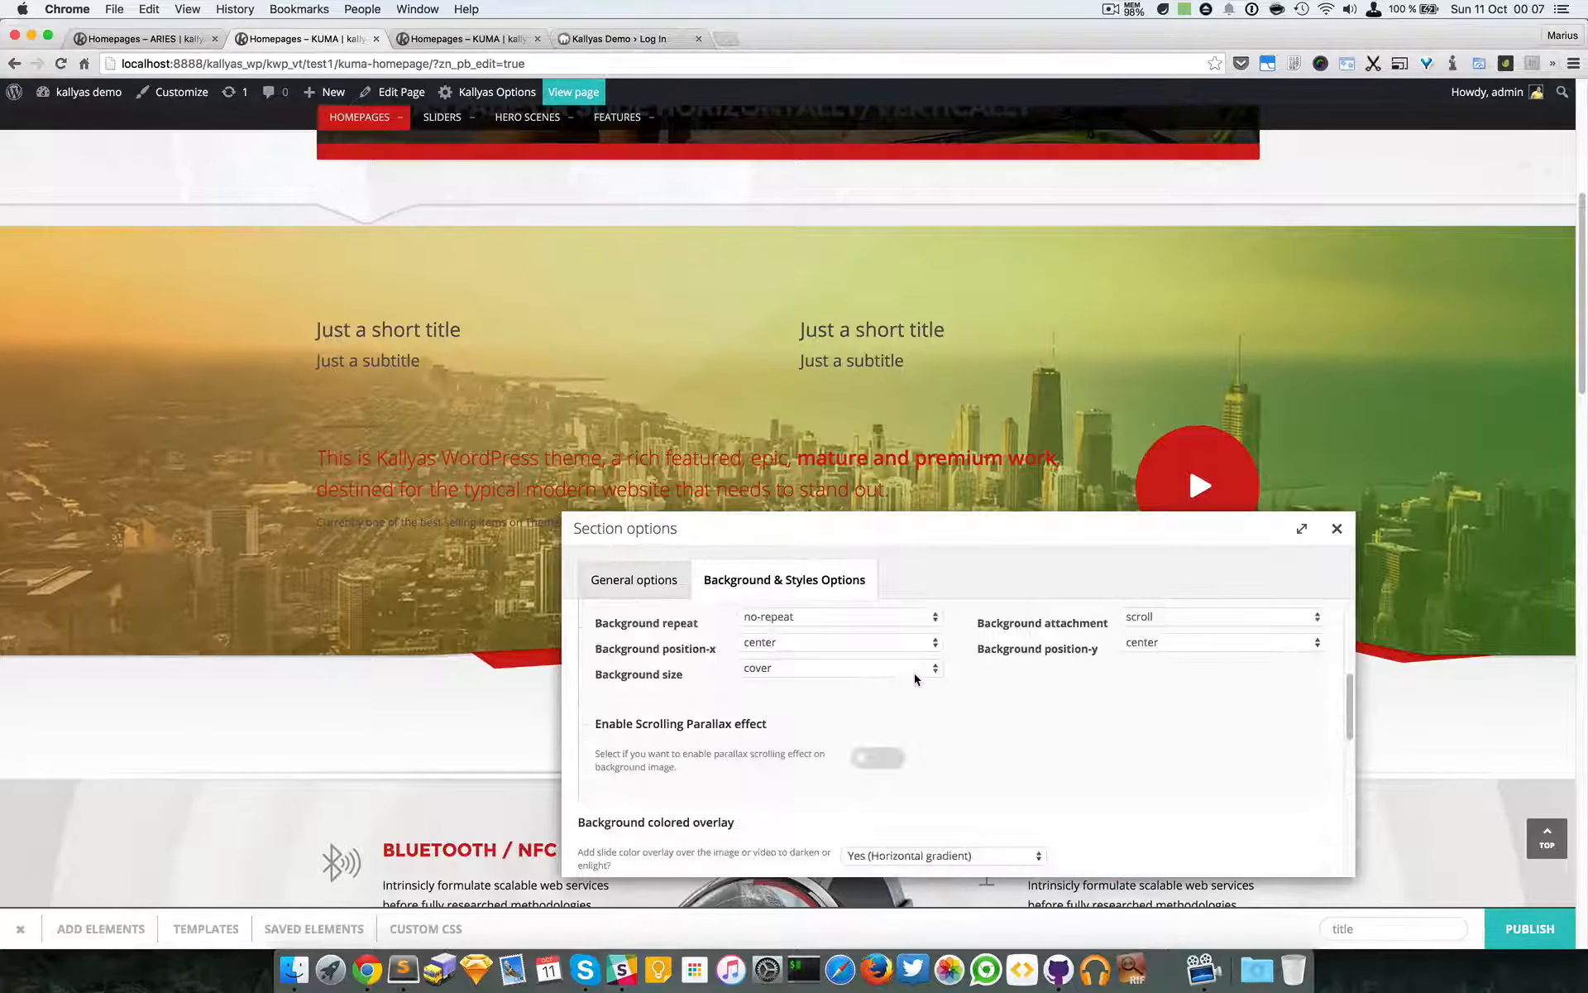
{"action": "scroll", "coordinate": [915, 720], "scroll_direction": "down", "scroll_amount": 2}
{"action": "scroll", "coordinate": [915, 720], "scroll_direction": "down", "scroll_amount": 3}
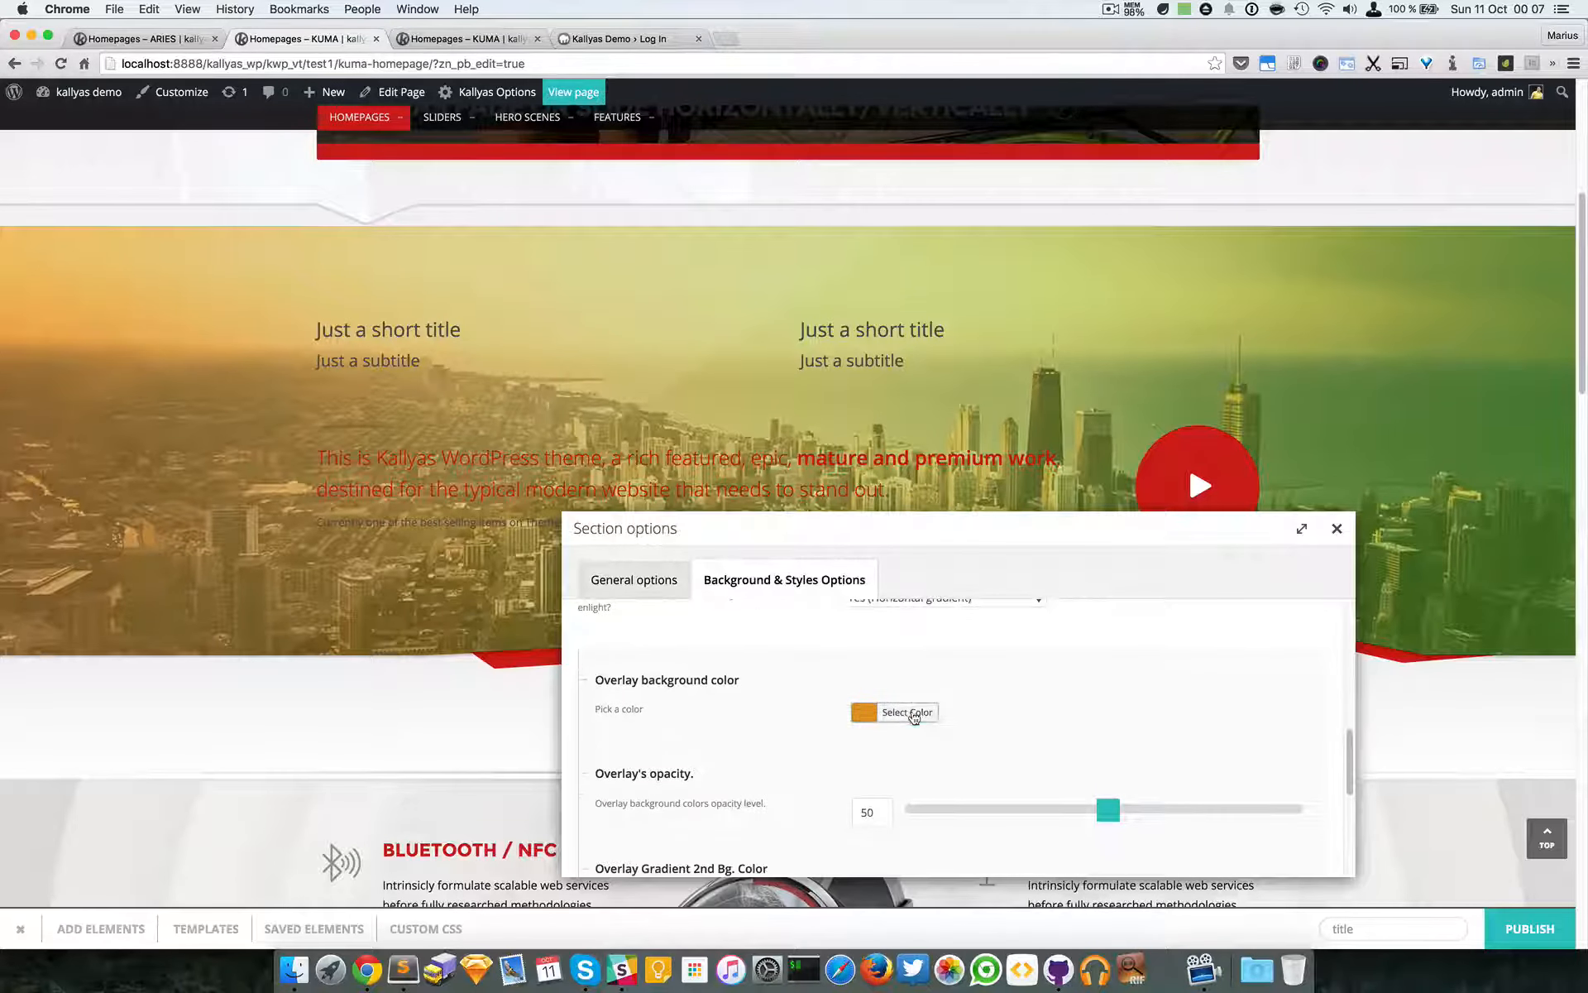
Set the section's overlay background color to white (#ffffff) and the overlay's opacity to 75.
{"action": "left_click", "coordinate": [908, 707]}
{"action": "scroll", "coordinate": [993, 752], "scroll_direction": "down", "scroll_amount": 1}
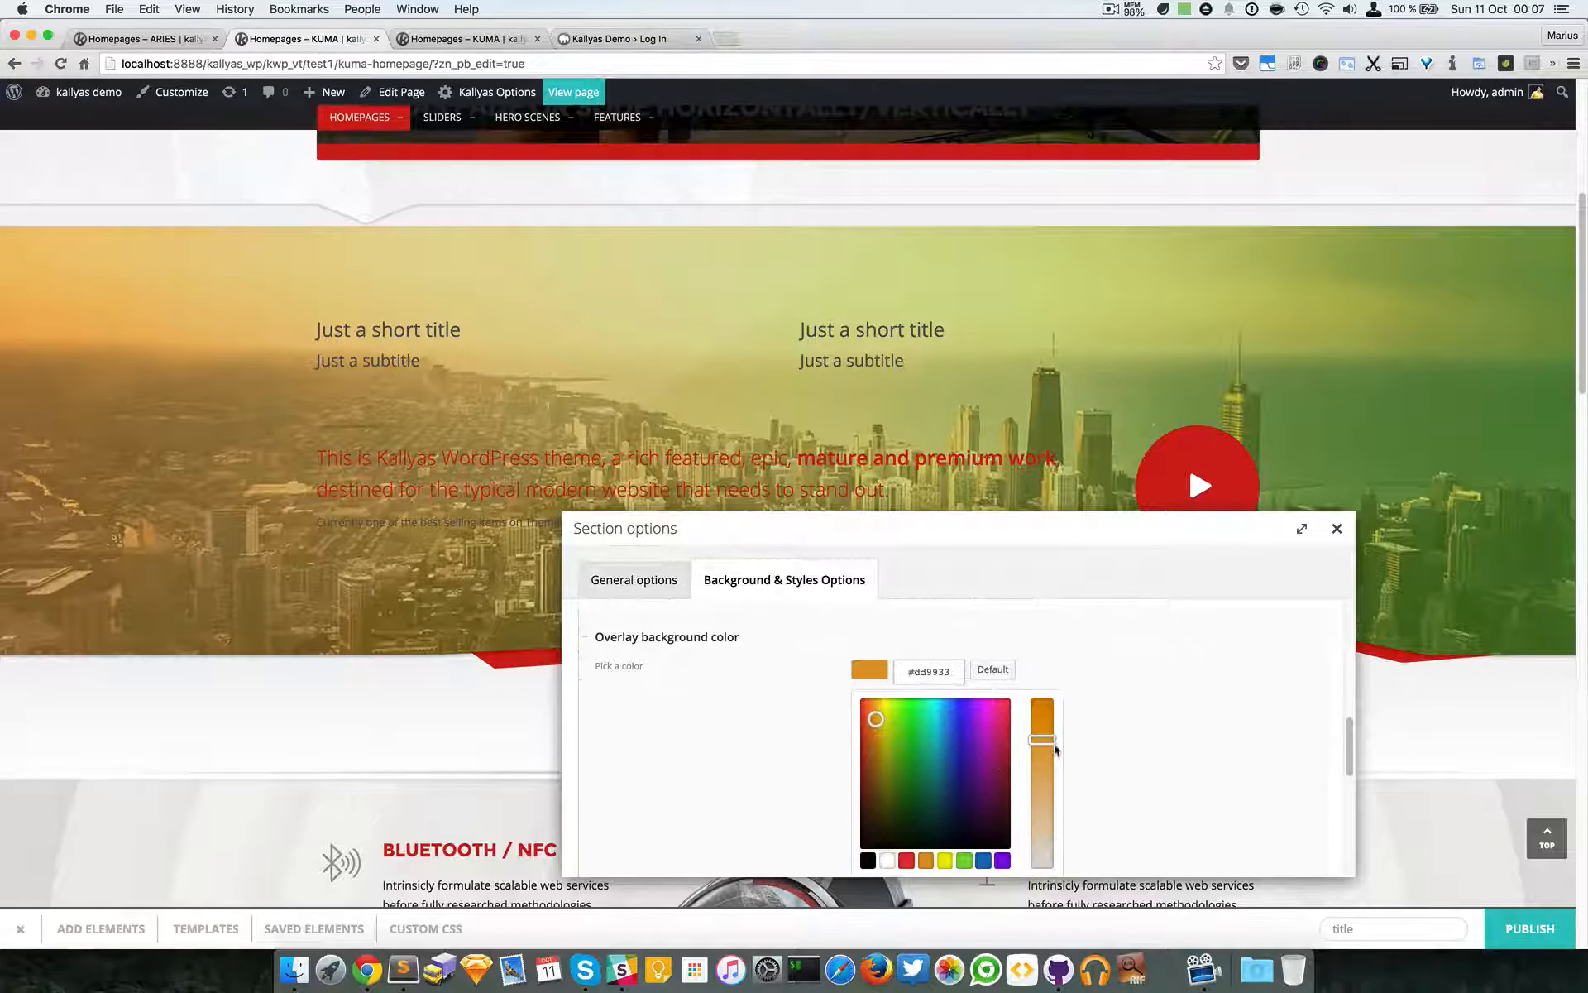
{"action": "left_click_drag", "start_coordinate": [1044, 742], "coordinate": [1061, 852]}
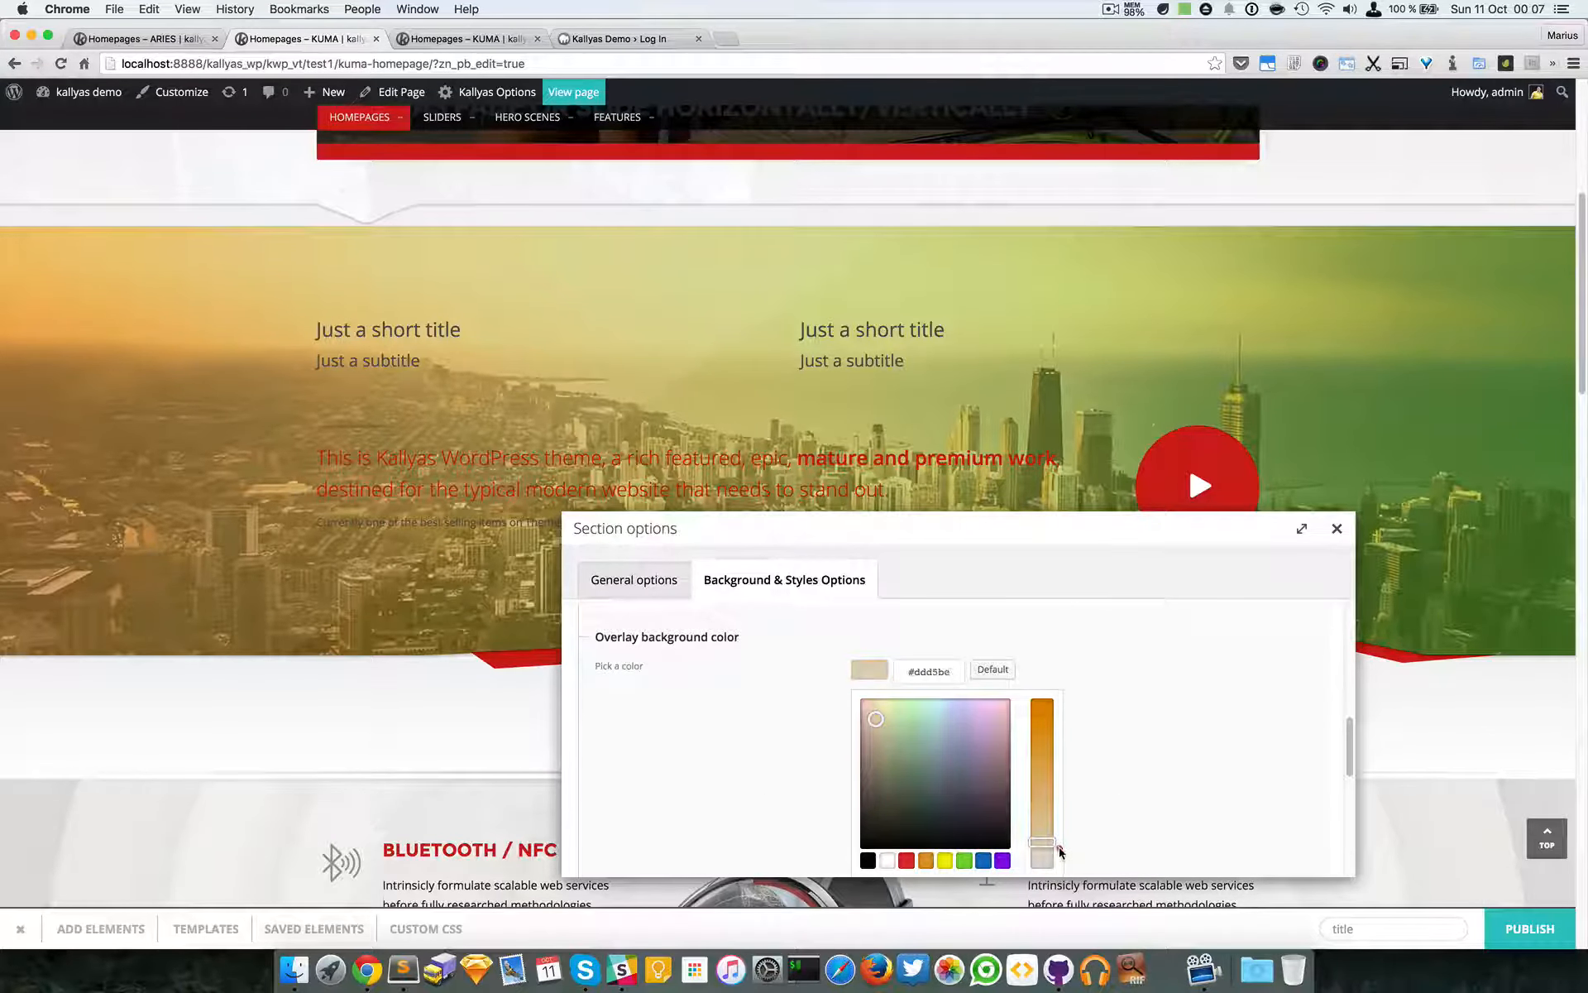
{"action": "left_click", "coordinate": [882, 862]}
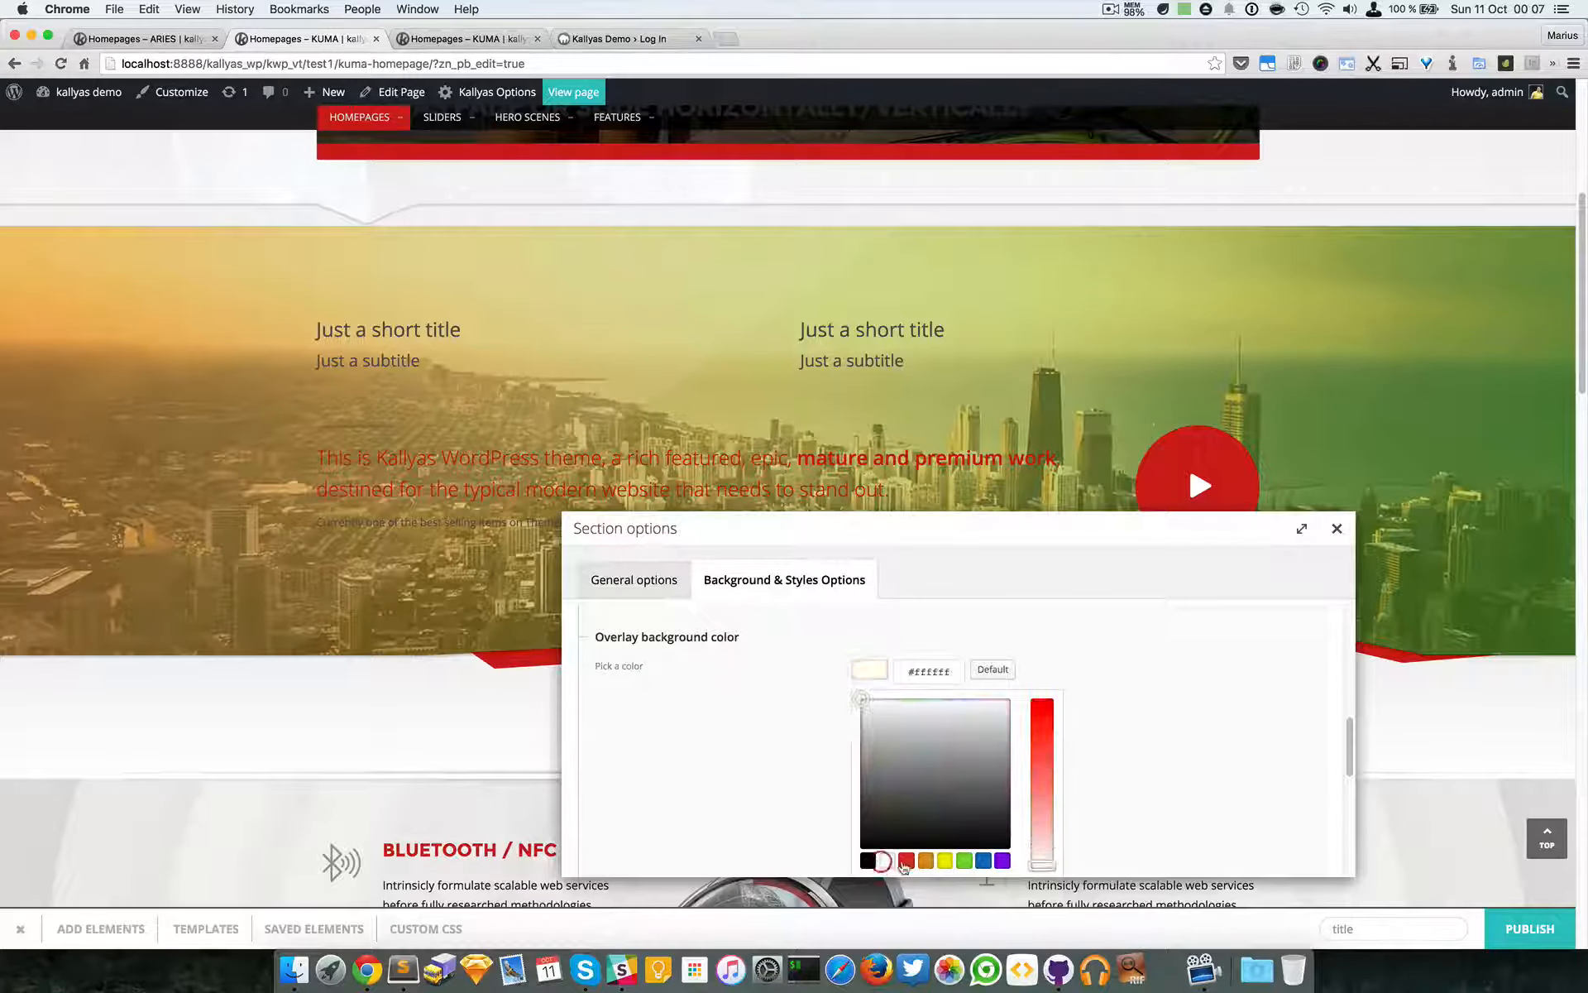
{"action": "left_click", "coordinate": [1117, 699]}
{"action": "scroll", "coordinate": [1006, 780], "scroll_direction": "down", "scroll_amount": 1}
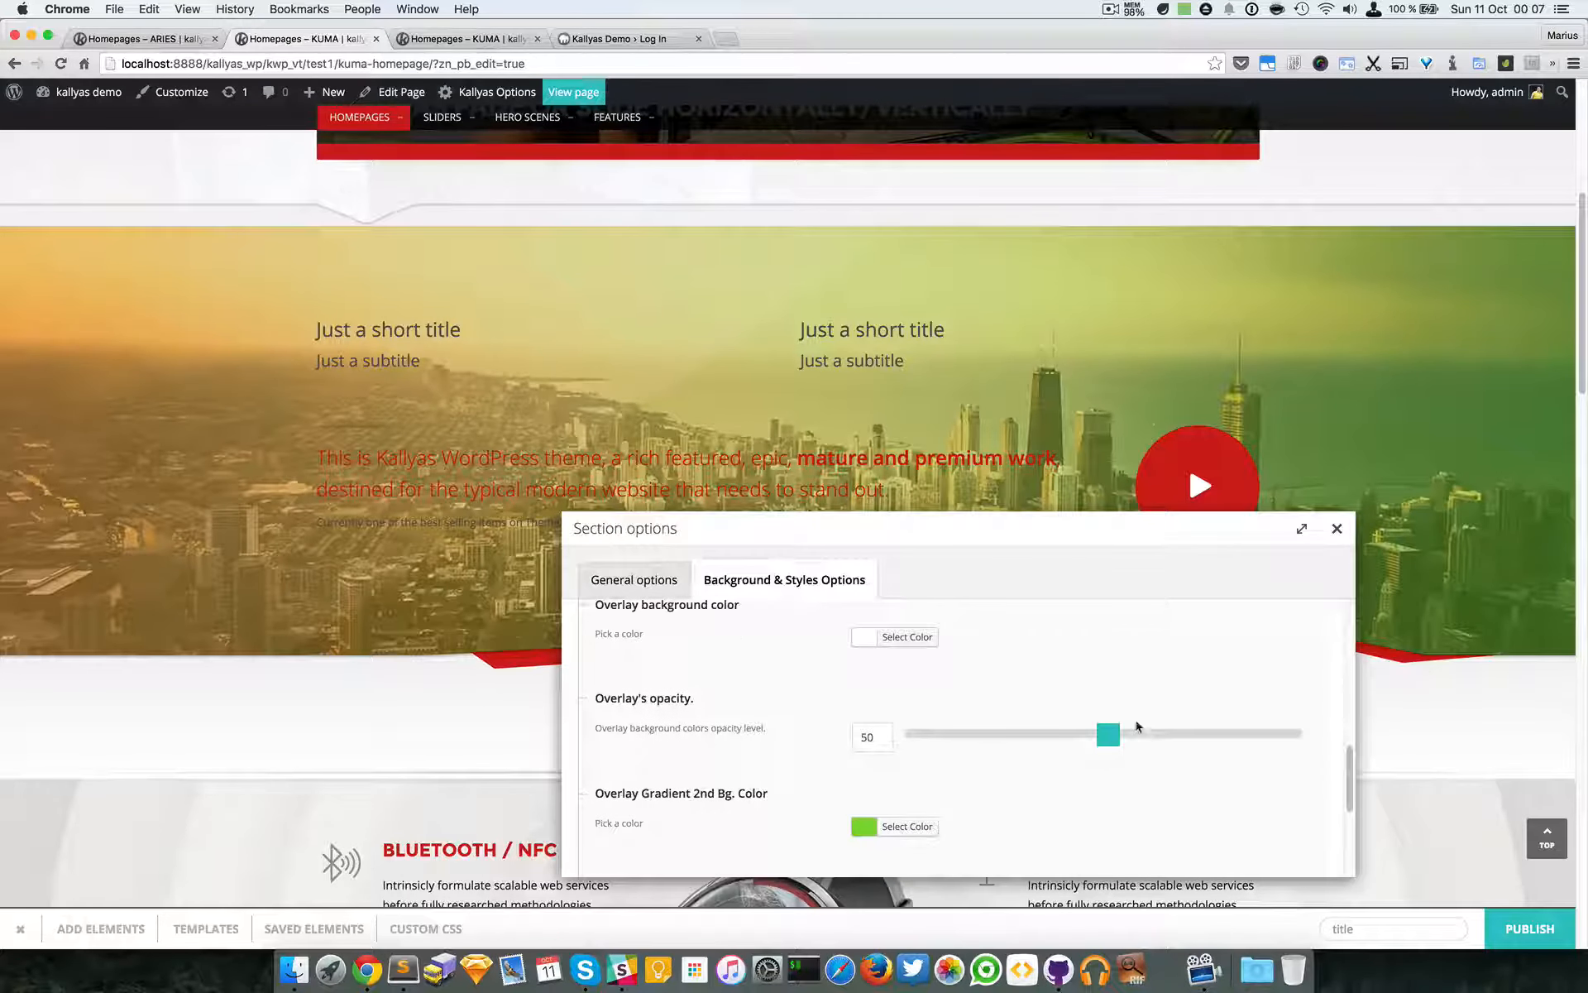
{"action": "left_click_drag", "start_coordinate": [1149, 733], "coordinate": [1206, 734]}
Change the section overlay's second gradient color to a neutral palette swatch, set its opacity to 85, and close the section options.
{"action": "scroll", "coordinate": [1166, 707], "scroll_direction": "down", "scroll_amount": 3}
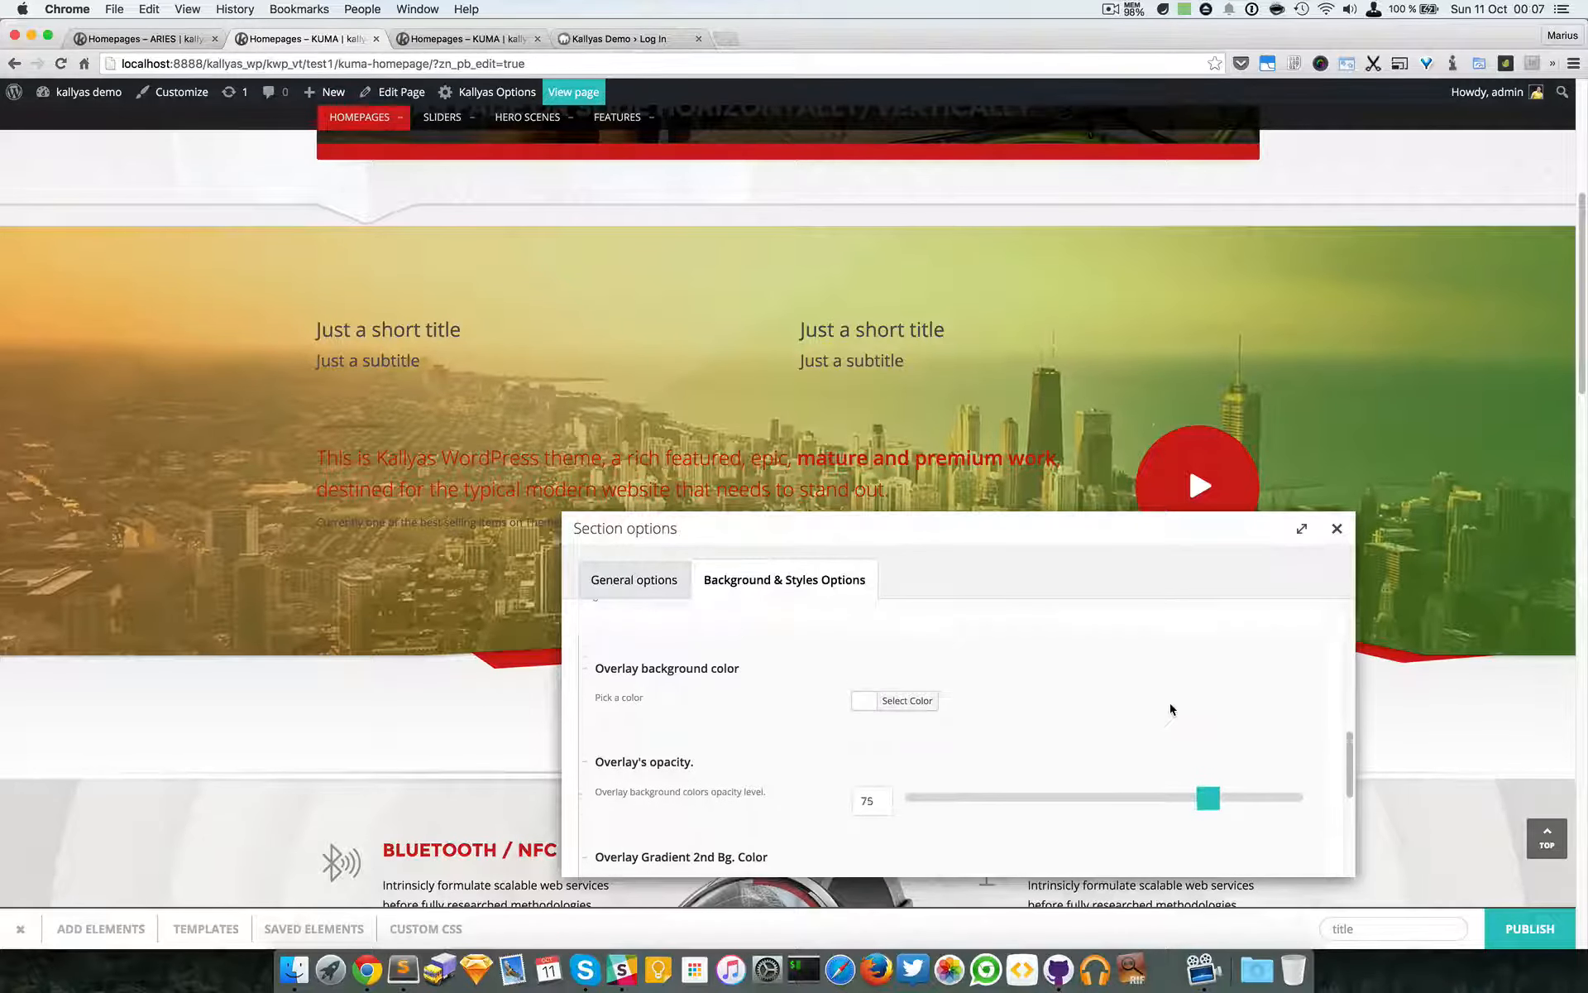
{"action": "left_click", "coordinate": [903, 716]}
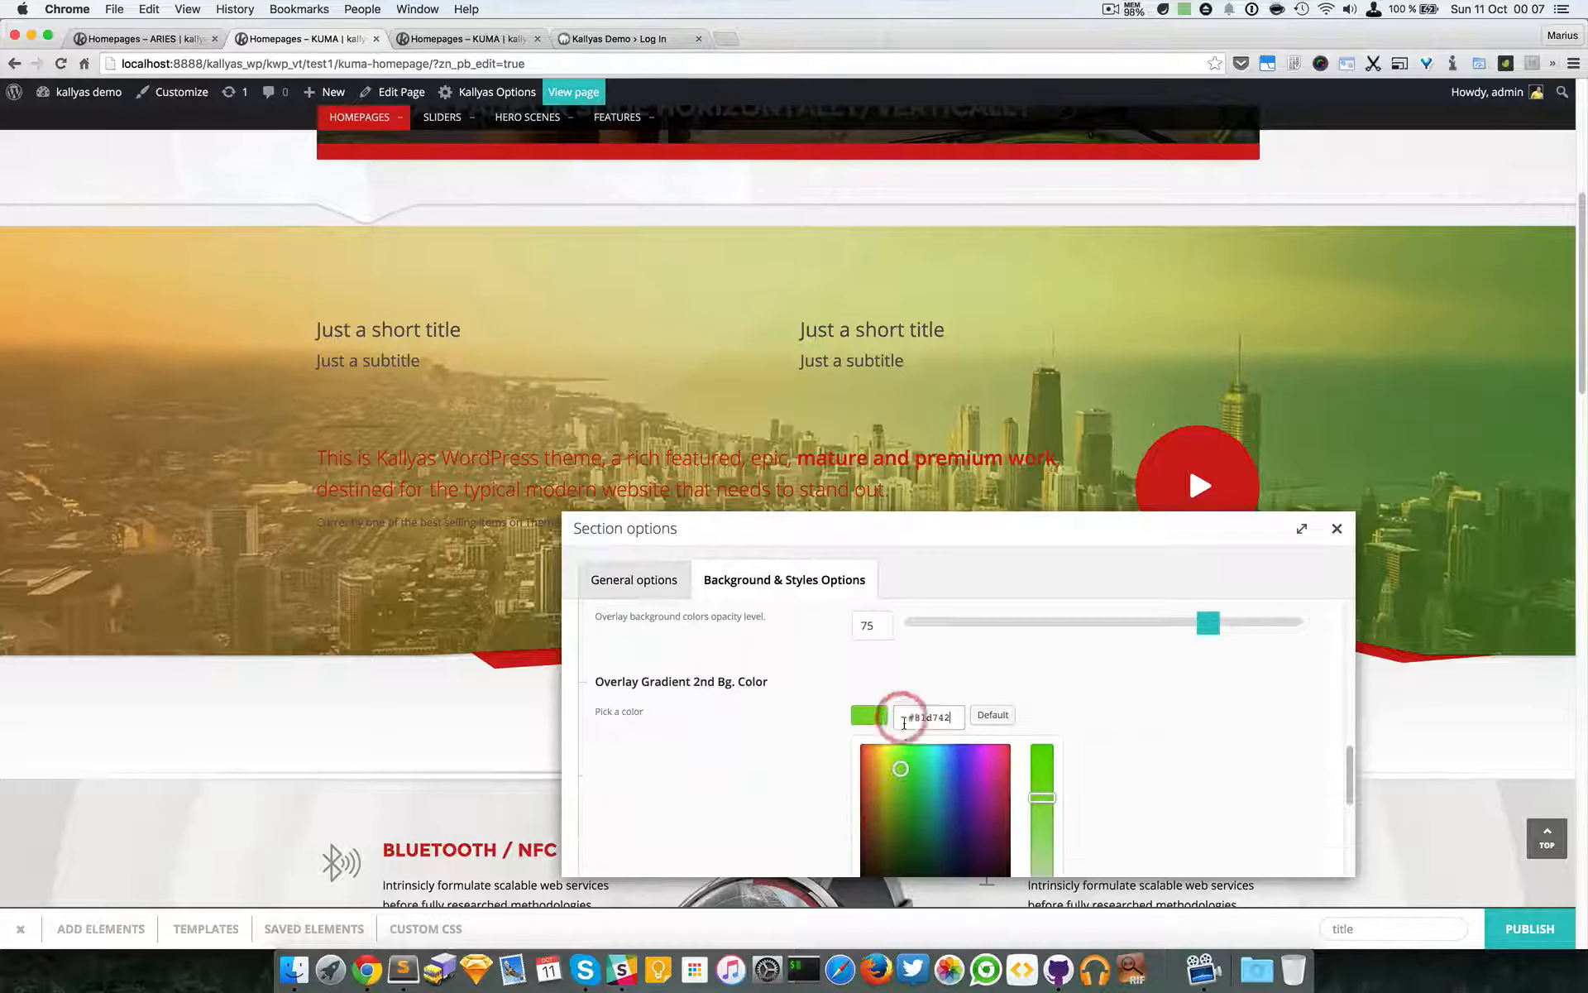
{"action": "scroll", "coordinate": [931, 786], "scroll_direction": "down", "scroll_amount": 3}
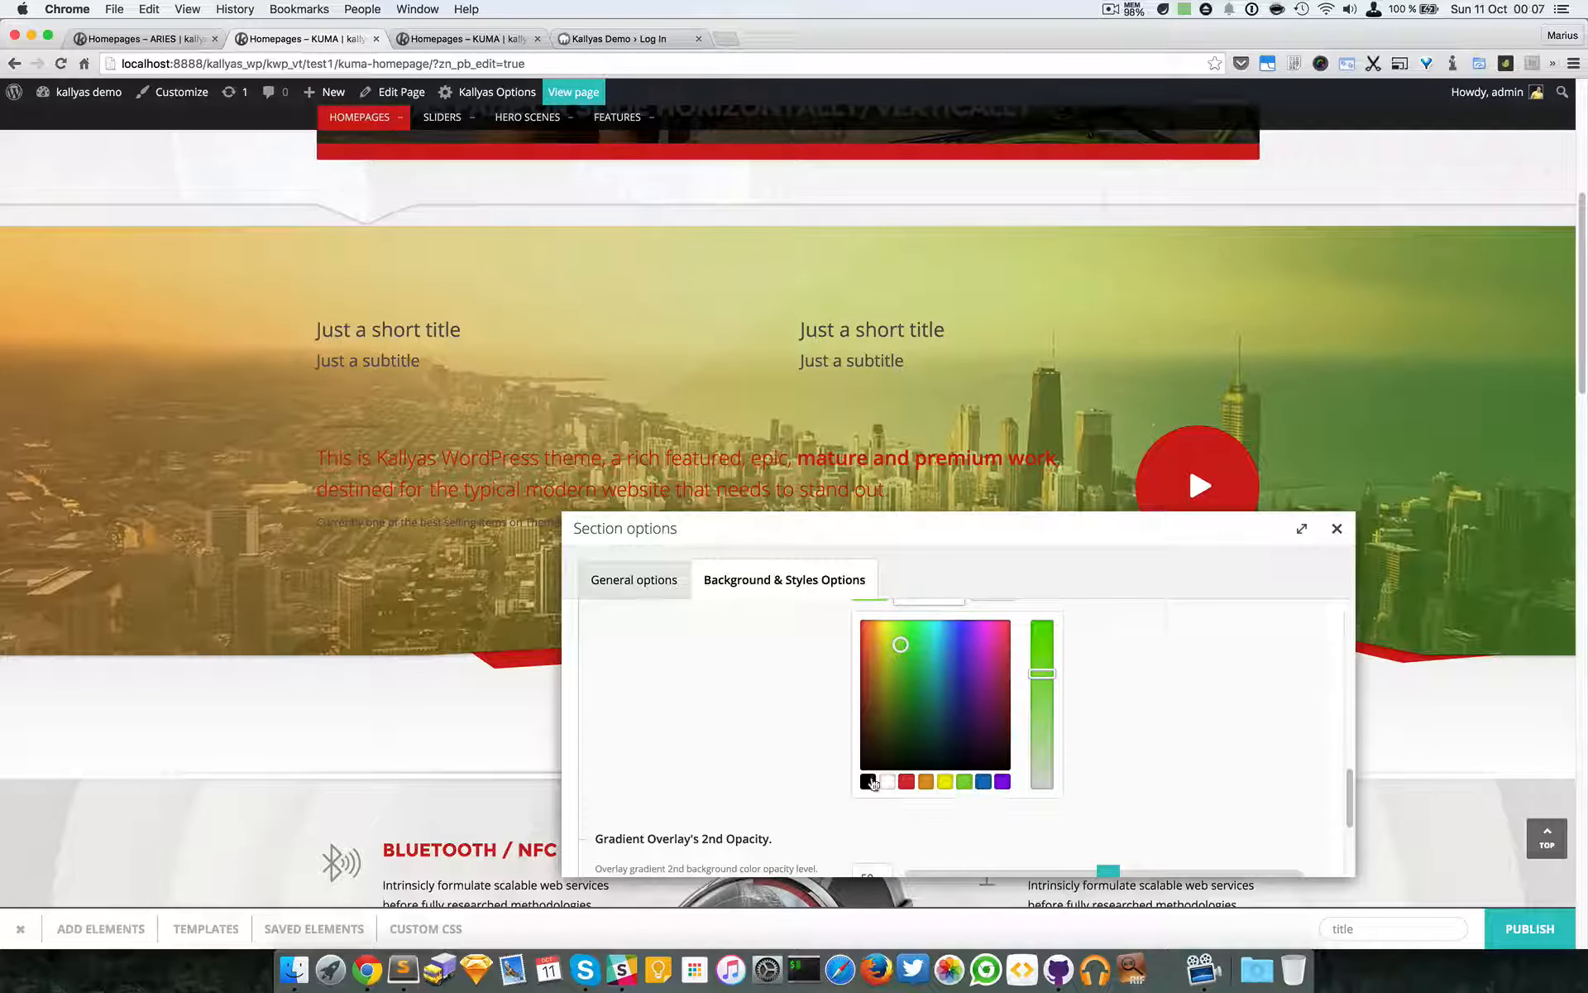
{"action": "left_click", "coordinate": [869, 782]}
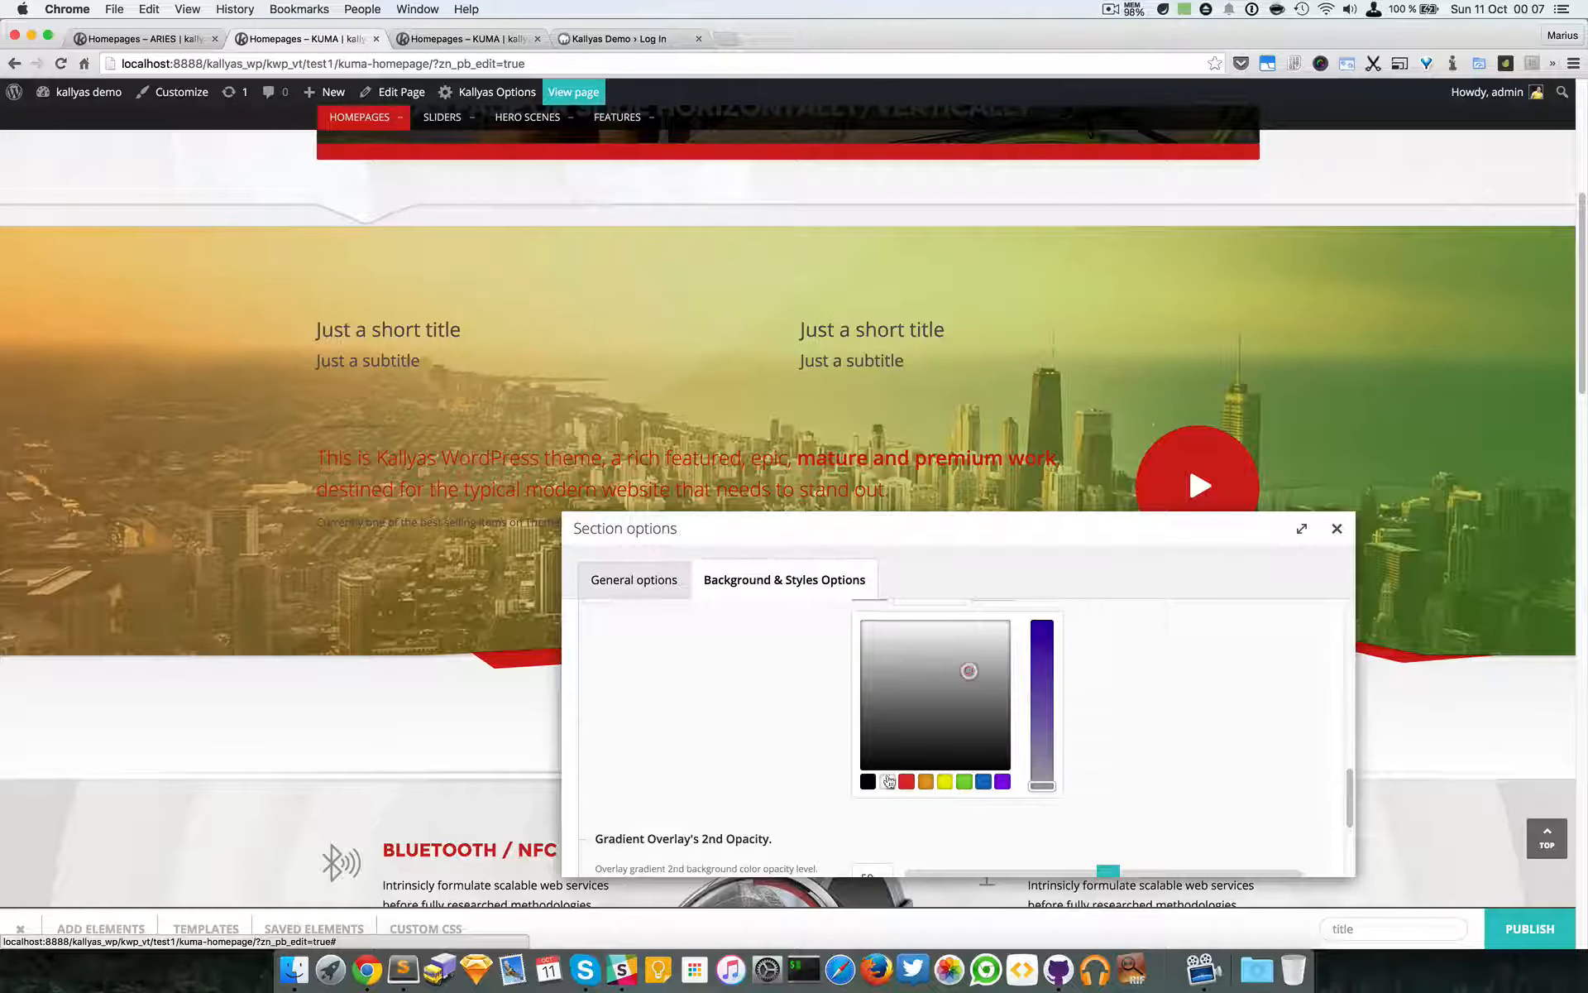
{"action": "scroll", "coordinate": [1125, 736], "scroll_direction": "down", "scroll_amount": 3}
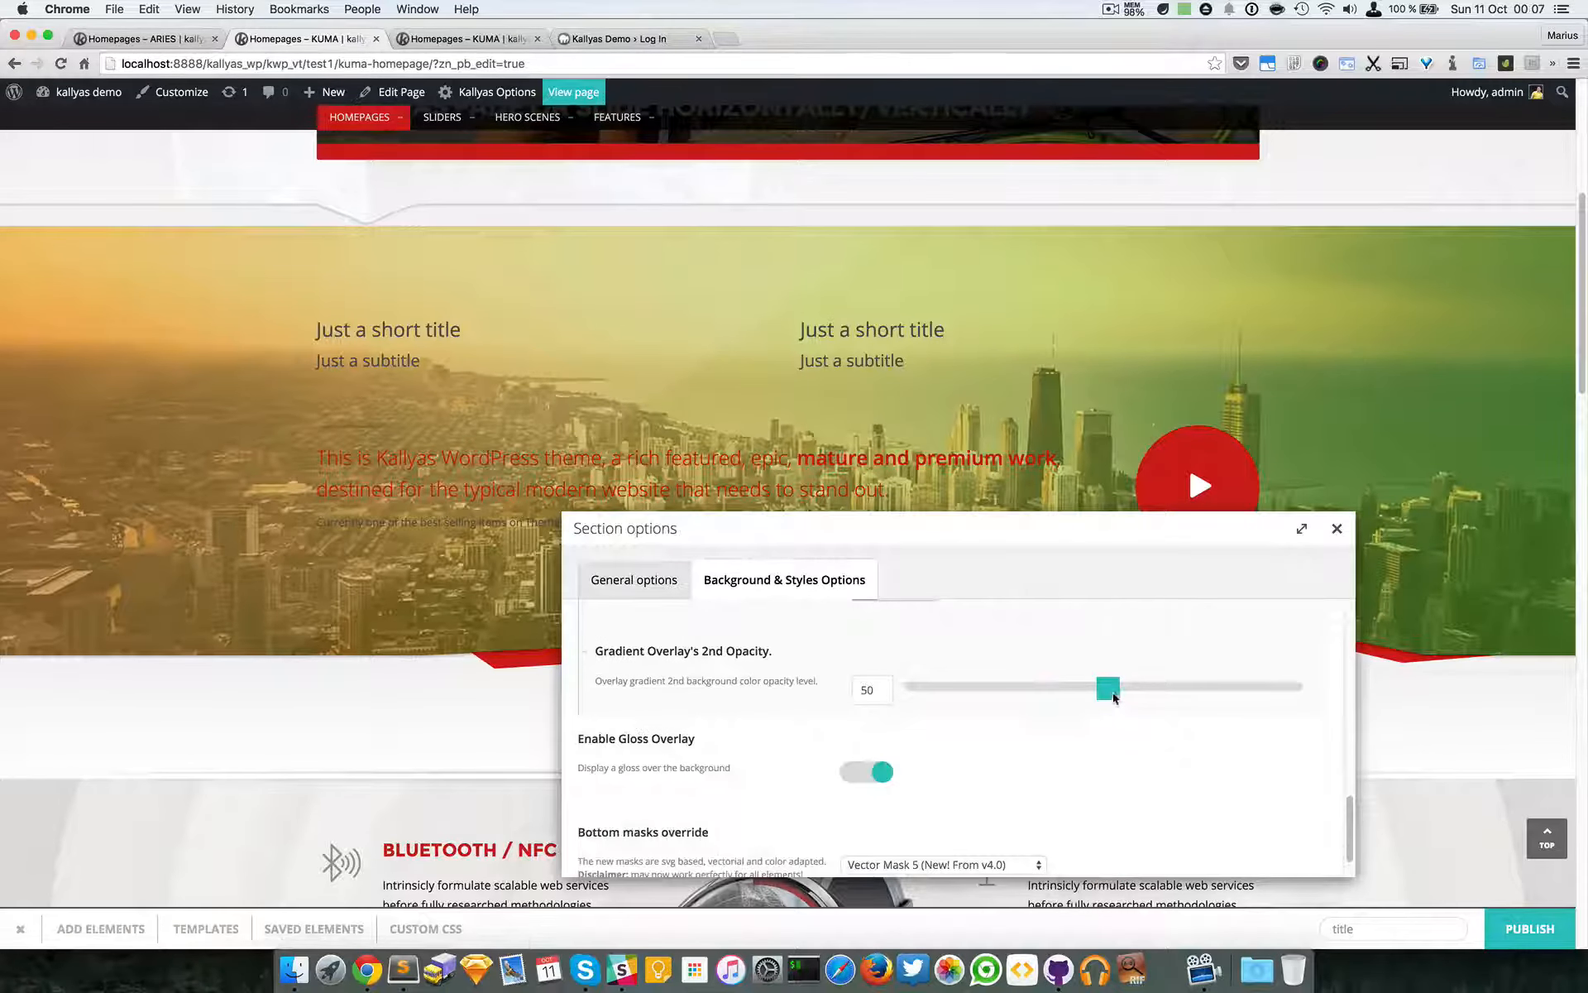
{"action": "left_click_drag", "start_coordinate": [1113, 697], "coordinate": [1249, 697]}
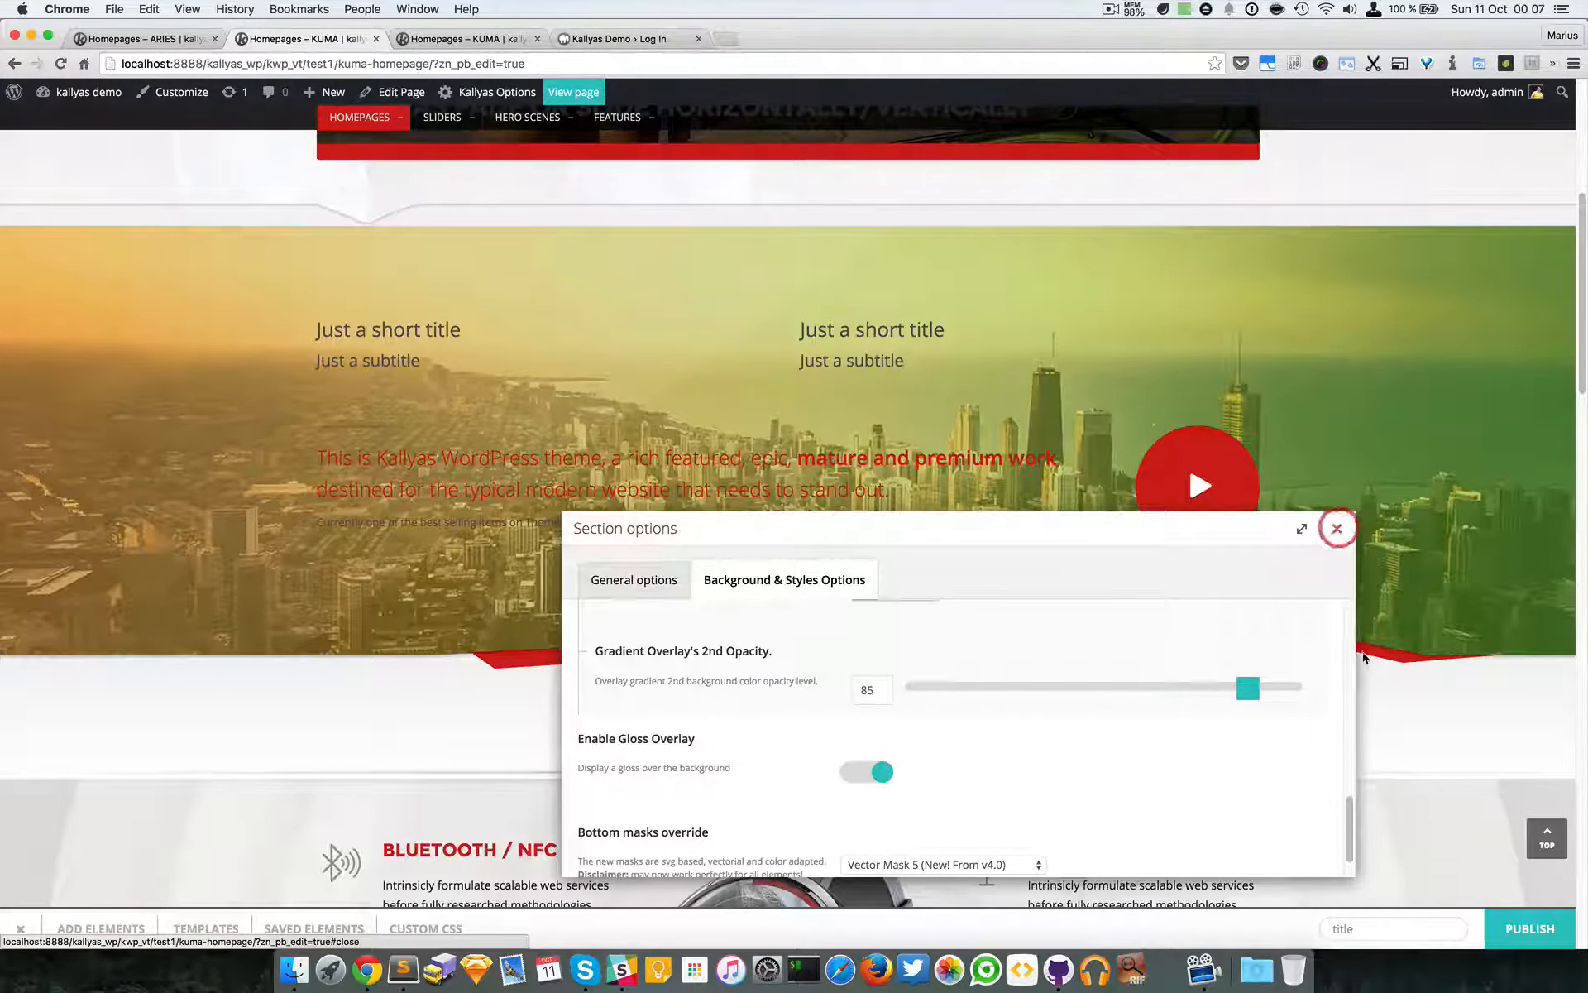
{"action": "left_click", "coordinate": [1337, 529]}
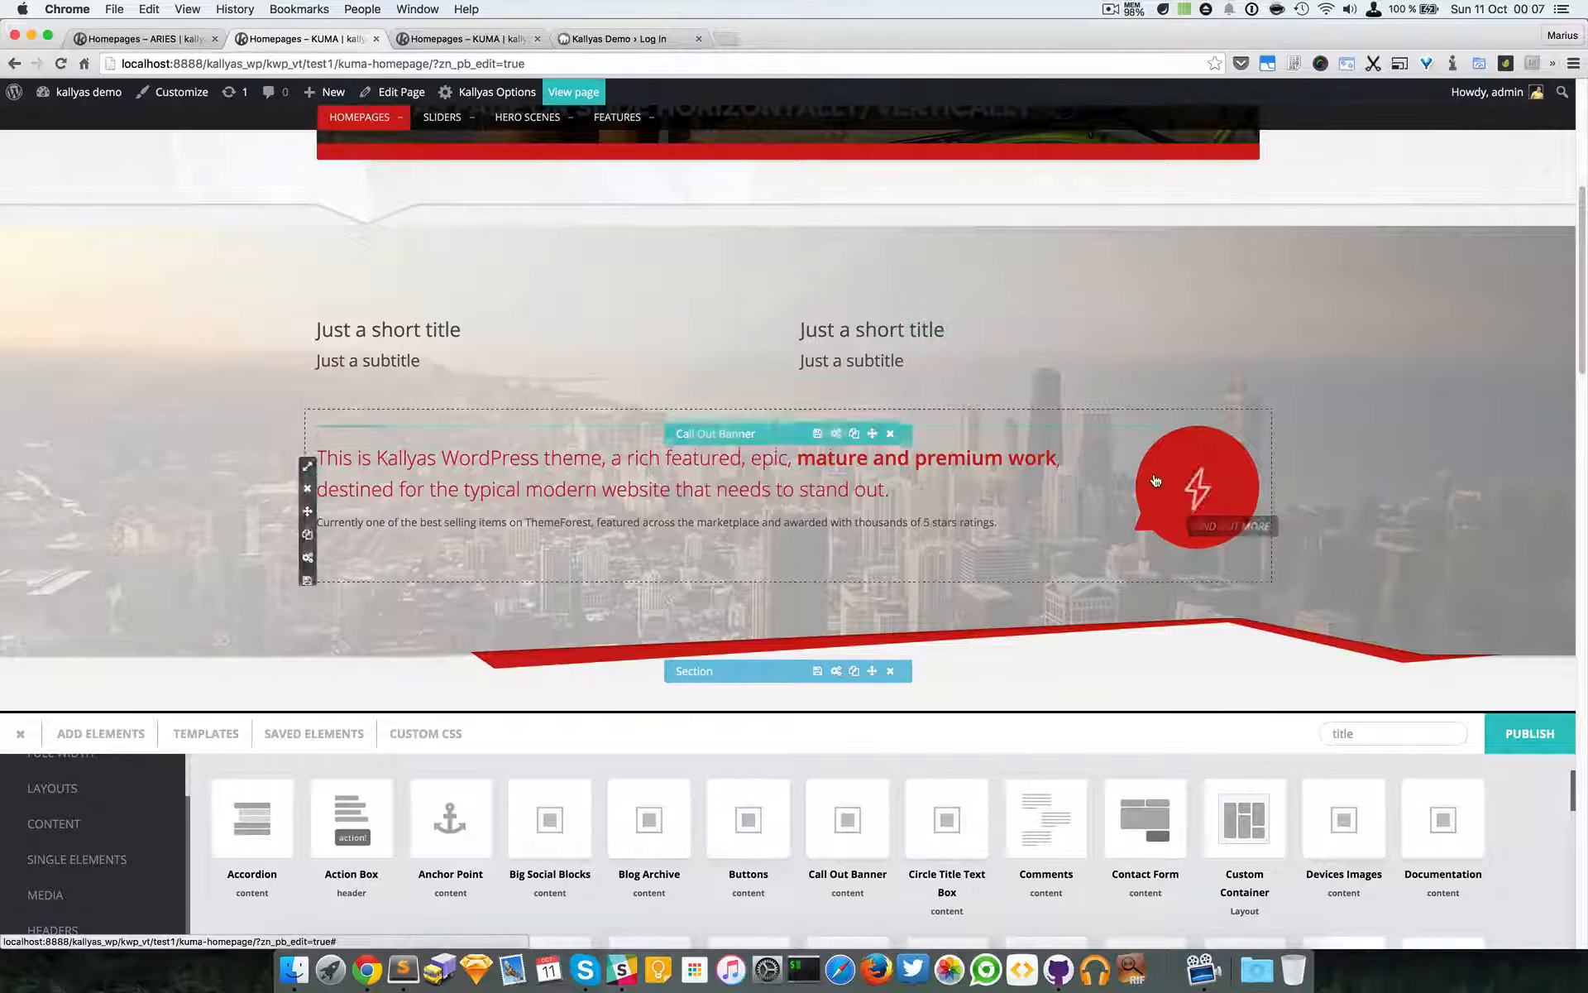
Publish the page and inspect the second title column's markup with the browser's developer tools.
{"action": "left_click", "coordinate": [1540, 741]}
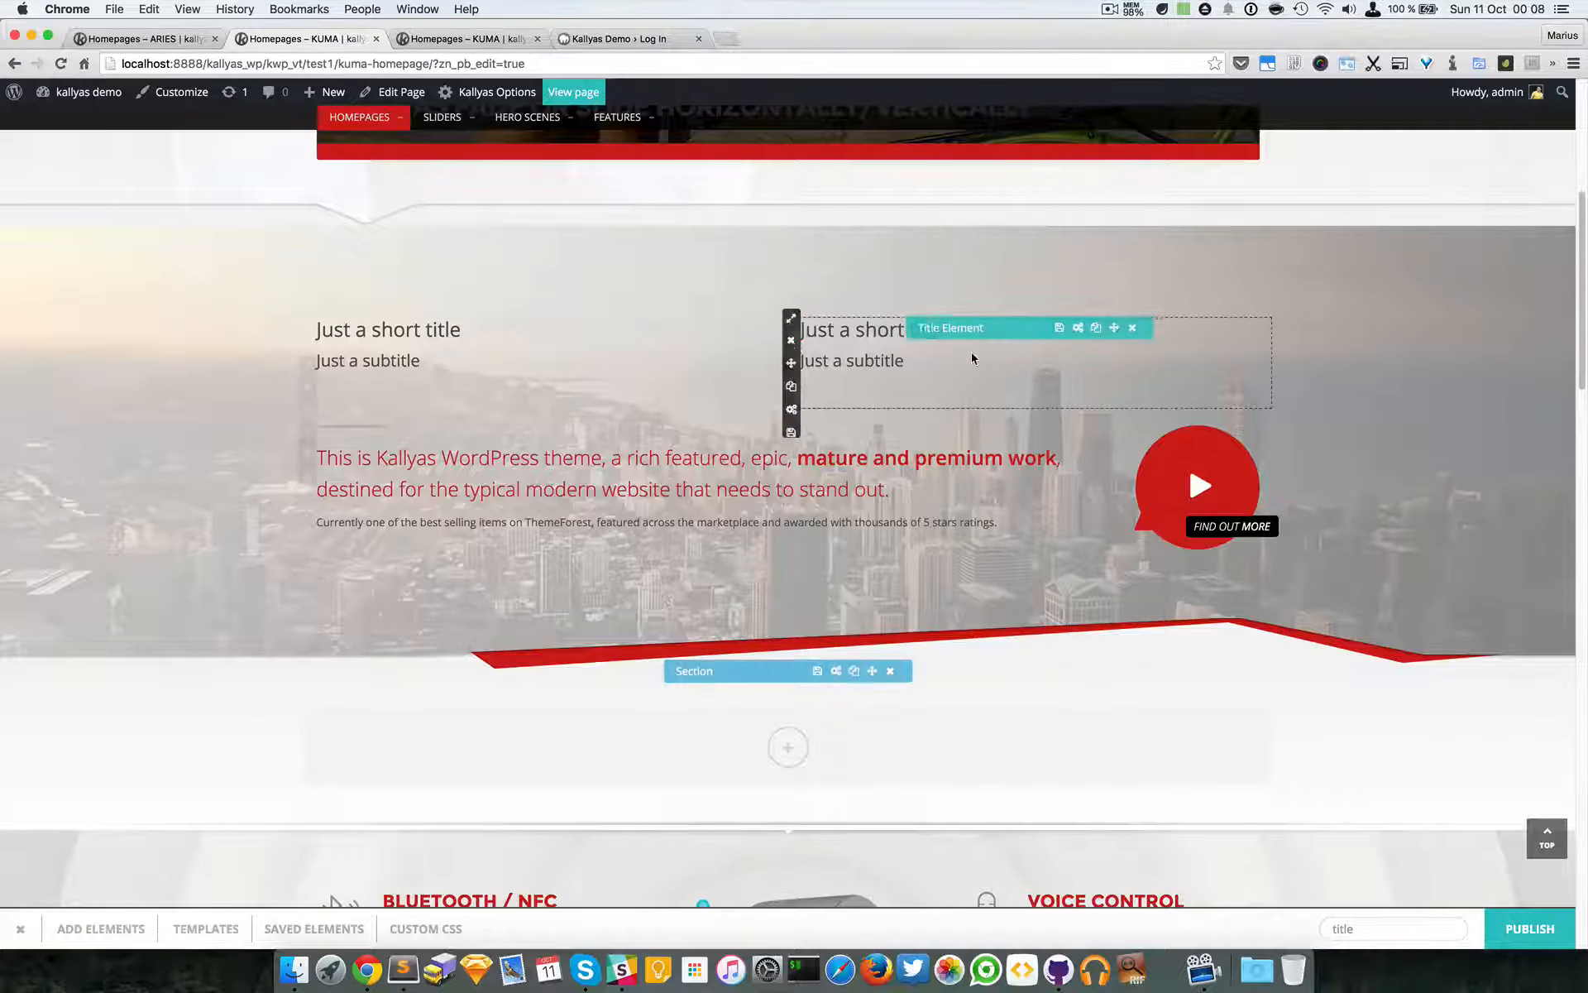
{"action": "right_click", "coordinate": [898, 351]}
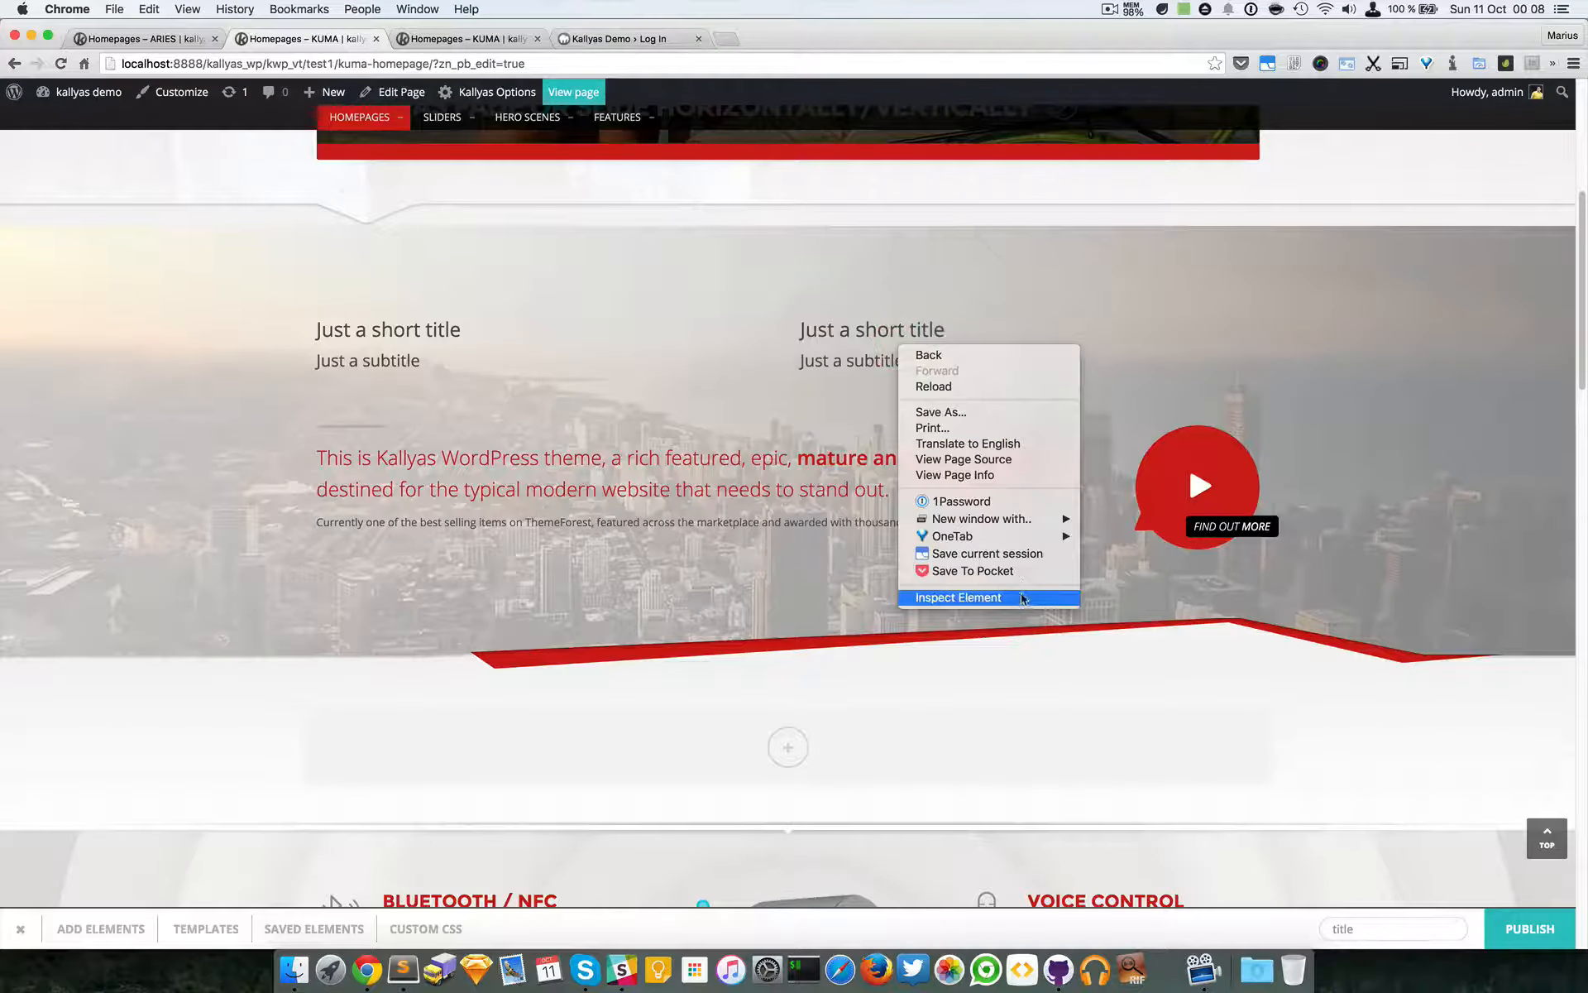
{"action": "left_click", "coordinate": [936, 598]}
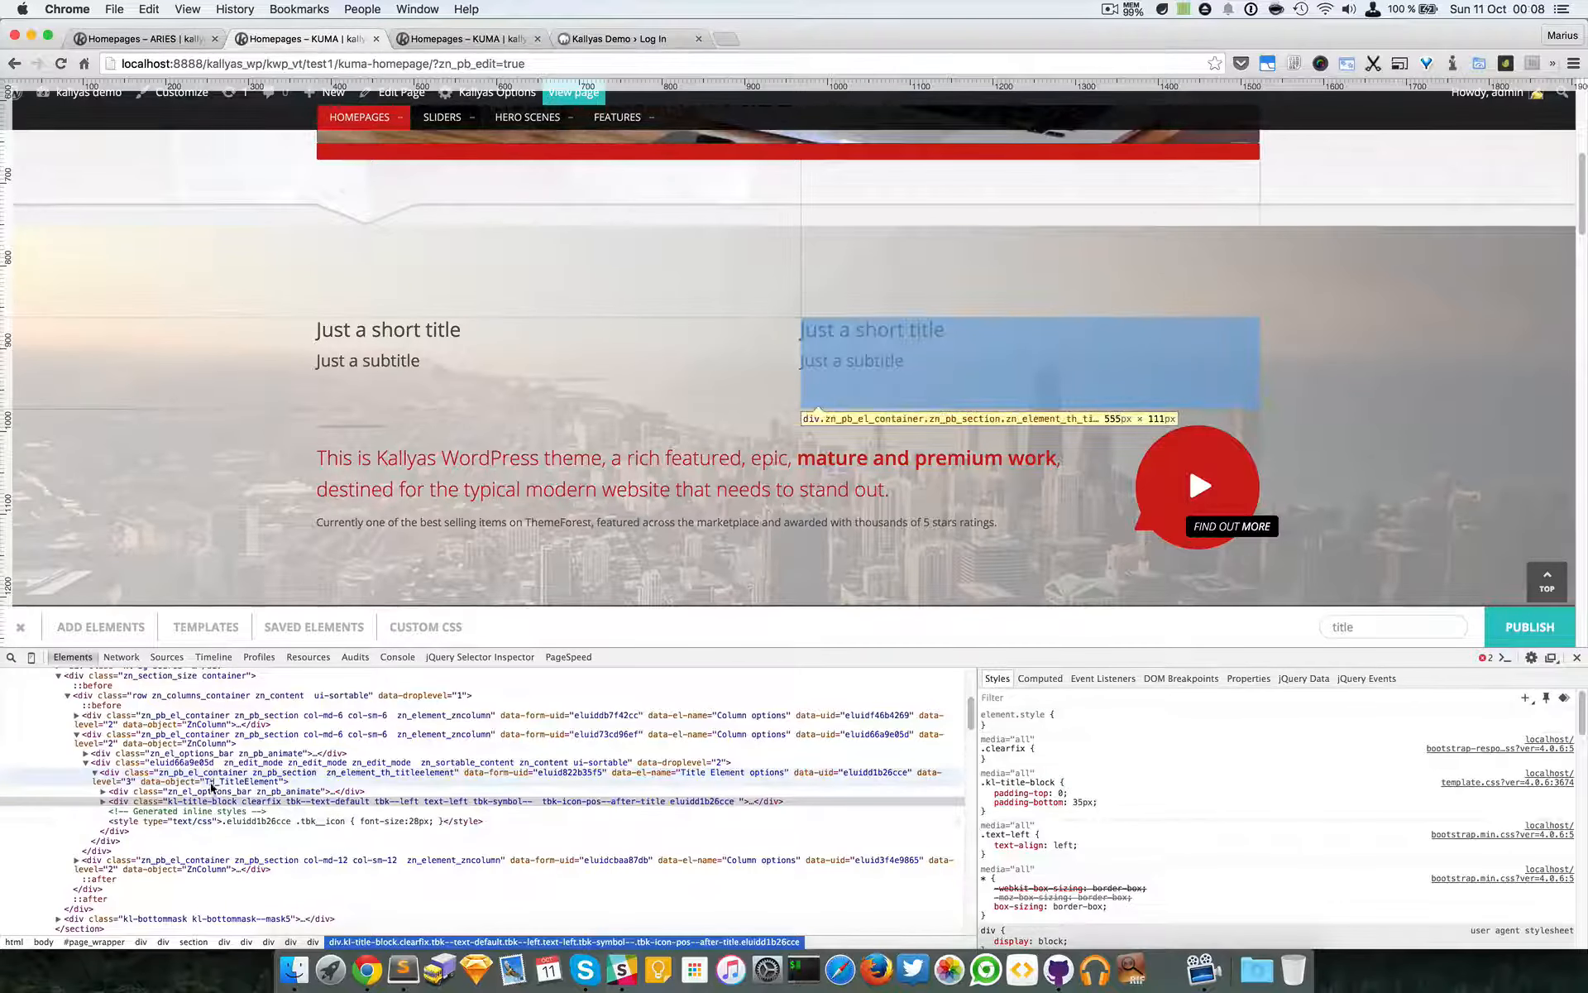
{"action": "left_click", "coordinate": [1578, 659]}
Open the published page in a new tab, examine the skyline section there, and return to the page builder tab.
{"action": "left_click", "coordinate": [589, 88]}
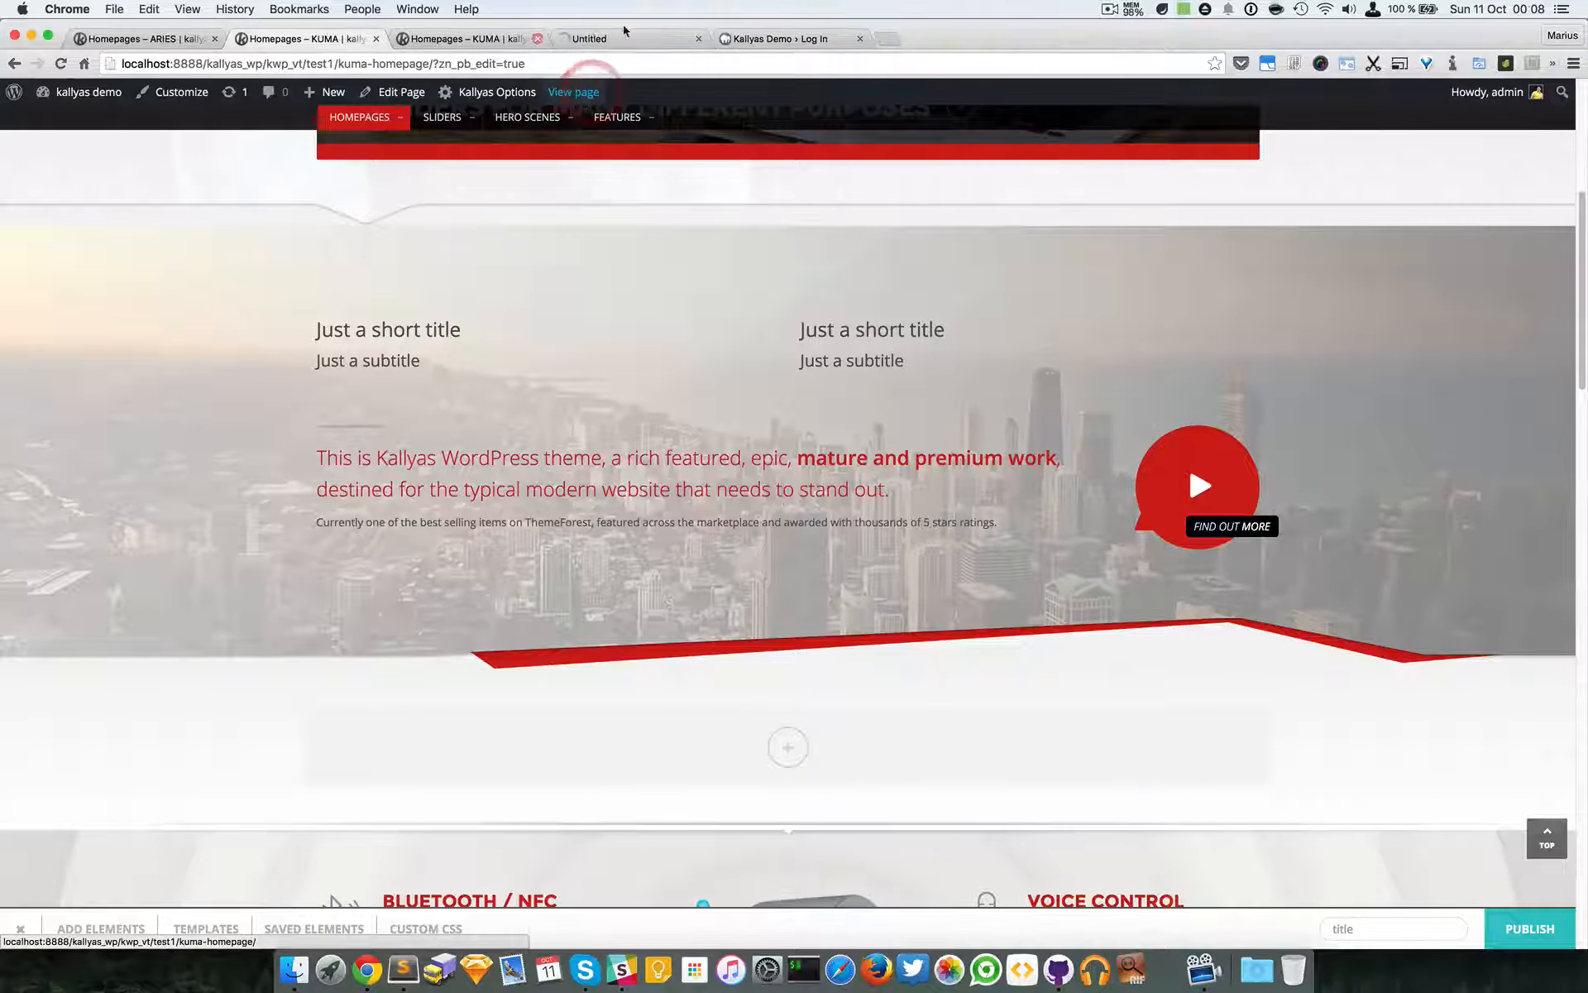
{"action": "left_click", "coordinate": [509, 38]}
{"action": "scroll", "coordinate": [762, 439], "scroll_direction": "down", "scroll_amount": 5}
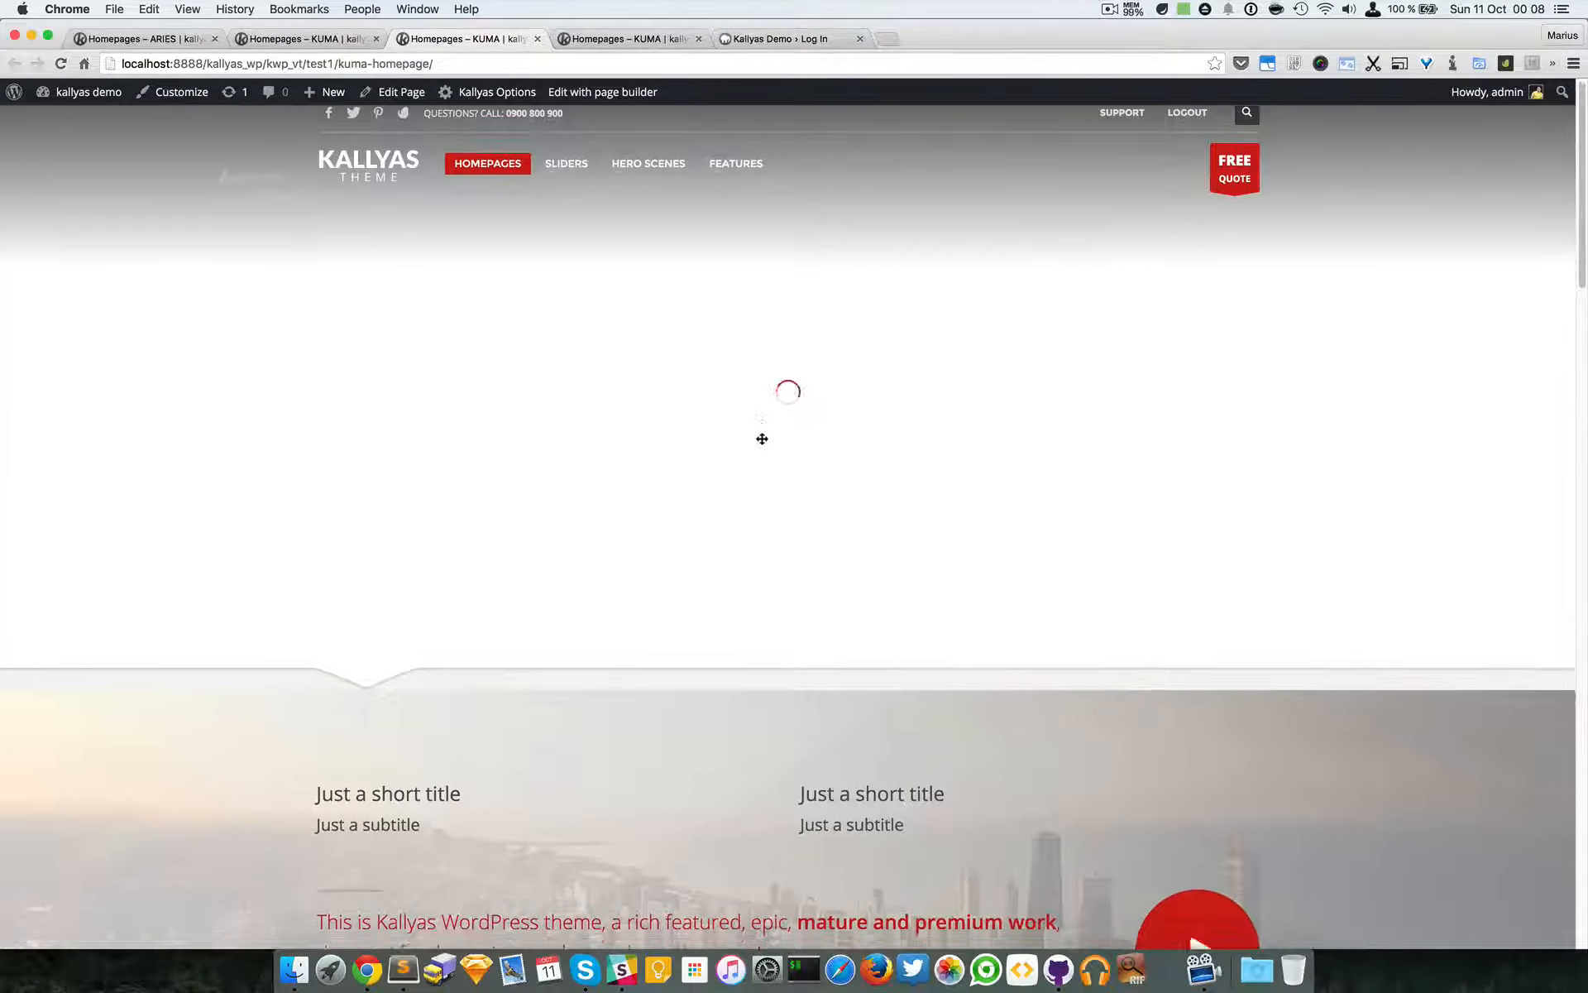
{"action": "scroll", "coordinate": [896, 554], "scroll_direction": "down", "scroll_amount": 2}
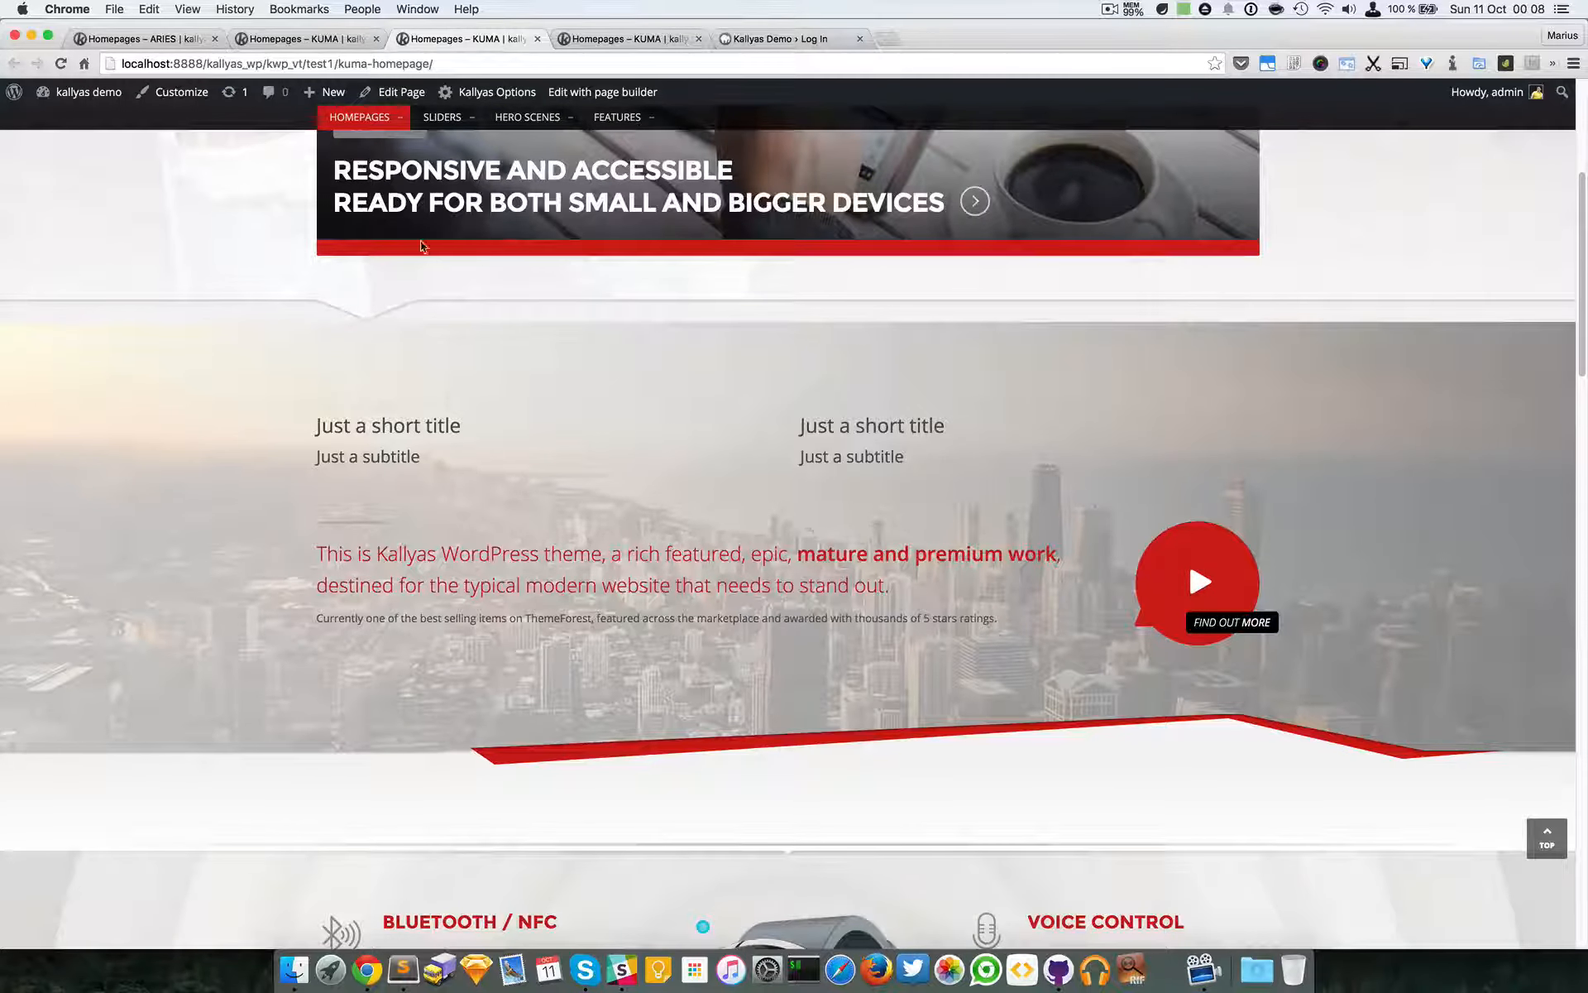
{"action": "left_click", "coordinate": [325, 37]}
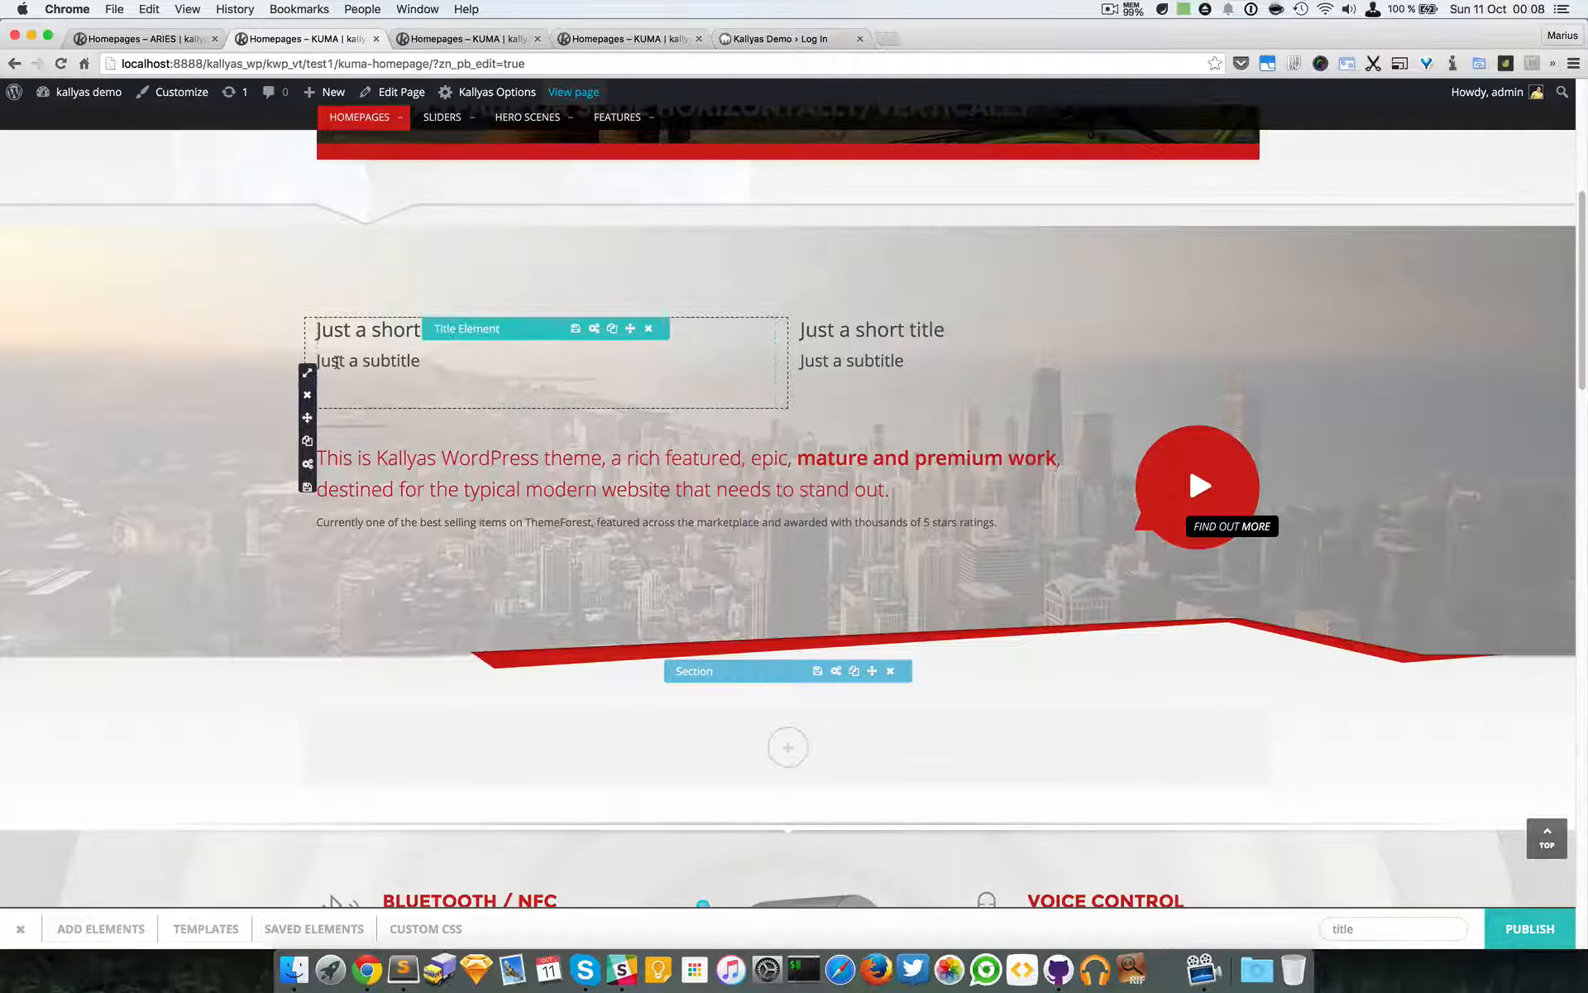
Set the first title column's Column offset to 2 offset and close the column options.
{"action": "left_click", "coordinate": [306, 465]}
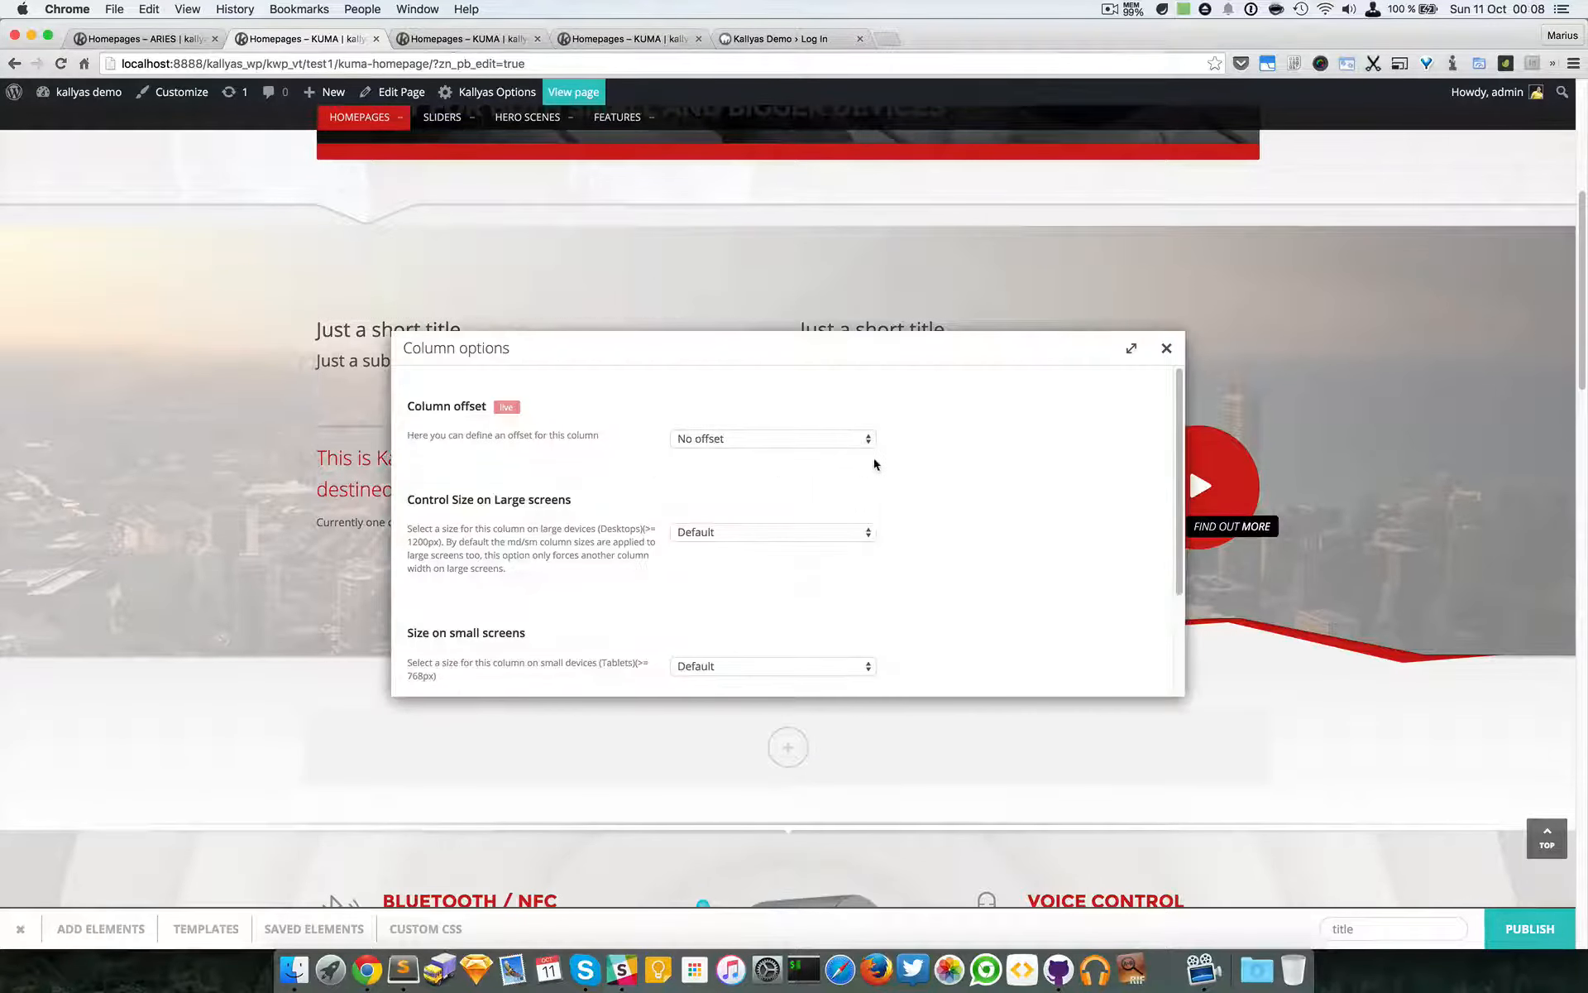
{"action": "left_click_drag", "start_coordinate": [587, 338], "coordinate": [636, 435]}
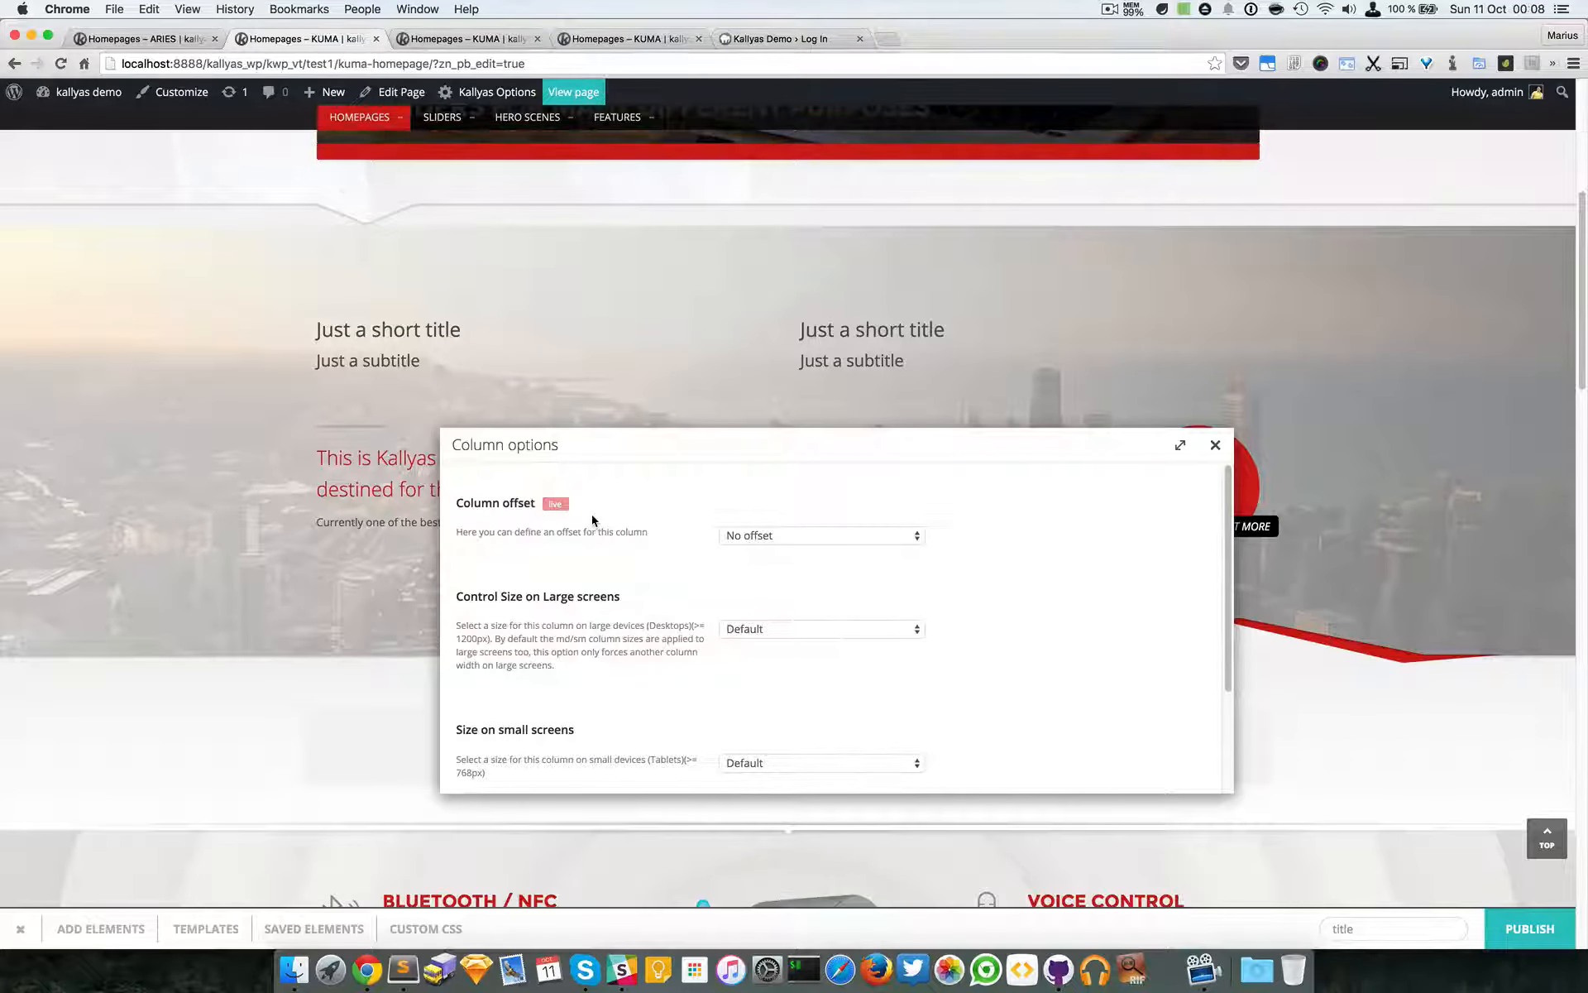
{"action": "left_click", "coordinate": [763, 534]}
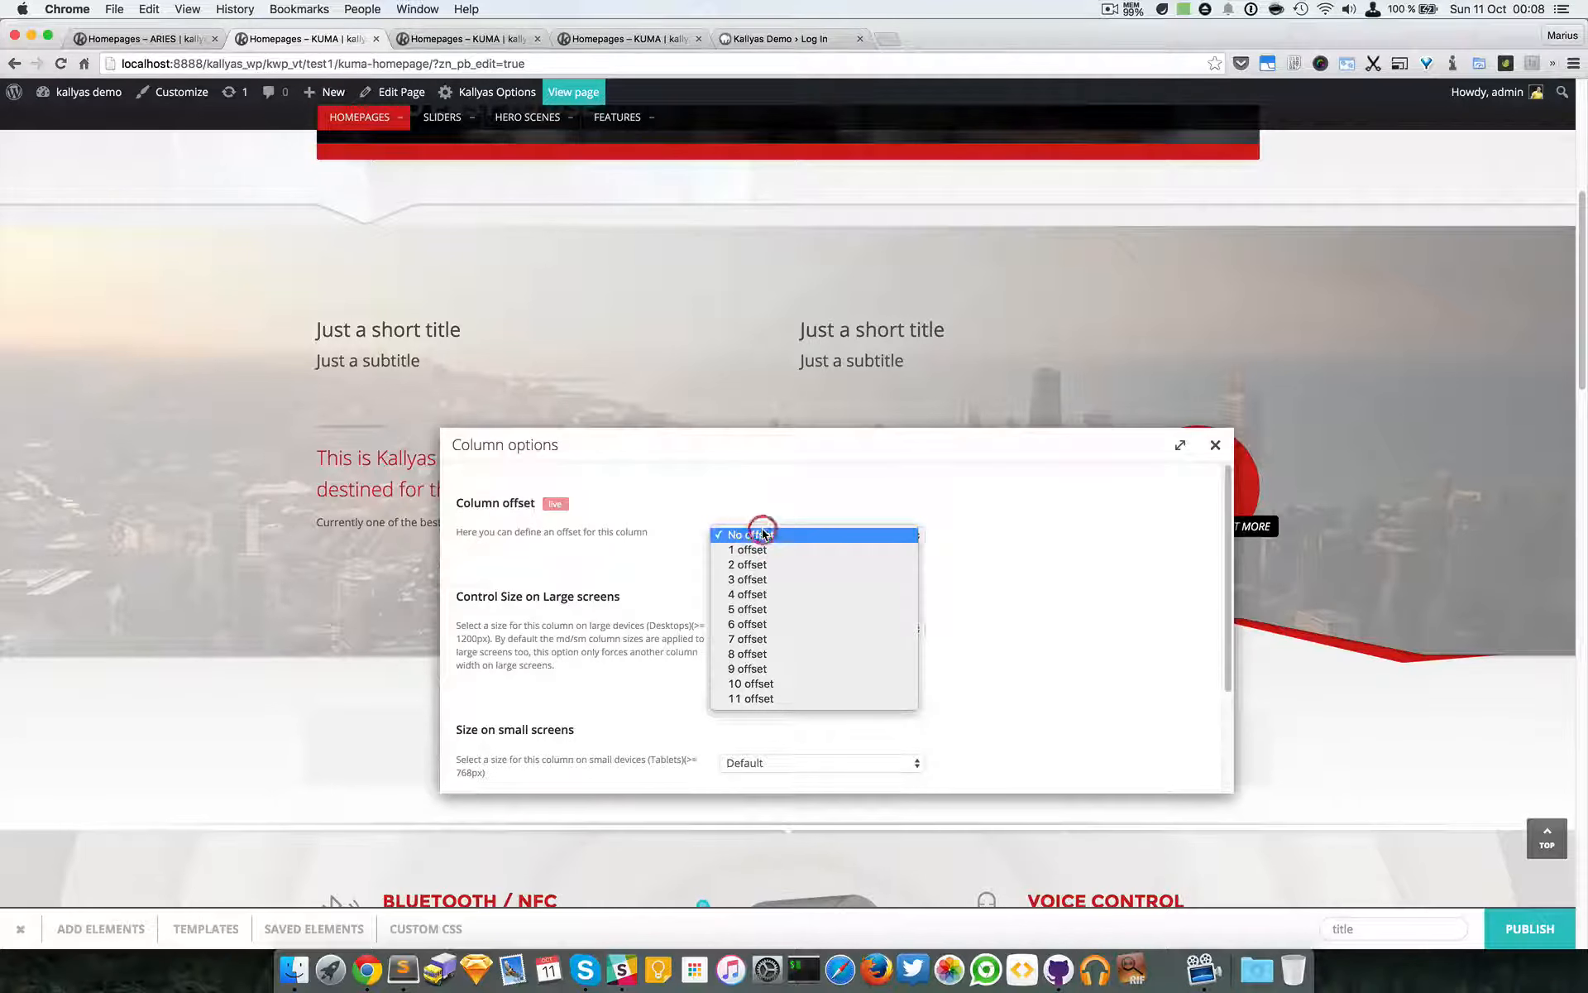
{"action": "left_click", "coordinate": [825, 564]}
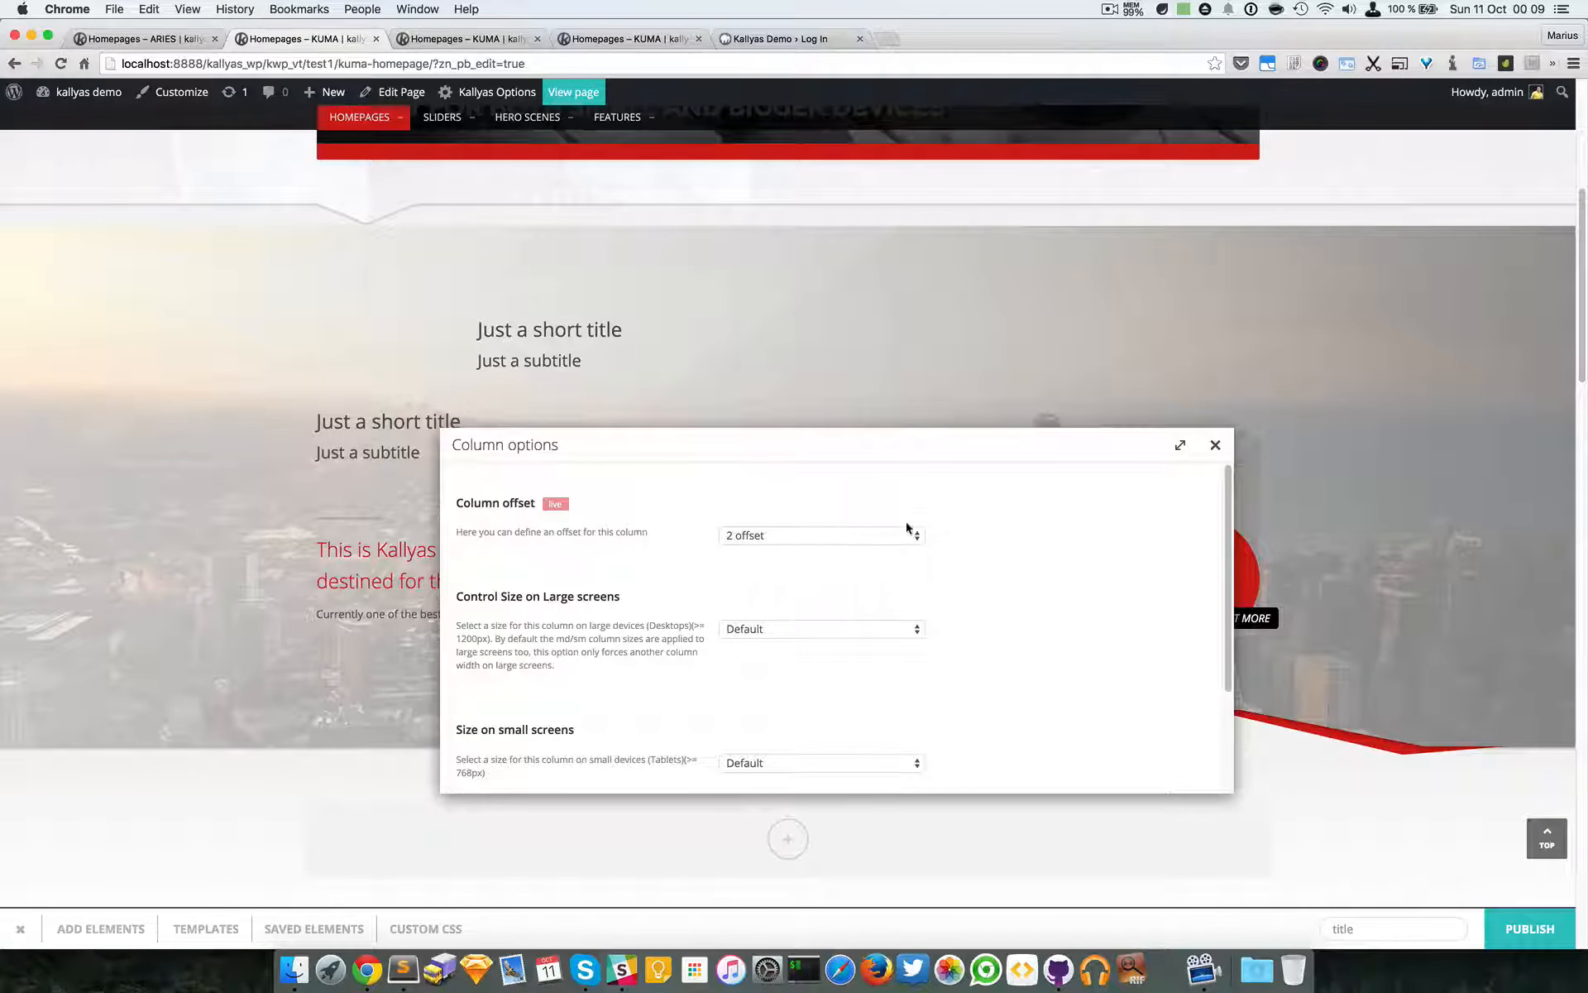
{"action": "left_click", "coordinate": [1216, 445]}
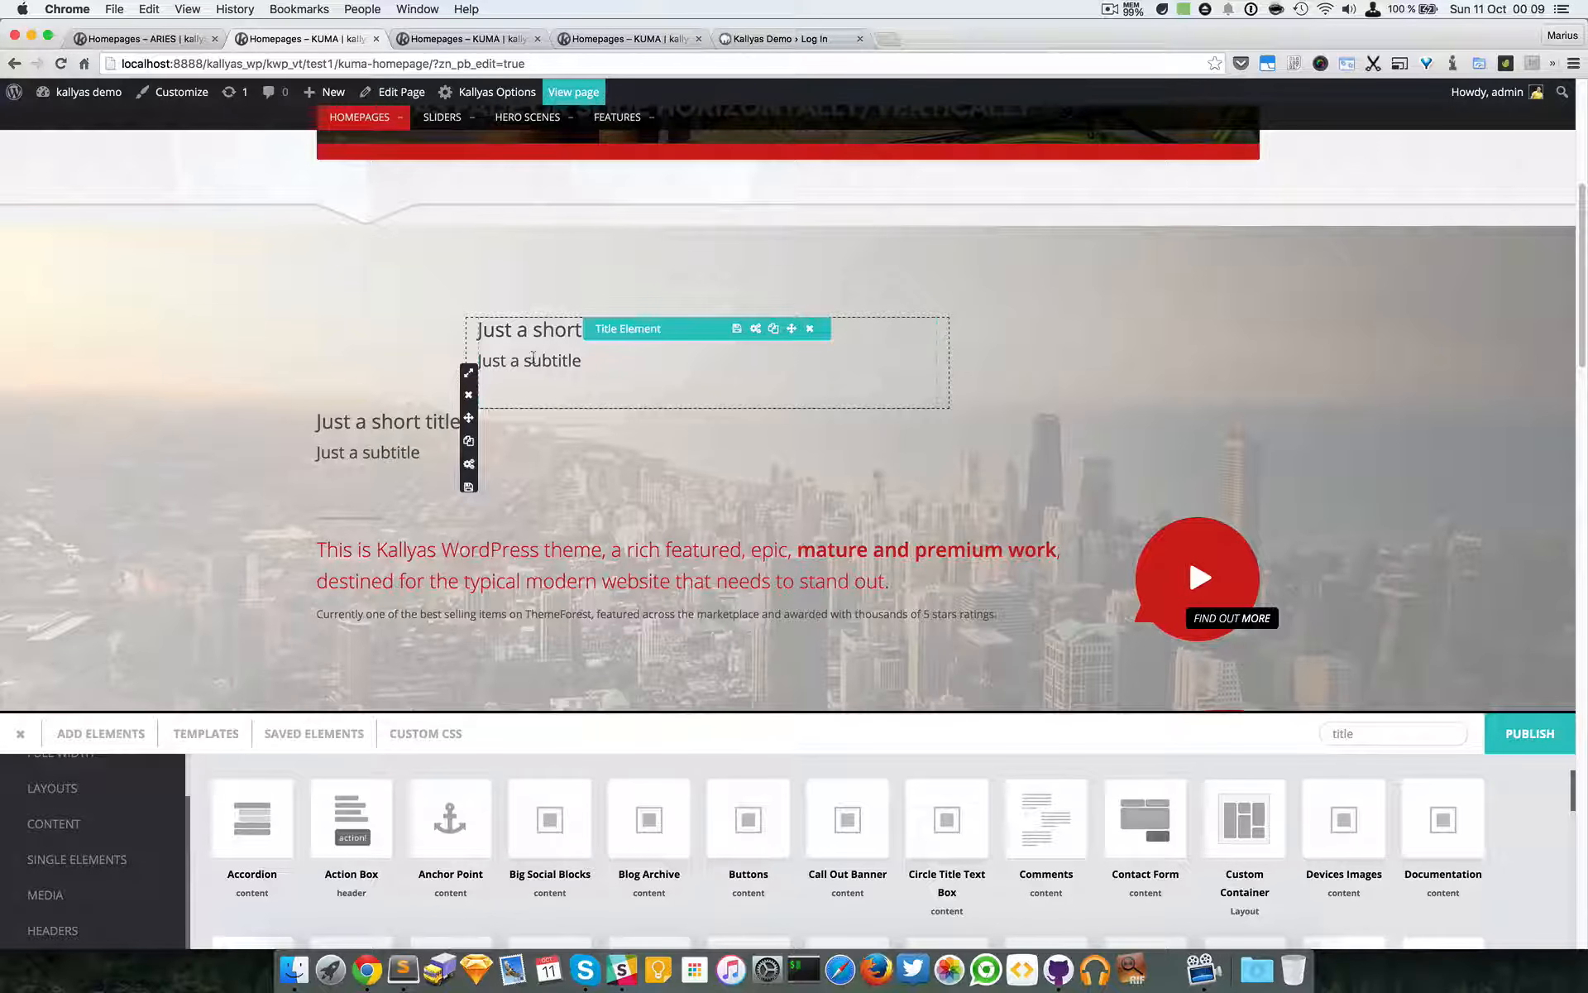
Set the same title column's Column offset to 6 offset and close its options.
{"action": "left_click", "coordinate": [469, 465]}
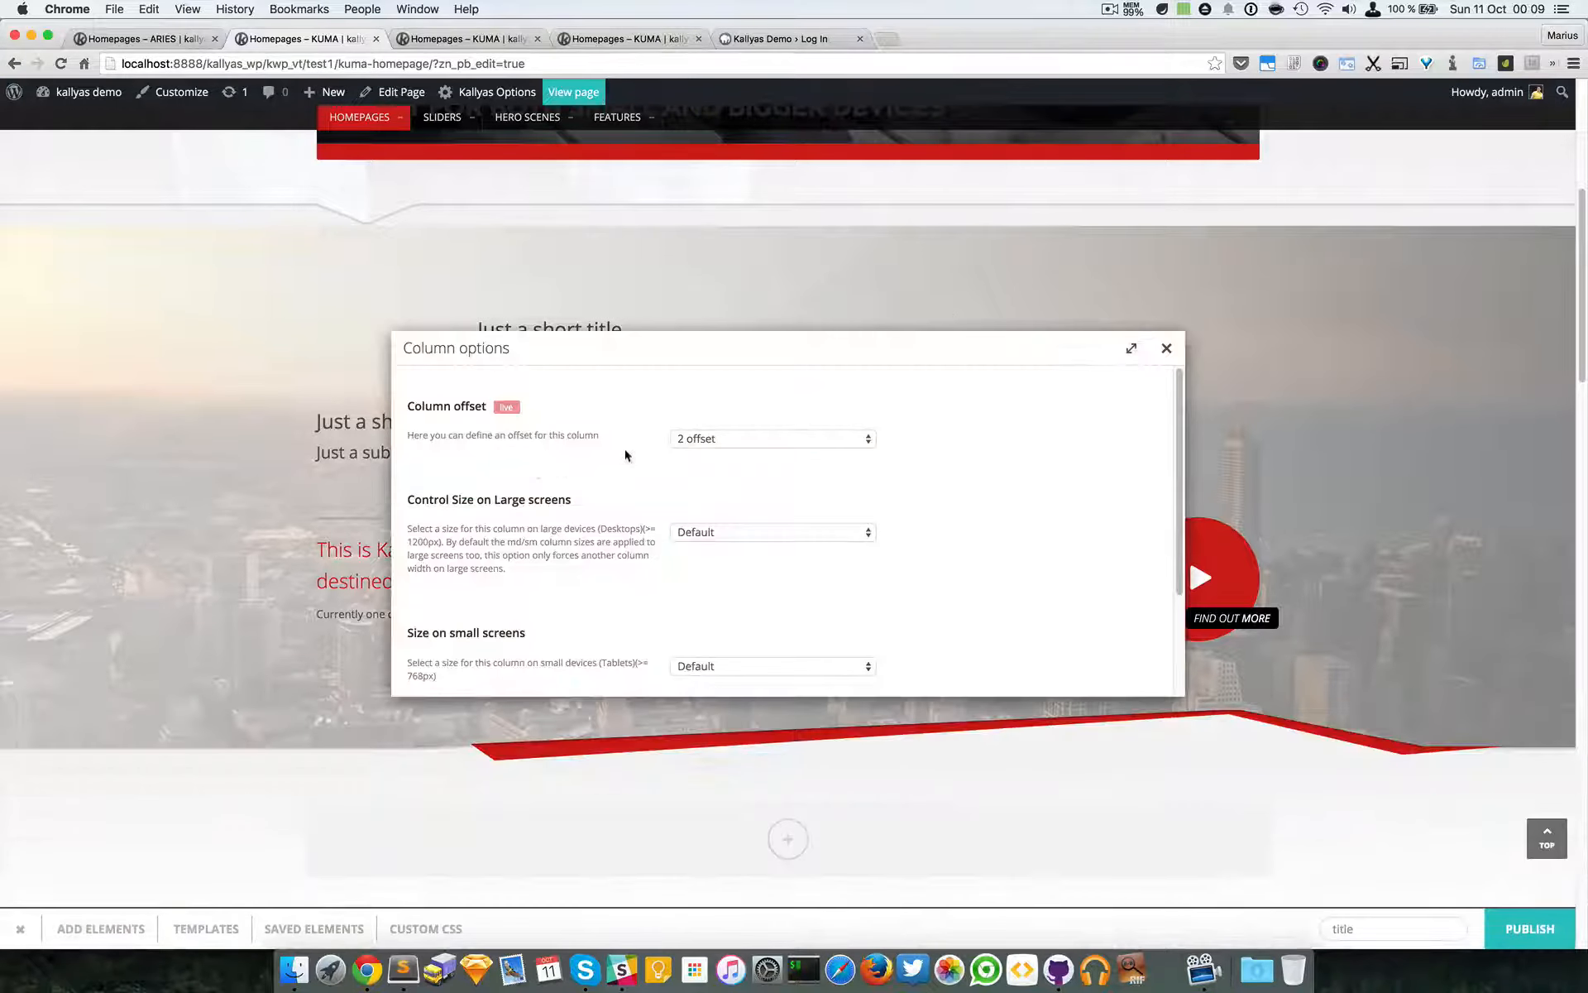
{"action": "left_click_drag", "start_coordinate": [689, 354], "coordinate": [716, 454]}
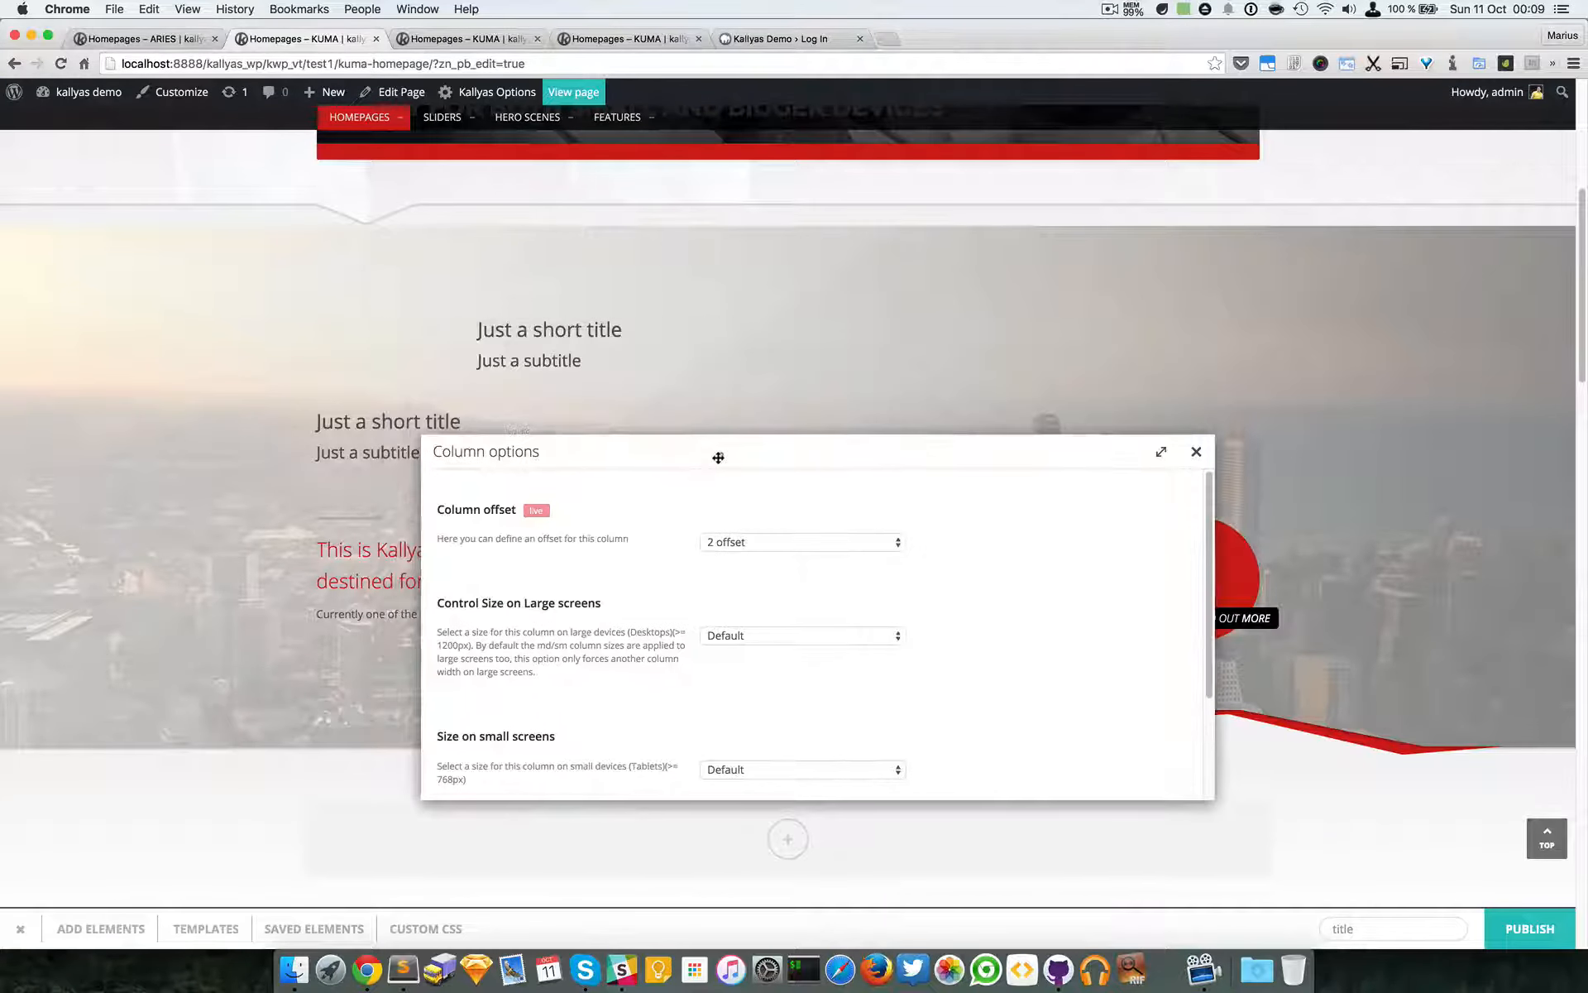
{"action": "left_click", "coordinate": [769, 549]}
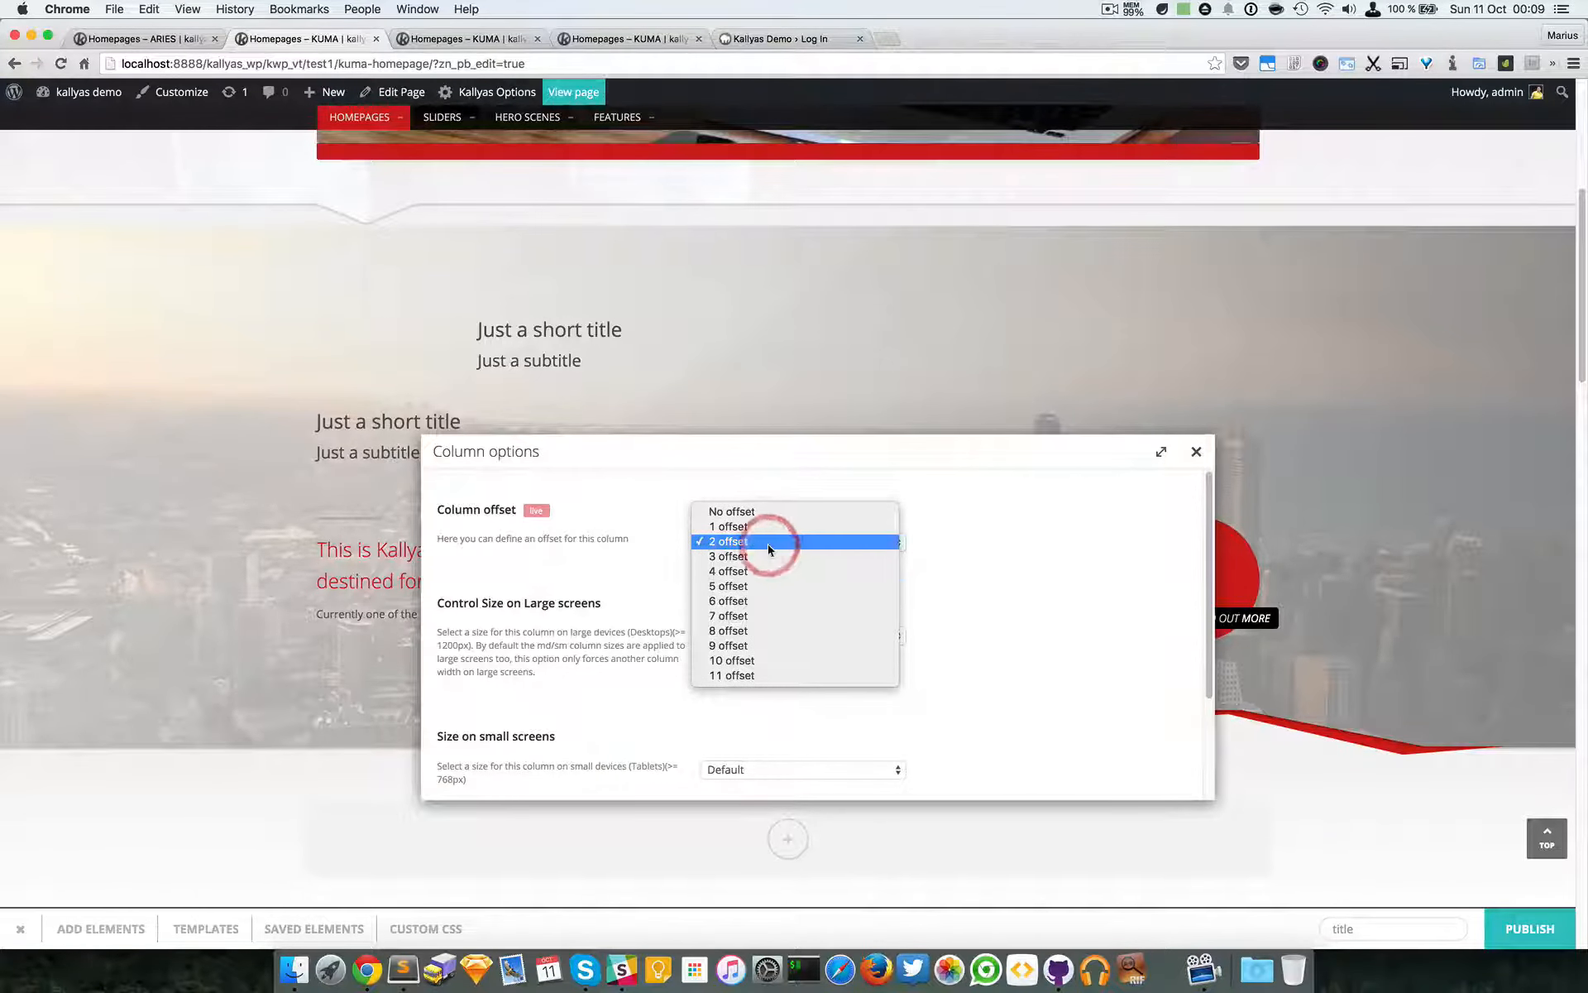
{"action": "left_click", "coordinate": [764, 602]}
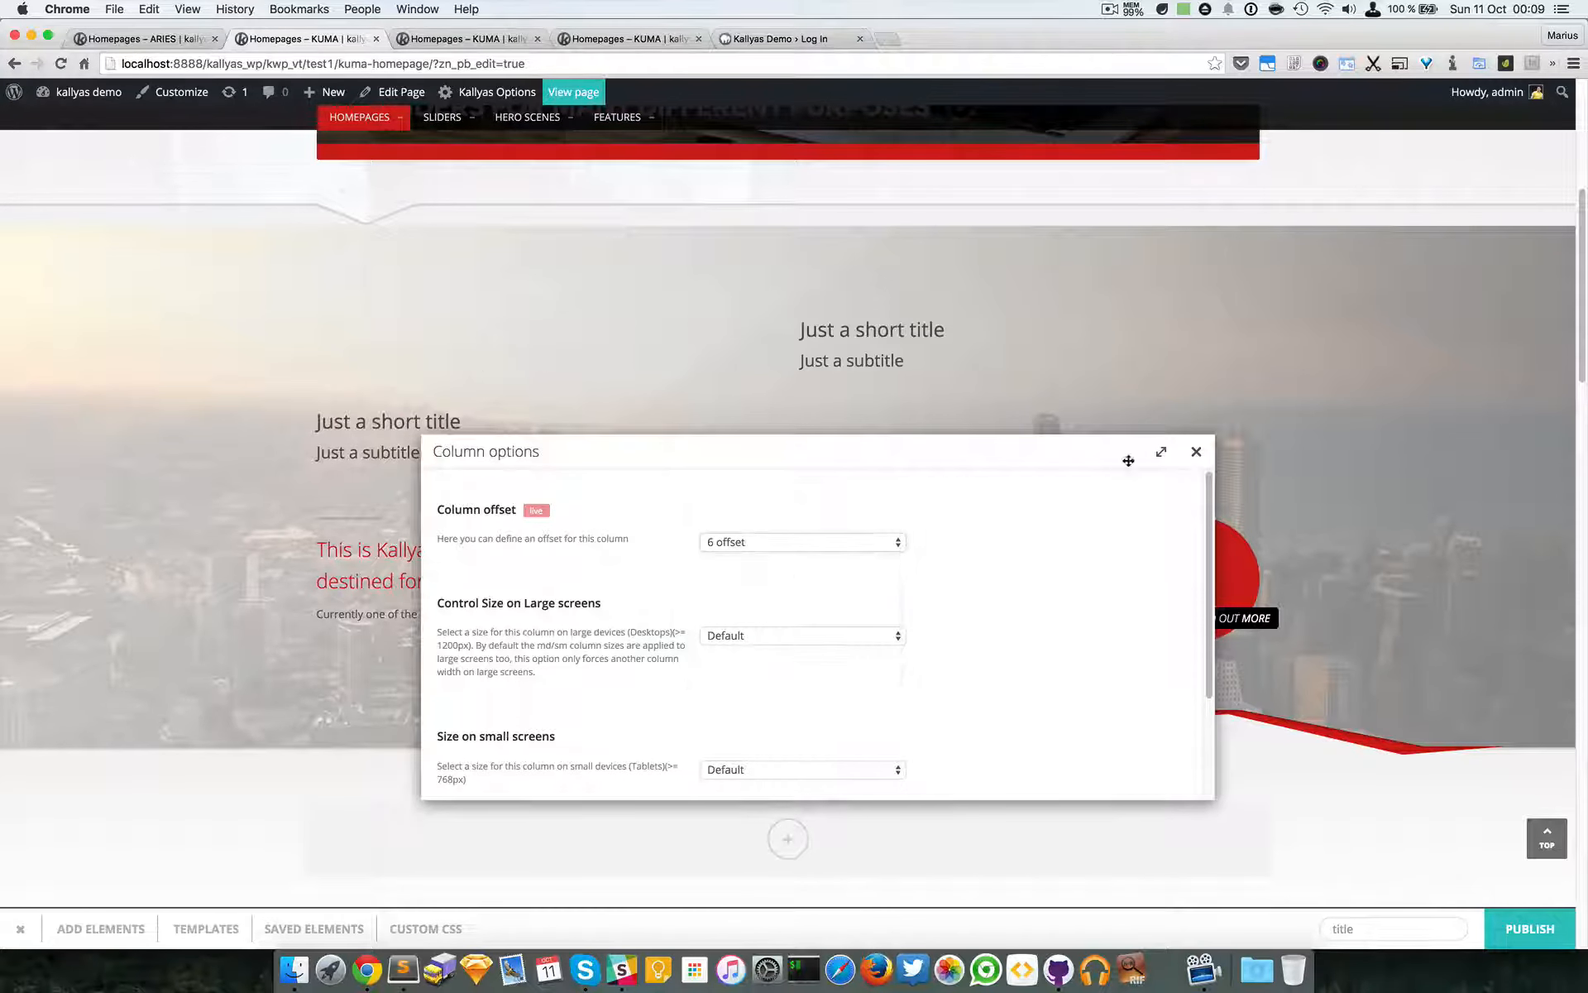
{"action": "left_click", "coordinate": [1196, 452]}
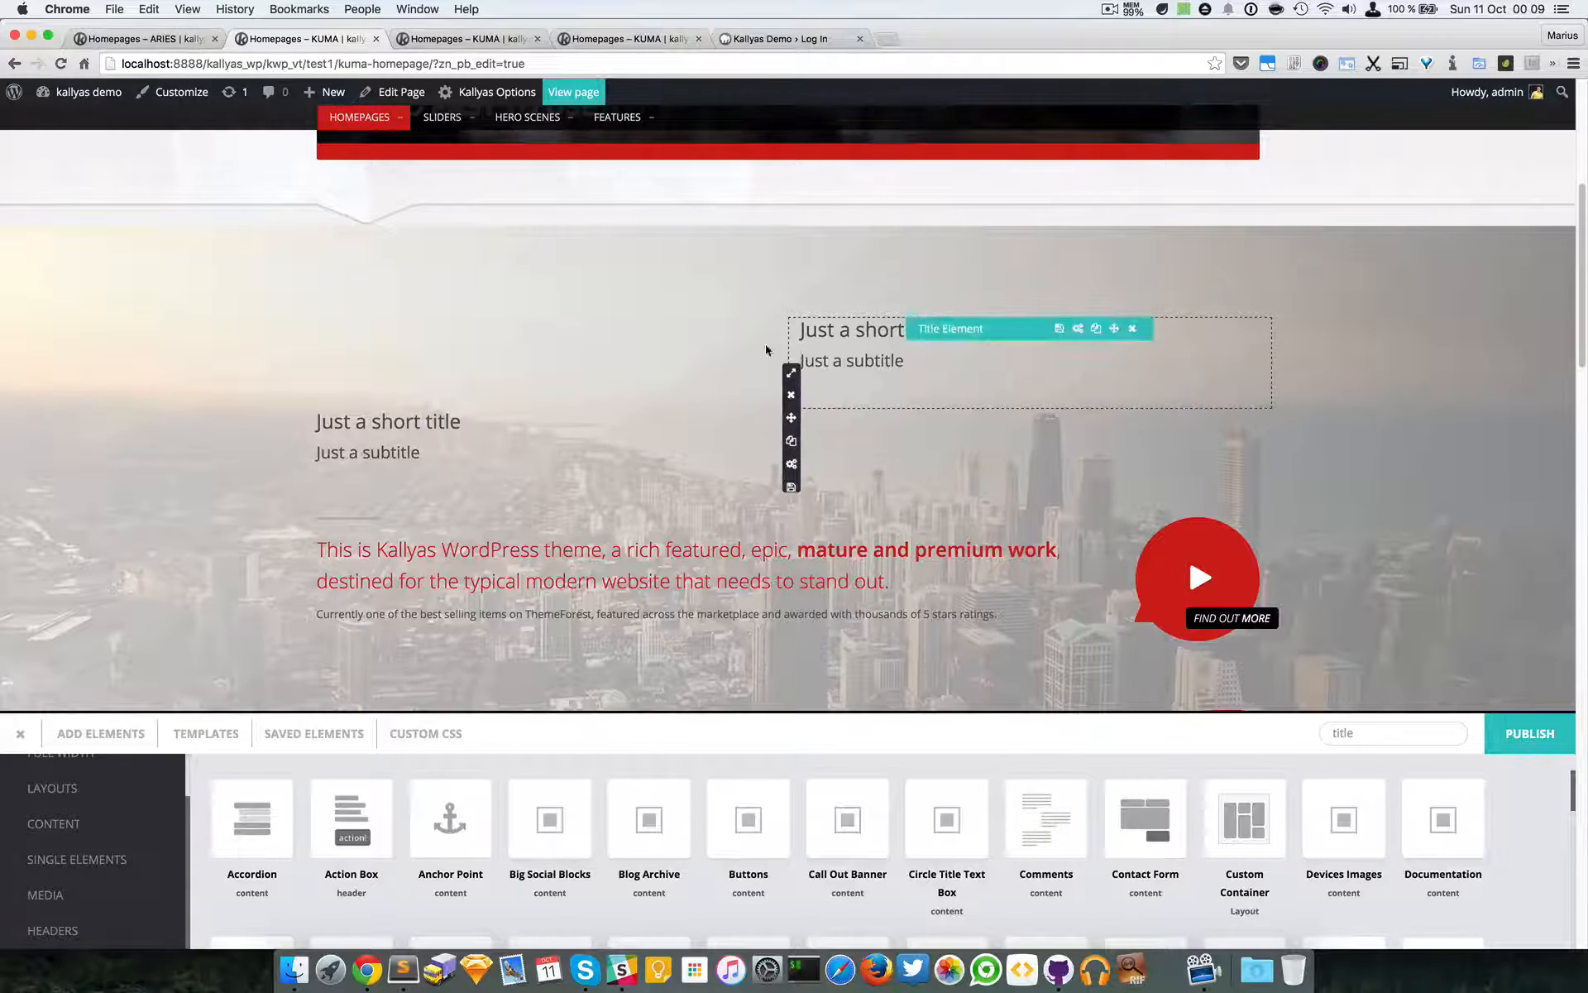
Reset the shifted title column's Column offset to No offset.
{"action": "left_click", "coordinate": [791, 441]}
{"action": "left_click", "coordinate": [738, 435]}
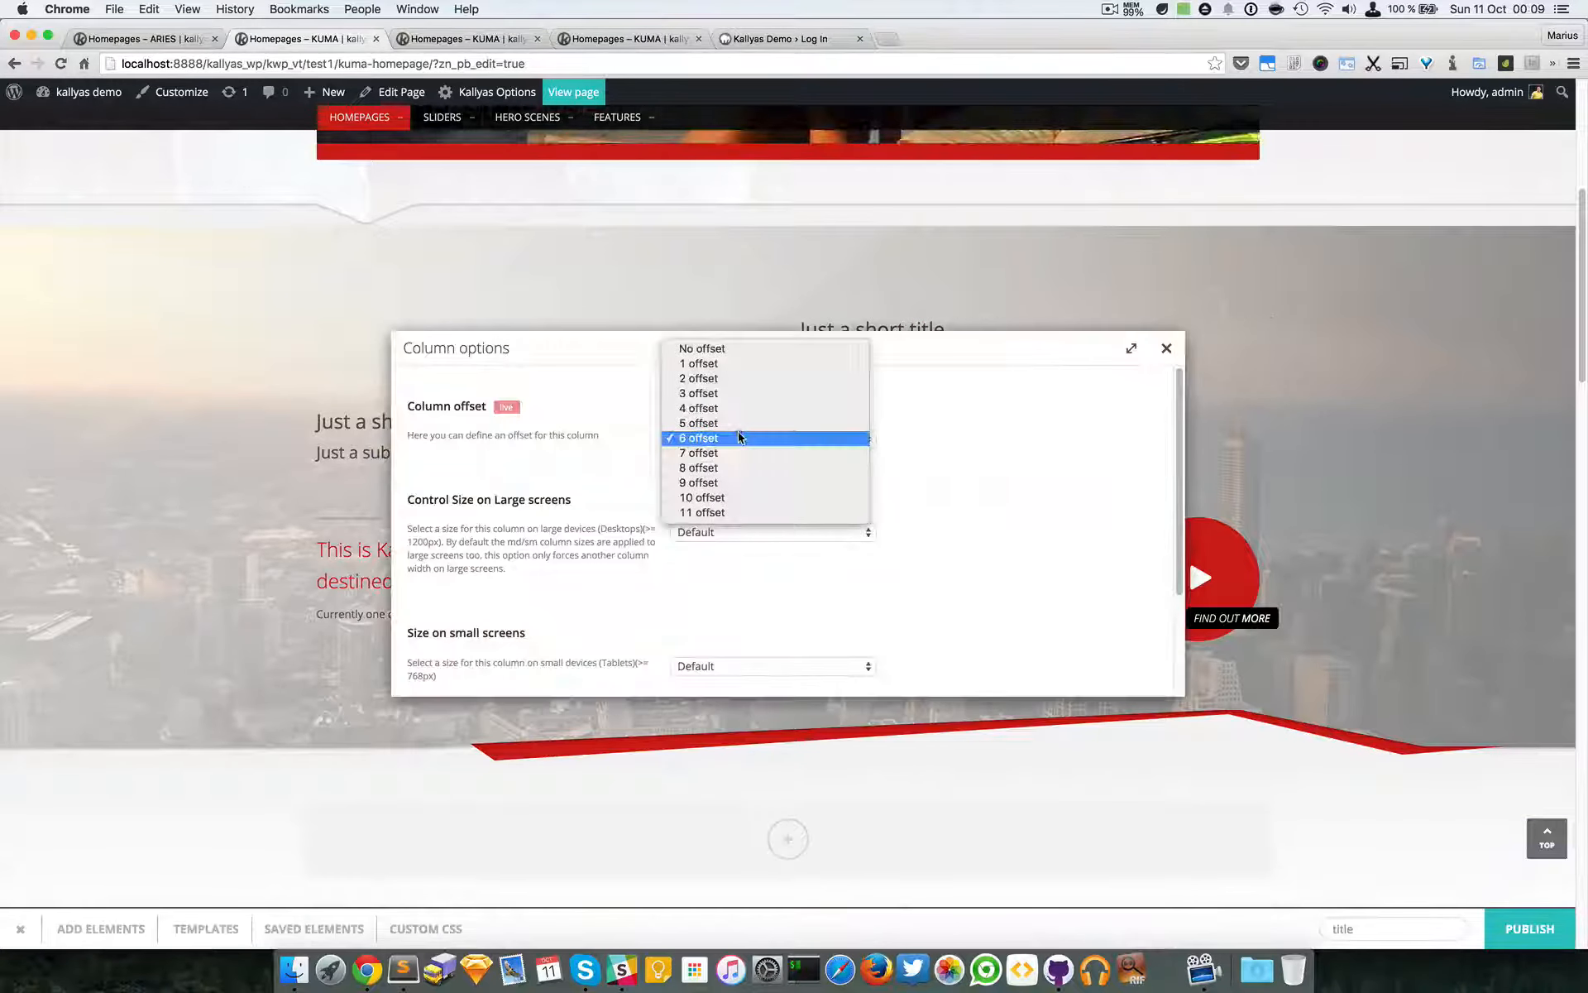
{"action": "left_click", "coordinate": [741, 354]}
{"action": "left_click_drag", "start_coordinate": [762, 338], "coordinate": [787, 450]}
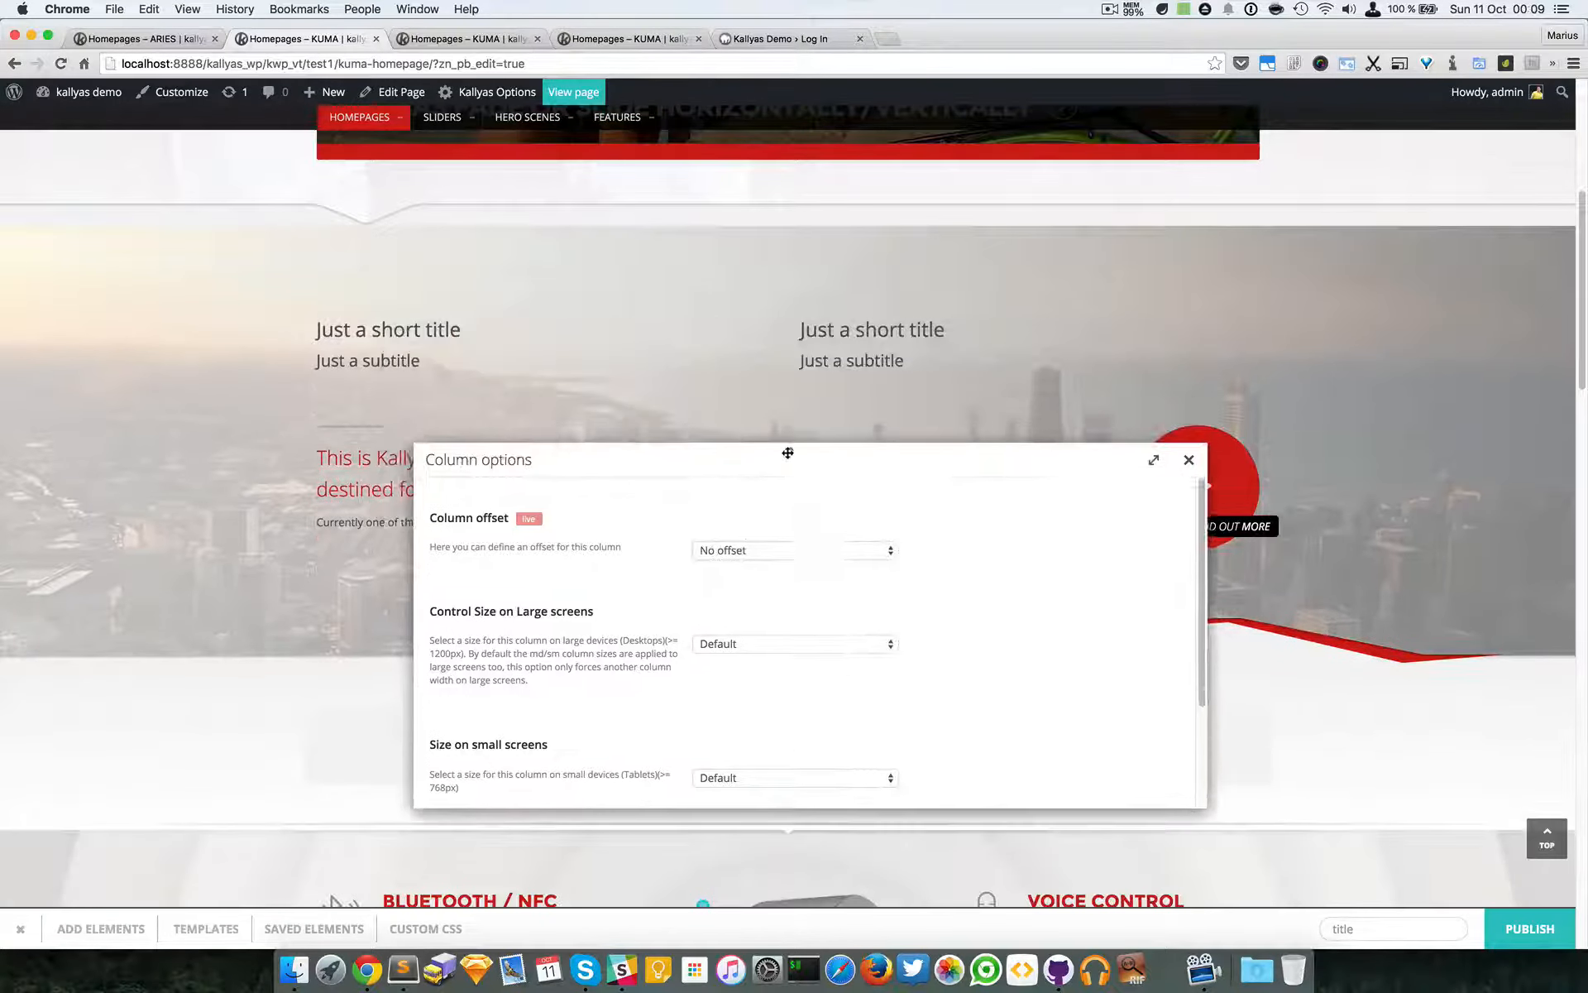
Examine the column's size options for large, small and extra small screens, including the widths offered for large screens.
{"action": "scroll", "coordinate": [589, 613], "scroll_direction": "down", "scroll_amount": 1}
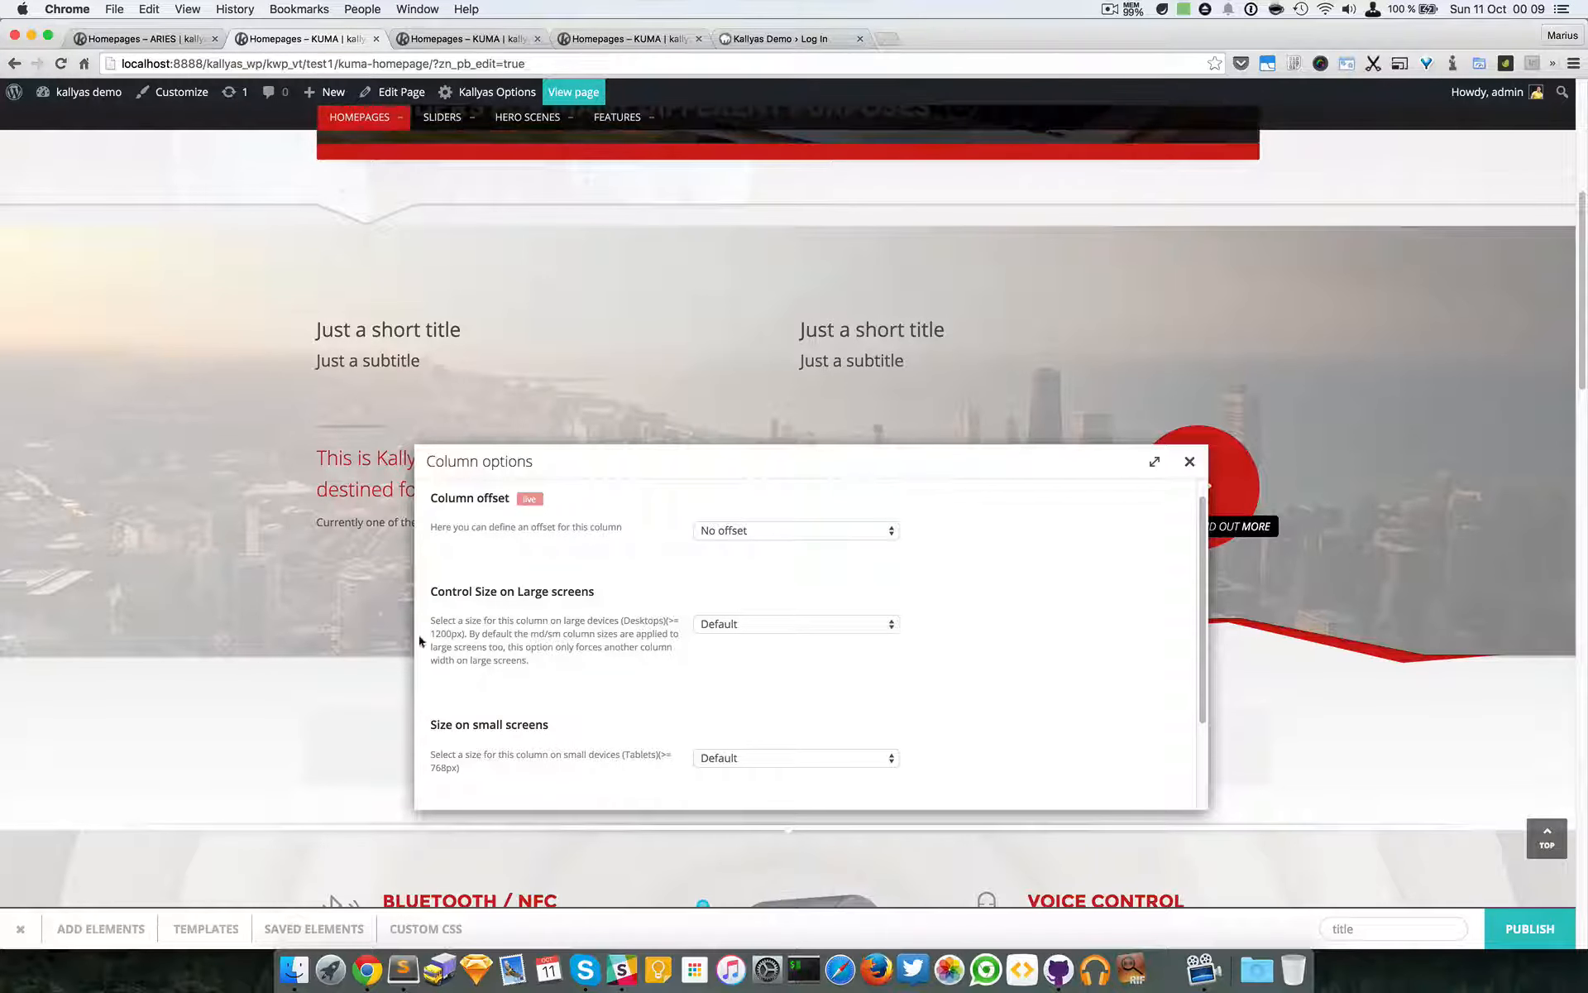
{"action": "left_click_drag", "start_coordinate": [432, 633], "coordinate": [446, 635]}
{"action": "left_click", "coordinate": [452, 635]}
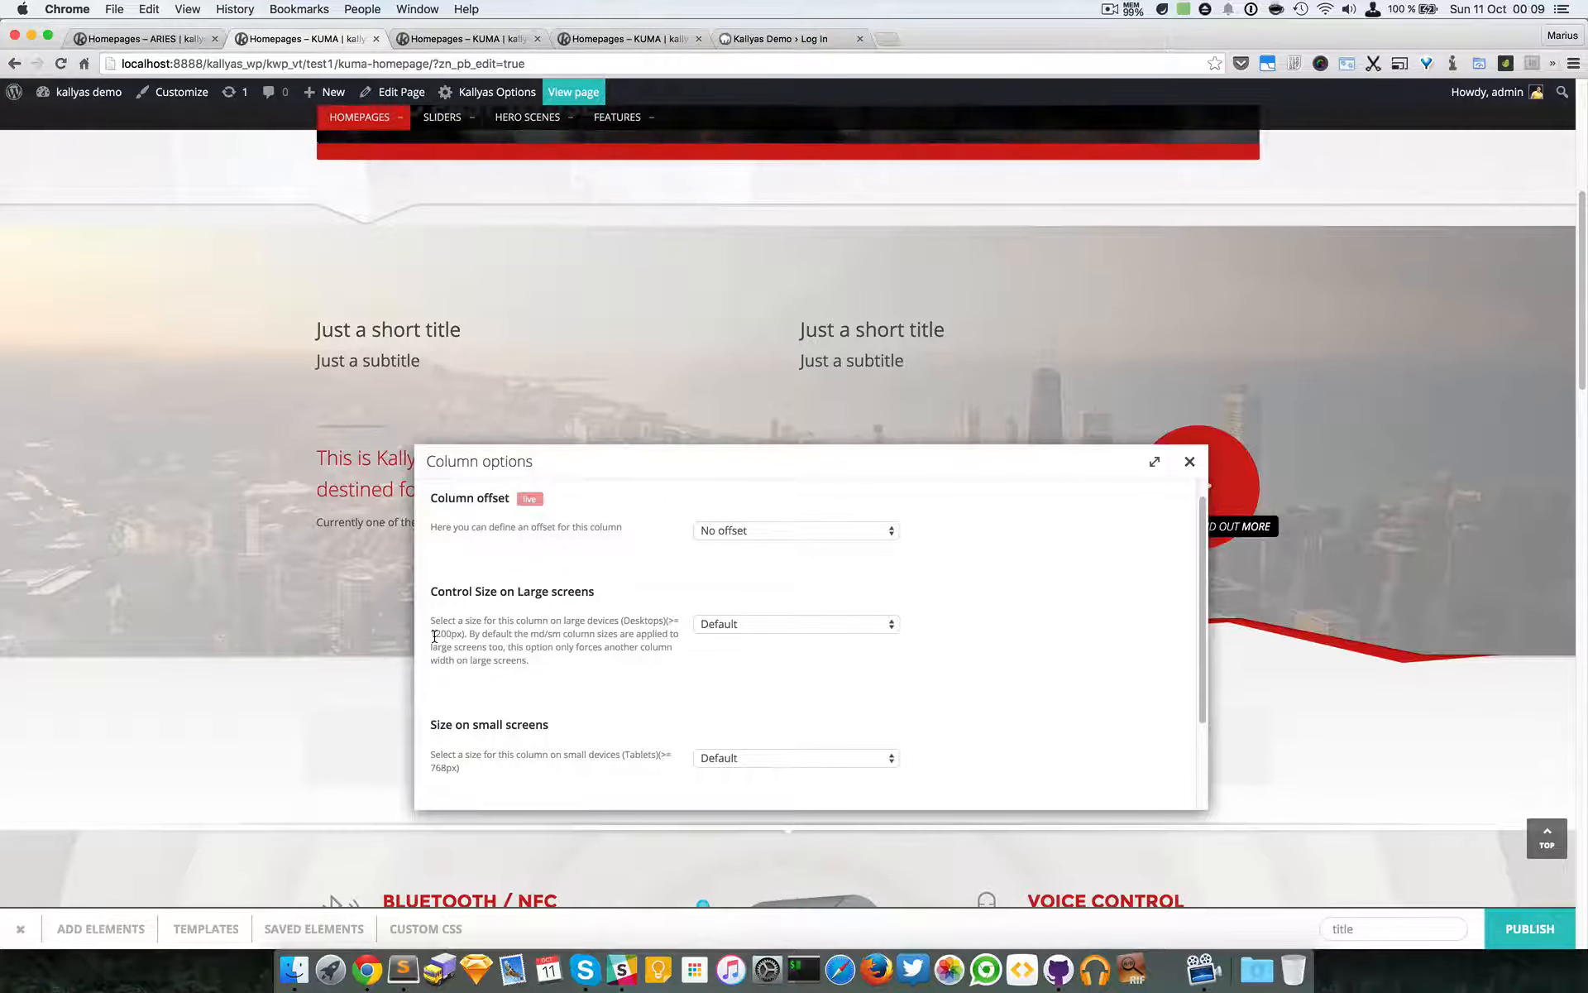
{"action": "left_click", "coordinate": [725, 623]}
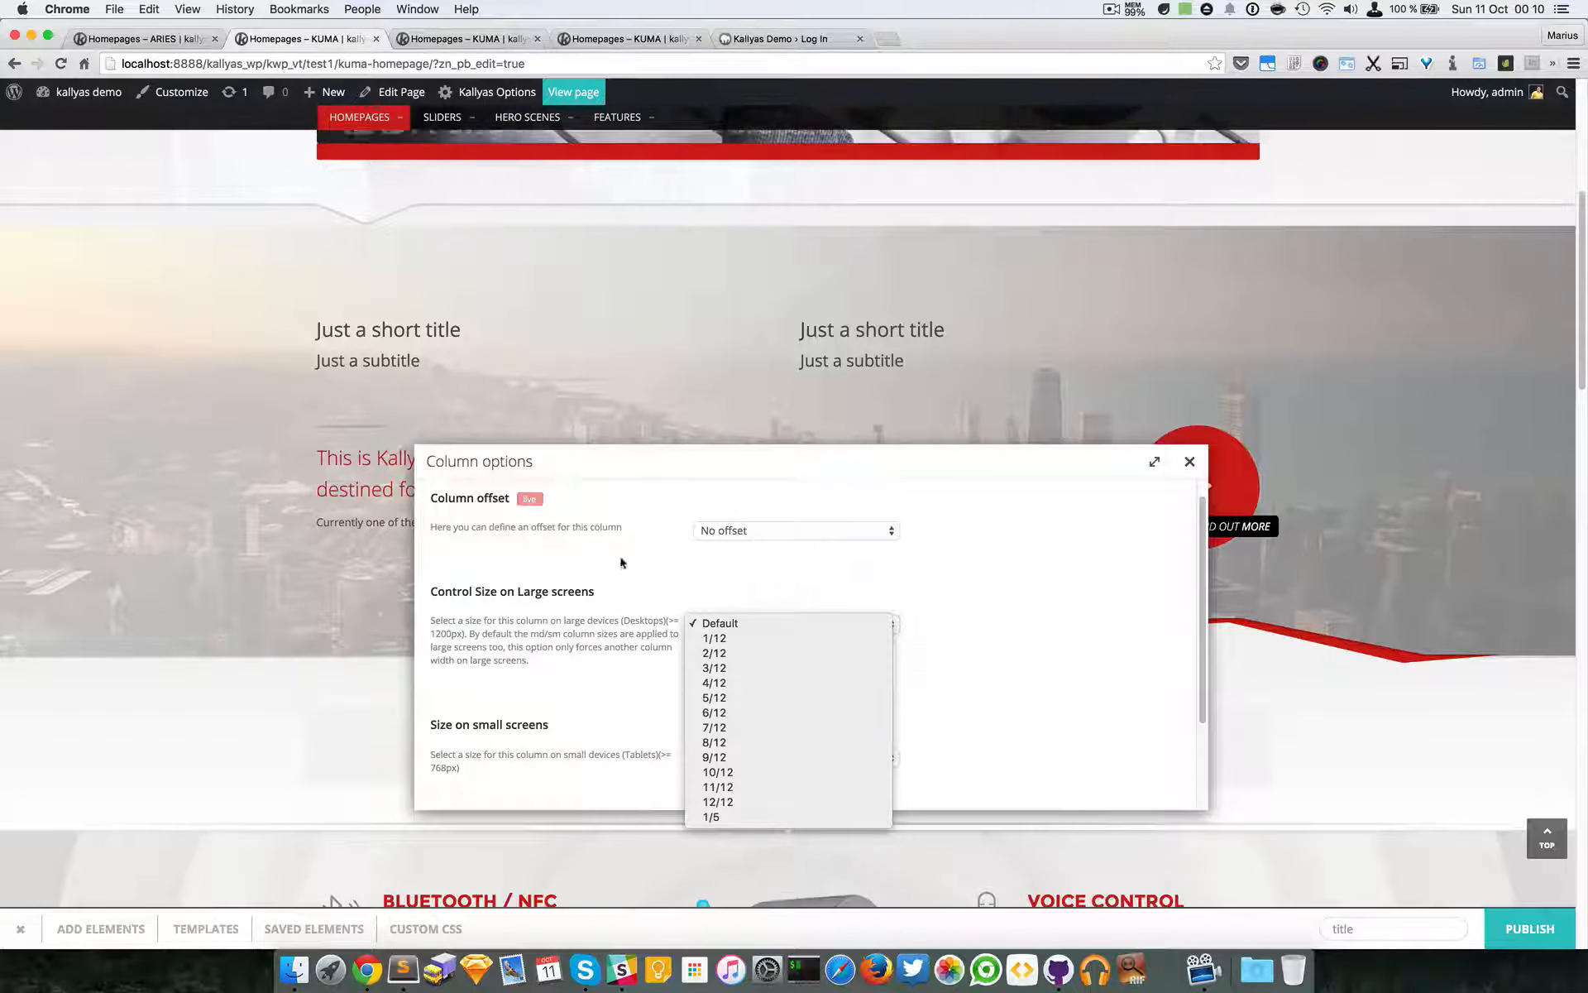
{"action": "left_click", "coordinate": [949, 689]}
{"action": "scroll", "coordinate": [787, 642], "scroll_direction": "down", "scroll_amount": 1}
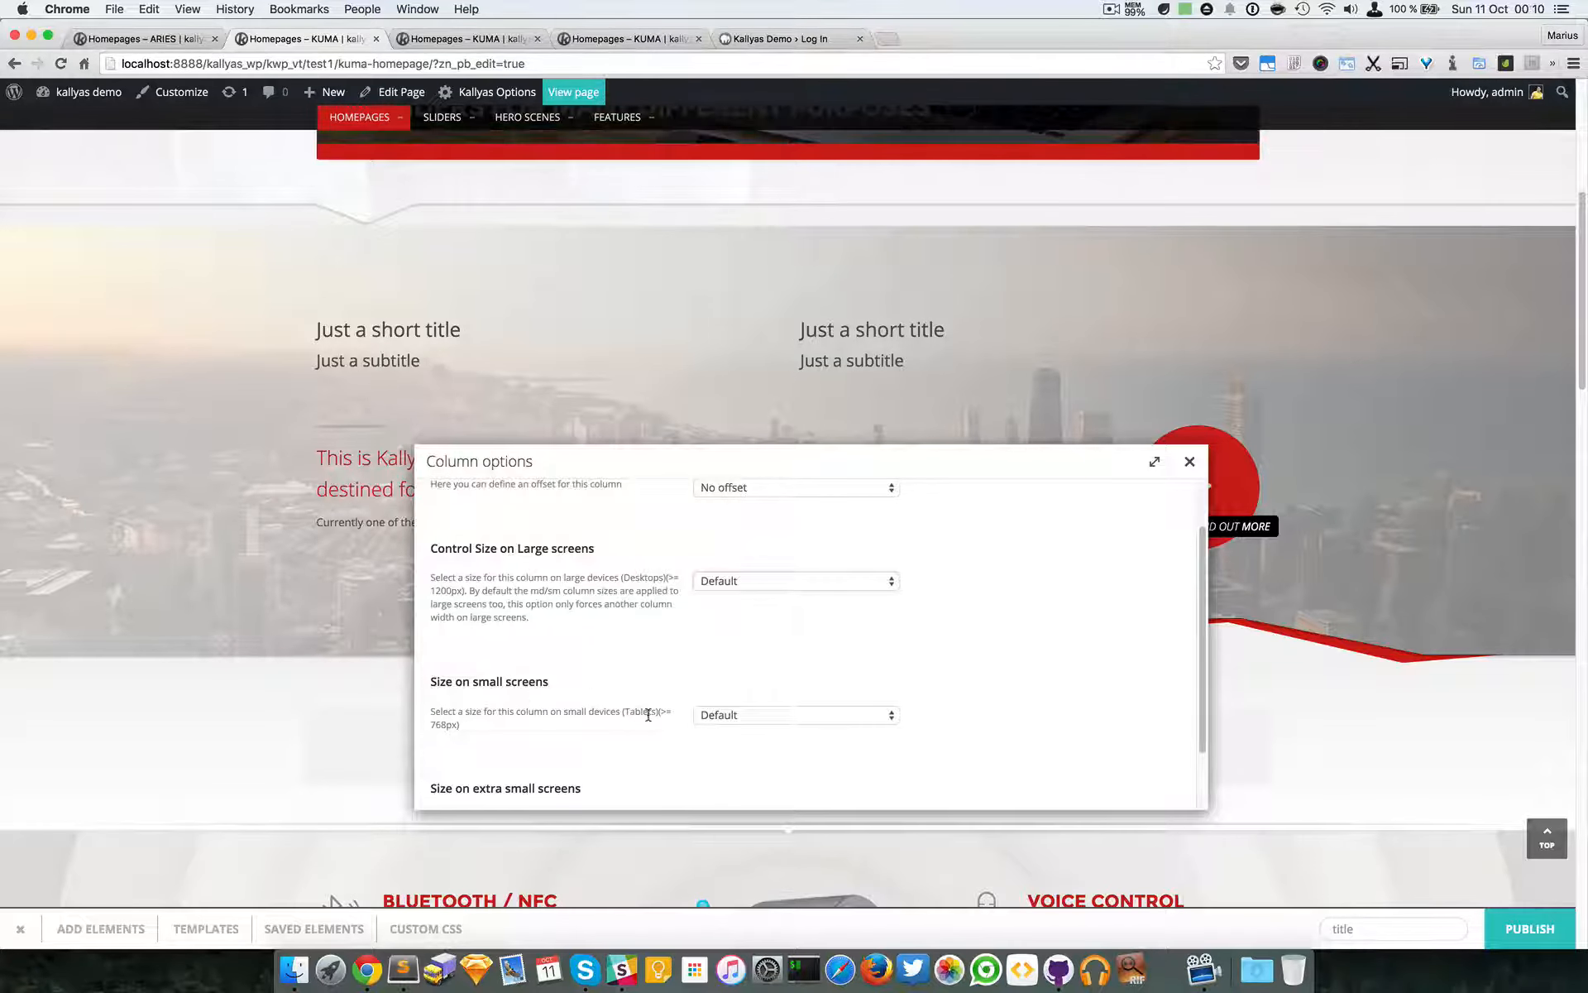
{"action": "scroll", "coordinate": [648, 715], "scroll_direction": "down", "scroll_amount": 1}
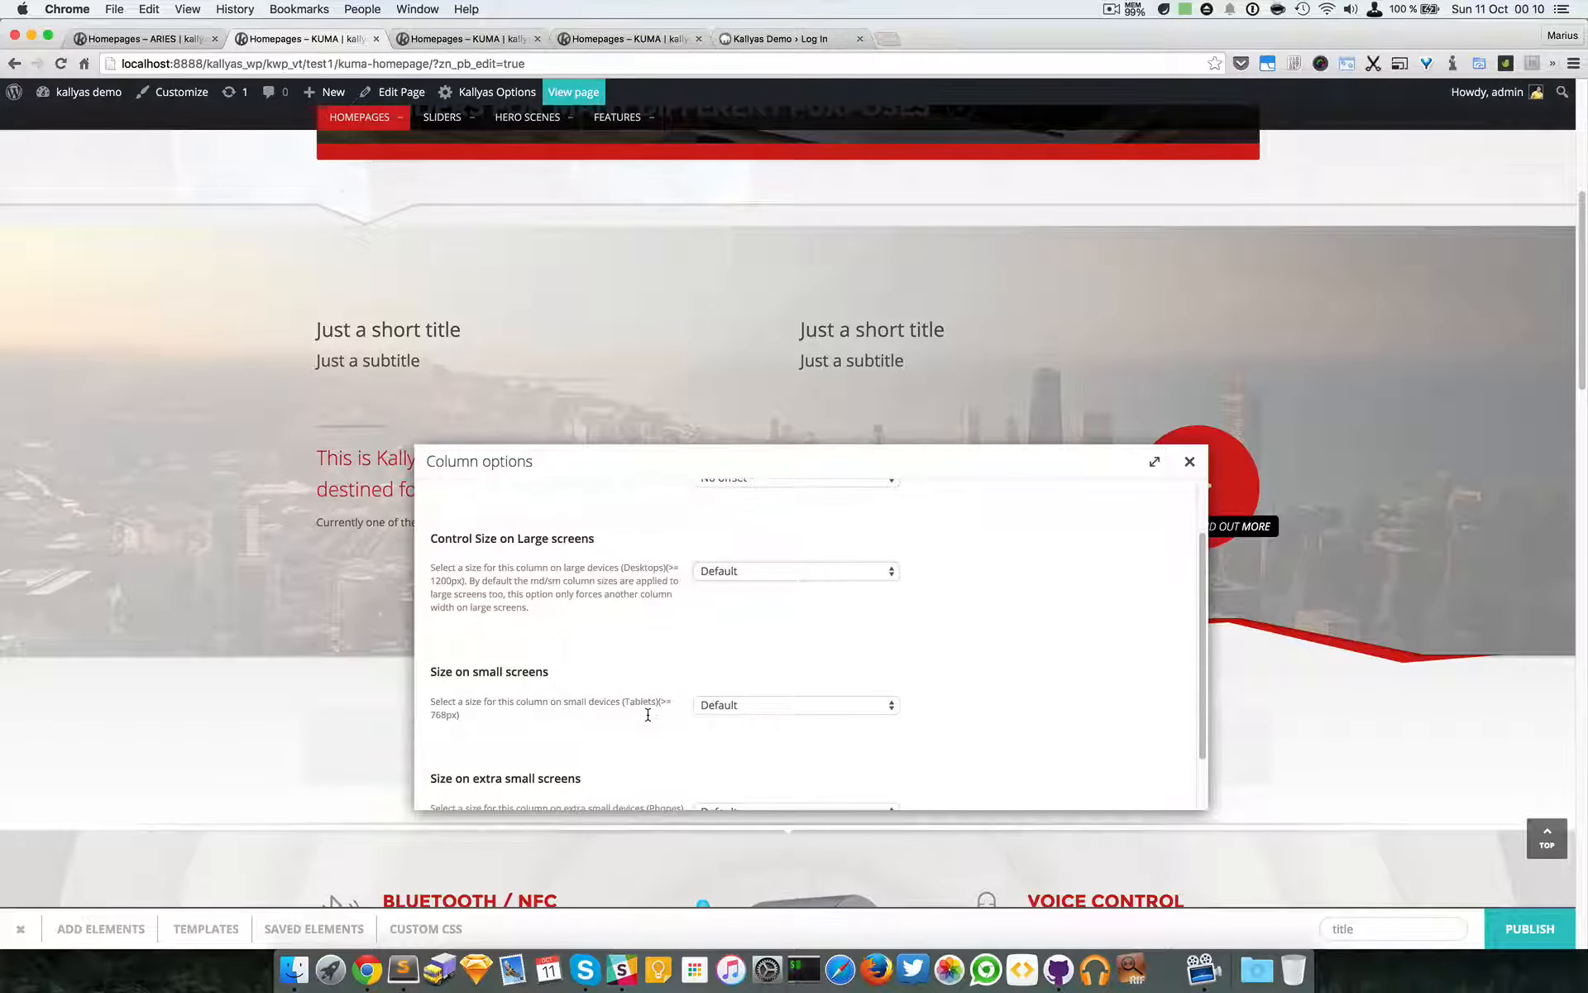
{"action": "scroll", "coordinate": [601, 670], "scroll_direction": "down", "scroll_amount": 5}
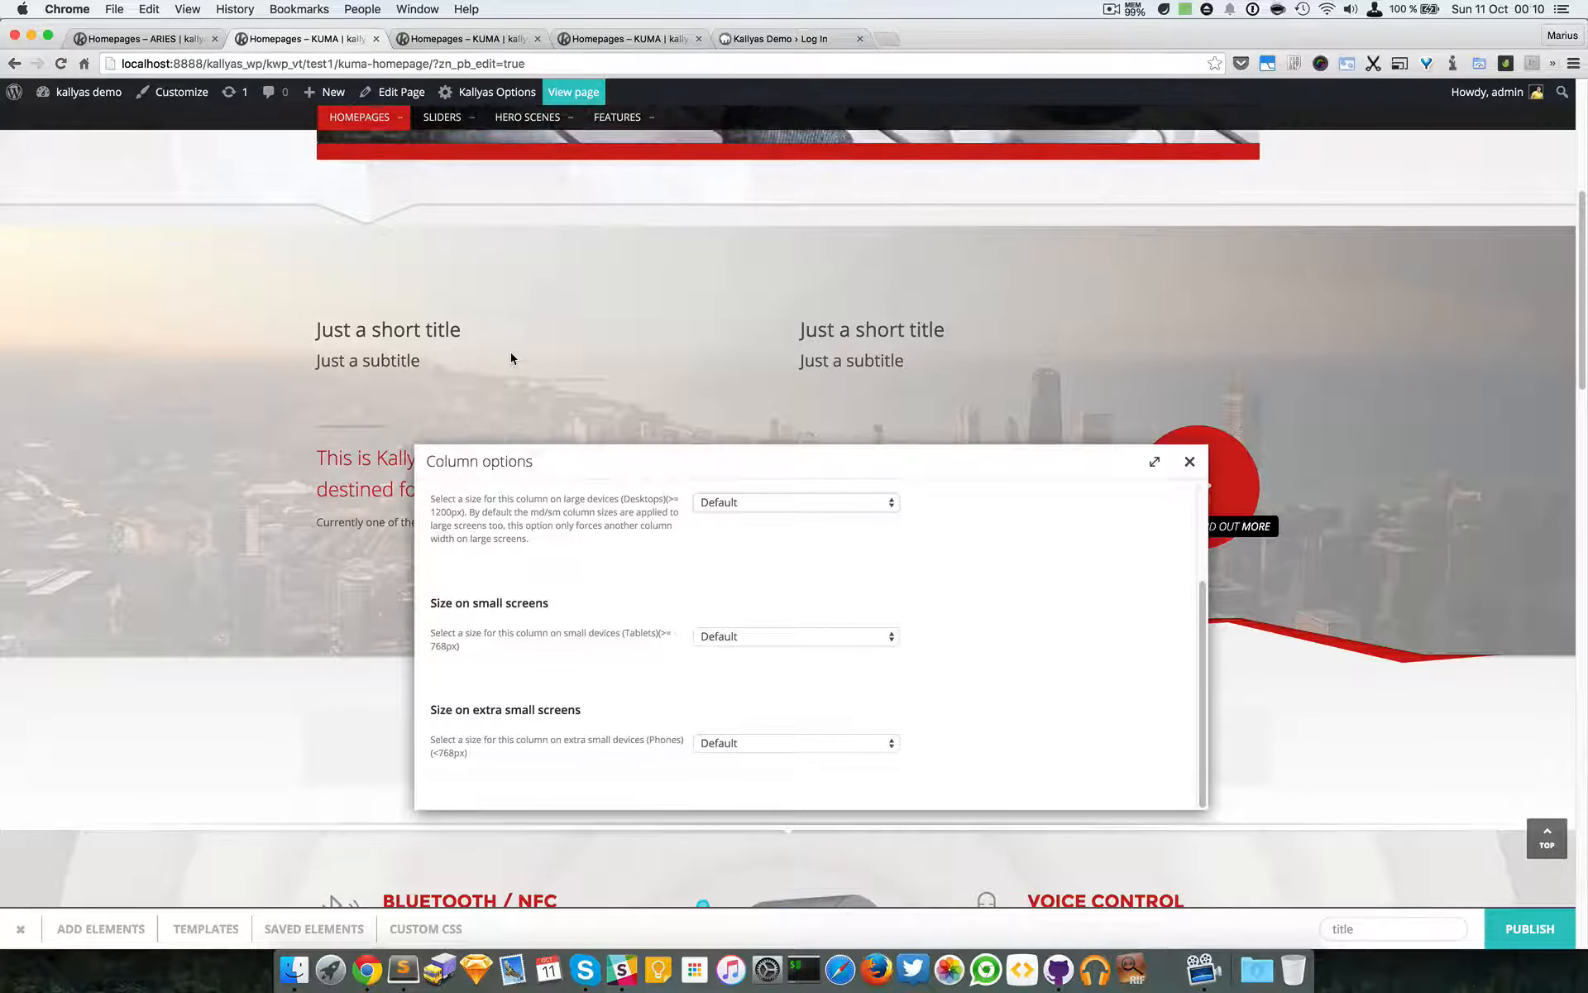
{"action": "scroll", "coordinate": [627, 401], "scroll_direction": "down", "scroll_amount": 2}
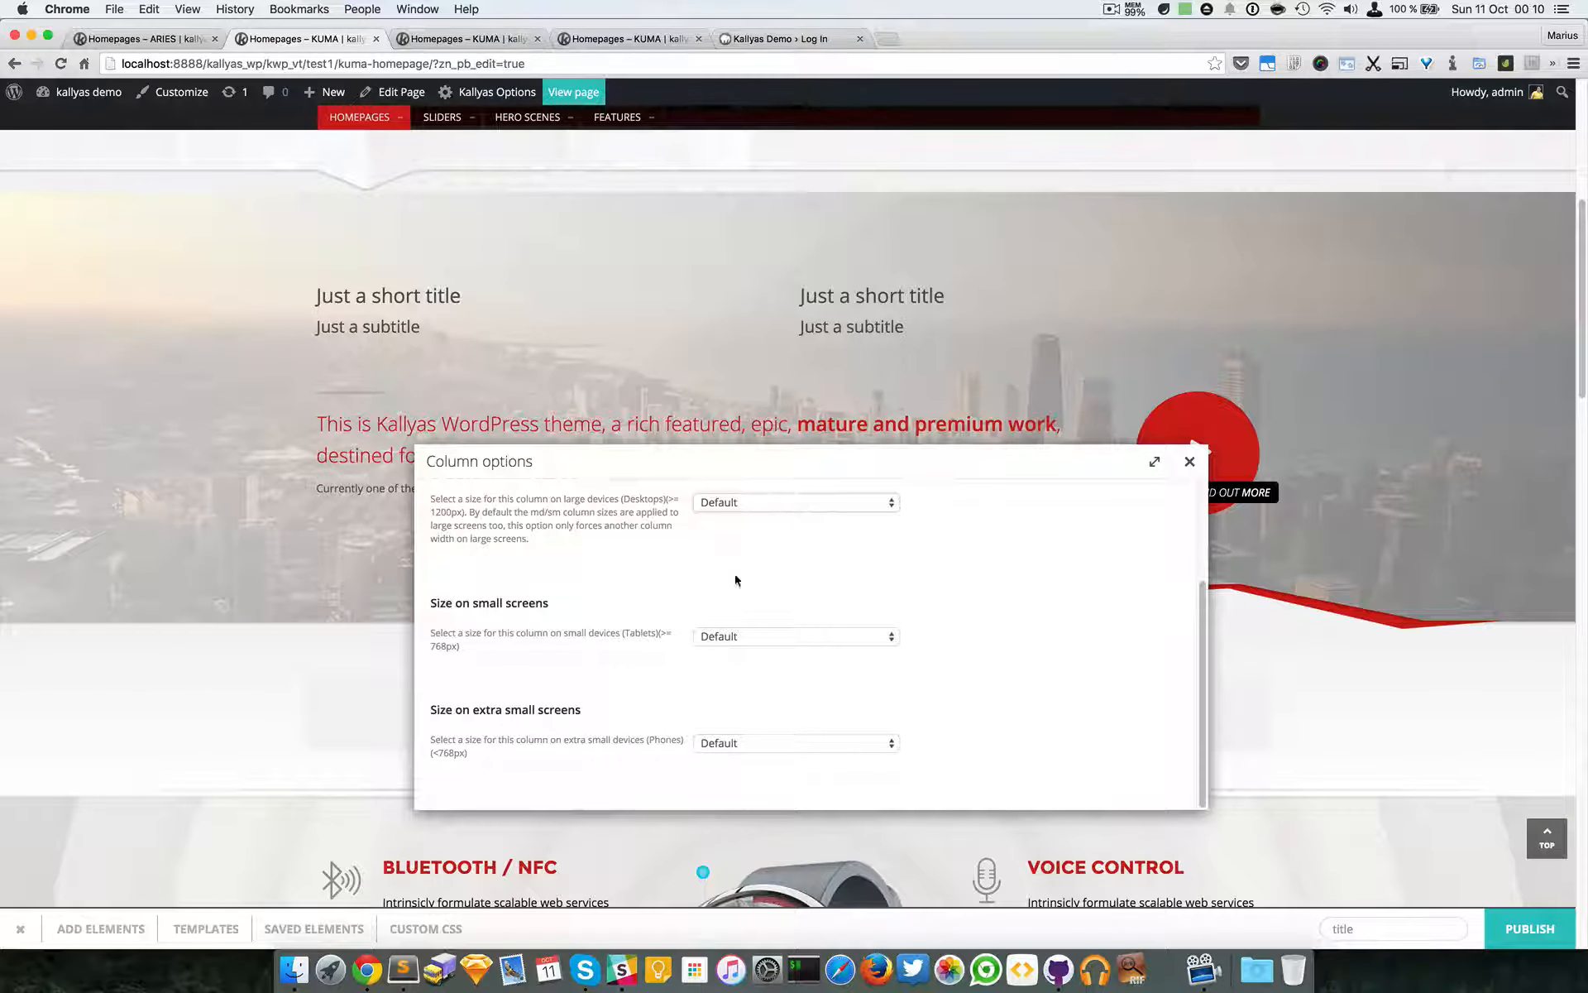
{"action": "scroll", "coordinate": [742, 620], "scroll_direction": "up", "scroll_amount": 3}
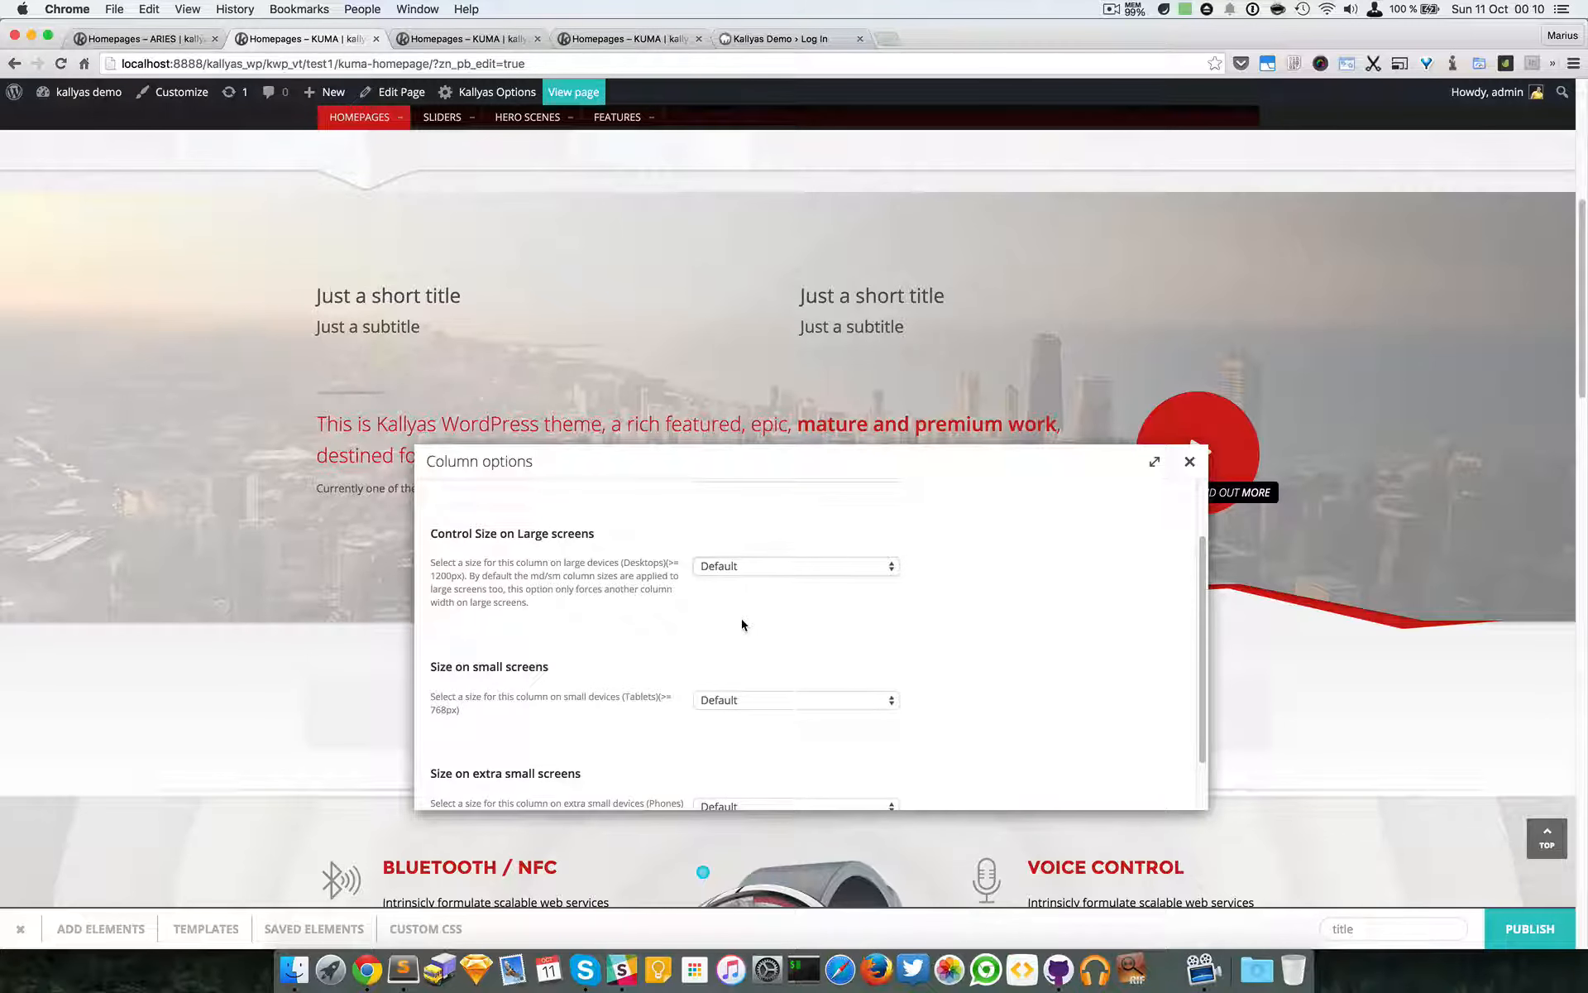
{"action": "scroll", "coordinate": [742, 624], "scroll_direction": "up", "scroll_amount": 2}
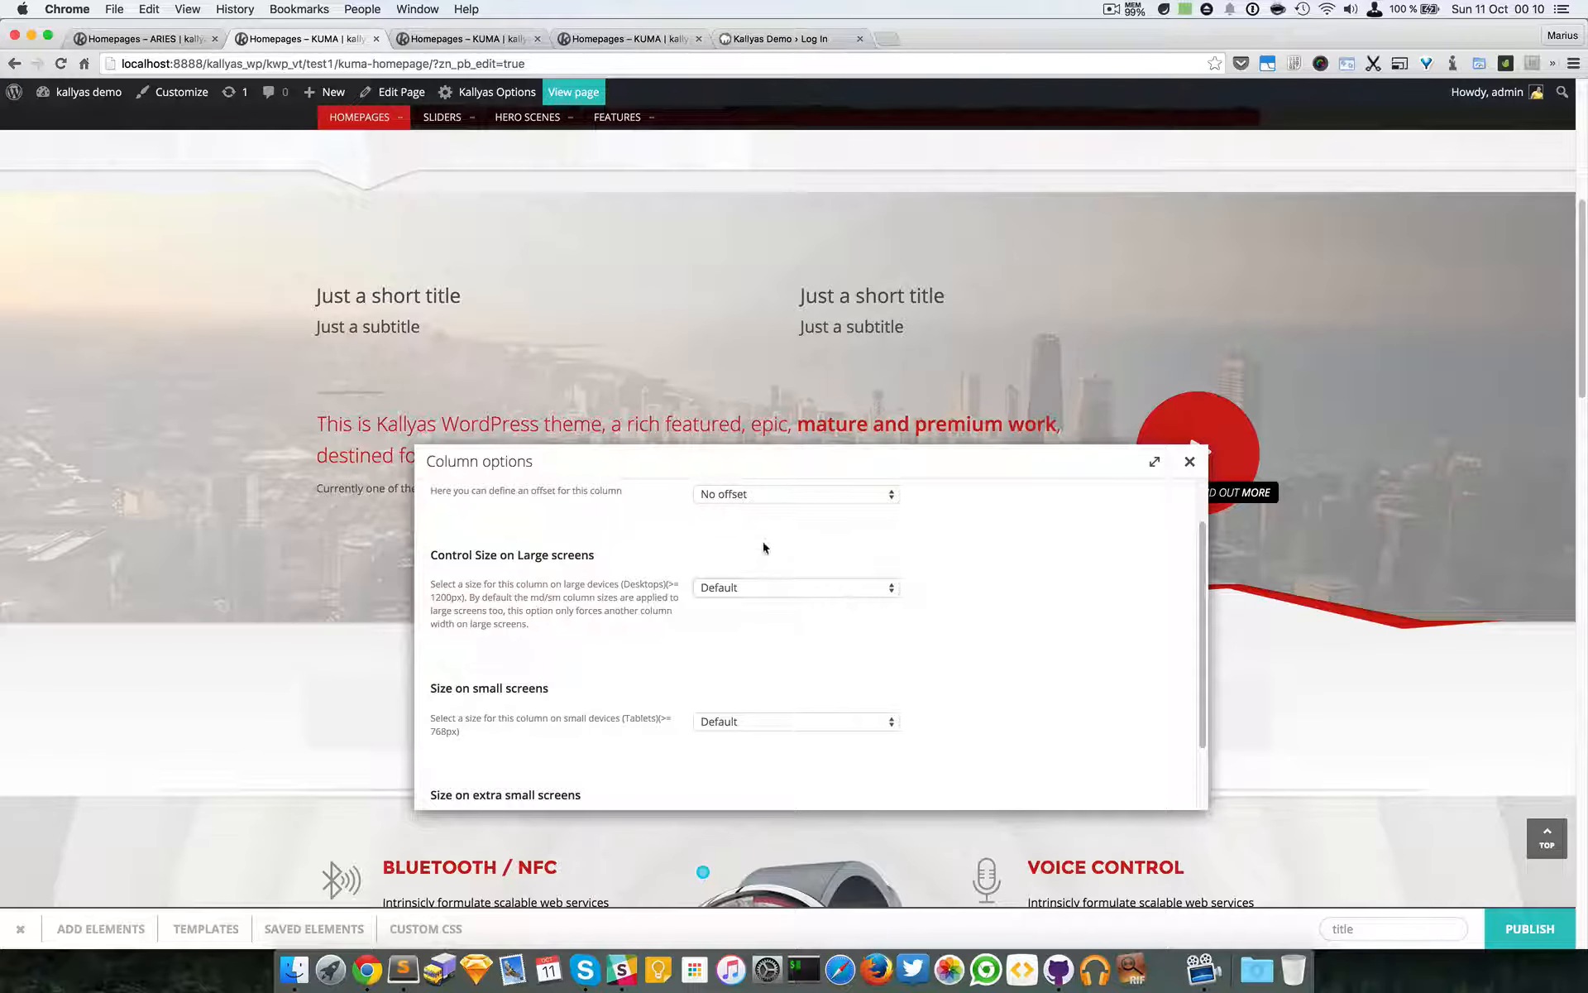
Set the first title column's size to 10/12 on large screens and 8/12 on small screens.
{"action": "left_click", "coordinate": [790, 588]}
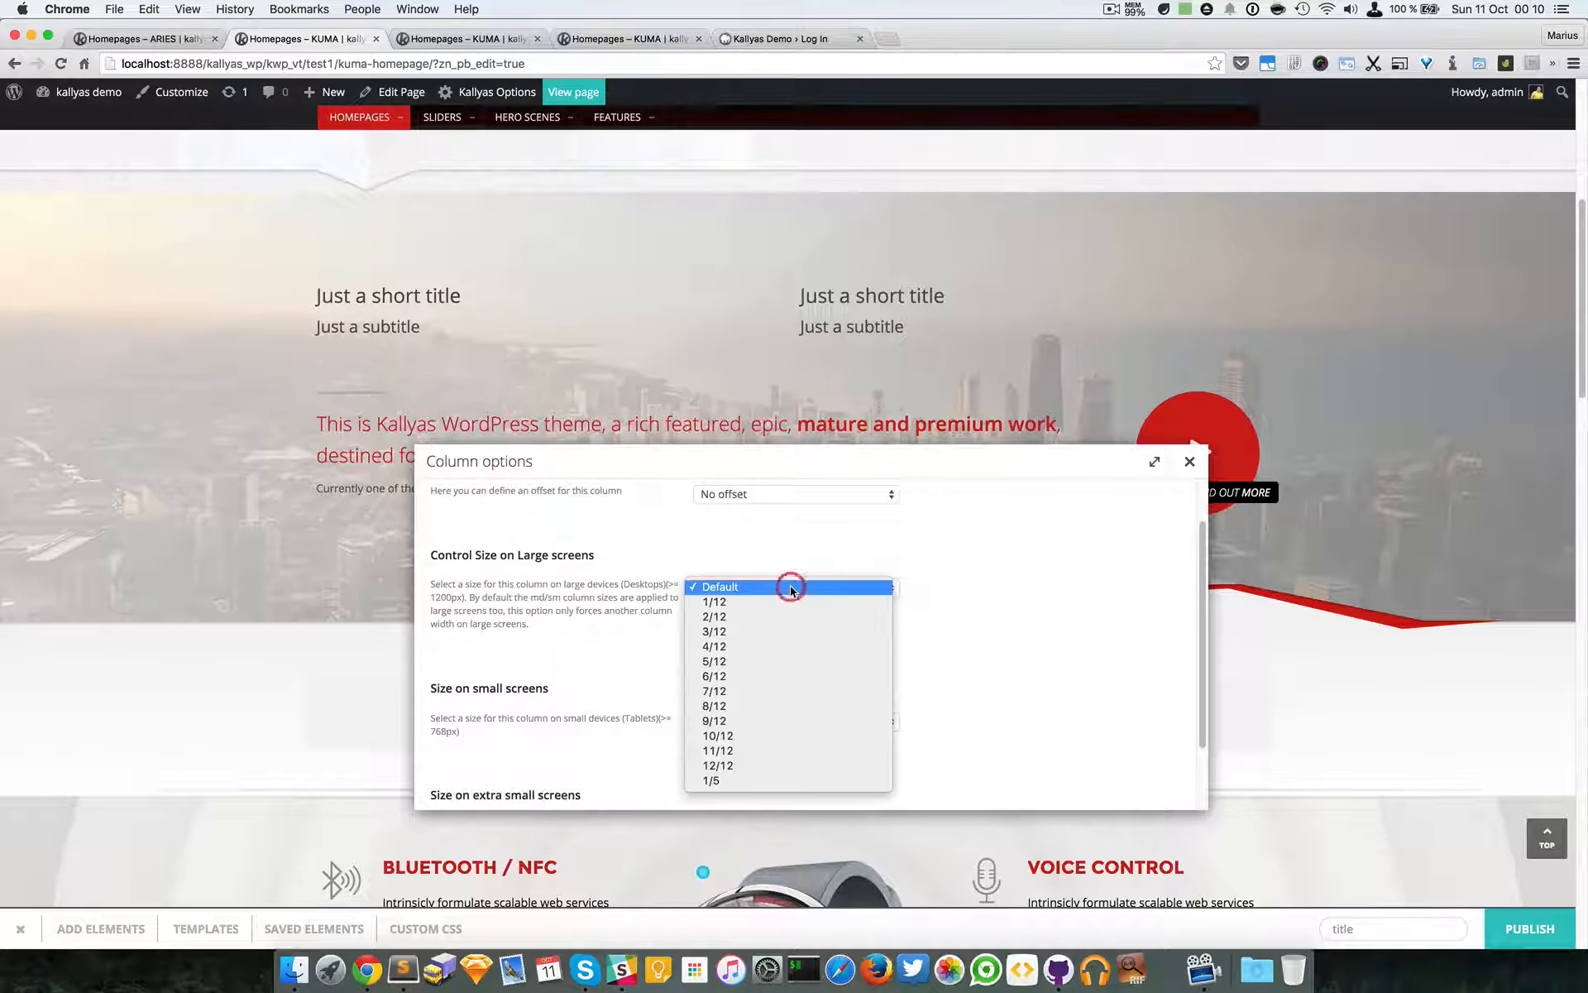
{"action": "left_click", "coordinate": [810, 737]}
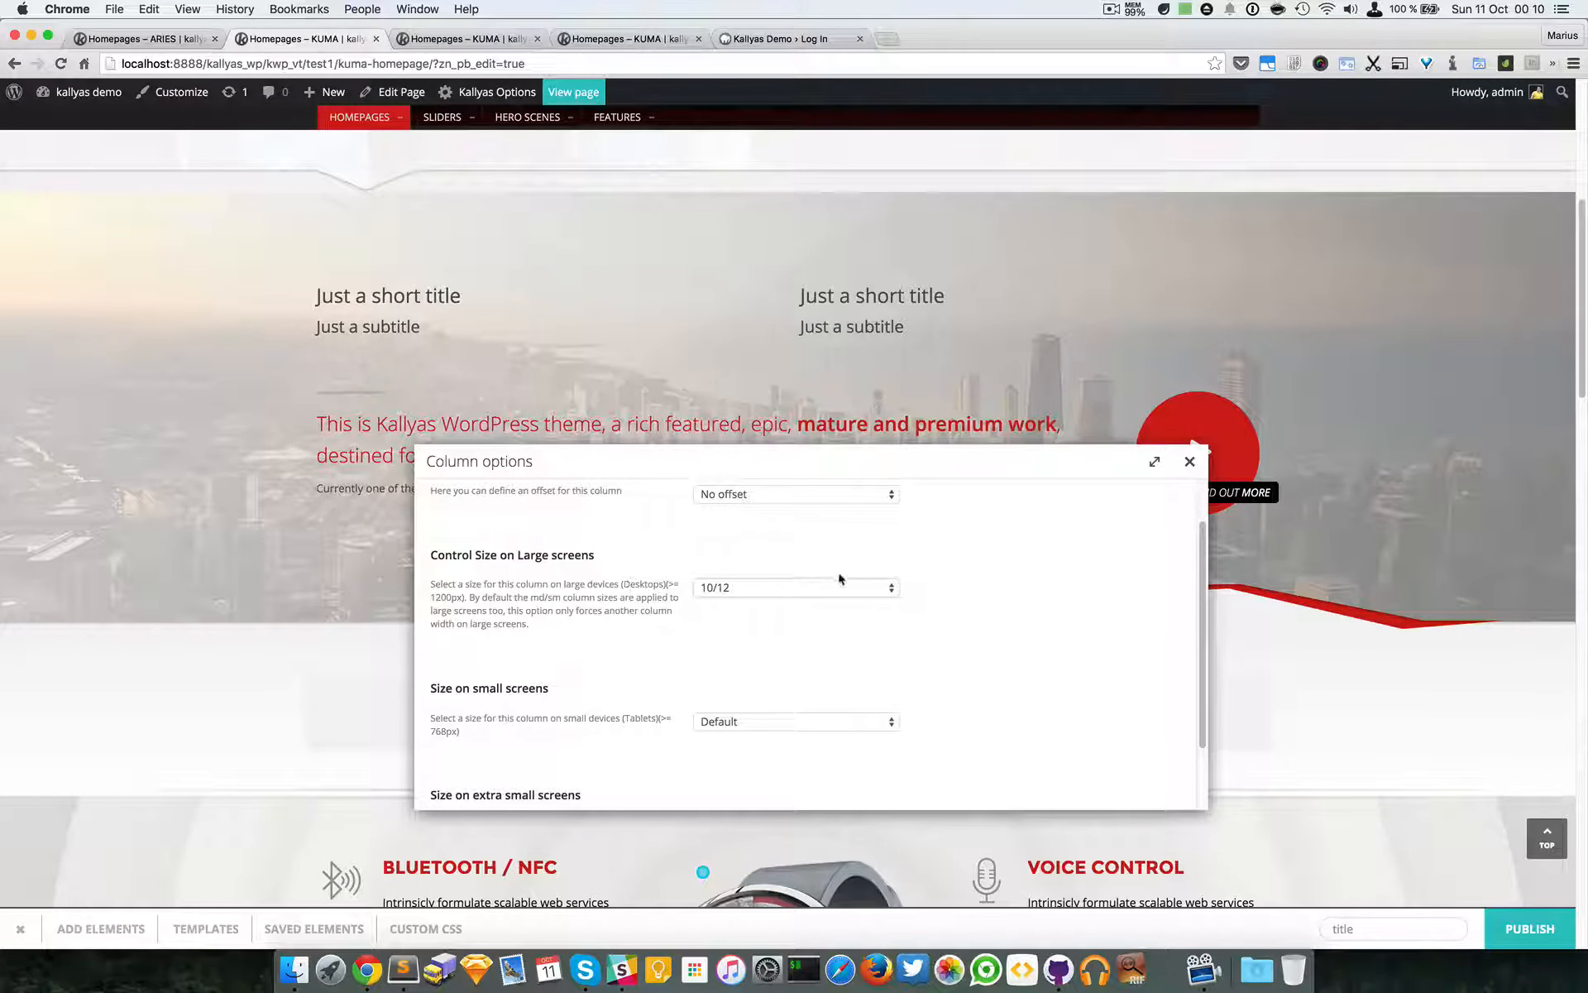
{"action": "scroll", "coordinate": [846, 588], "scroll_direction": "down", "scroll_amount": 3}
{"action": "left_click", "coordinate": [791, 667]}
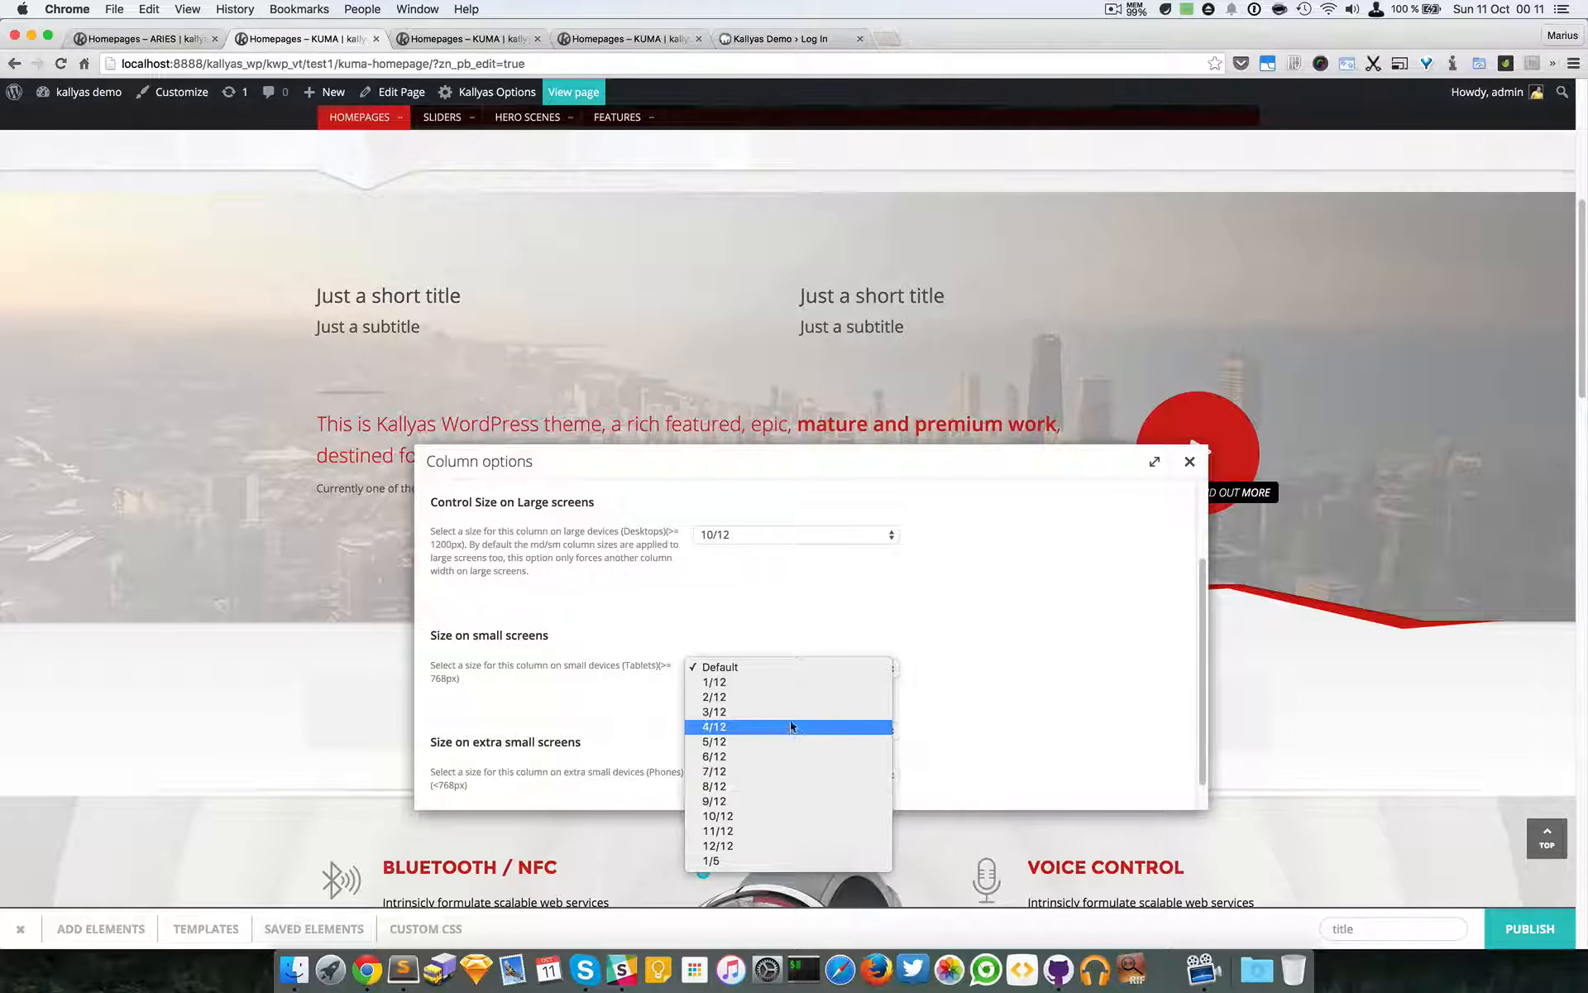
{"action": "left_click", "coordinate": [782, 785]}
Set the same column's size on extra small screens to 12/12 and close the column options.
{"action": "scroll", "coordinate": [814, 722], "scroll_direction": "down", "scroll_amount": 1}
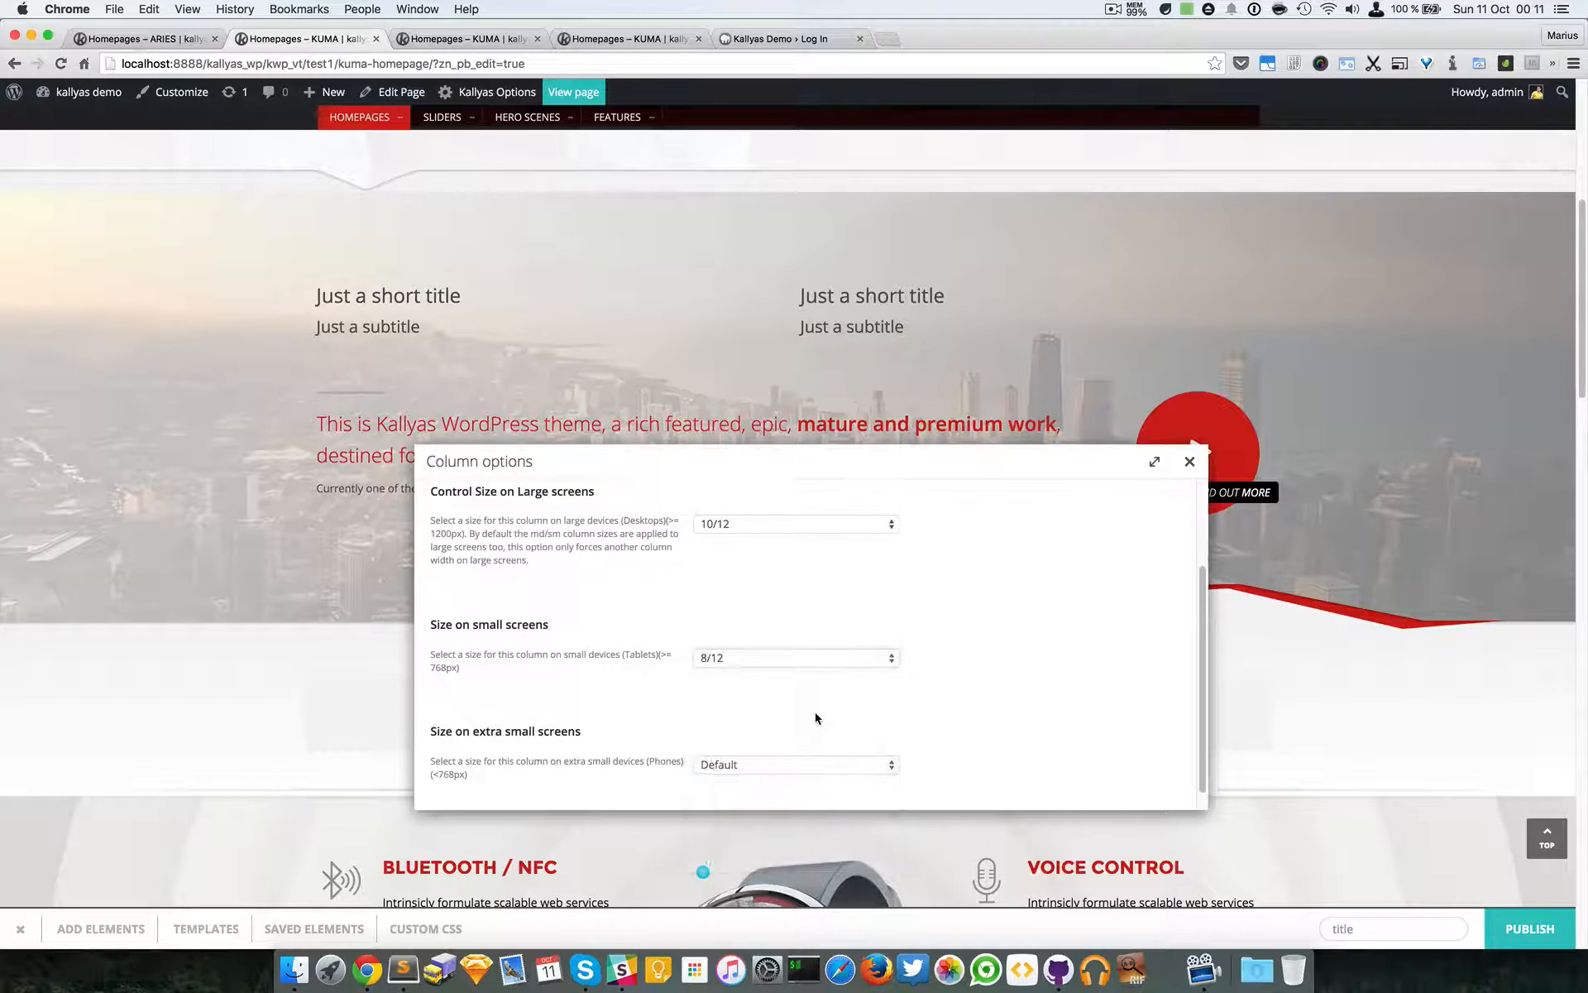
{"action": "left_click", "coordinate": [796, 746]}
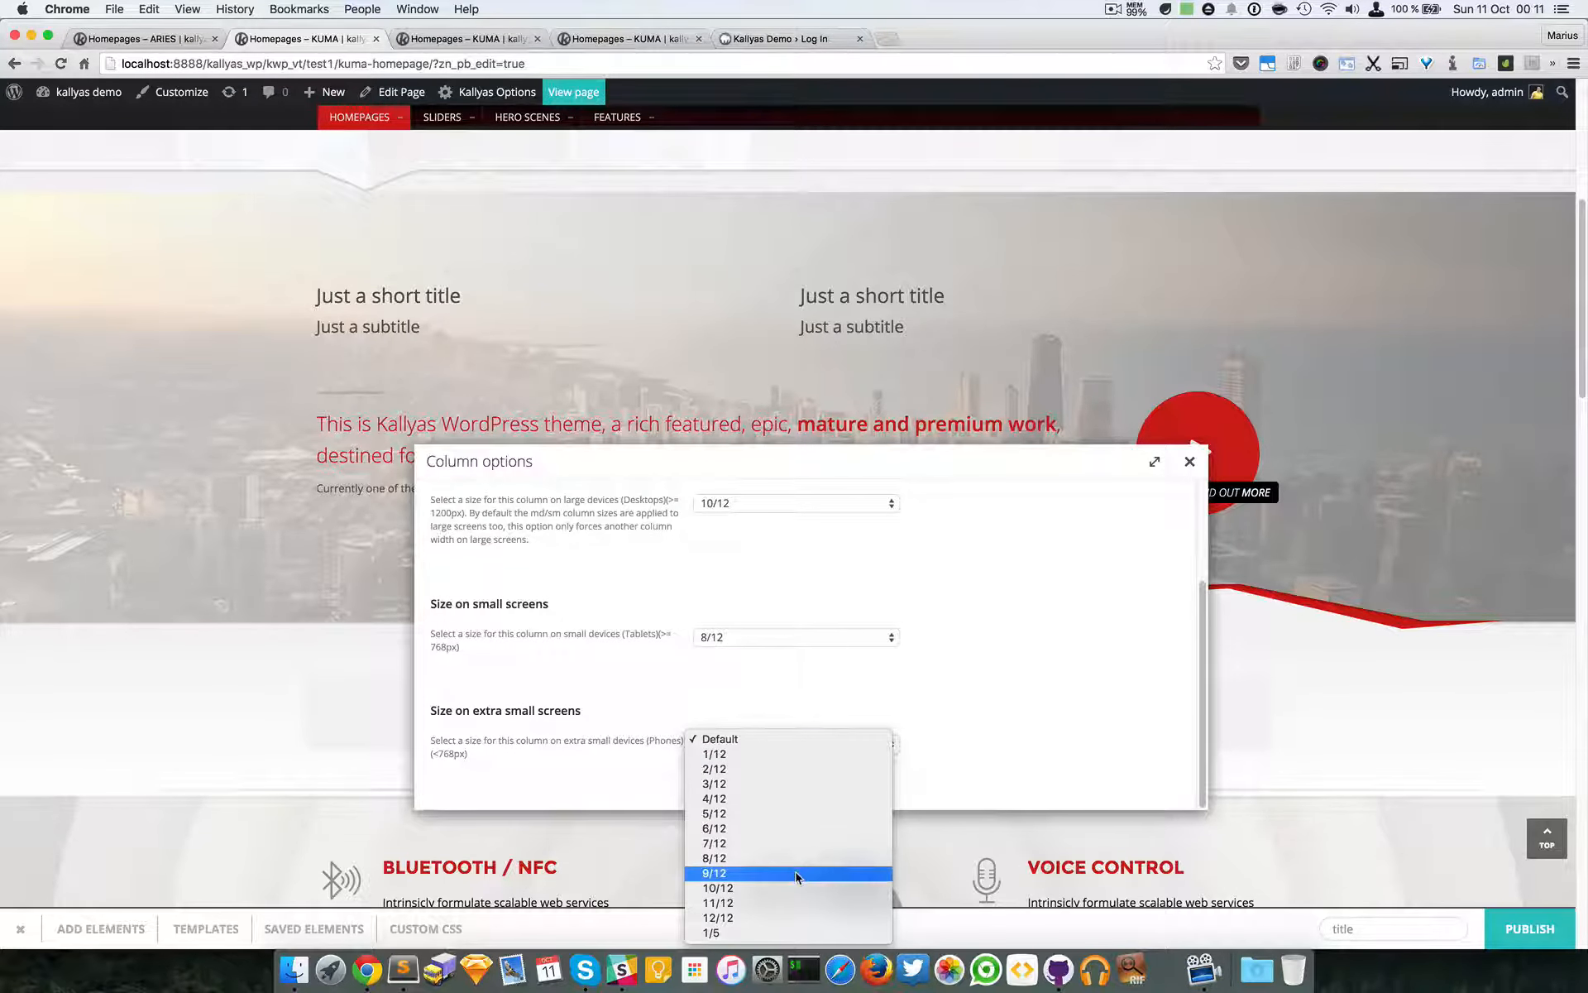
{"action": "left_click", "coordinate": [803, 917]}
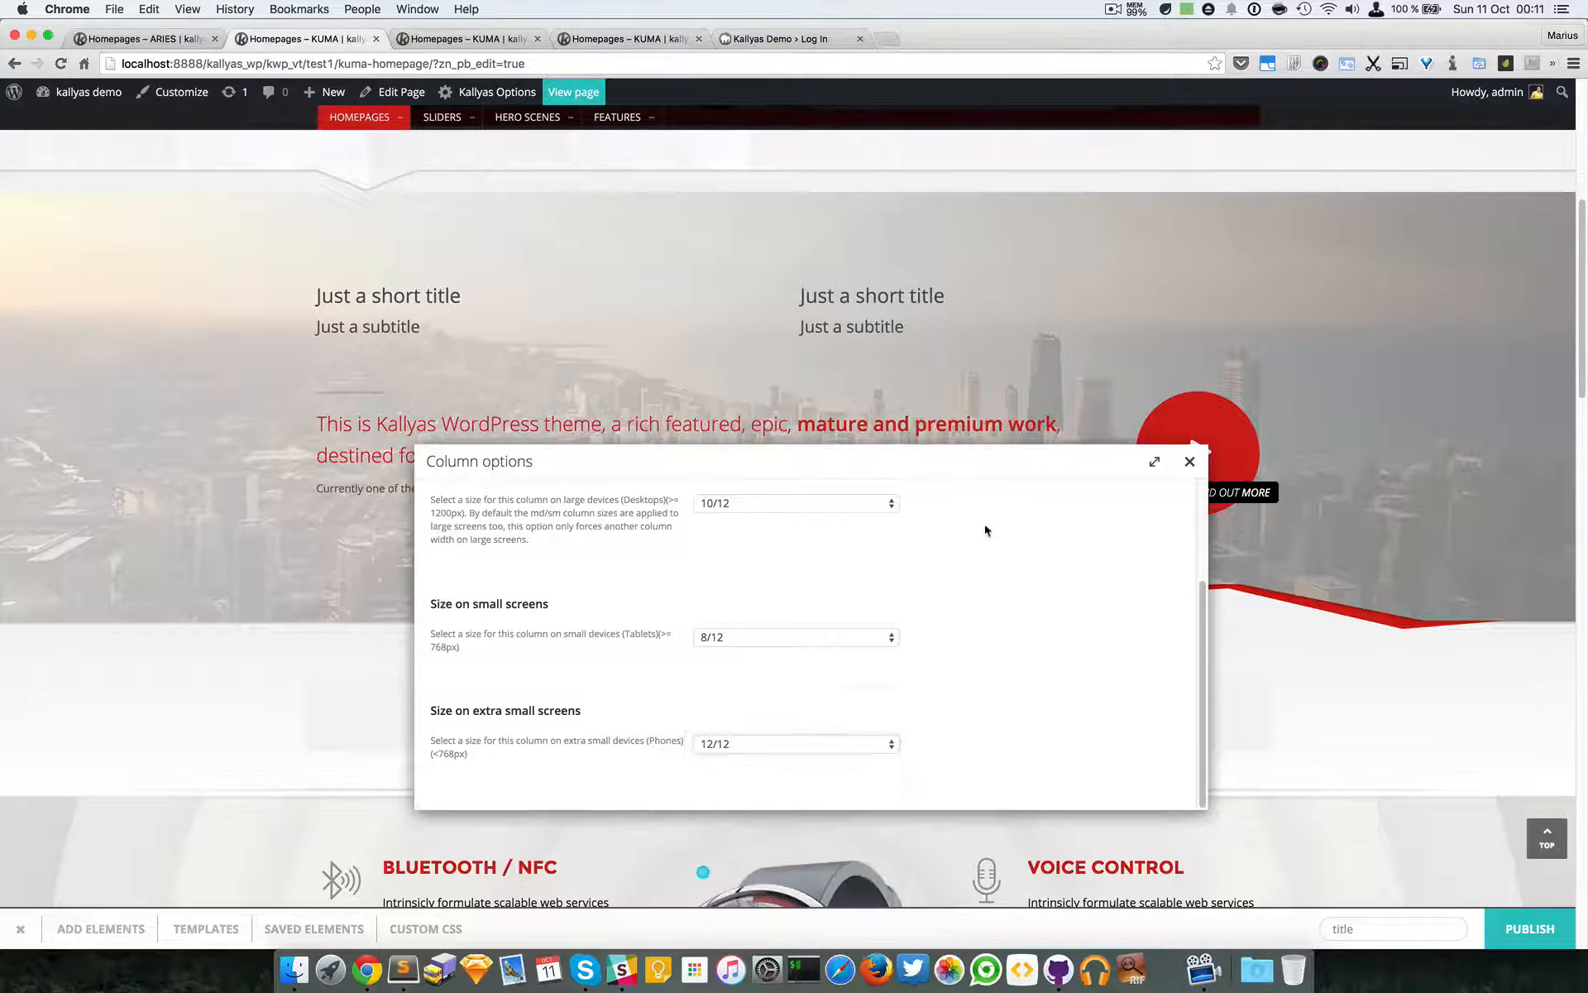
{"action": "left_click", "coordinate": [1187, 464]}
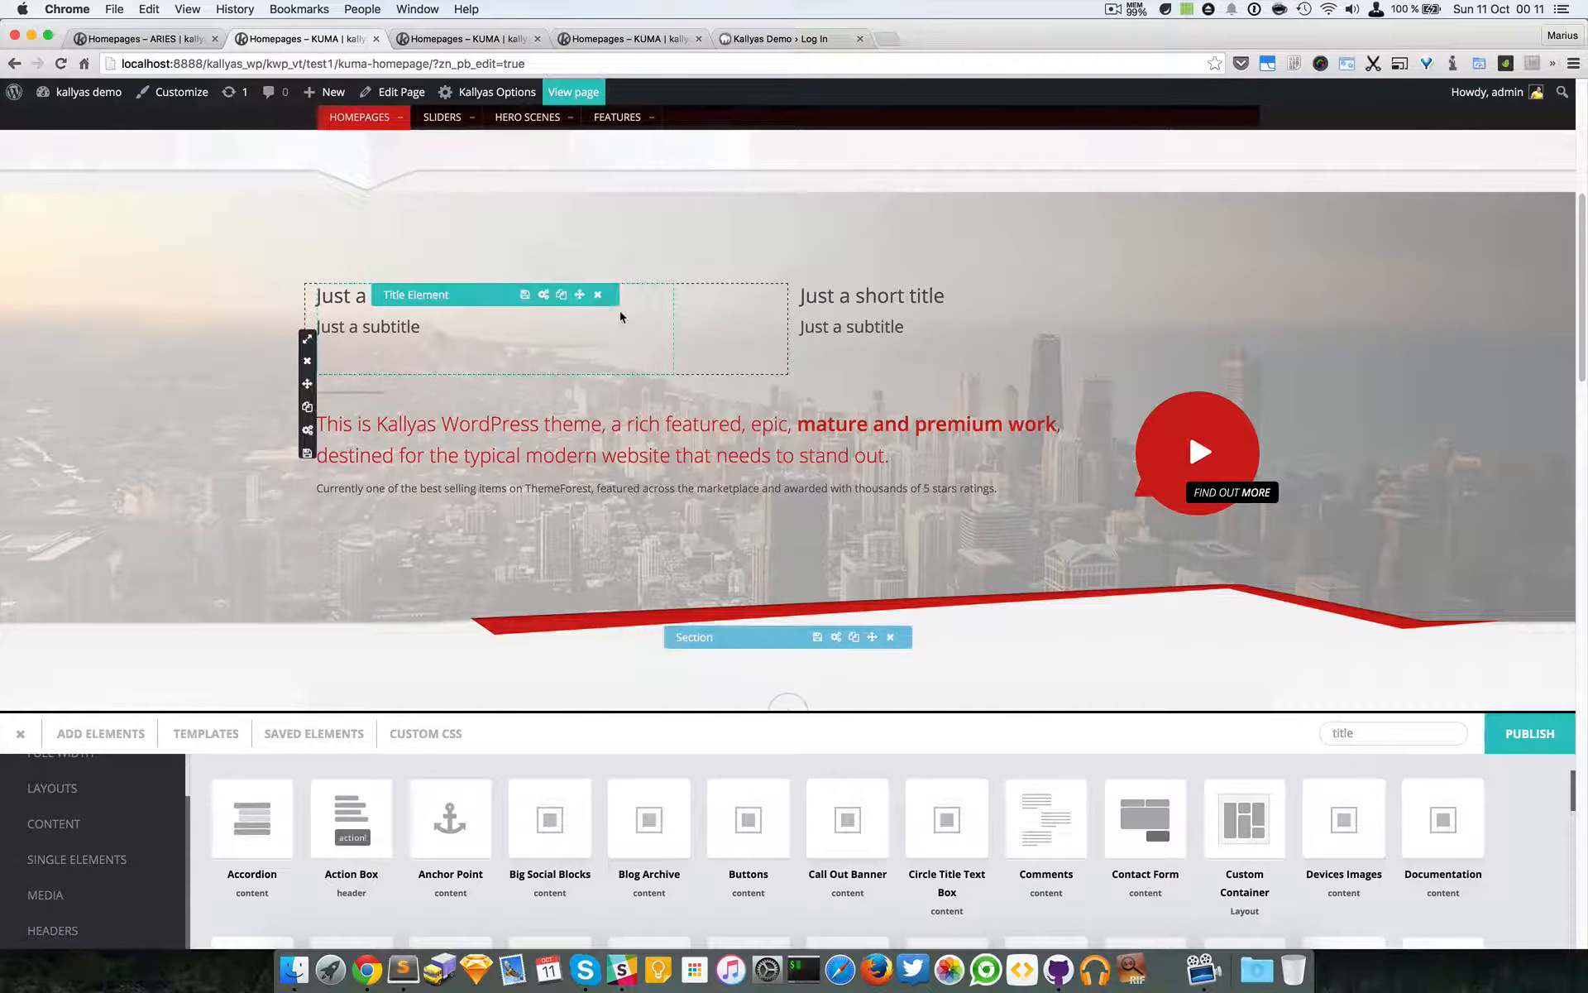
Review the section's general options down to its Gutter Size setting and close the section options.
{"action": "left_click", "coordinate": [836, 637]}
{"action": "scroll", "coordinate": [827, 534], "scroll_direction": "down", "scroll_amount": 5}
{"action": "scroll", "coordinate": [805, 530], "scroll_direction": "down", "scroll_amount": 1}
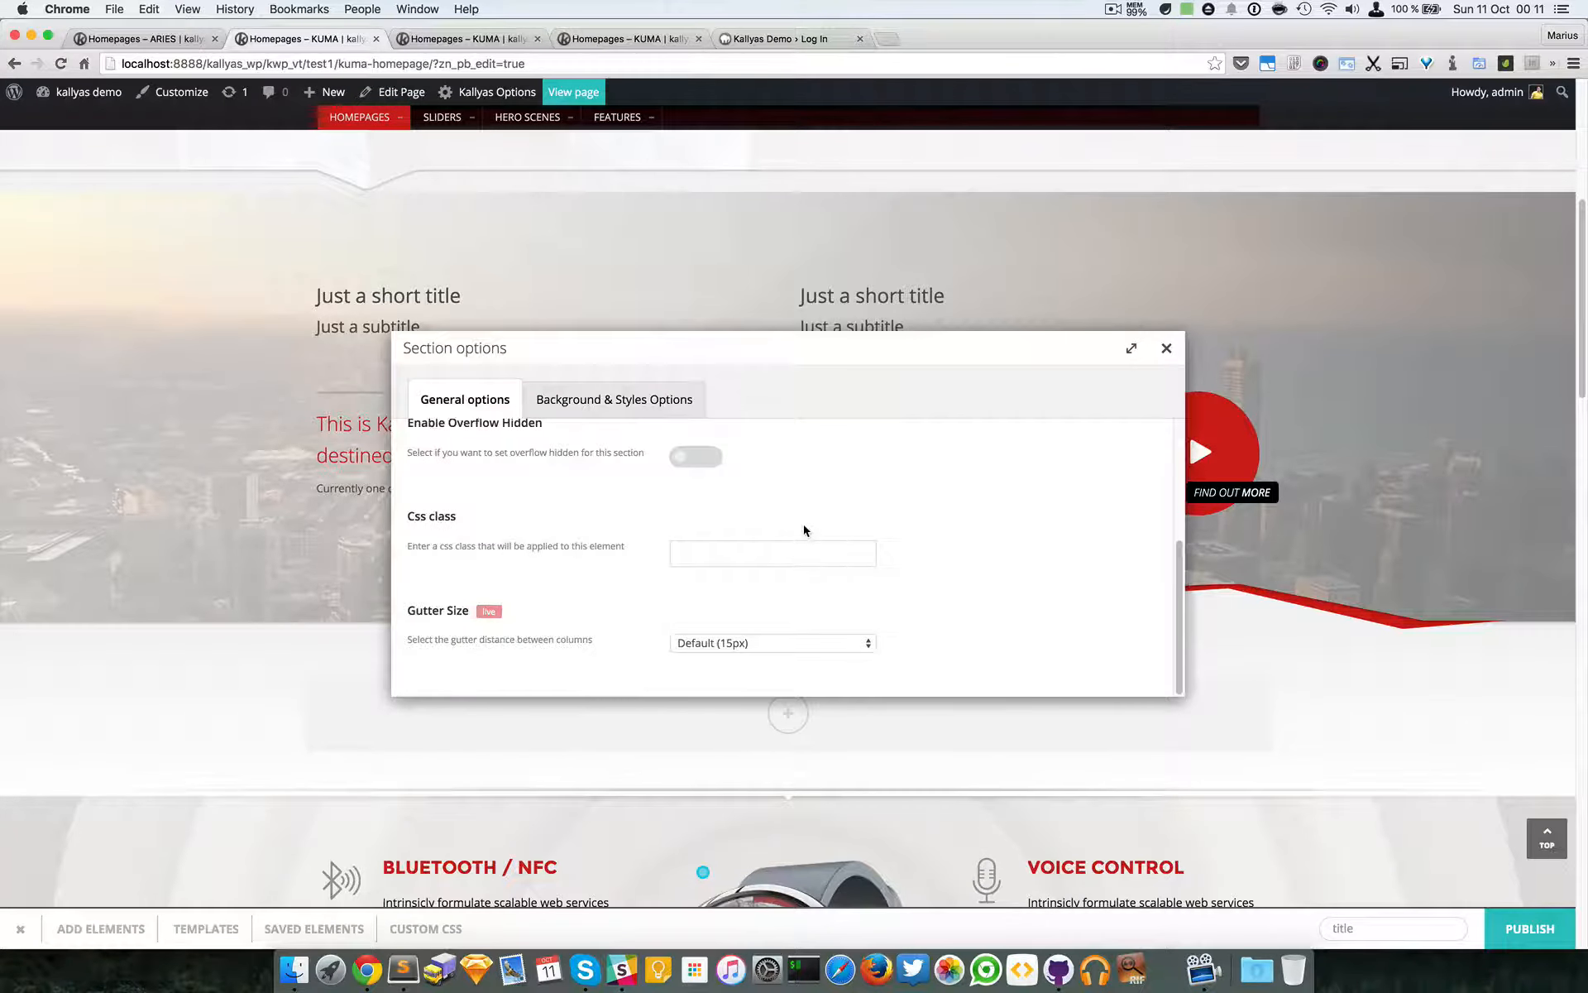
{"action": "left_click", "coordinate": [1167, 348]}
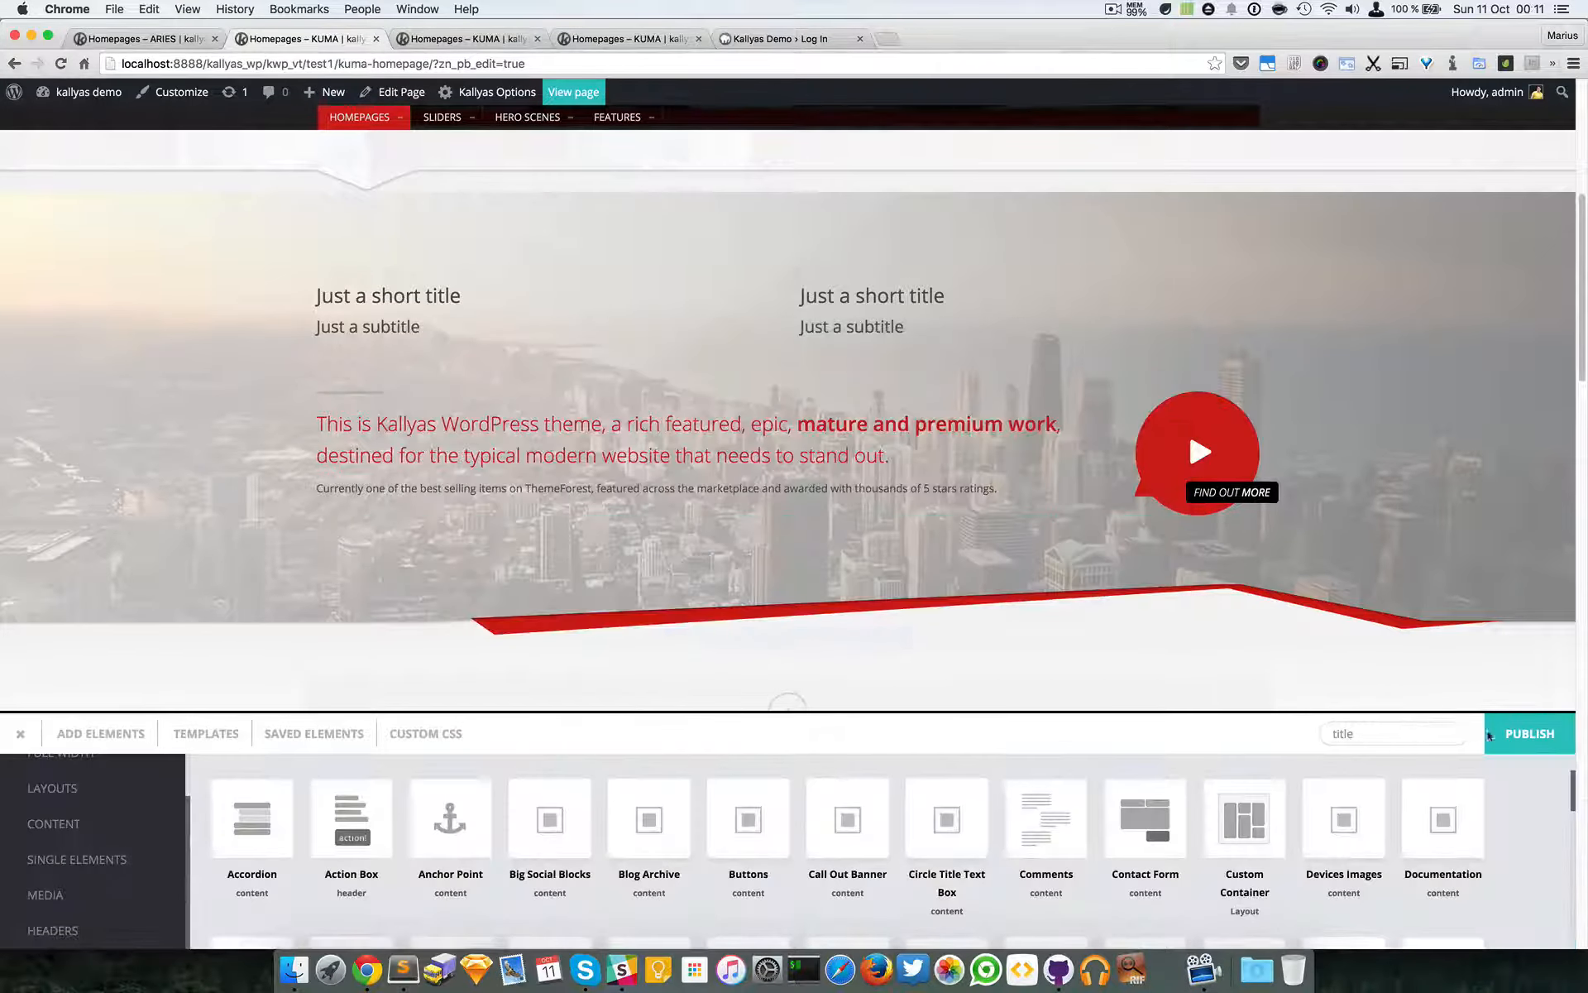
Publish the page changes and open the live page in a new browser tab.
{"action": "left_click", "coordinate": [1513, 742]}
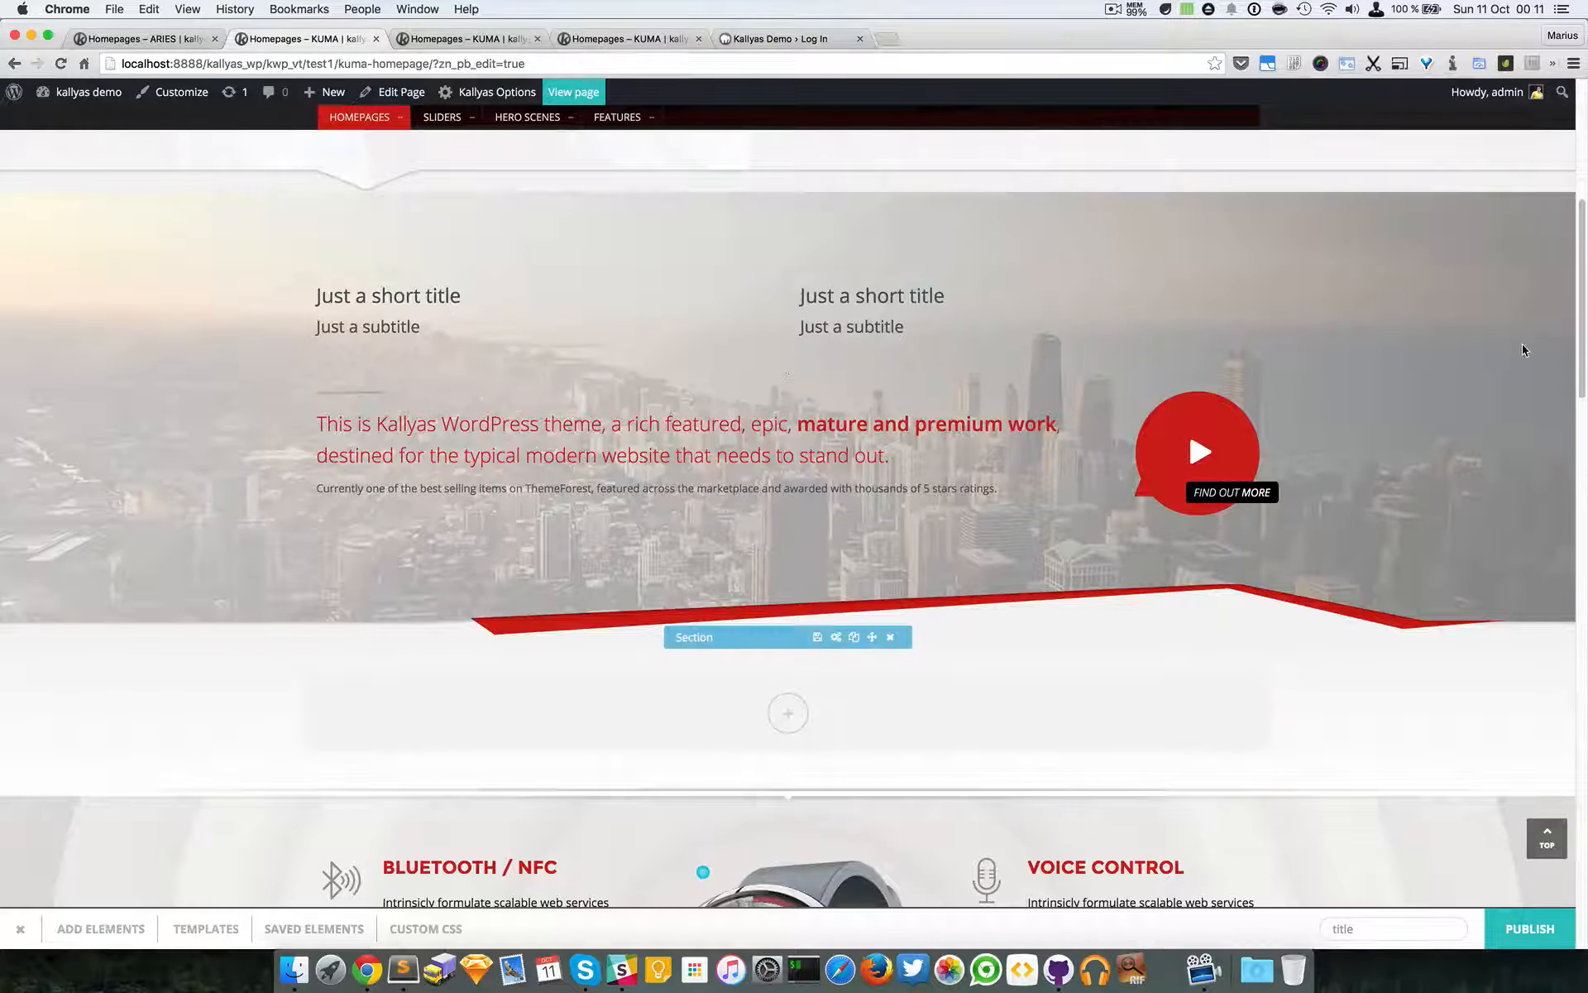
{"action": "left_click_drag", "start_coordinate": [1582, 323], "coordinate": [1528, 364]}
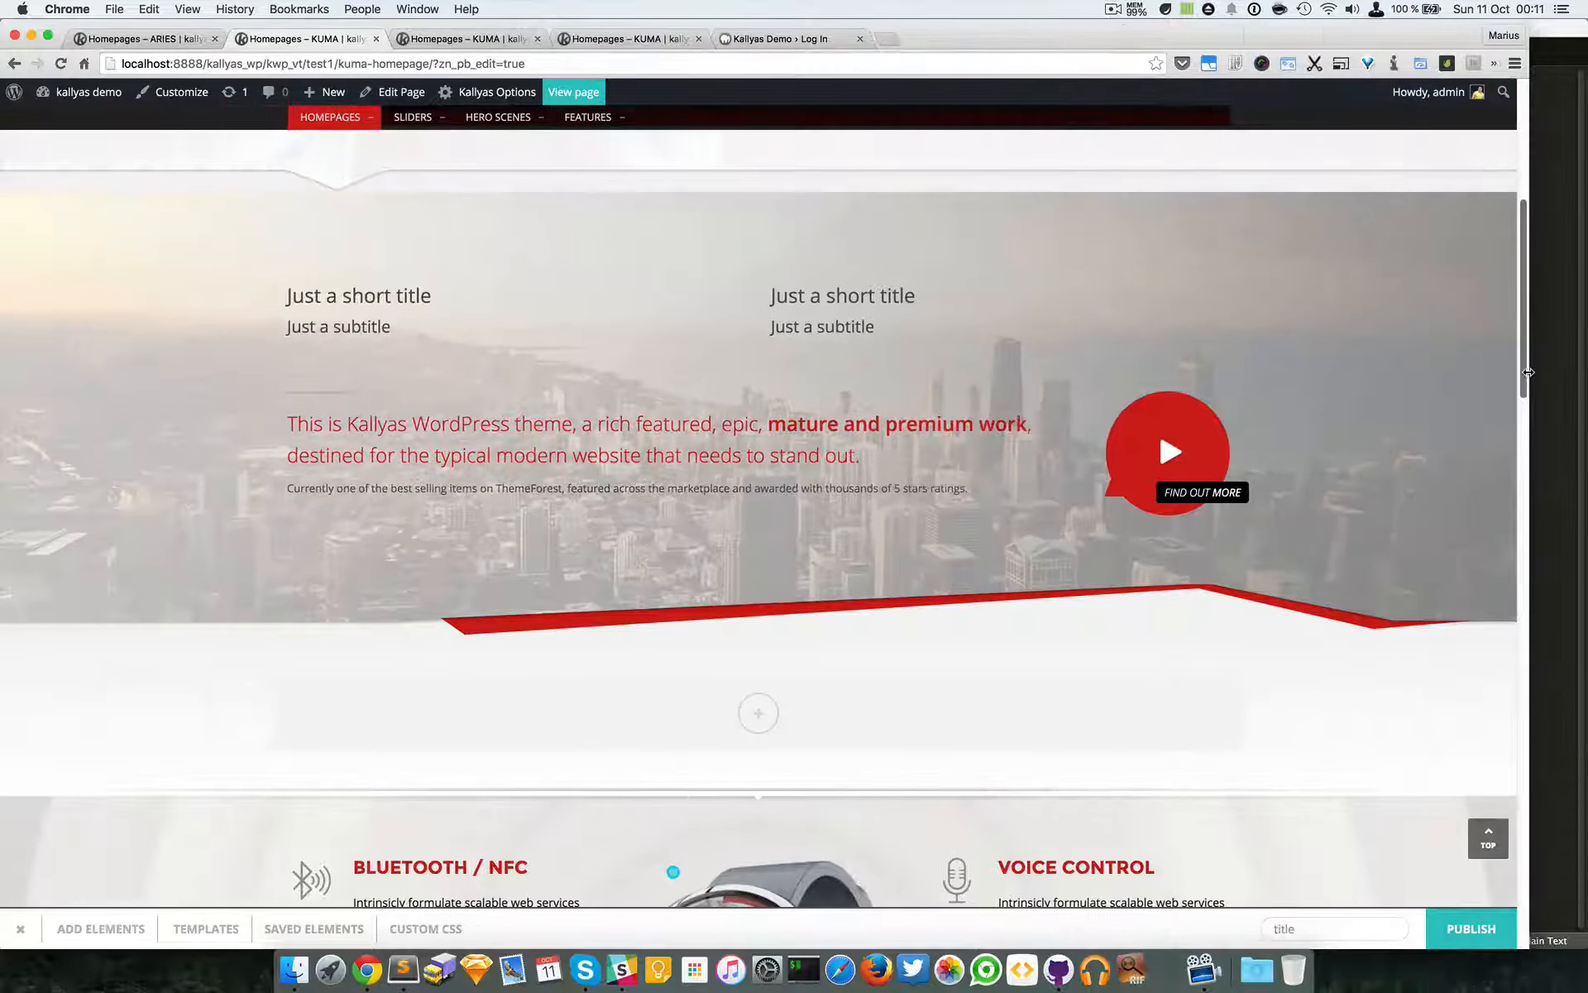
{"action": "left_click", "coordinate": [576, 100], "text": "super"}
Move the new live page tab beside the page builder tab and close the two outdated preview tabs.
{"action": "left_click_drag", "start_coordinate": [750, 38], "coordinate": [506, 37]}
{"action": "middle_click", "coordinate": [624, 37]}
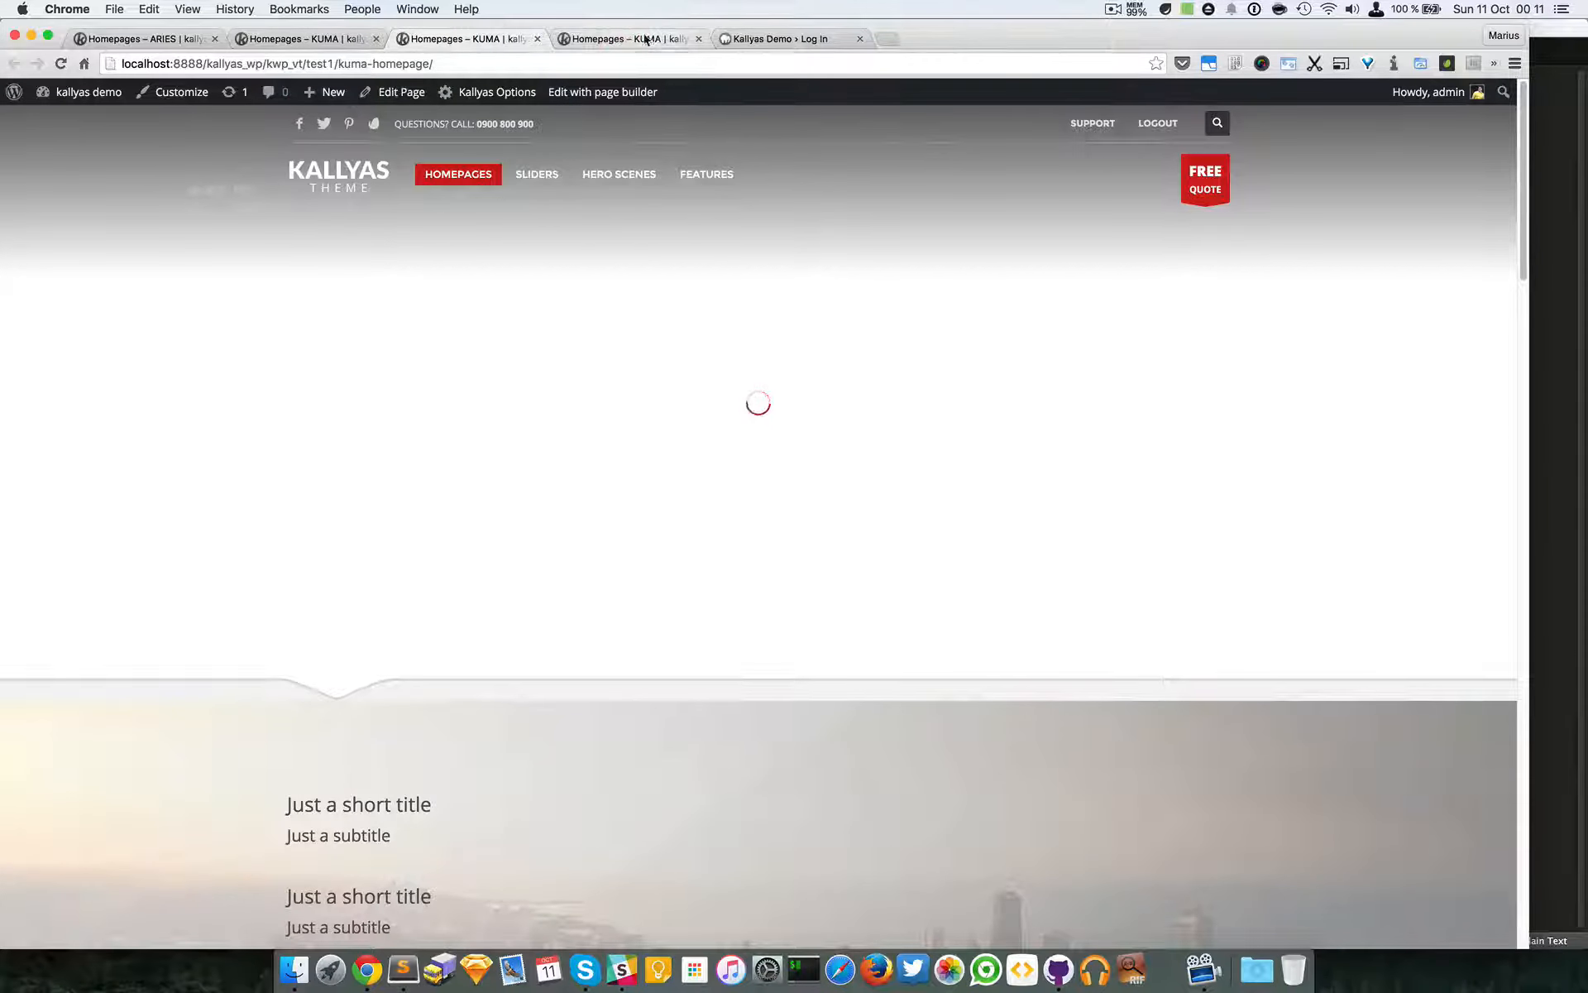
{"action": "middle_click", "coordinate": [646, 38]}
Inspect the first "Just a short title" element and select its column div to examine the responsive column classes.
{"action": "scroll", "coordinate": [846, 487], "scroll_direction": "down", "scroll_amount": 3}
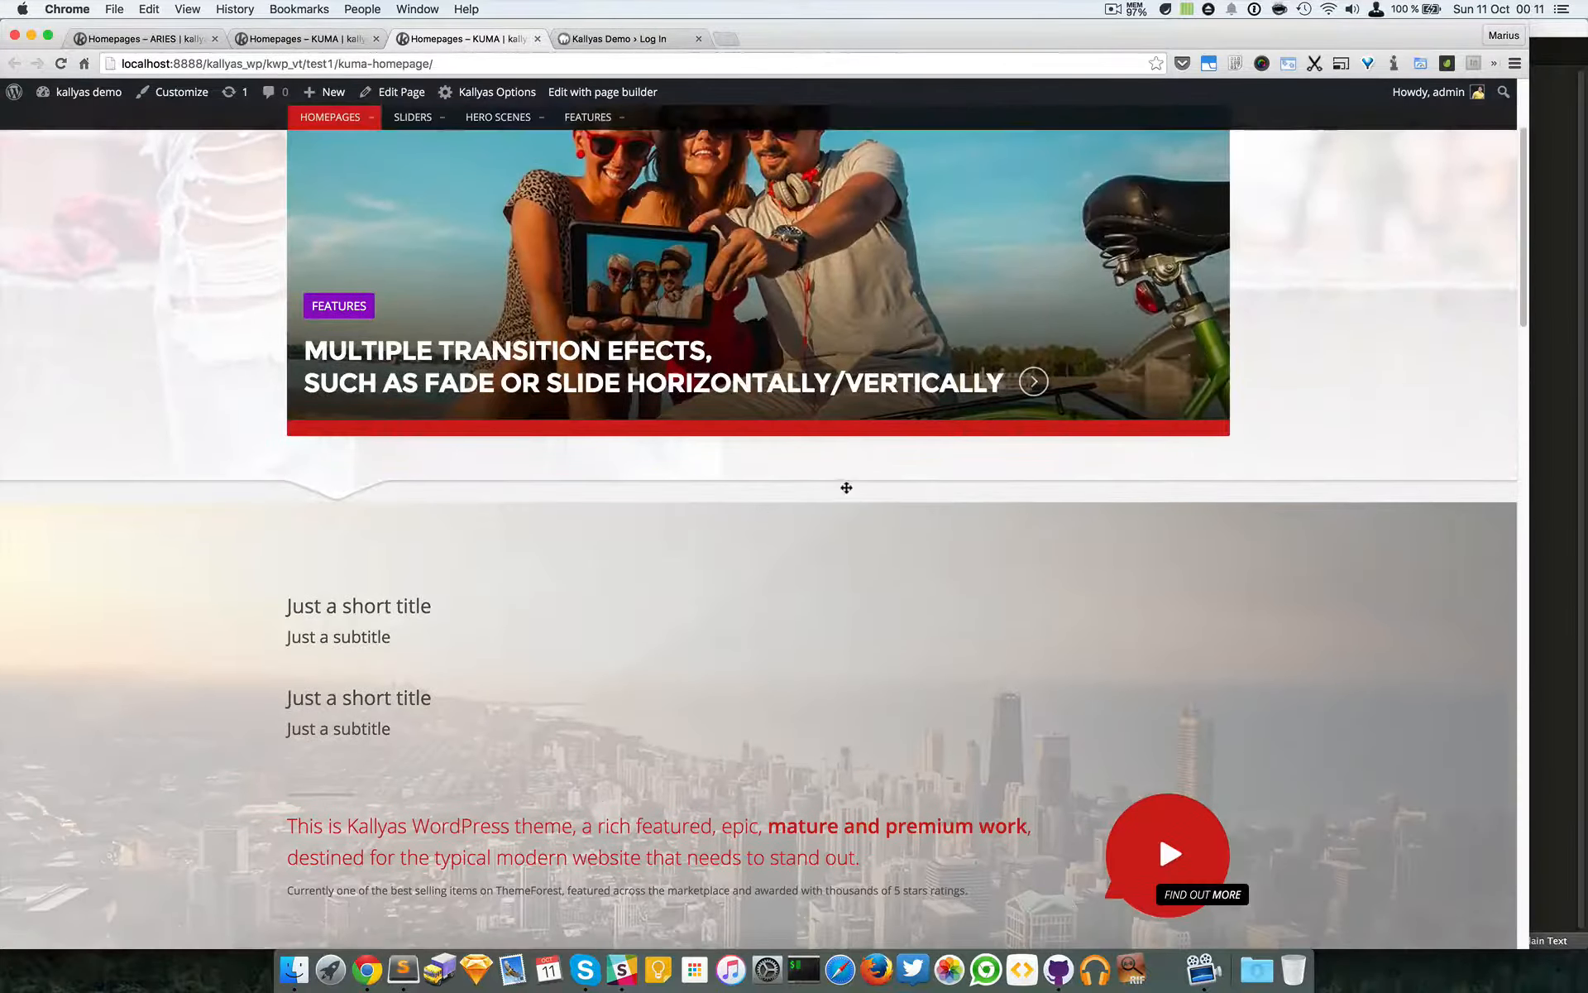
{"action": "scroll", "coordinate": [847, 487], "scroll_direction": "down", "scroll_amount": 2}
{"action": "right_click", "coordinate": [368, 505]}
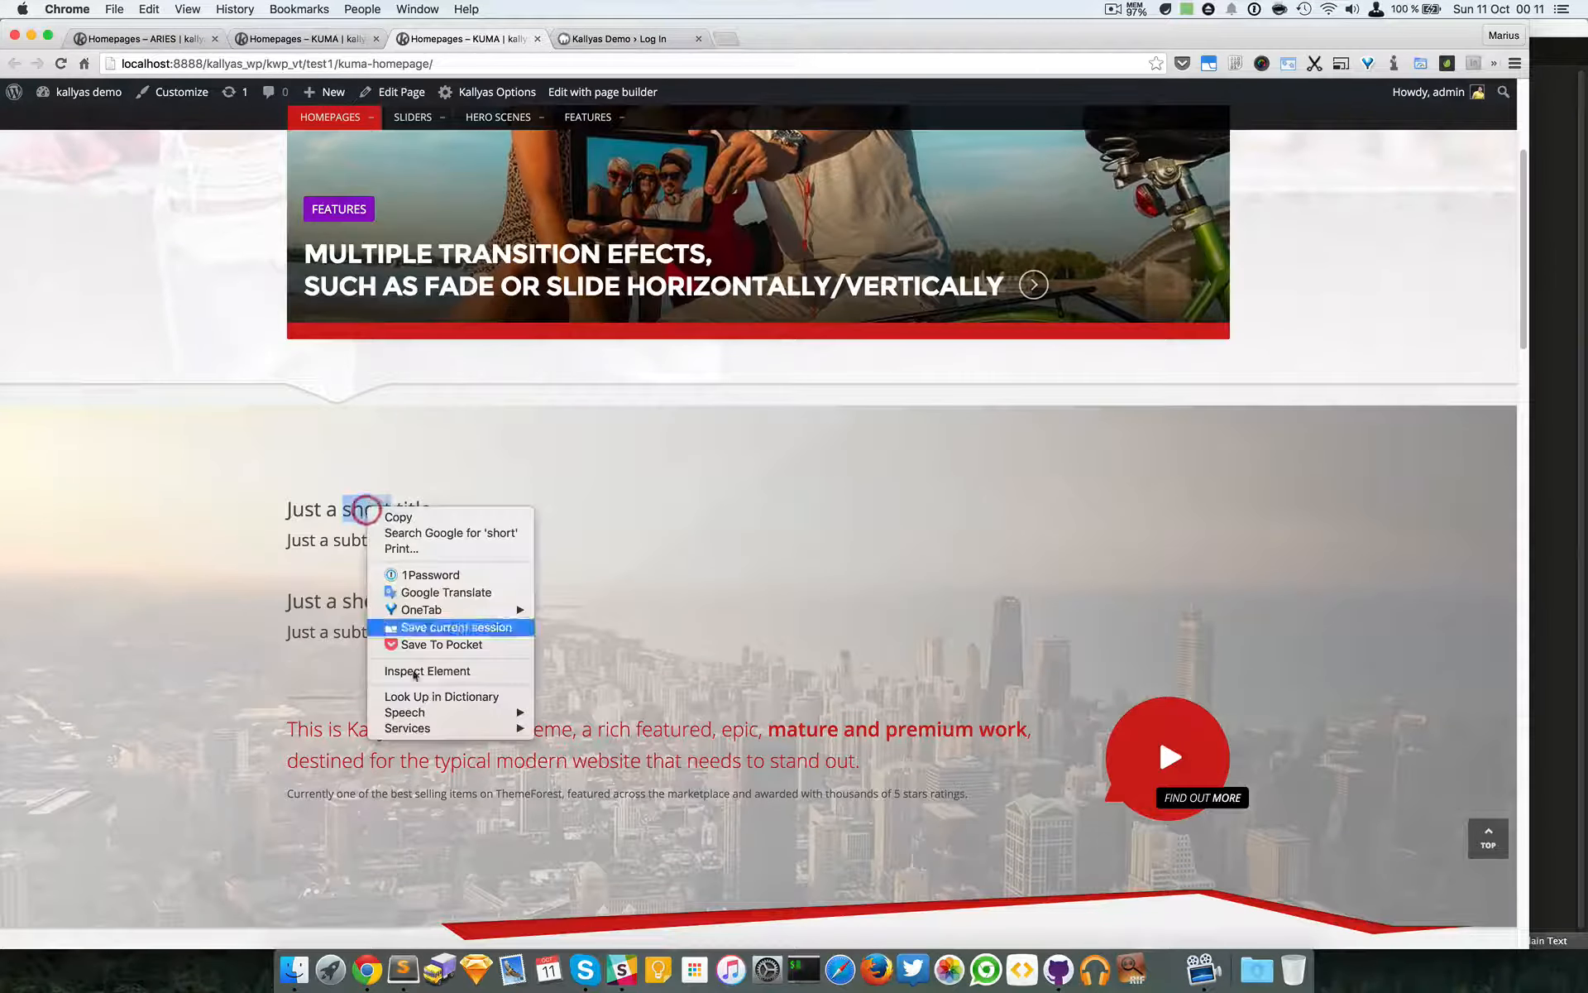
{"action": "left_click", "coordinate": [438, 669]}
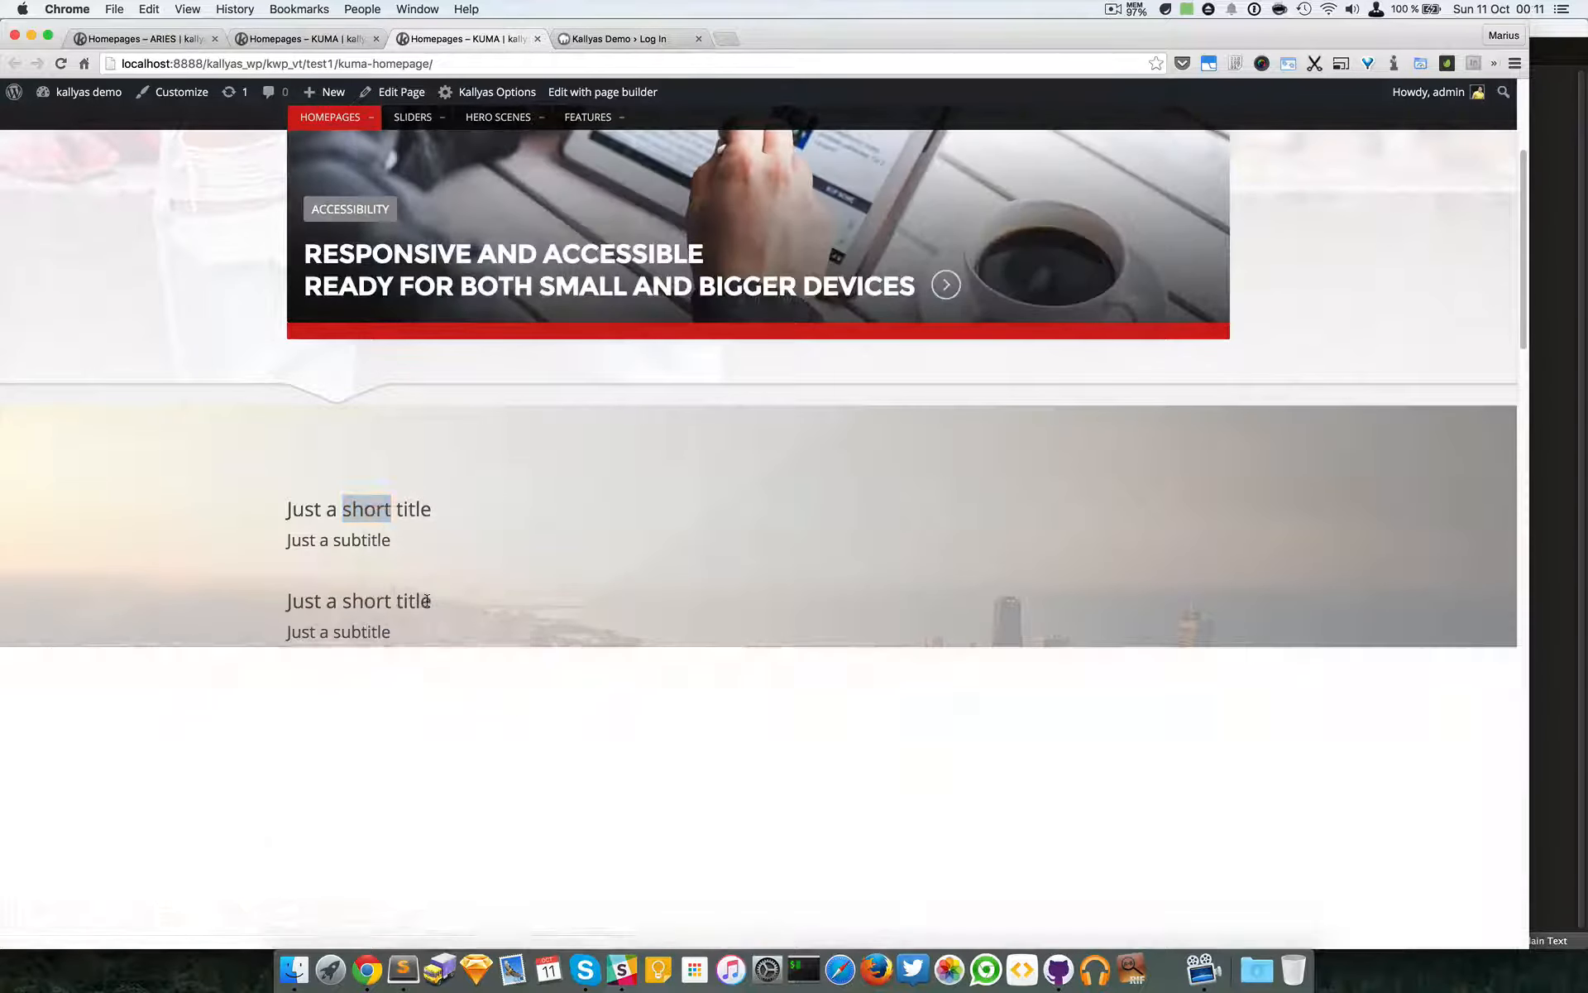
{"action": "scroll", "coordinate": [347, 520], "scroll_direction": "down", "scroll_amount": 1}
{"action": "scroll", "coordinate": [132, 853], "scroll_direction": "down", "scroll_amount": 2}
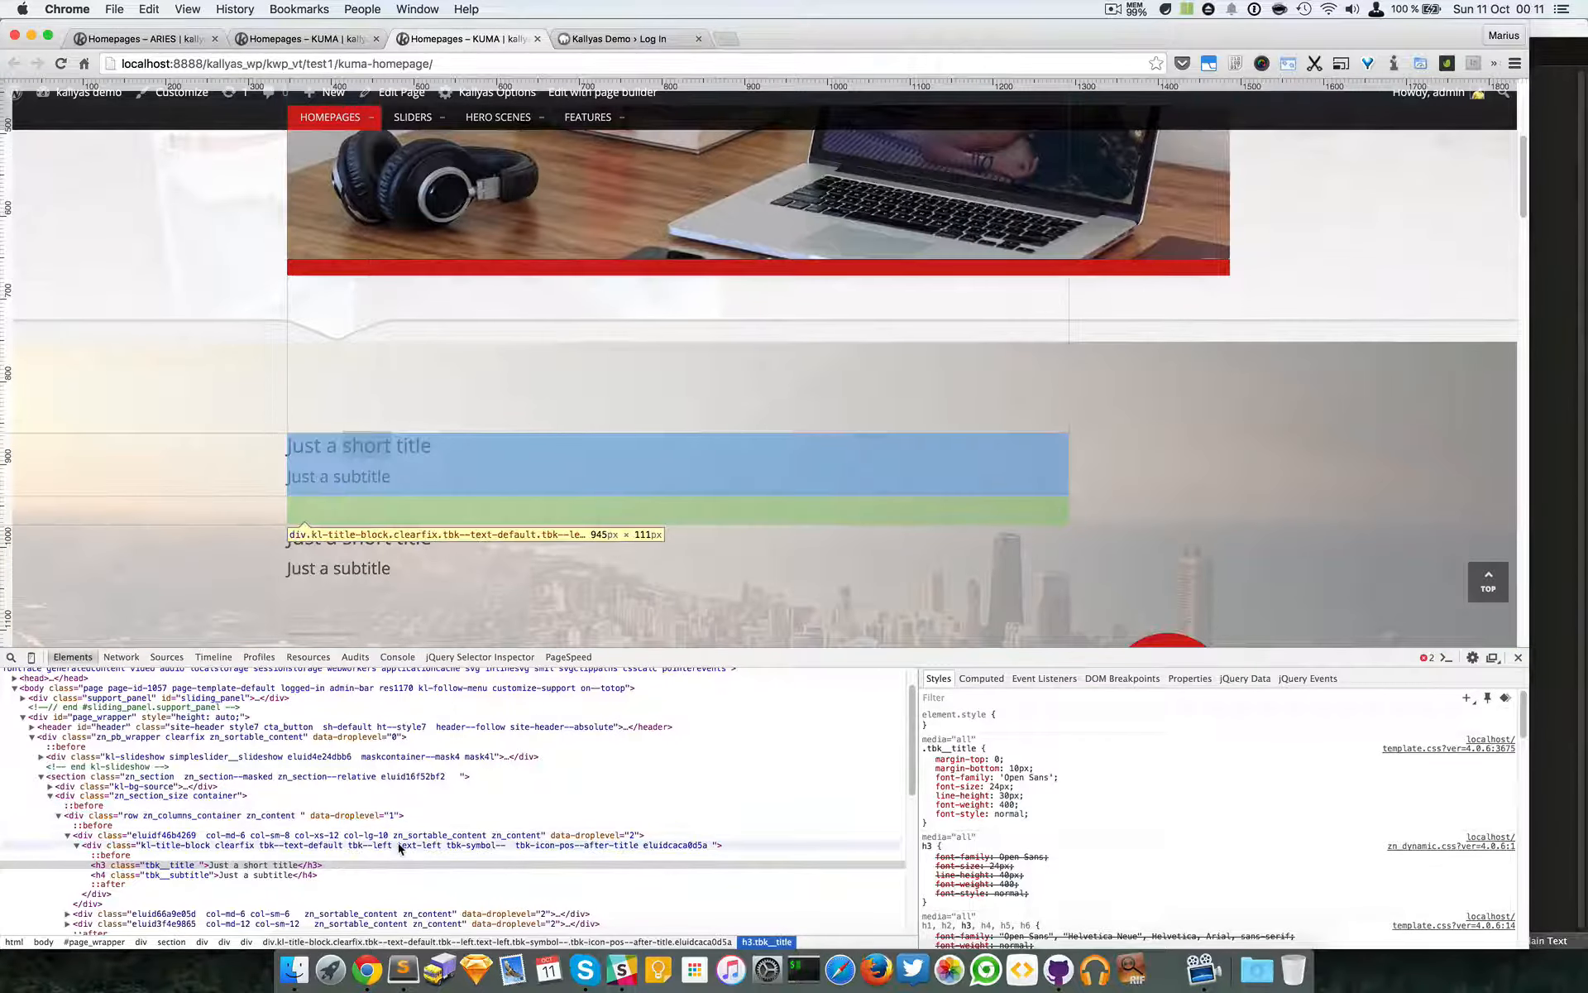
{"action": "left_click", "coordinate": [399, 836]}
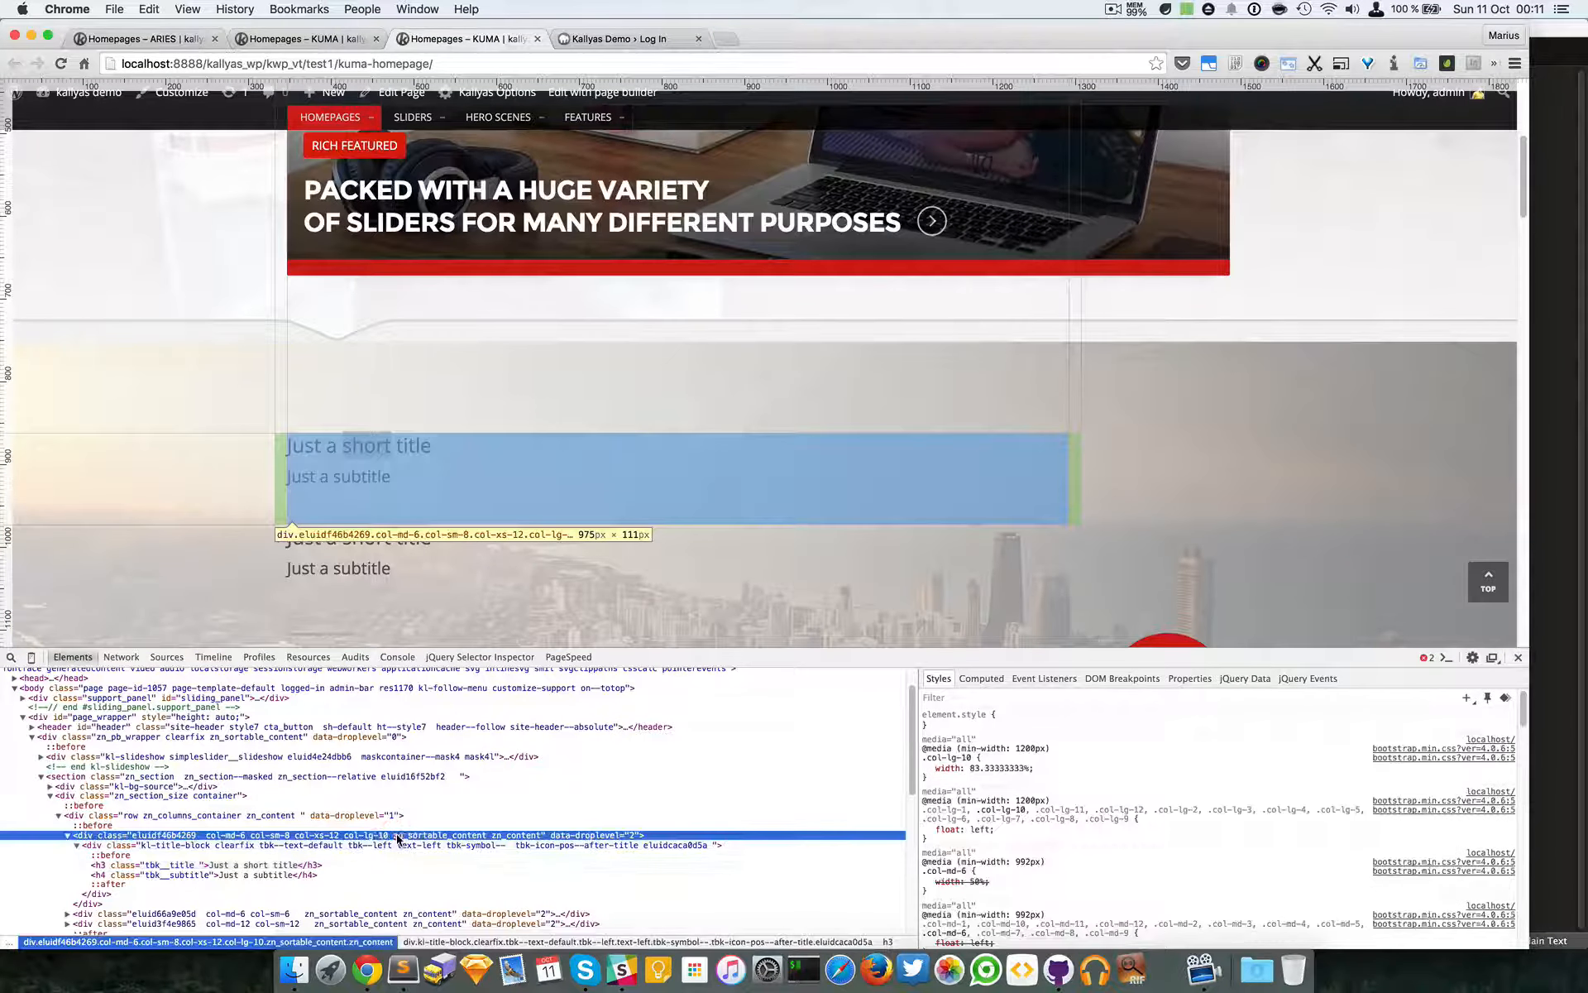
{"action": "left_click", "coordinate": [67, 836]}
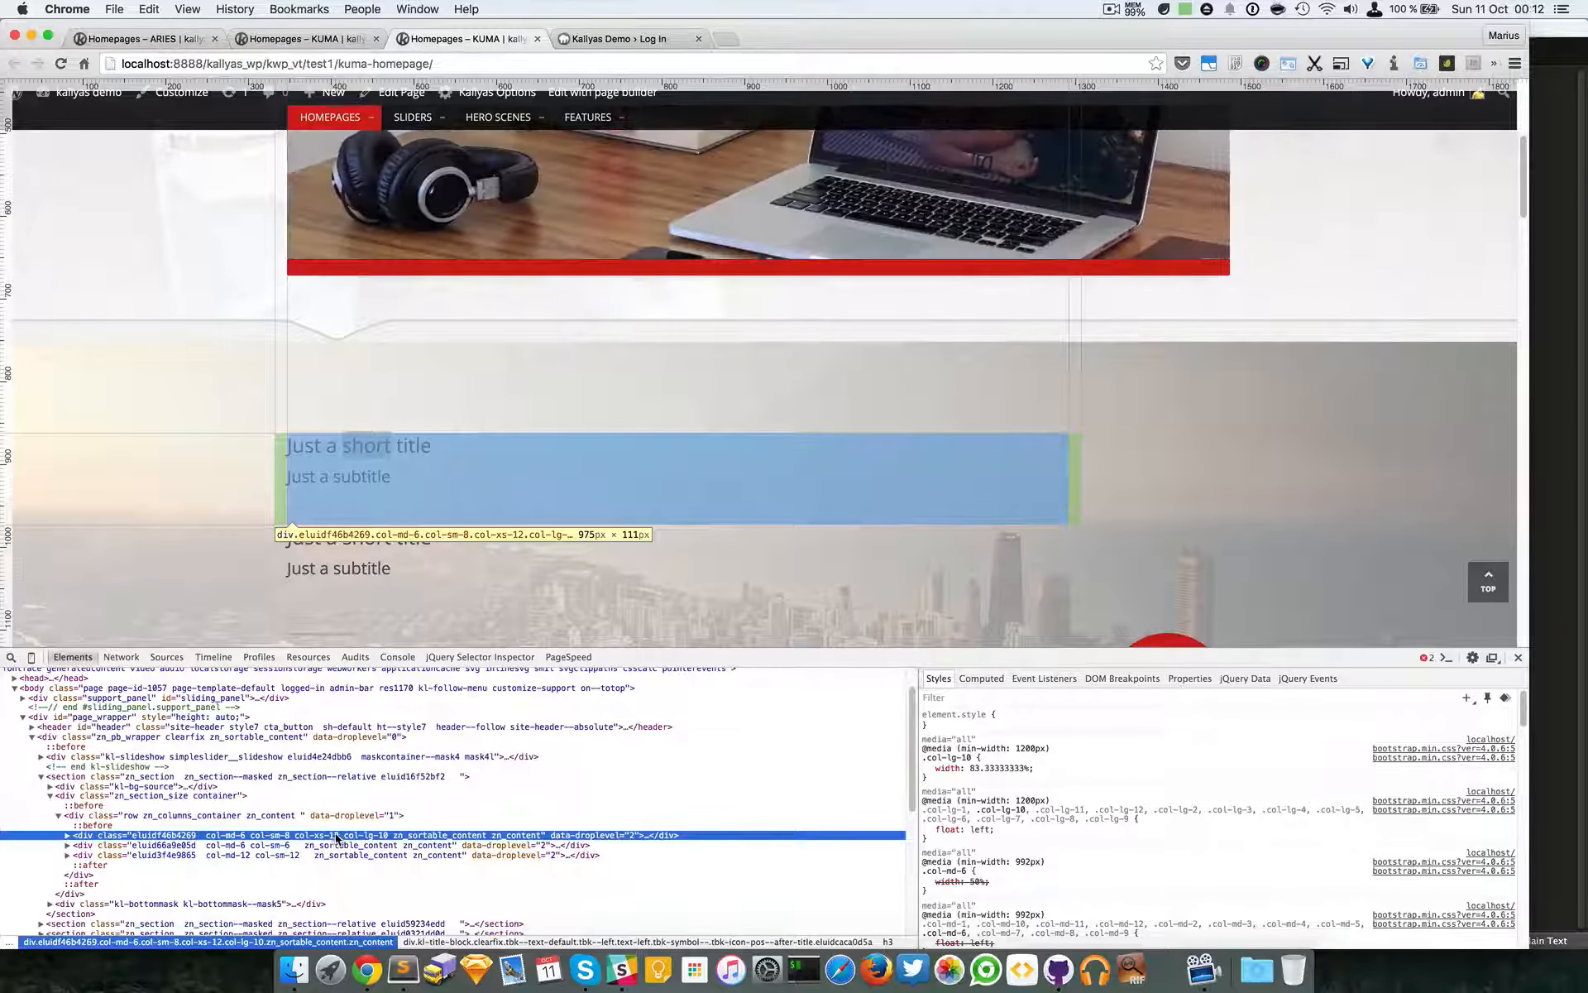
Narrow the browser window moderately and reselect the title column's div to examine how its large-screen class applies.
{"action": "left_click_drag", "start_coordinate": [1531, 476], "coordinate": [1308, 490]}
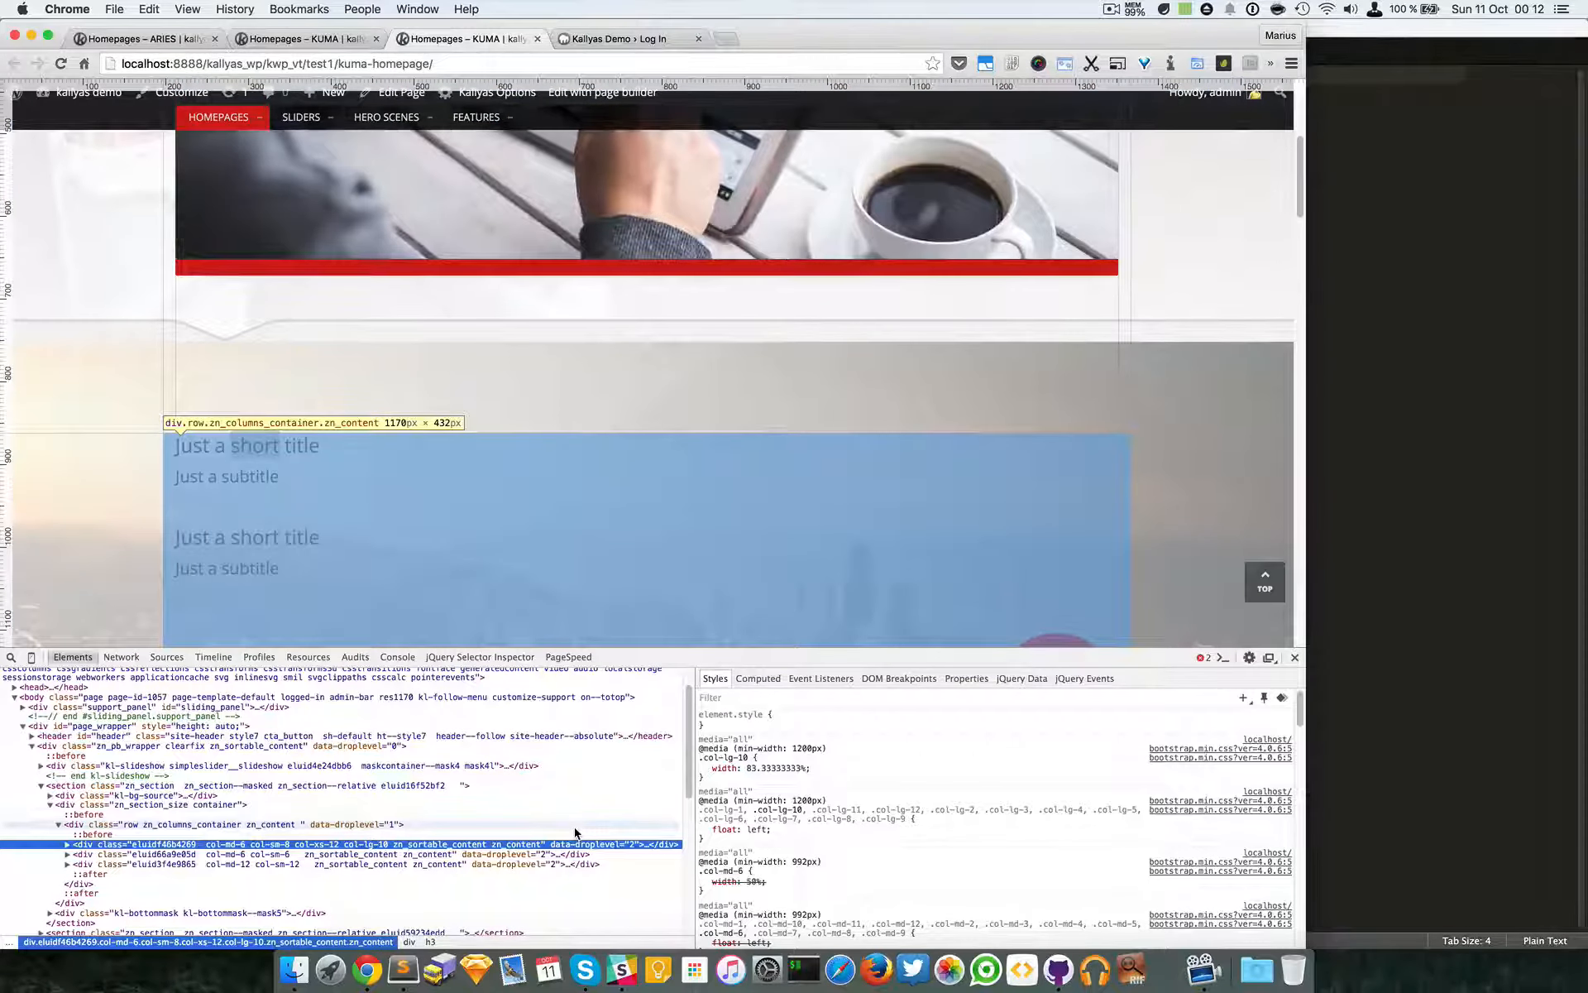
{"action": "left_click", "coordinate": [277, 428]}
{"action": "left_click", "coordinate": [274, 451]}
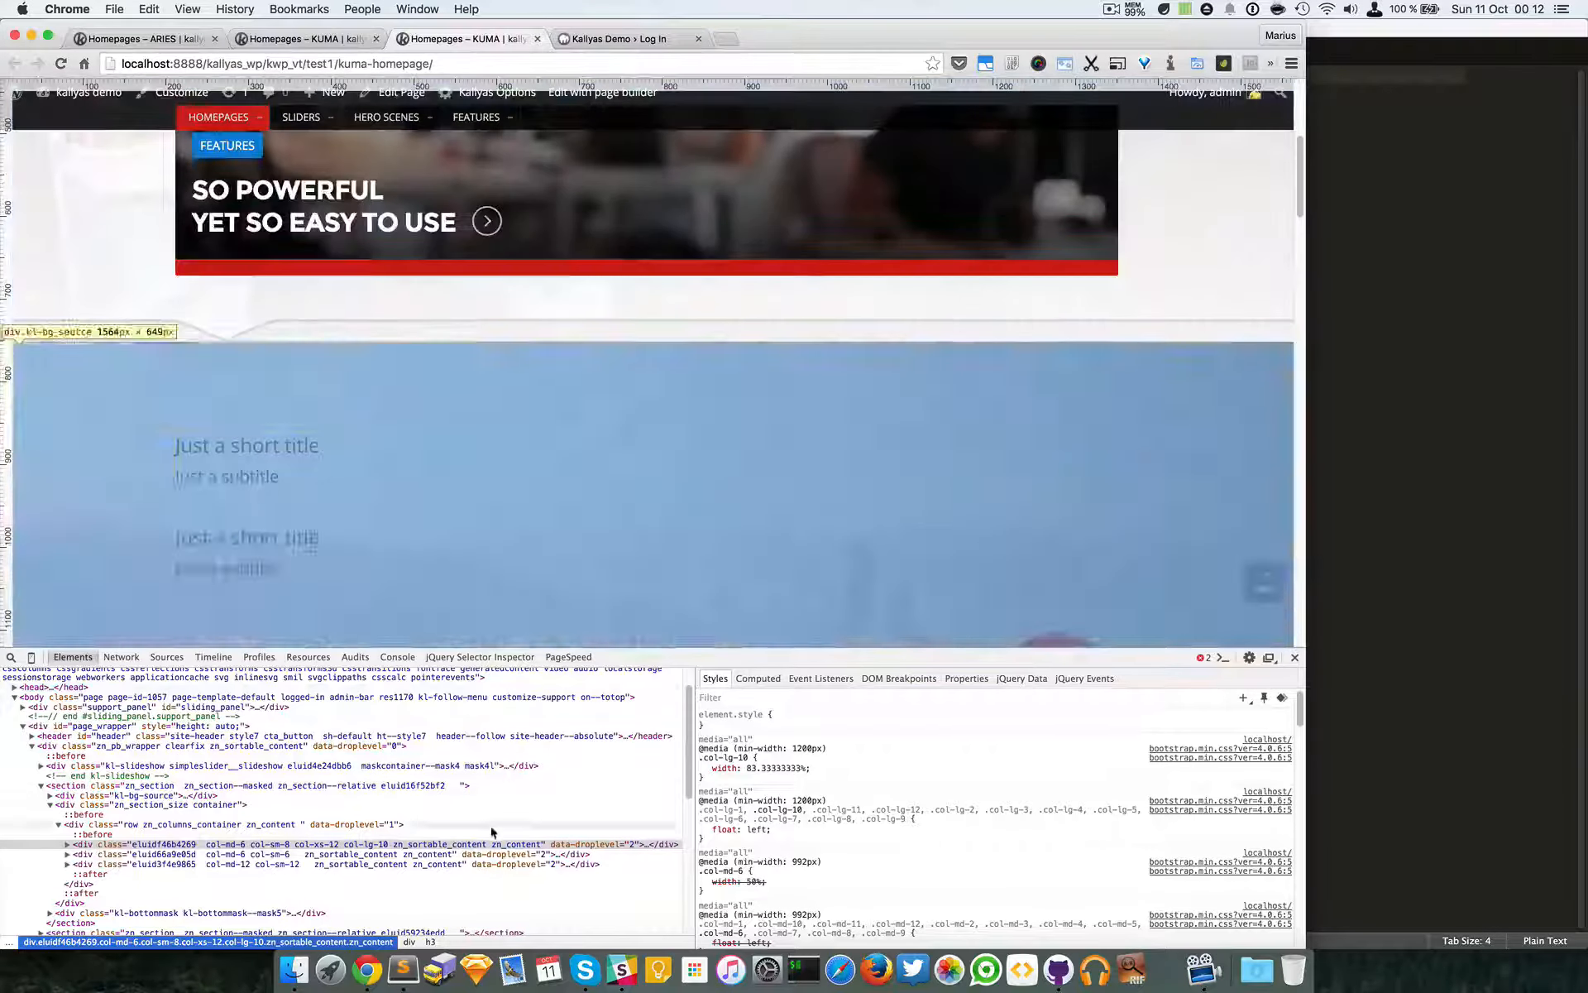
{"action": "left_click", "coordinate": [422, 847]}
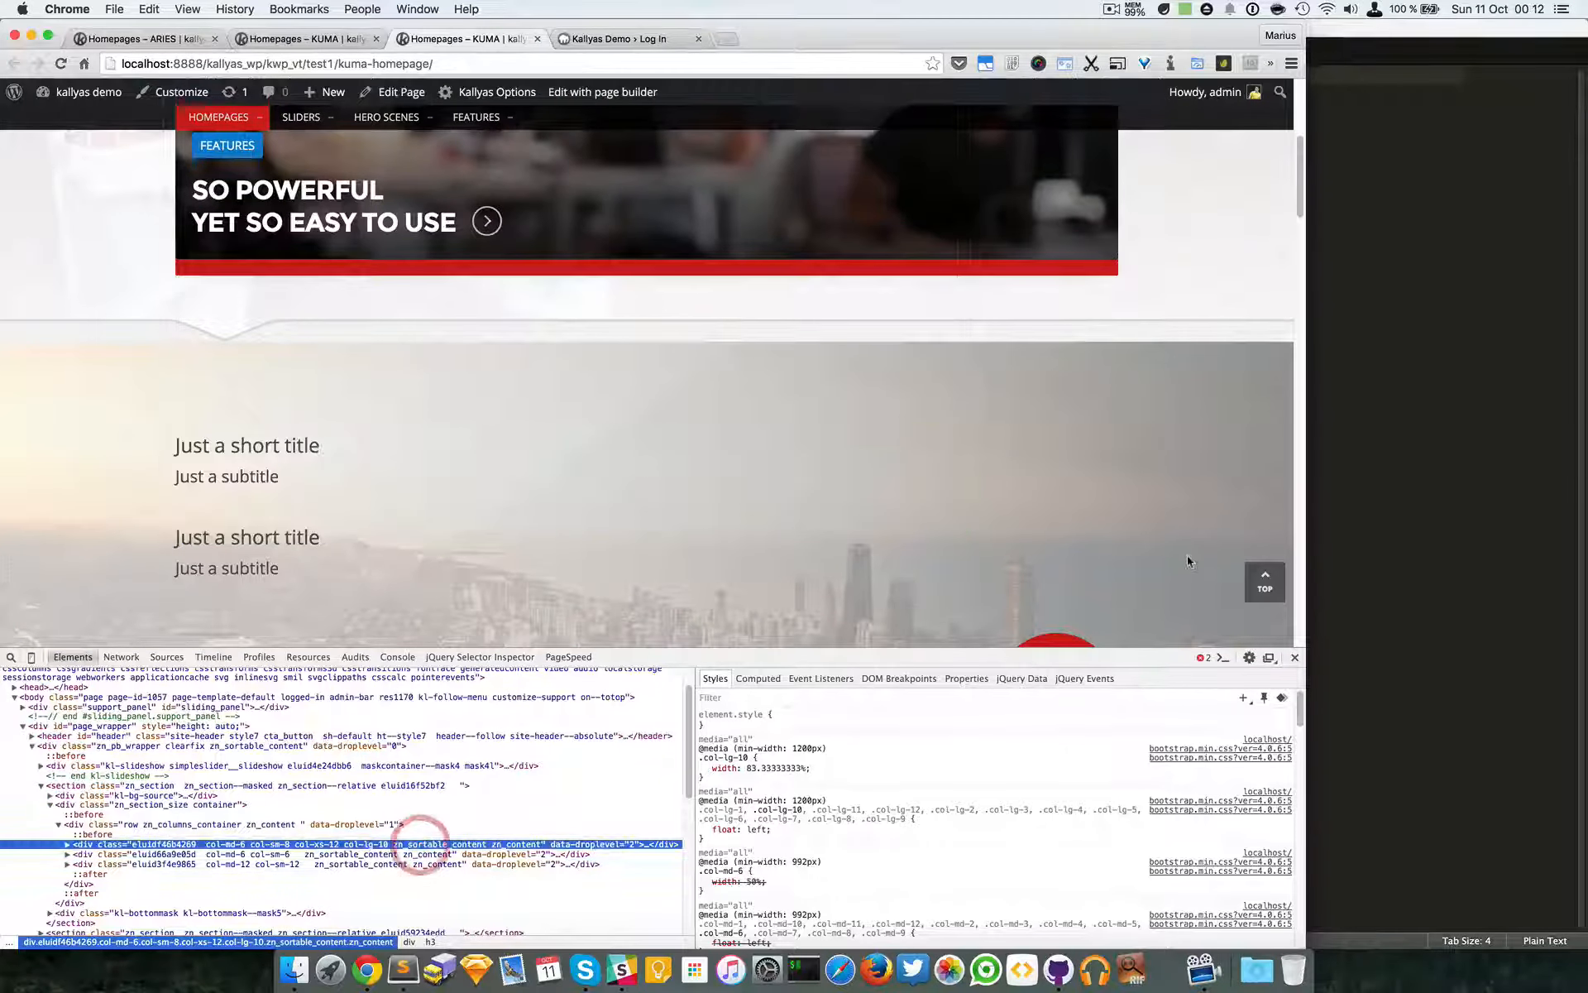
Narrow the browser window down to the medium-screen layout and examine the title column's col-md-6 rule.
{"action": "left_click_drag", "start_coordinate": [1306, 467], "coordinate": [1098, 465]}
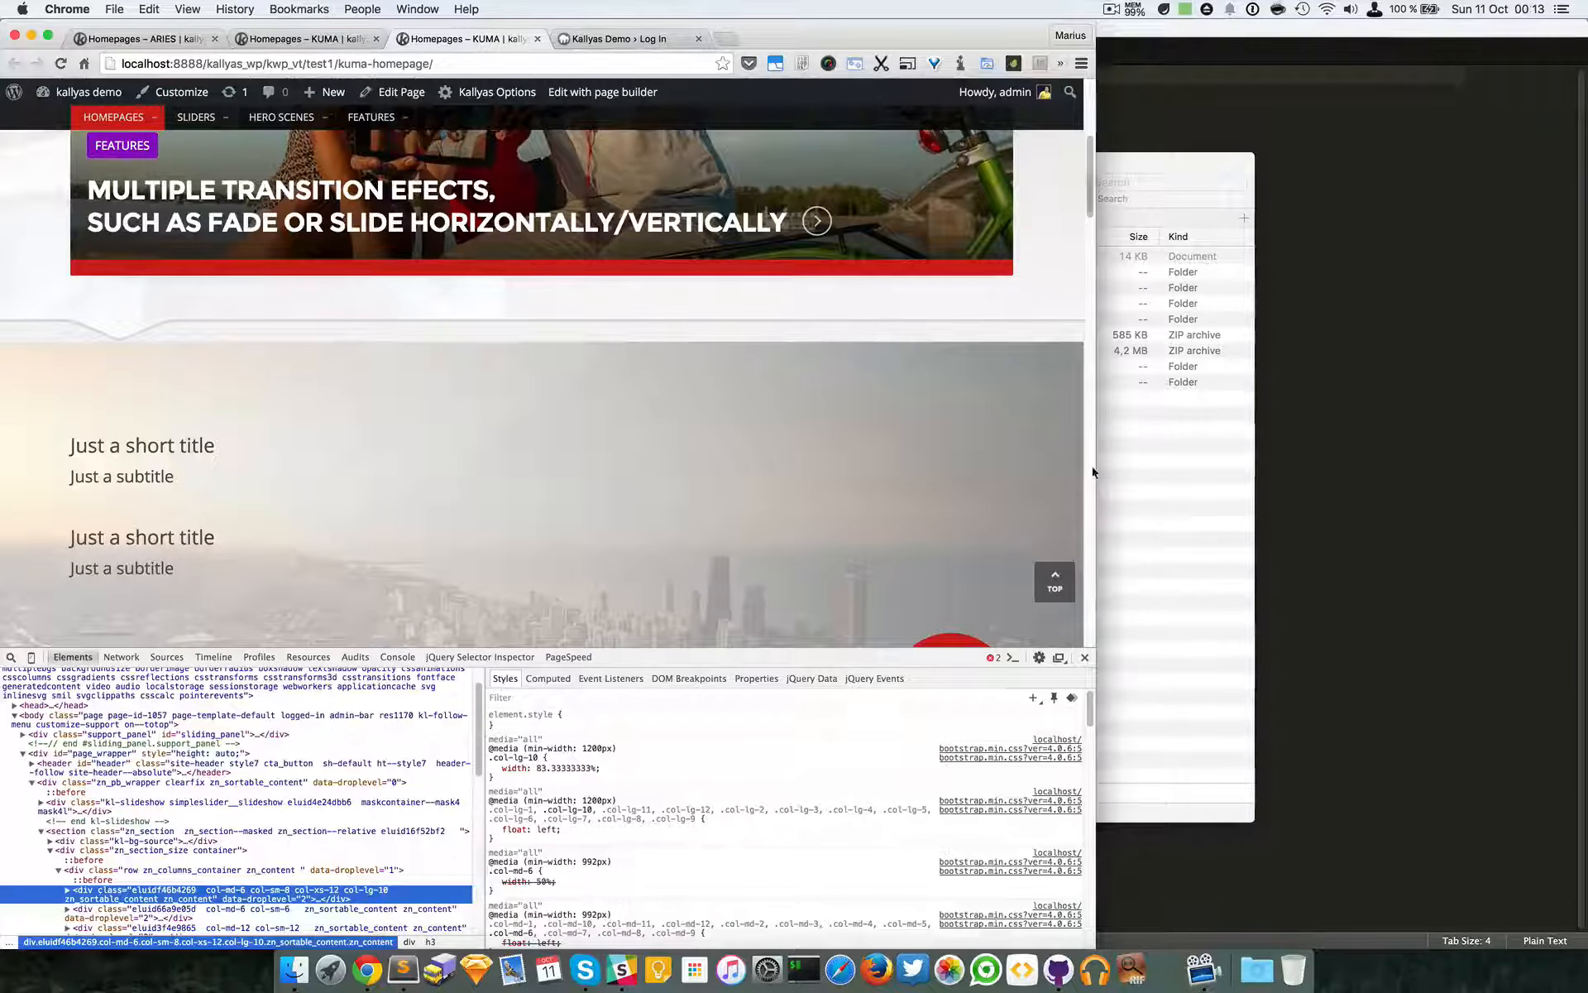
{"action": "left_click_drag", "start_coordinate": [1097, 469], "coordinate": [988, 469]}
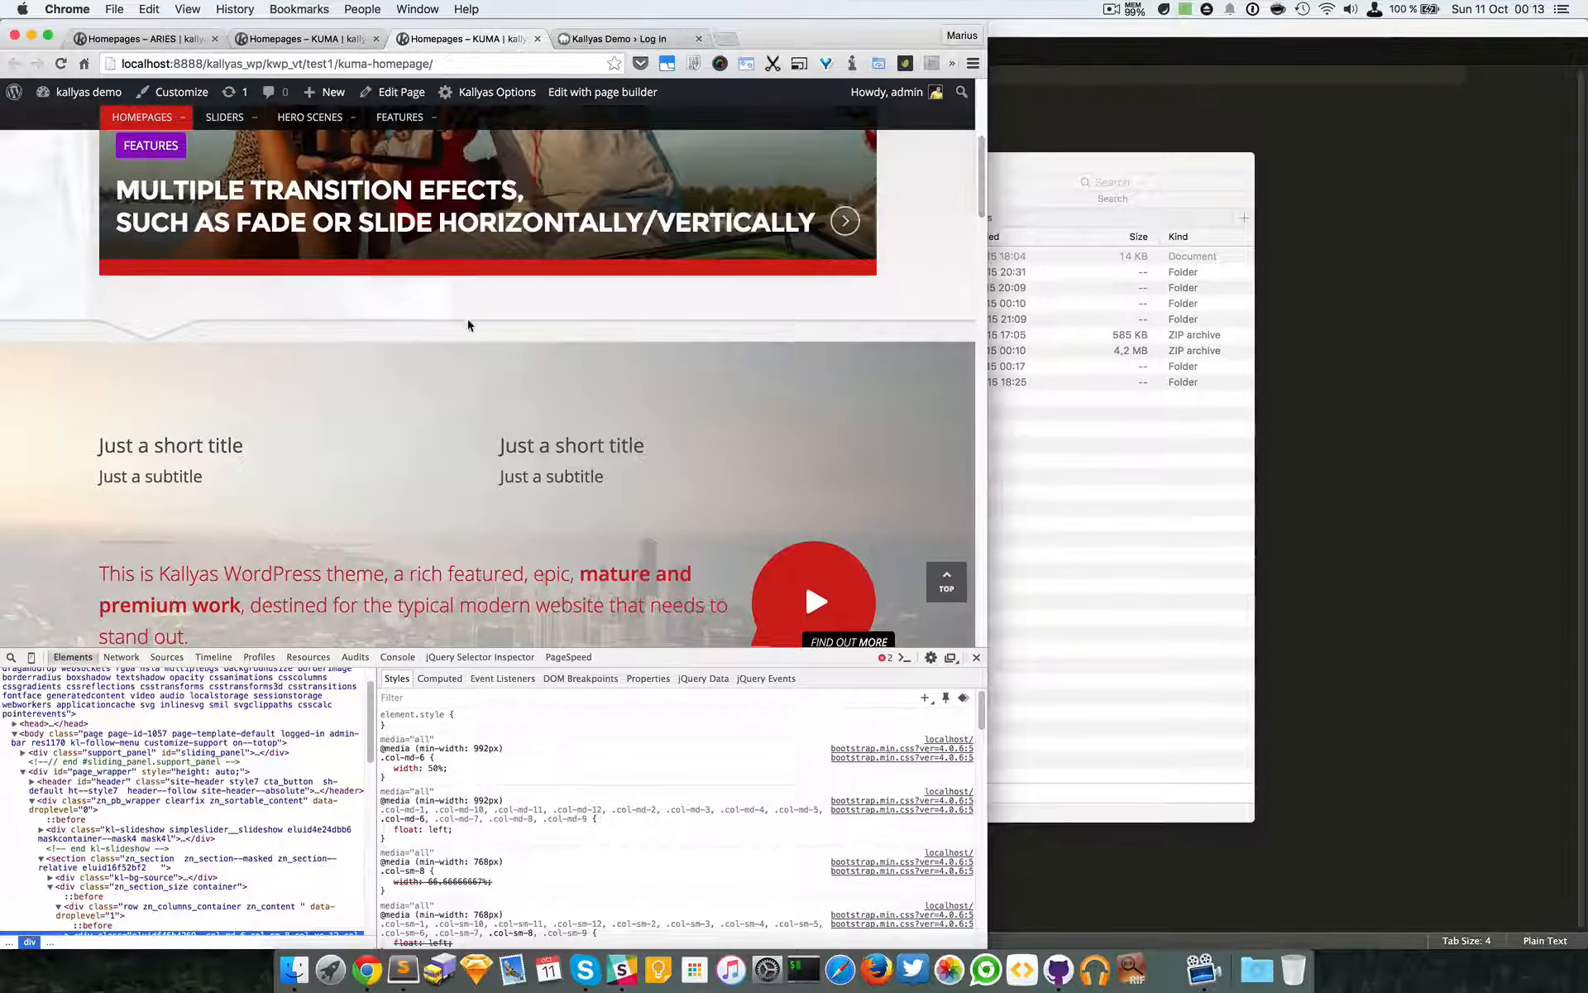
{"action": "scroll", "coordinate": [207, 827], "scroll_direction": "down", "scroll_amount": 3}
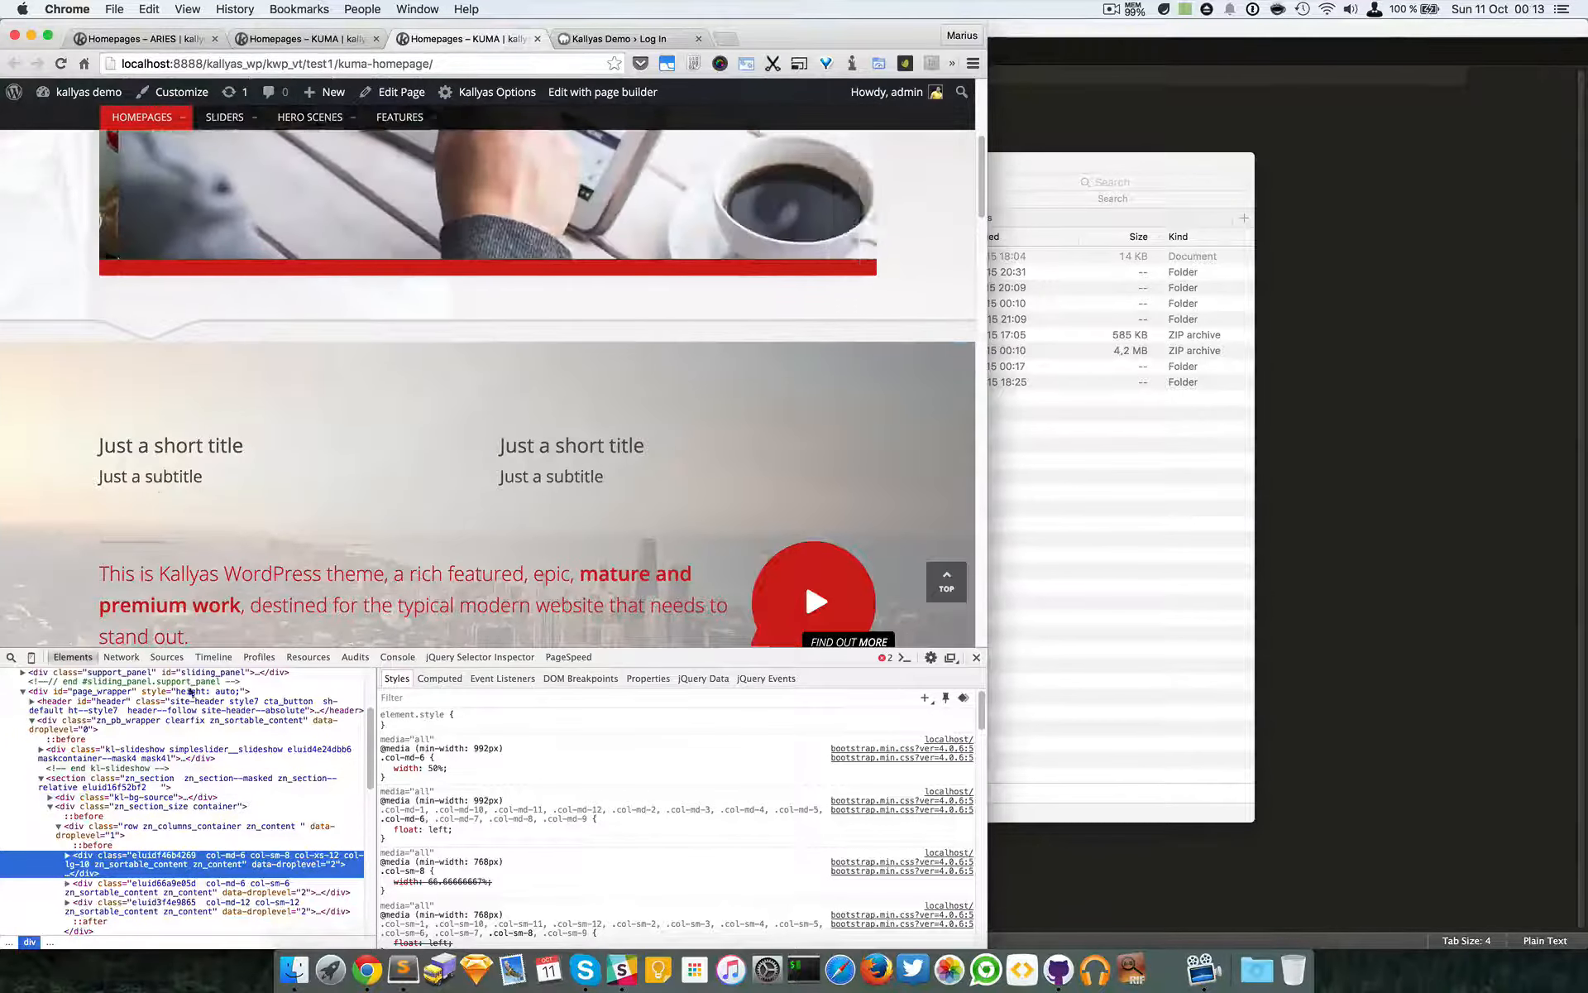
{"action": "scroll", "coordinate": [212, 834], "scroll_direction": "down", "scroll_amount": 1}
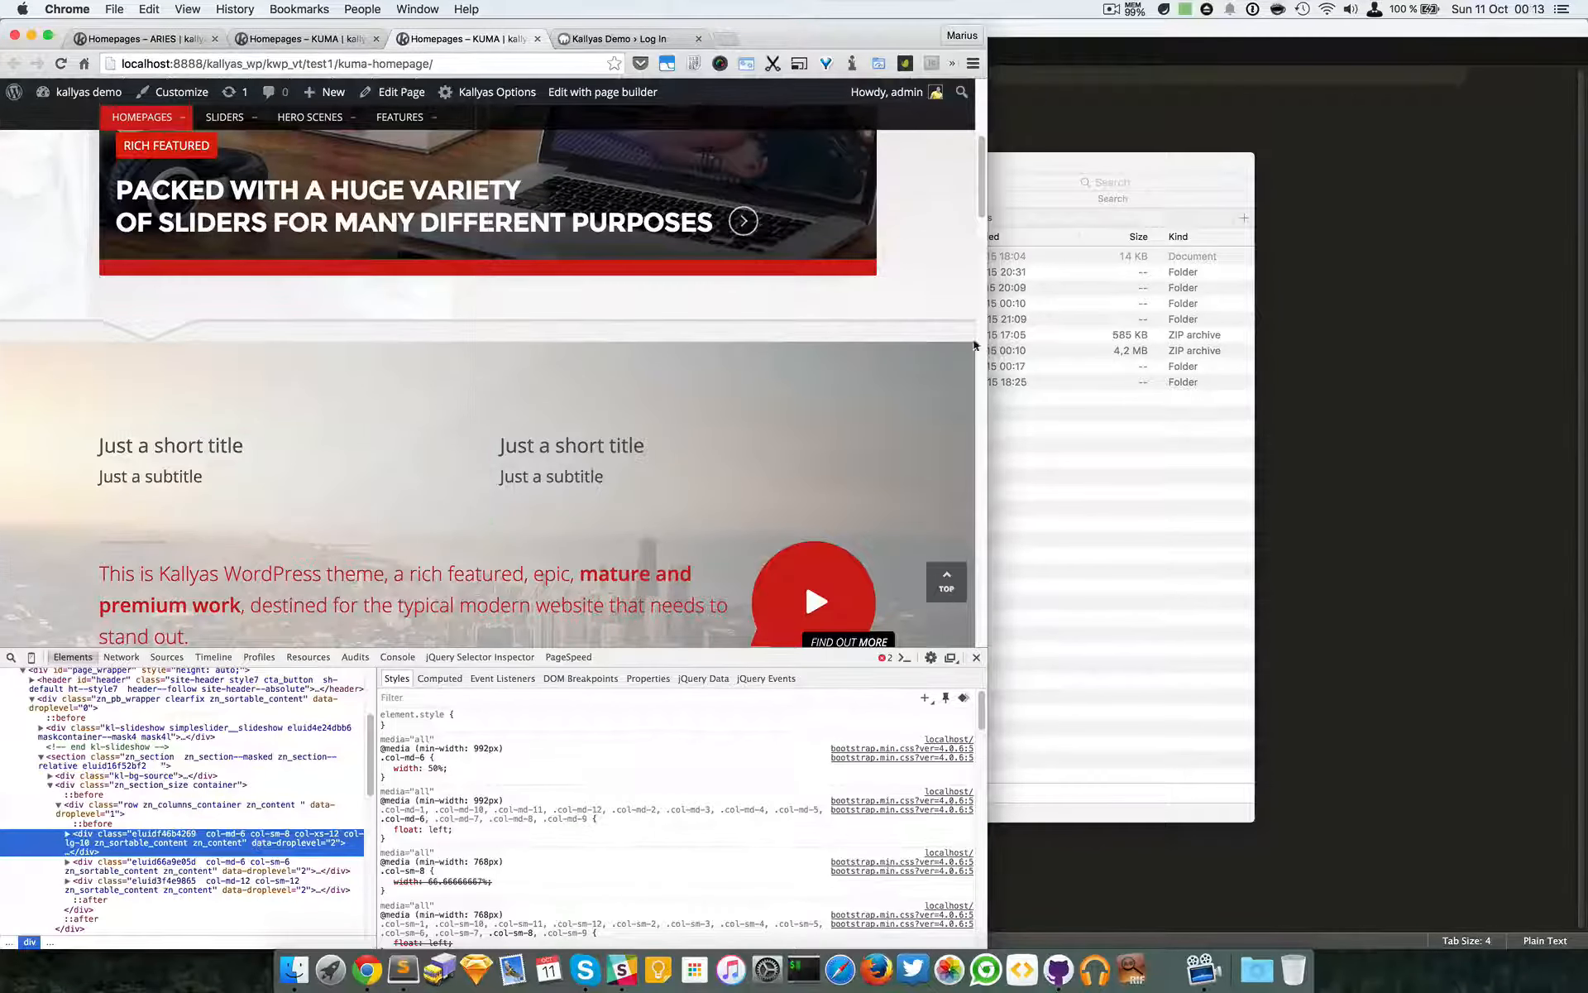
Narrow the browser window through tablet and phone widths, enlarging the element tree, to examine the col-sm-8 and col-xs-12 rules.
{"action": "left_click_drag", "start_coordinate": [987, 343], "coordinate": [817, 346]}
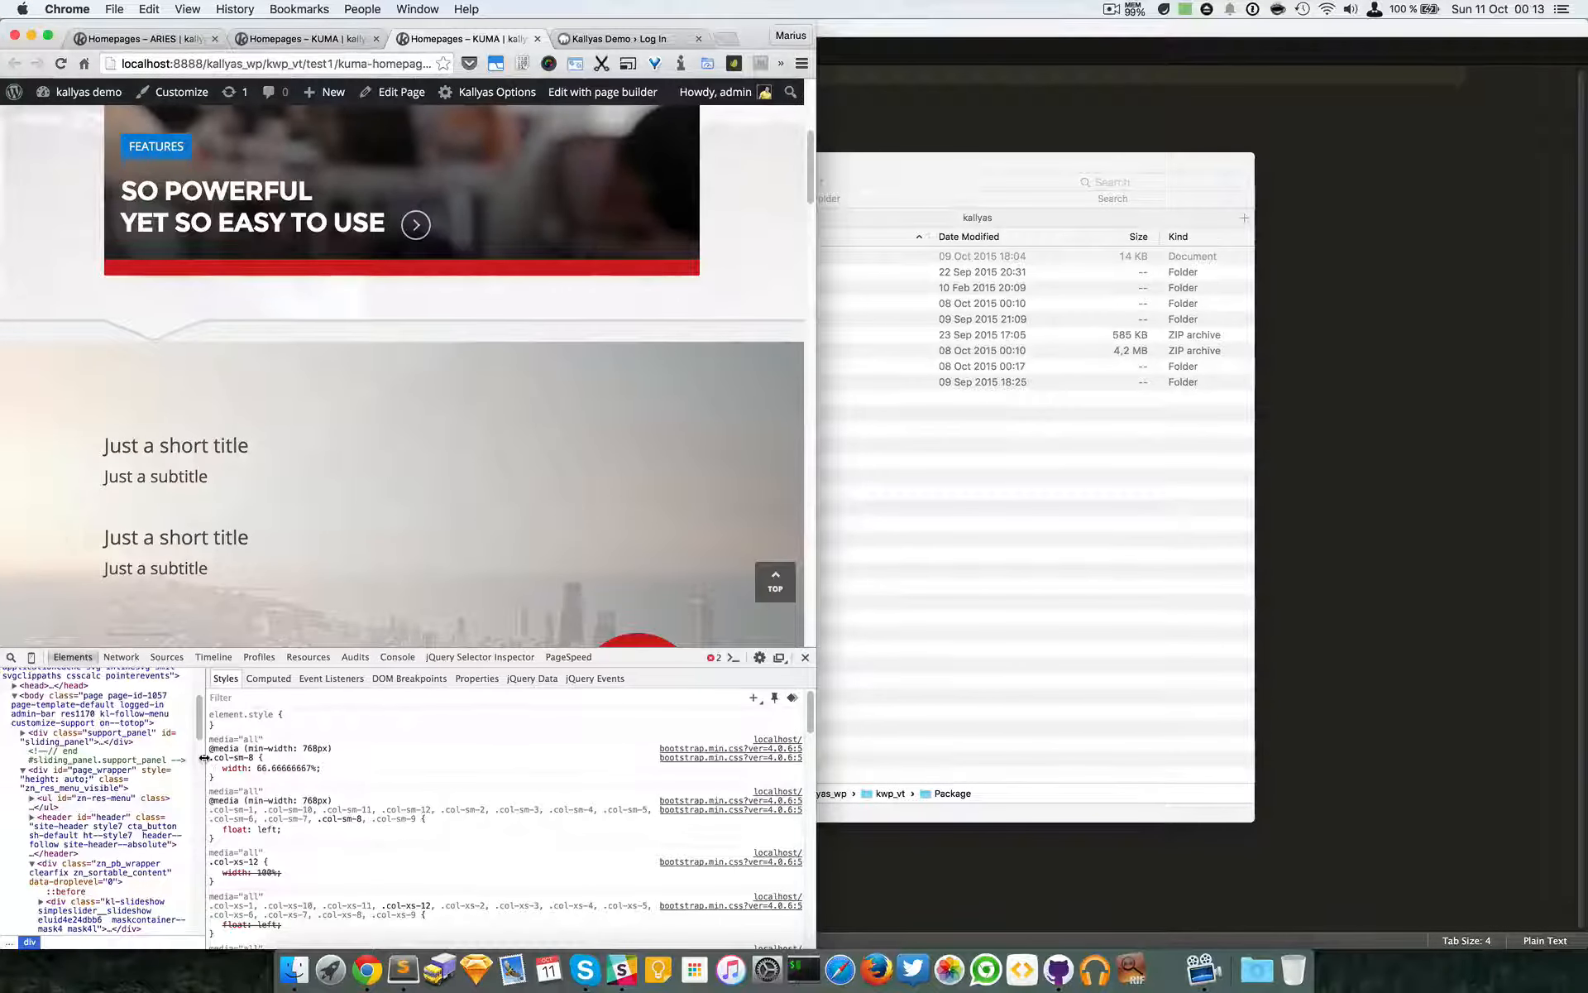
{"action": "left_click_drag", "start_coordinate": [203, 757], "coordinate": [603, 758]}
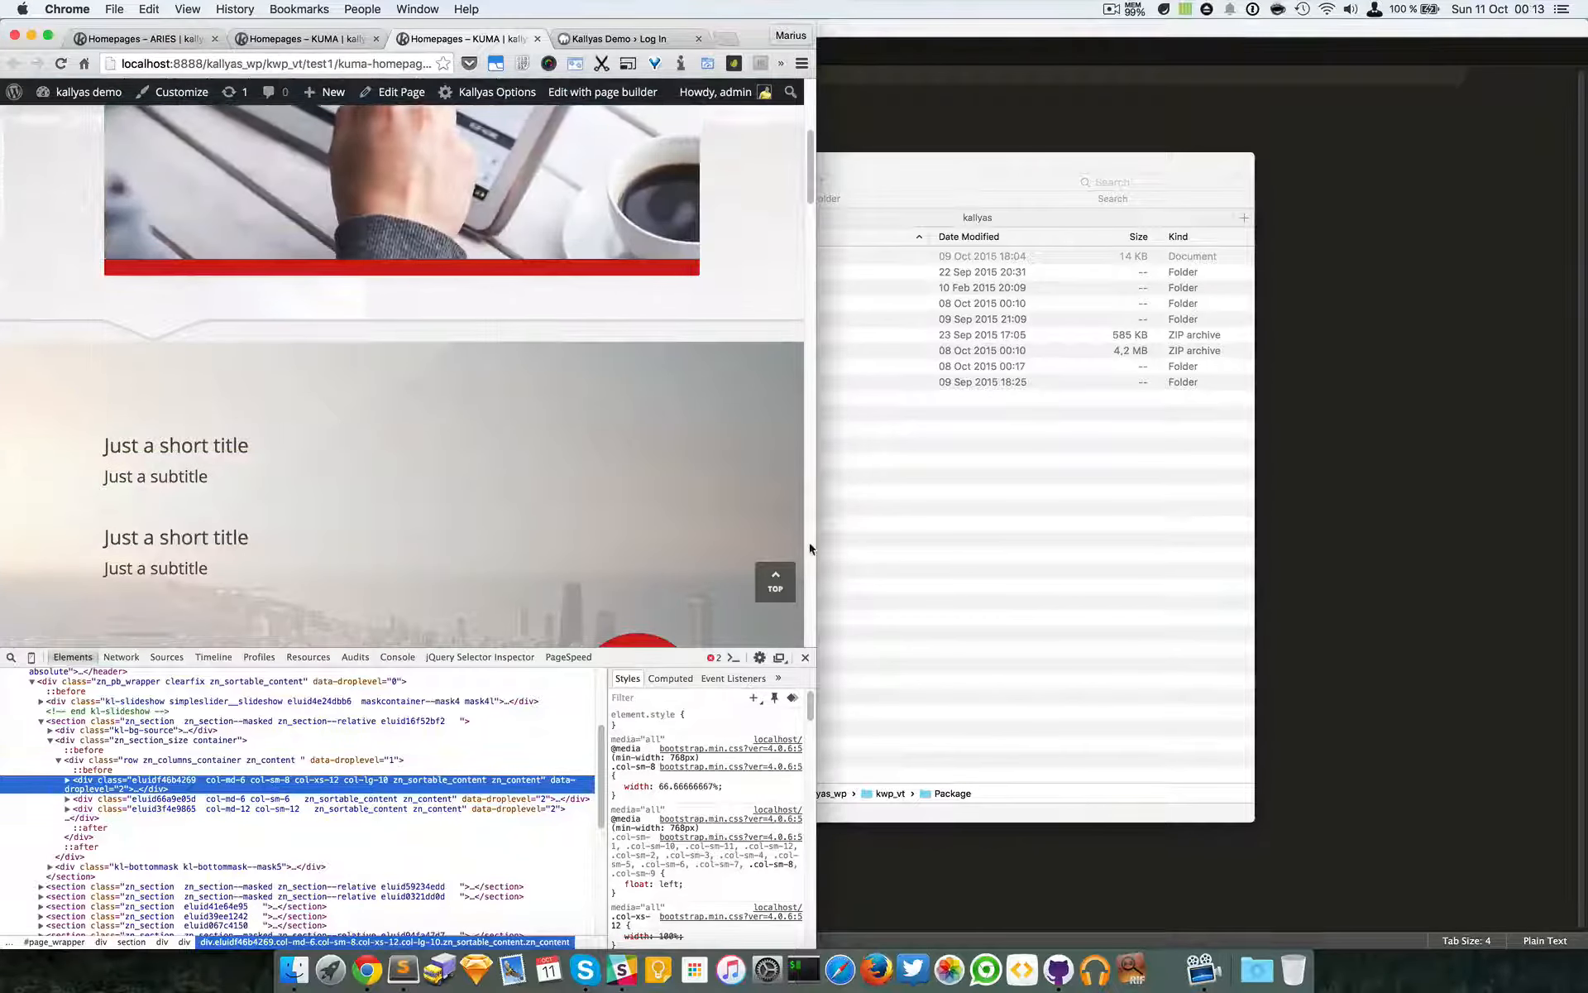
{"action": "left_click_drag", "start_coordinate": [815, 545], "coordinate": [594, 547]}
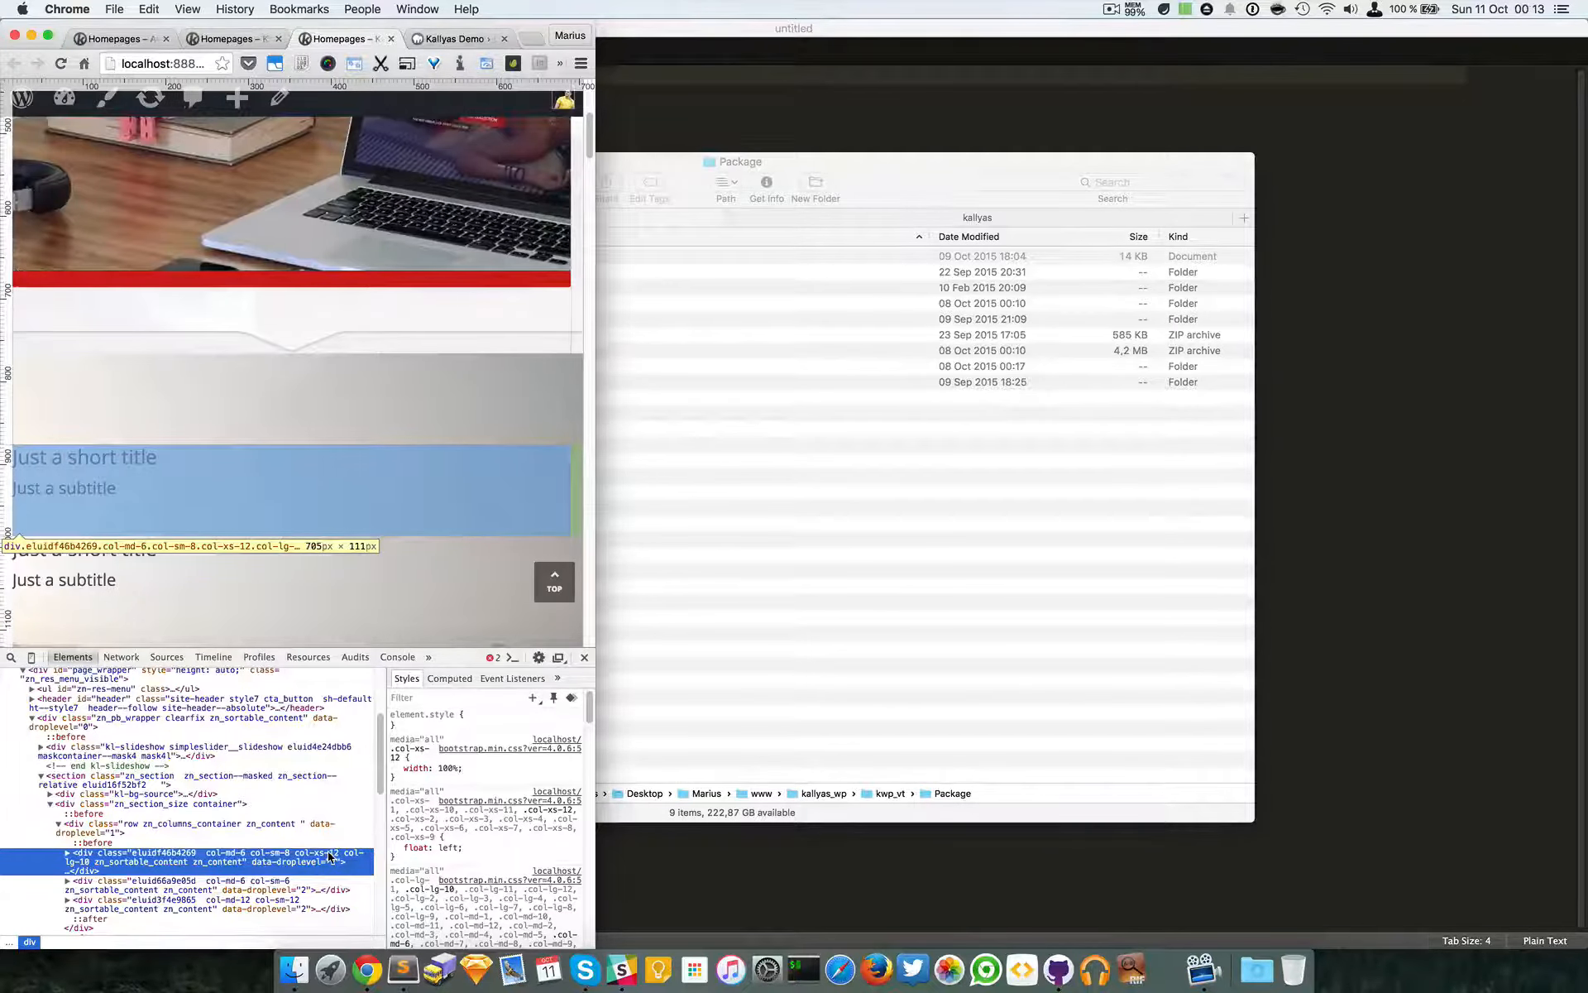
Widen the browser window back to desktop size, close the developer tools and look over the section on the live page.
{"action": "left_click_drag", "start_coordinate": [586, 536], "coordinate": [1554, 477]}
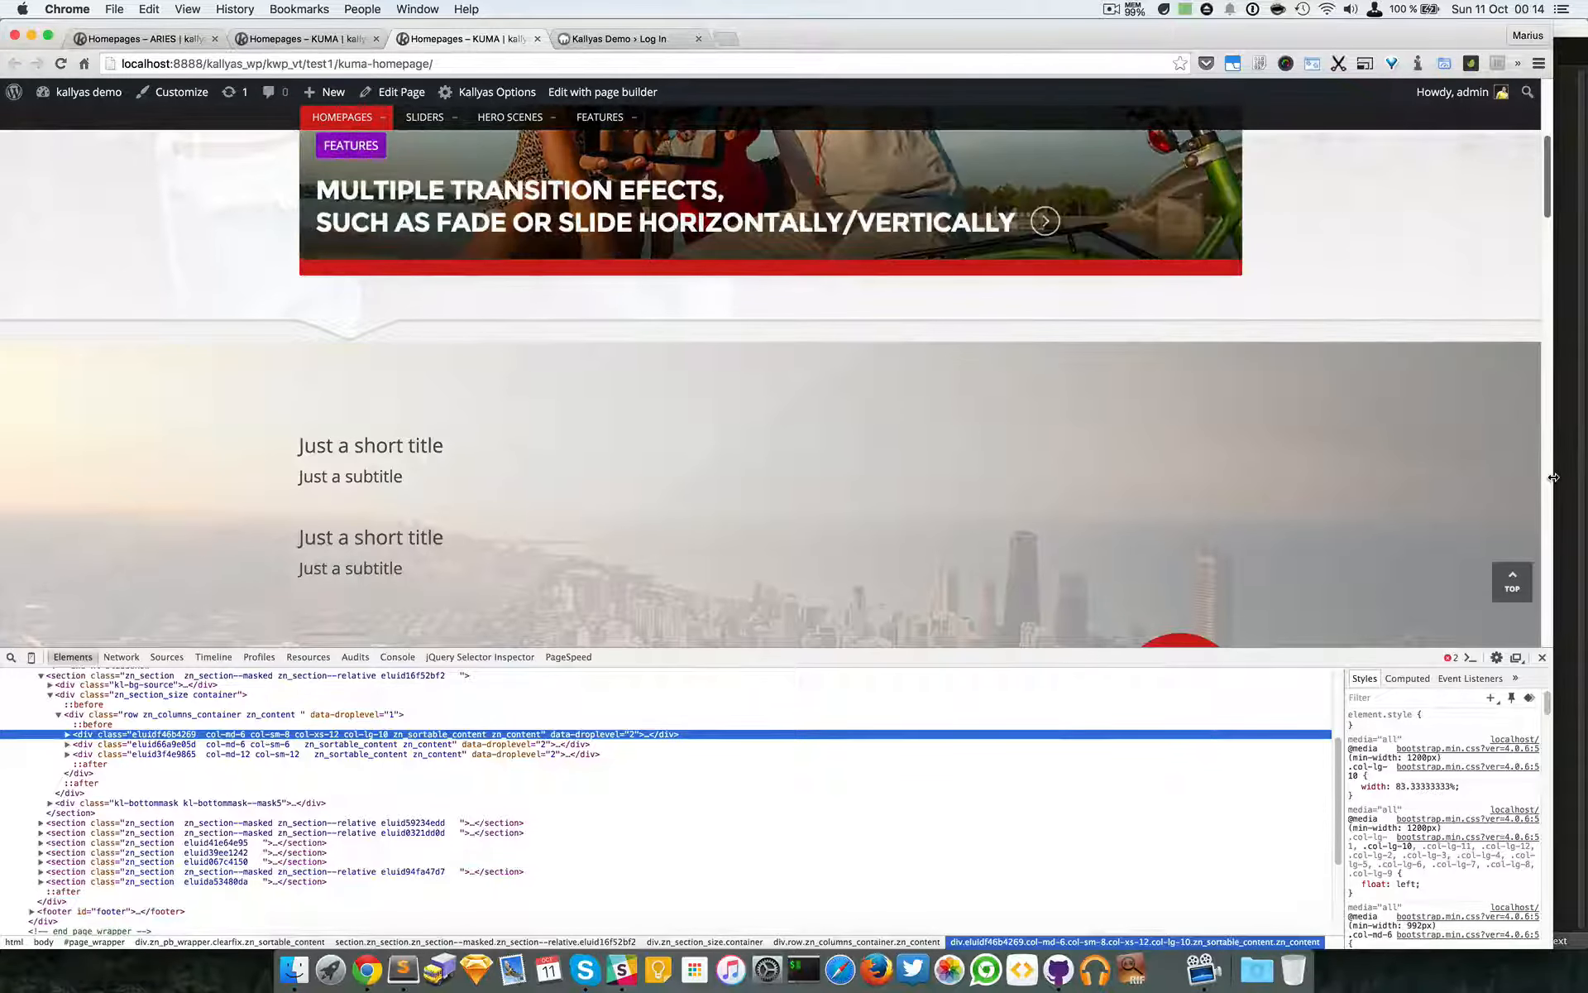
{"action": "left_click_drag", "start_coordinate": [1553, 478], "coordinate": [1580, 484]}
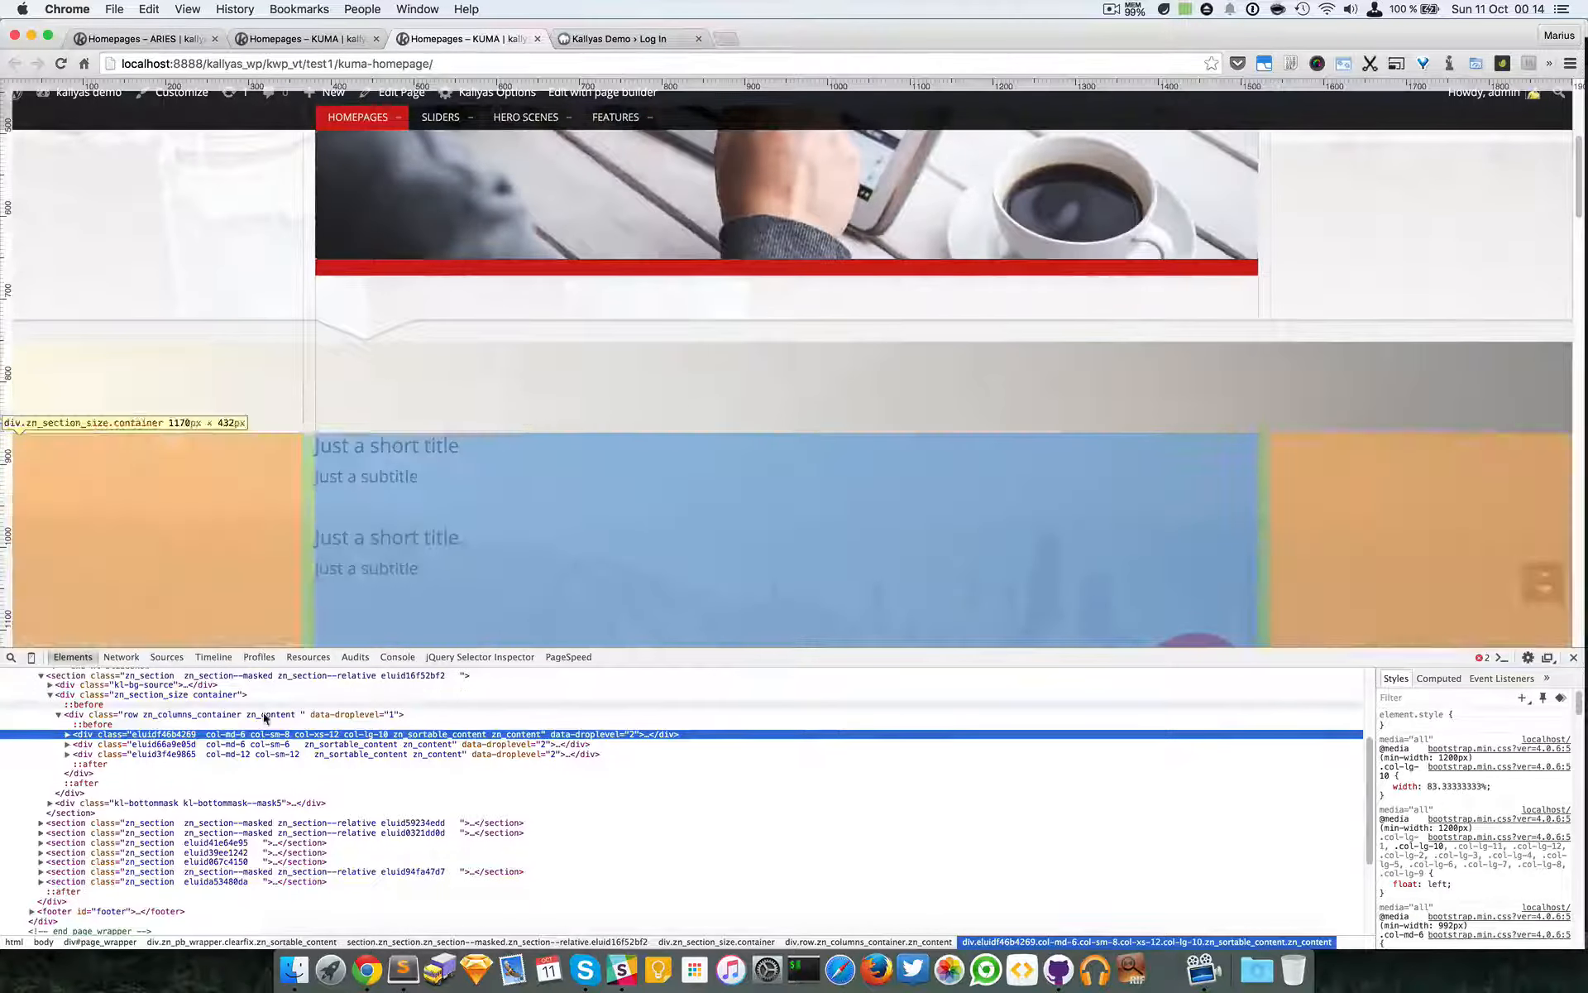
{"action": "left_click", "coordinate": [1574, 655]}
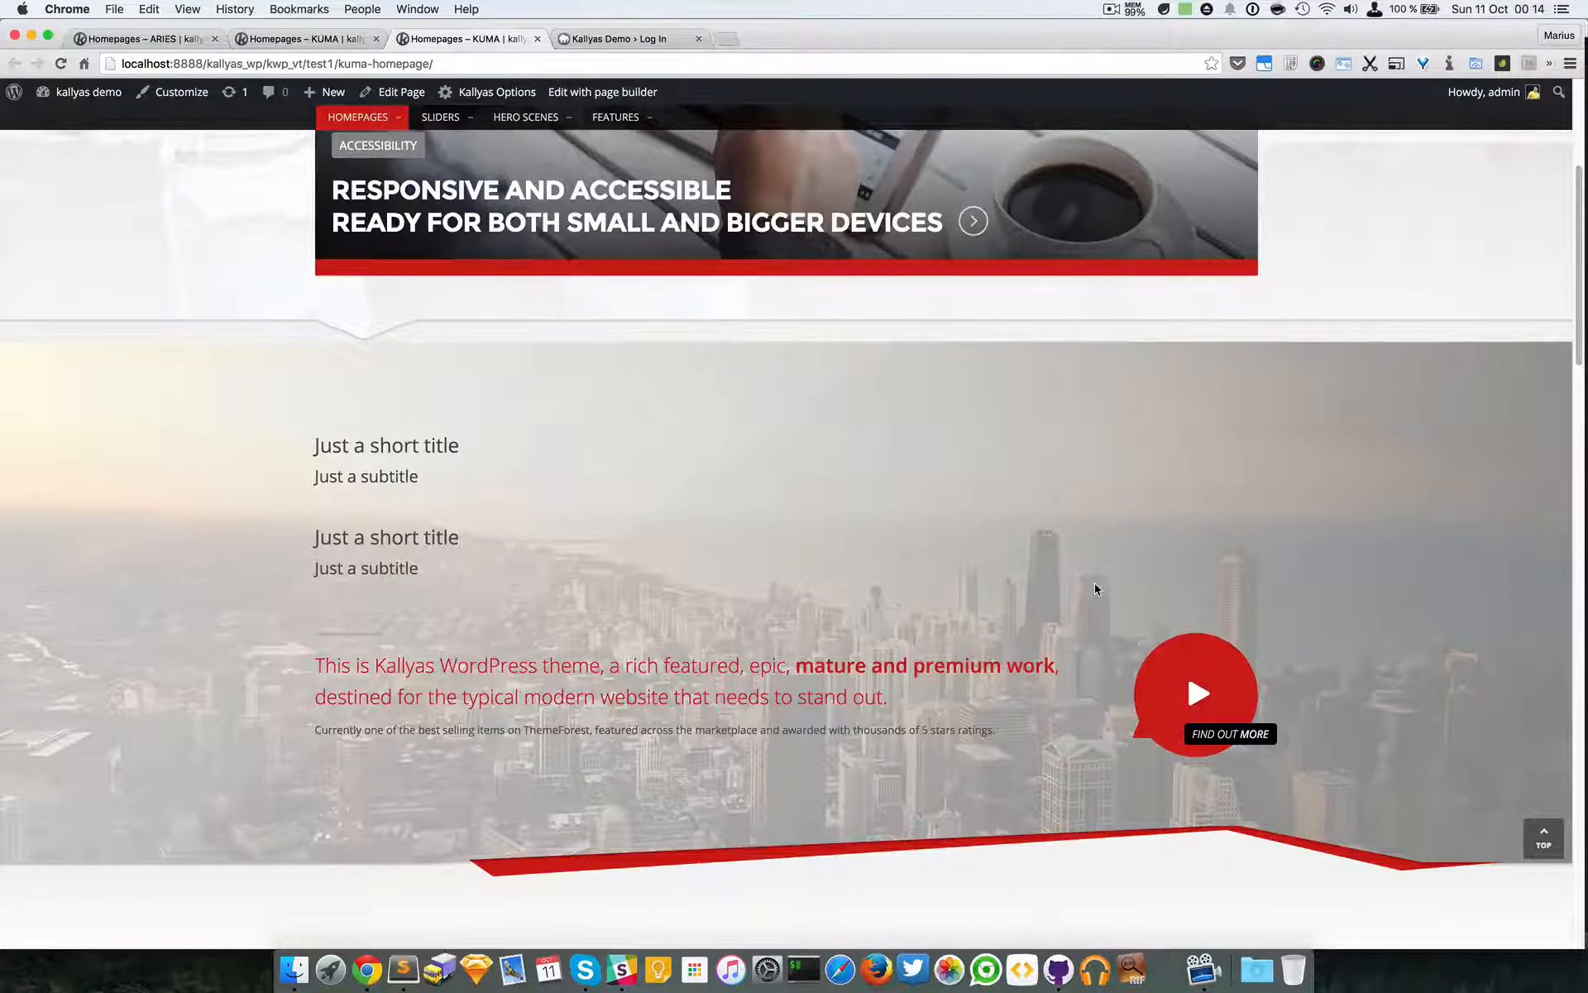
{"action": "scroll", "coordinate": [639, 591], "scroll_direction": "down", "scroll_amount": 3}
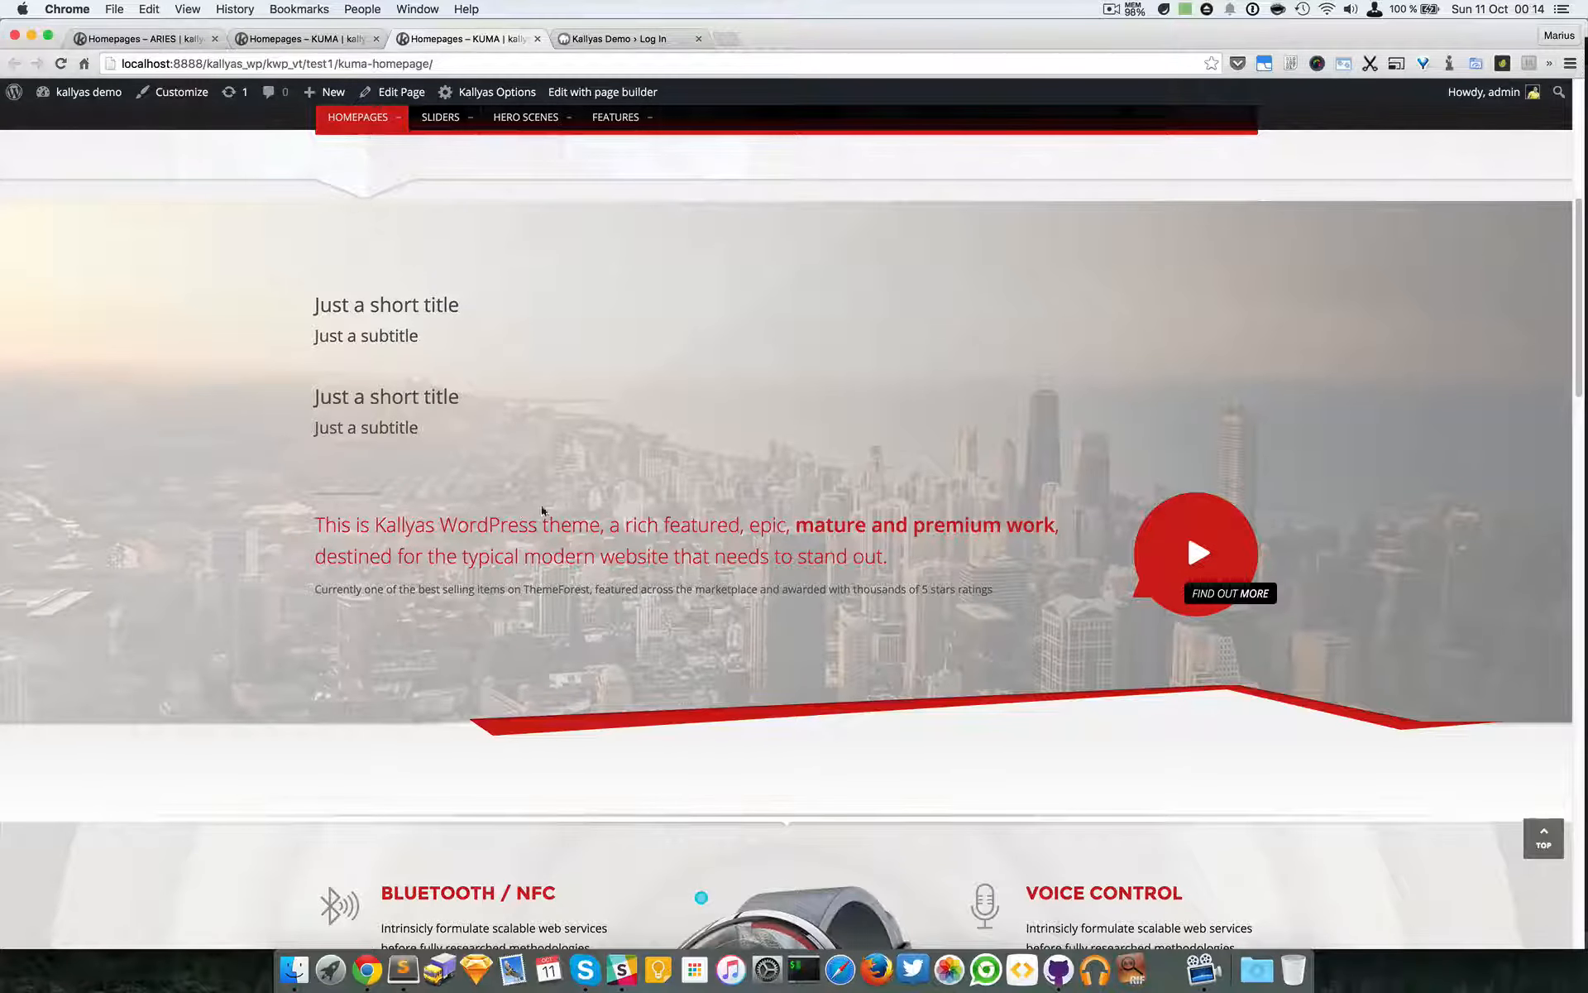
{"action": "scroll", "coordinate": [645, 553], "scroll_direction": "up", "scroll_amount": 3}
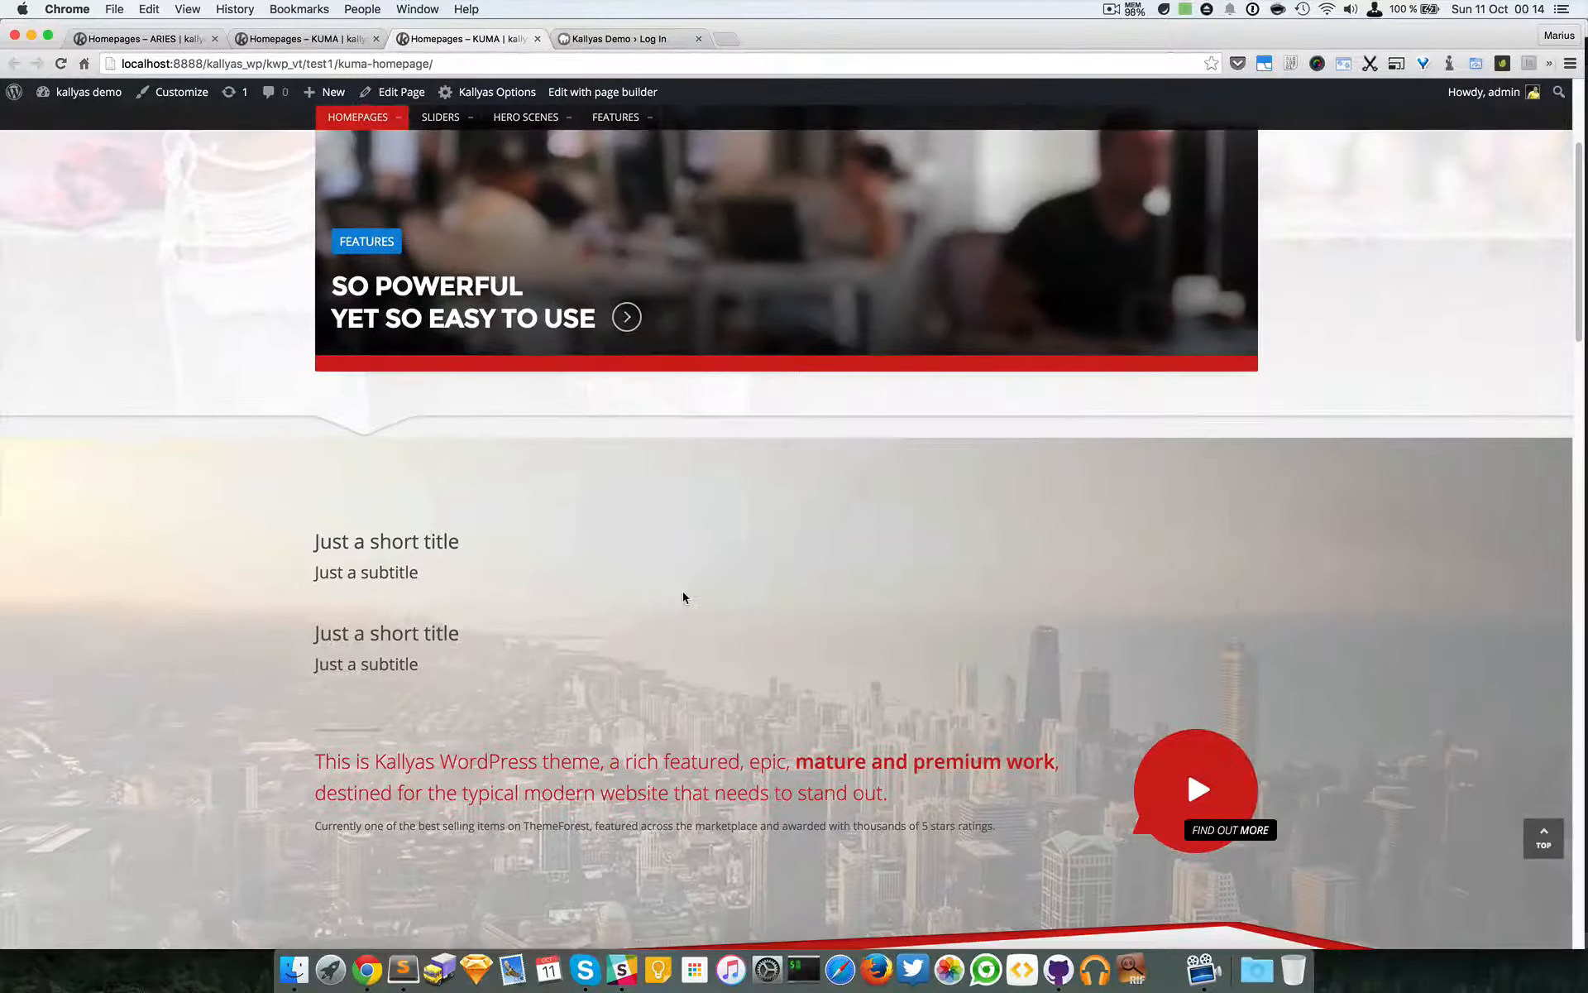
{"action": "scroll", "coordinate": [683, 595], "scroll_direction": "down", "scroll_amount": 3}
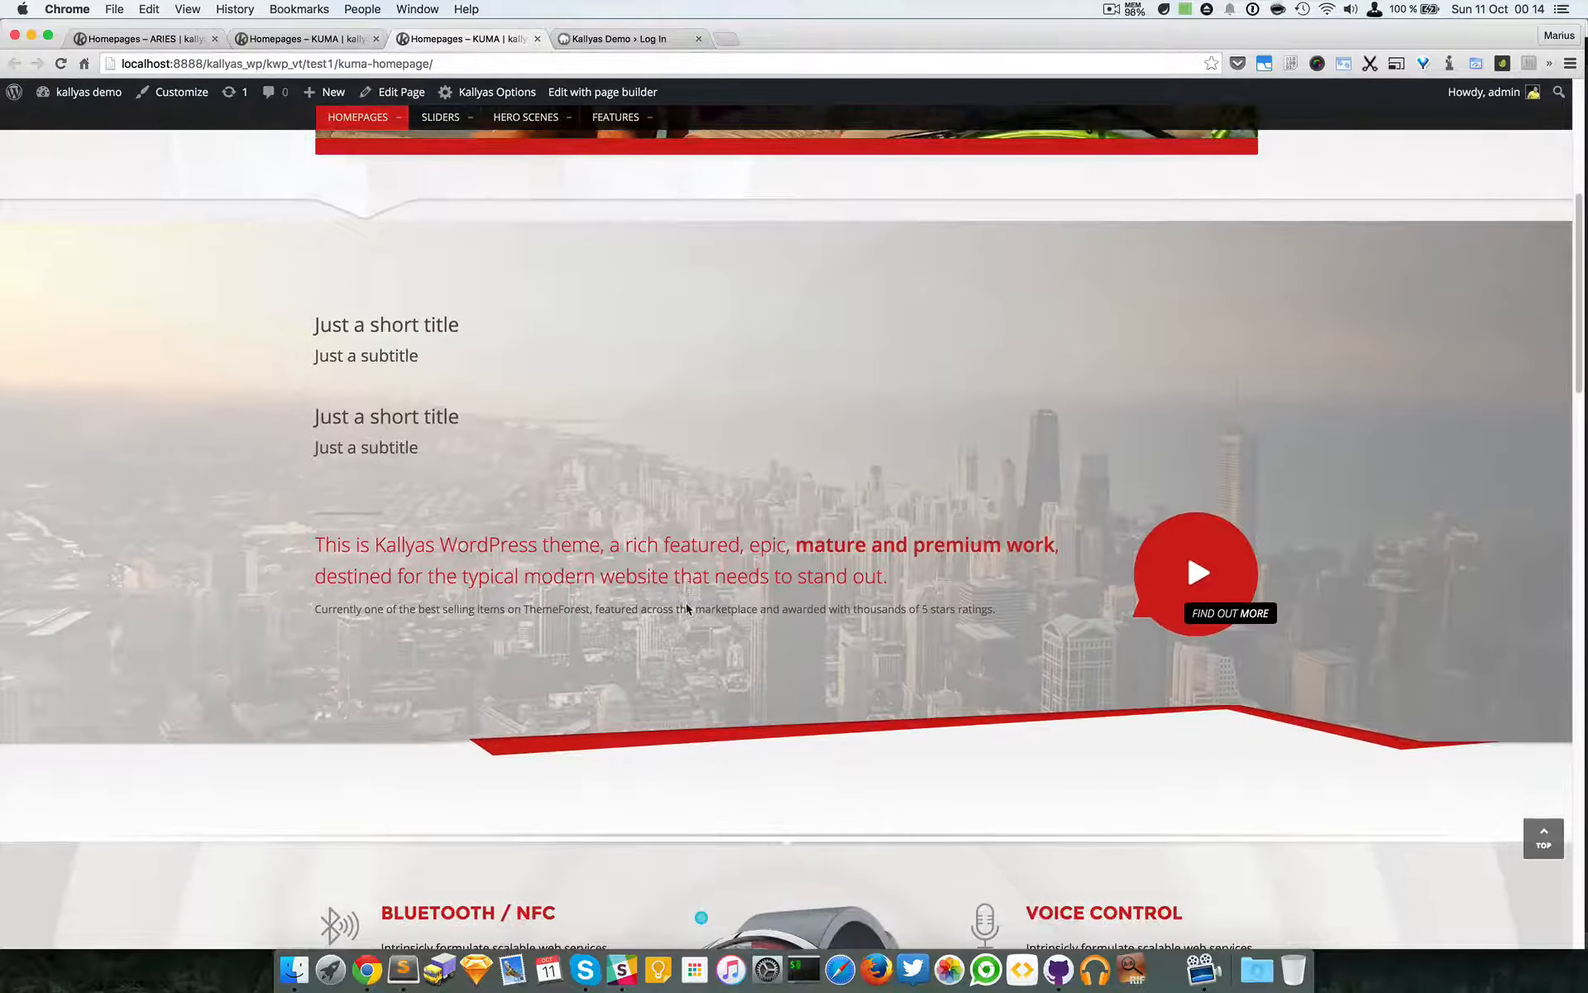
Return to the page builder tab, review the first title column's offset and screen size options, and close them.
{"action": "left_click", "coordinate": [330, 39]}
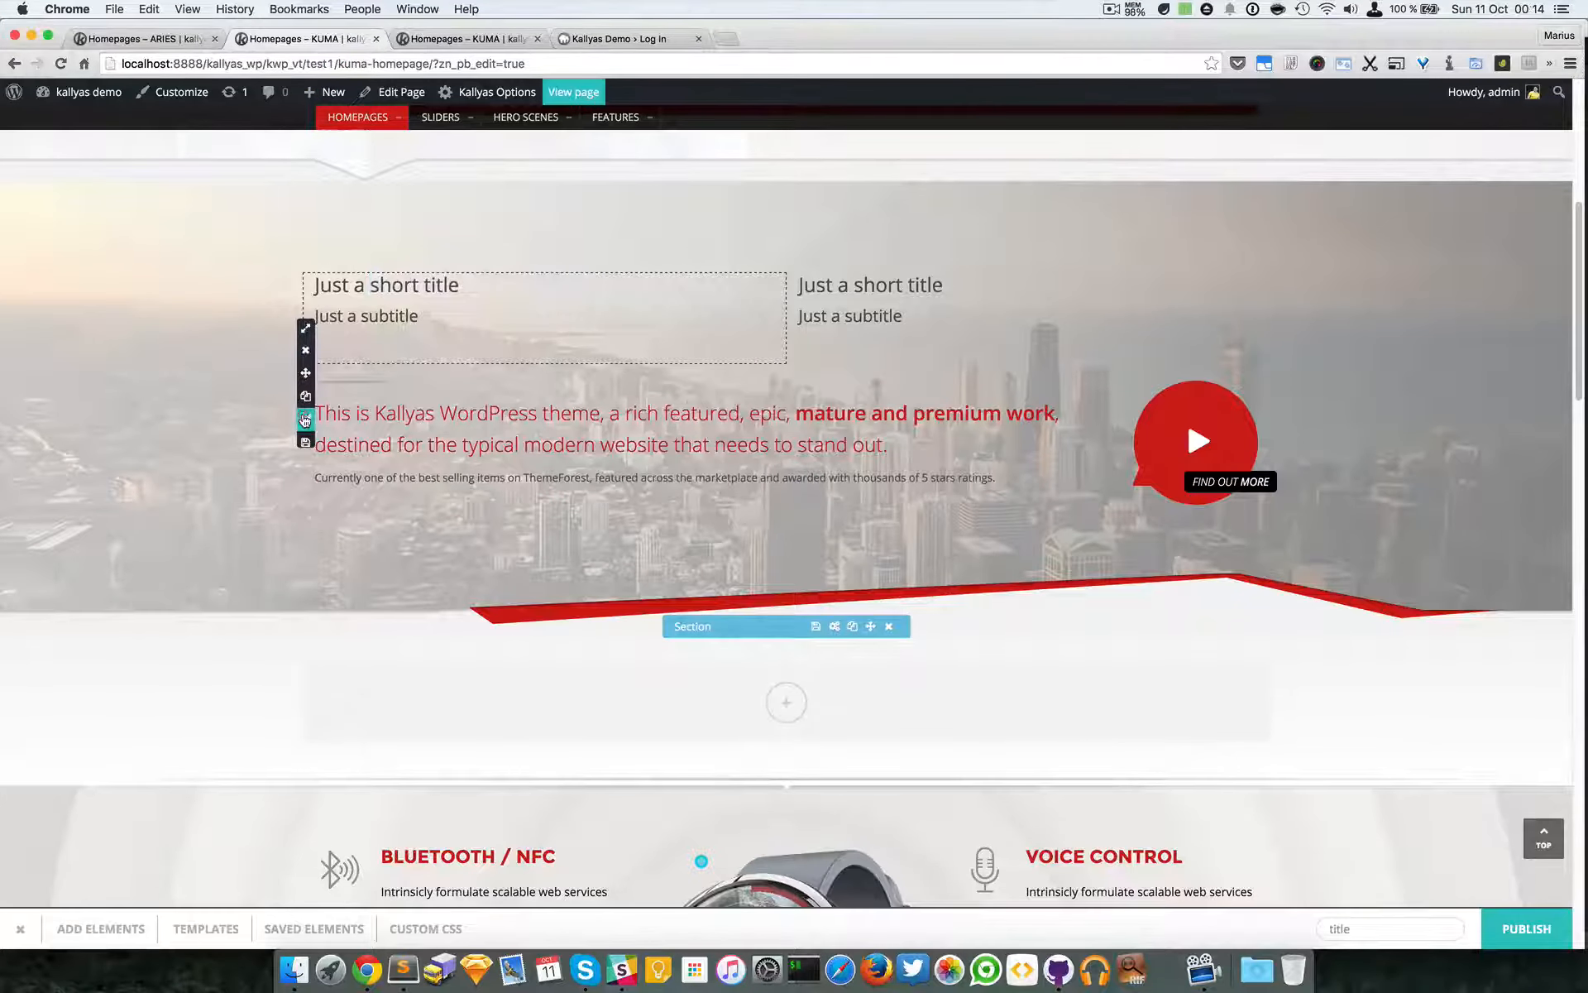
{"action": "left_click", "coordinate": [304, 420]}
{"action": "scroll", "coordinate": [657, 513], "scroll_direction": "down", "scroll_amount": 3}
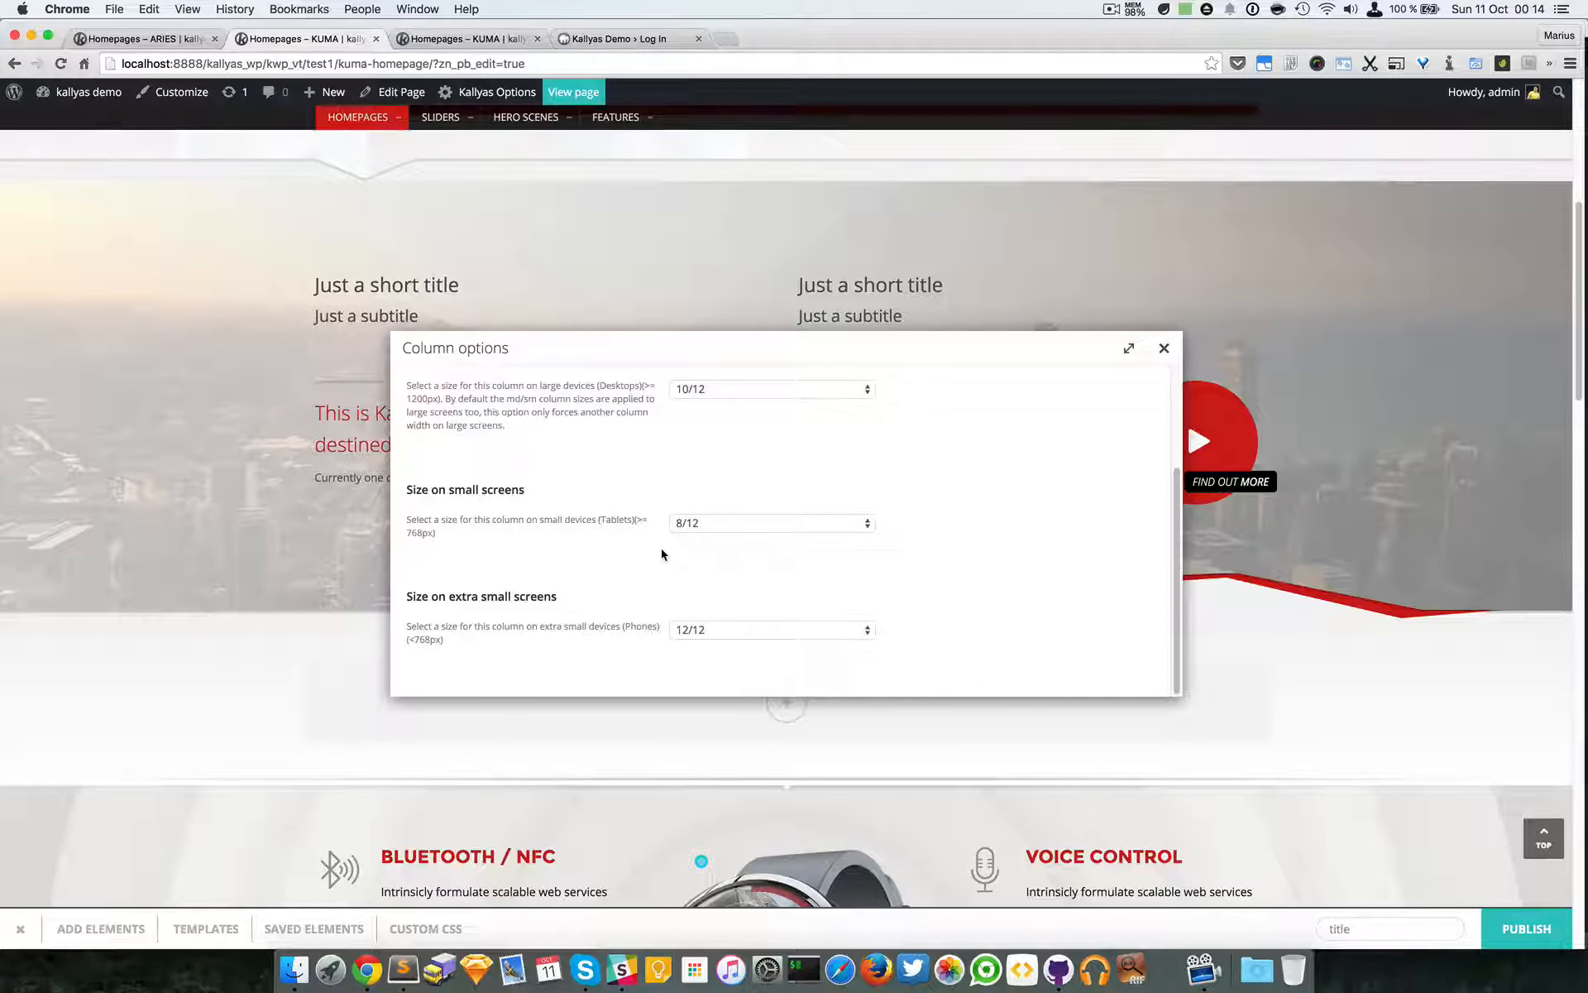
{"action": "scroll", "coordinate": [662, 554], "scroll_direction": "up", "scroll_amount": 3}
{"action": "scroll", "coordinate": [421, 459], "scroll_direction": "down", "scroll_amount": 2}
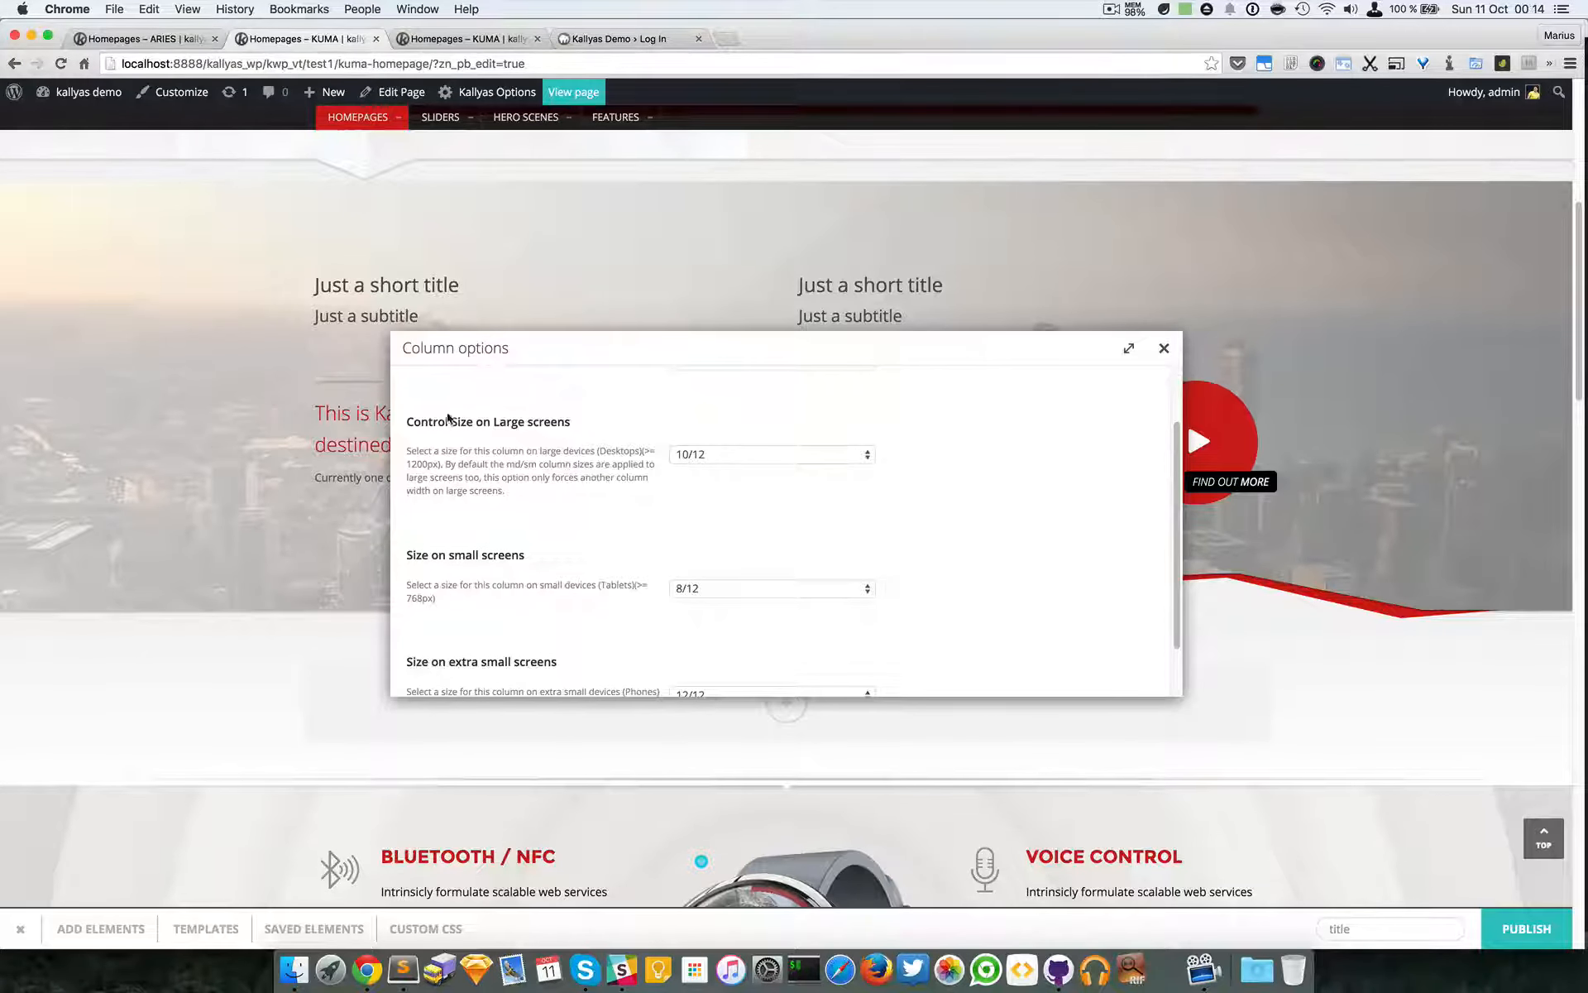
{"action": "scroll", "coordinate": [523, 603], "scroll_direction": "up", "scroll_amount": 2}
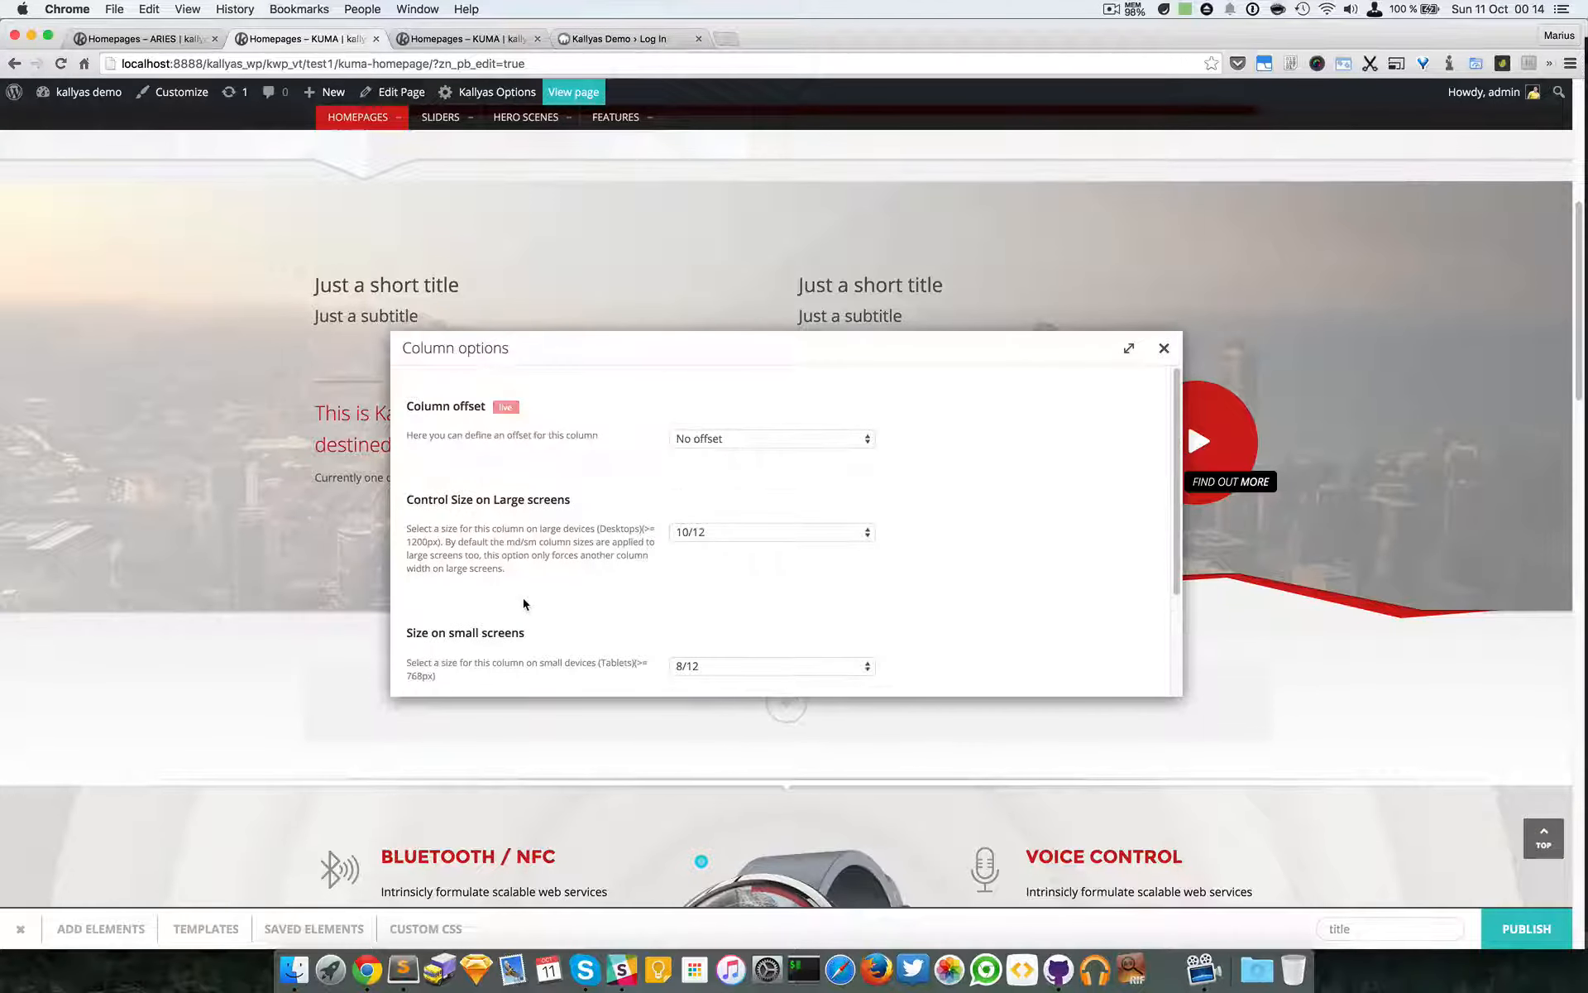
{"action": "left_click", "coordinate": [1163, 351]}
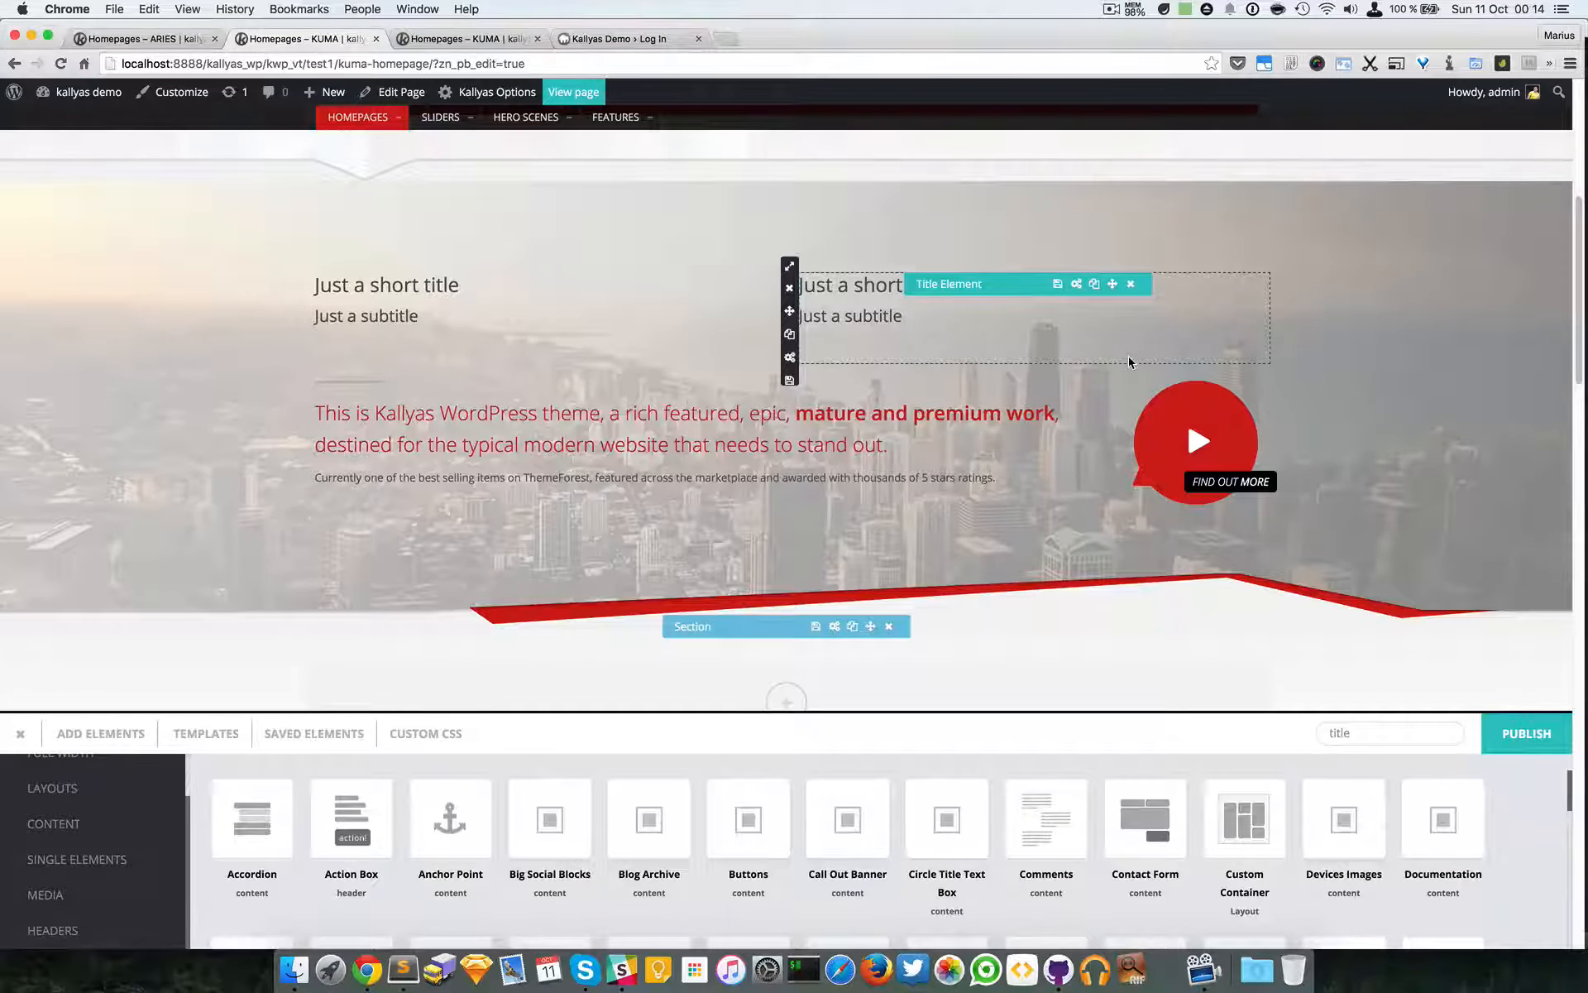